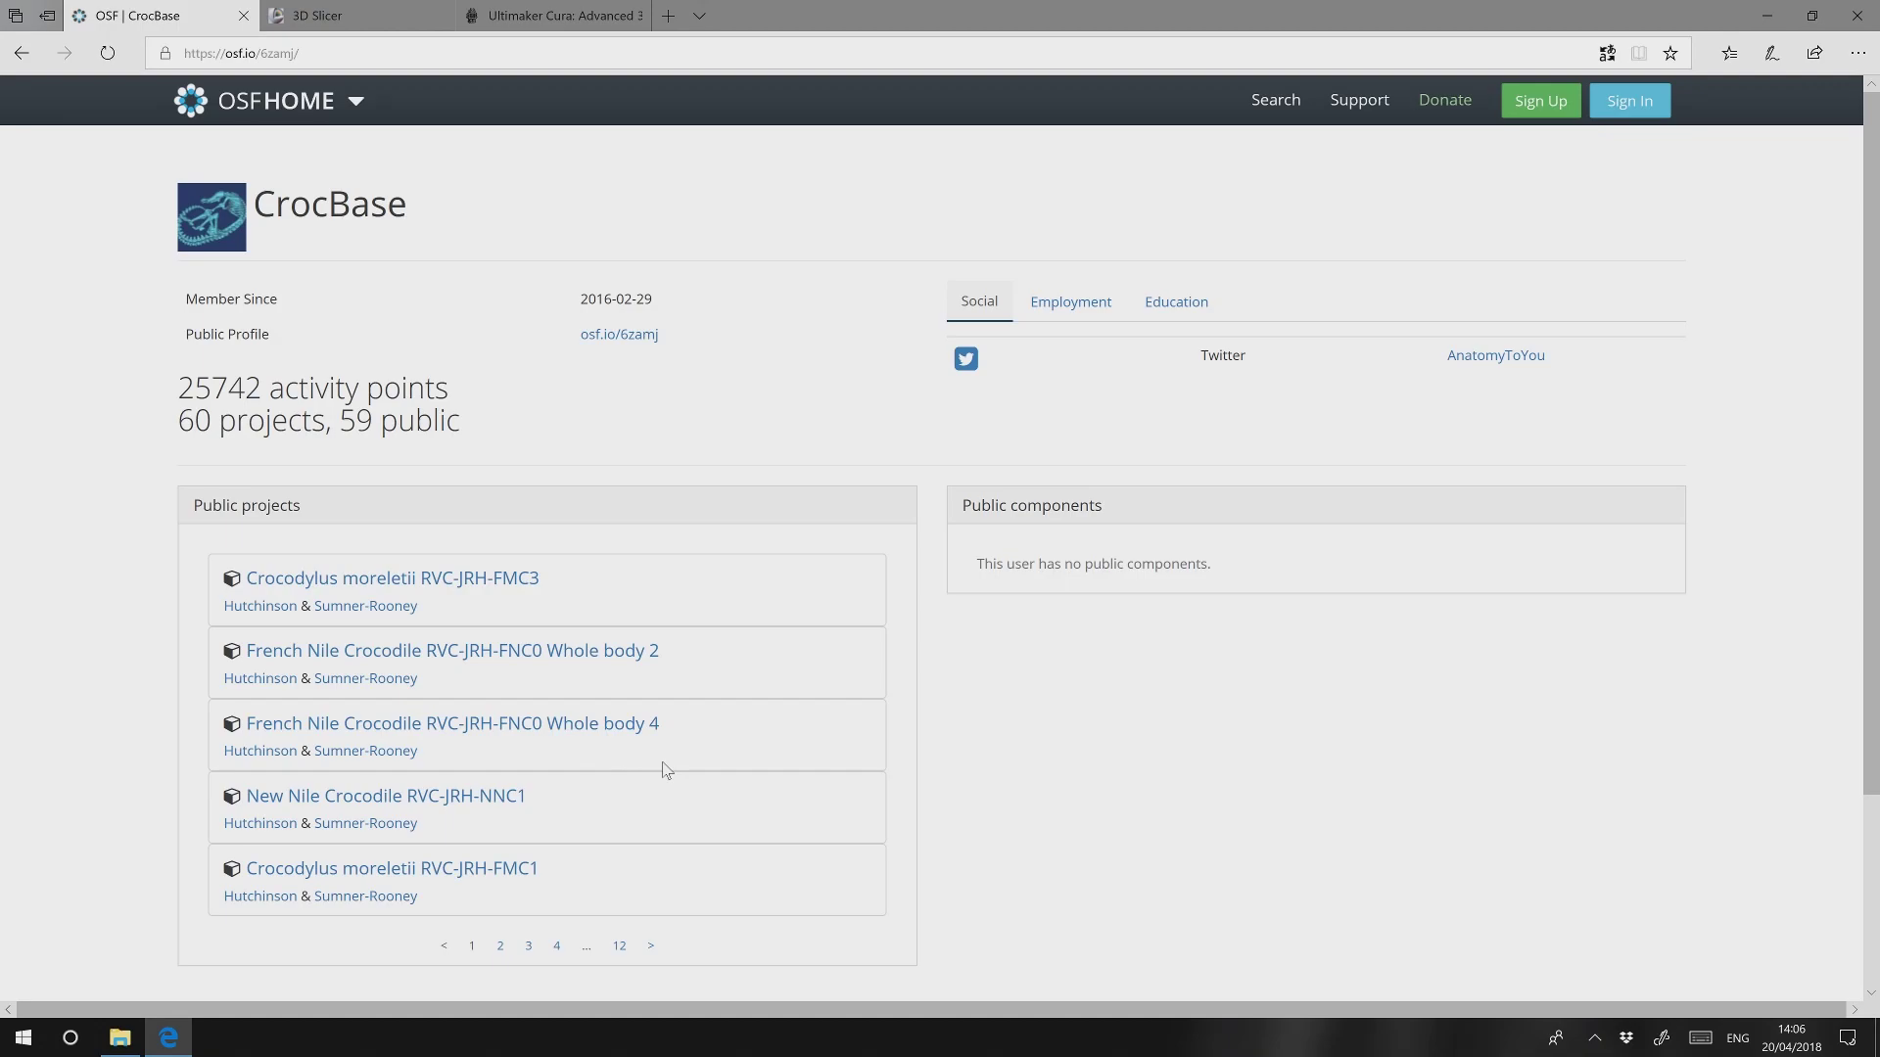
Look through the DICOM slice files in the Crocodylus johnsonii folder in File Explorer.
{"action": "left_click", "coordinate": [119, 1038]}
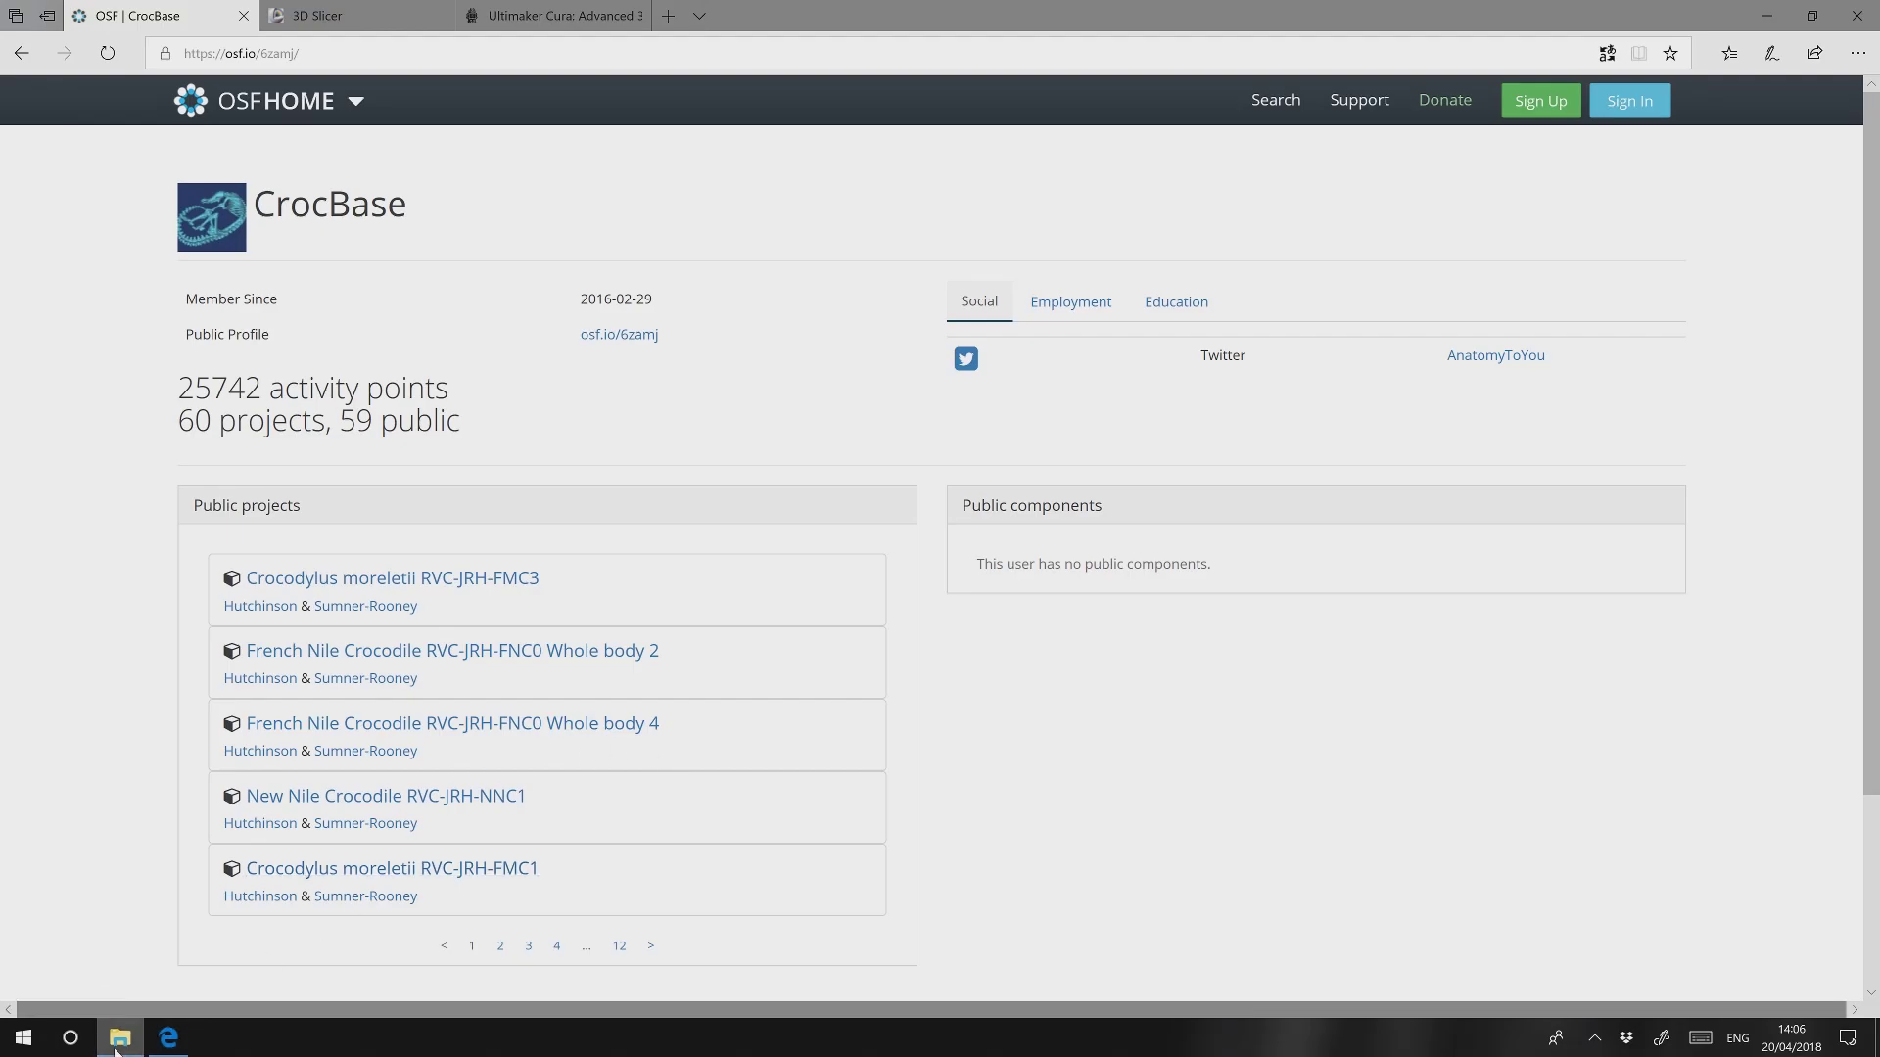
{"action": "scroll", "coordinate": [1107, 497], "scroll_direction": "down", "scroll_amount": 5}
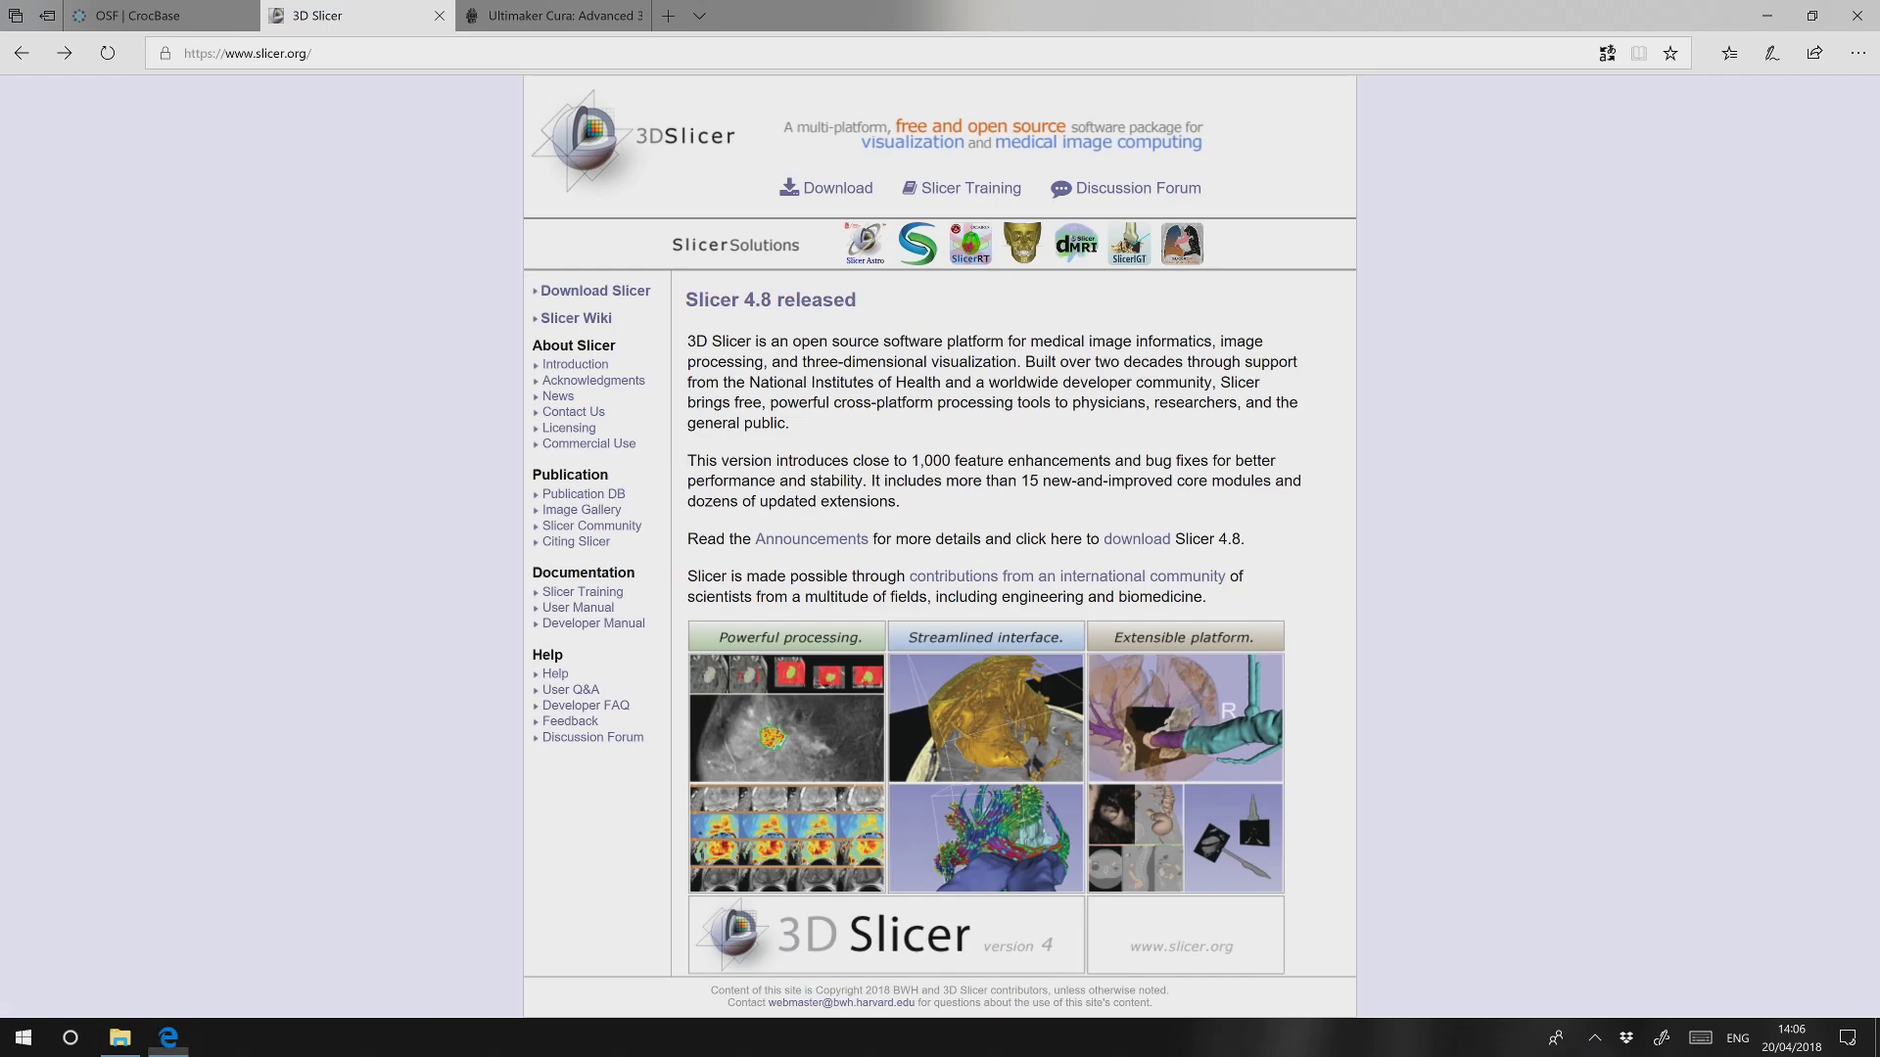
Launch 3D Slicer 4.9.0 and minimise the browser and File Explorer windows.
{"action": "key", "text": "super"}
{"action": "type", "text": "slicer"}
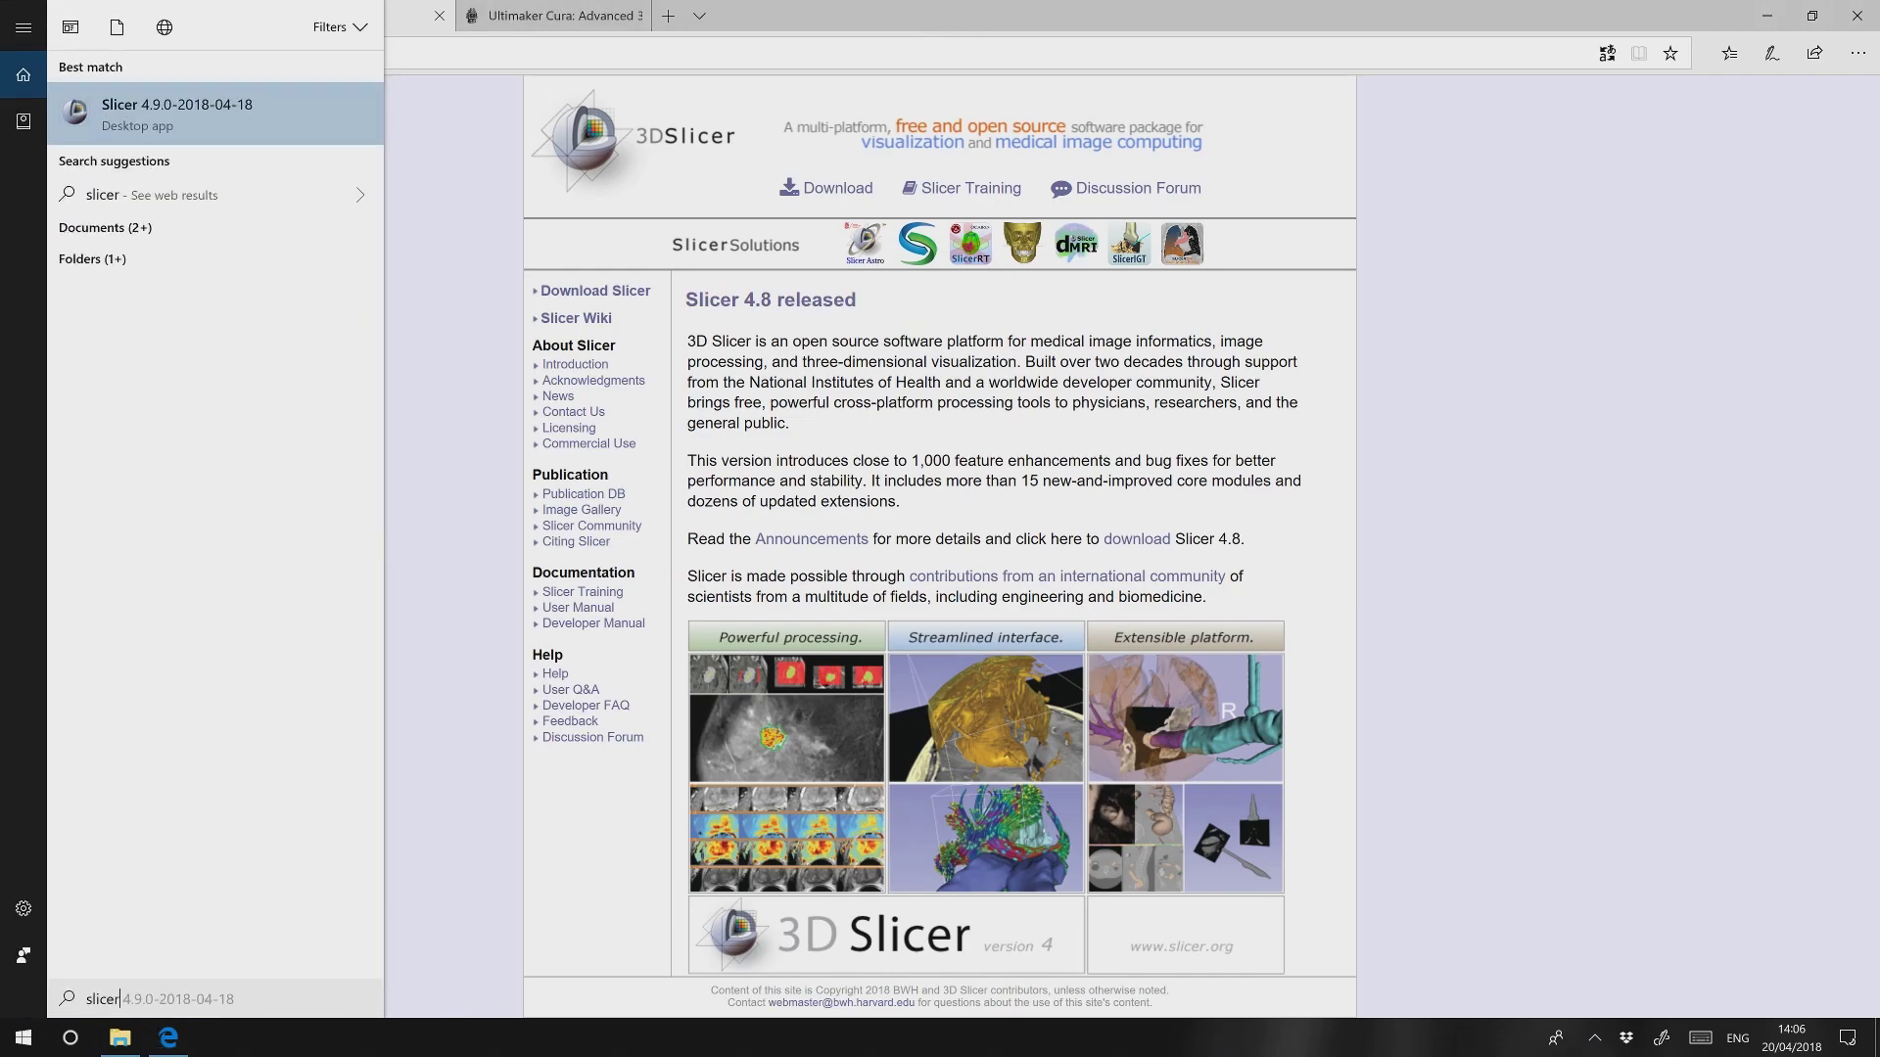
{"action": "key", "text": "Return"}
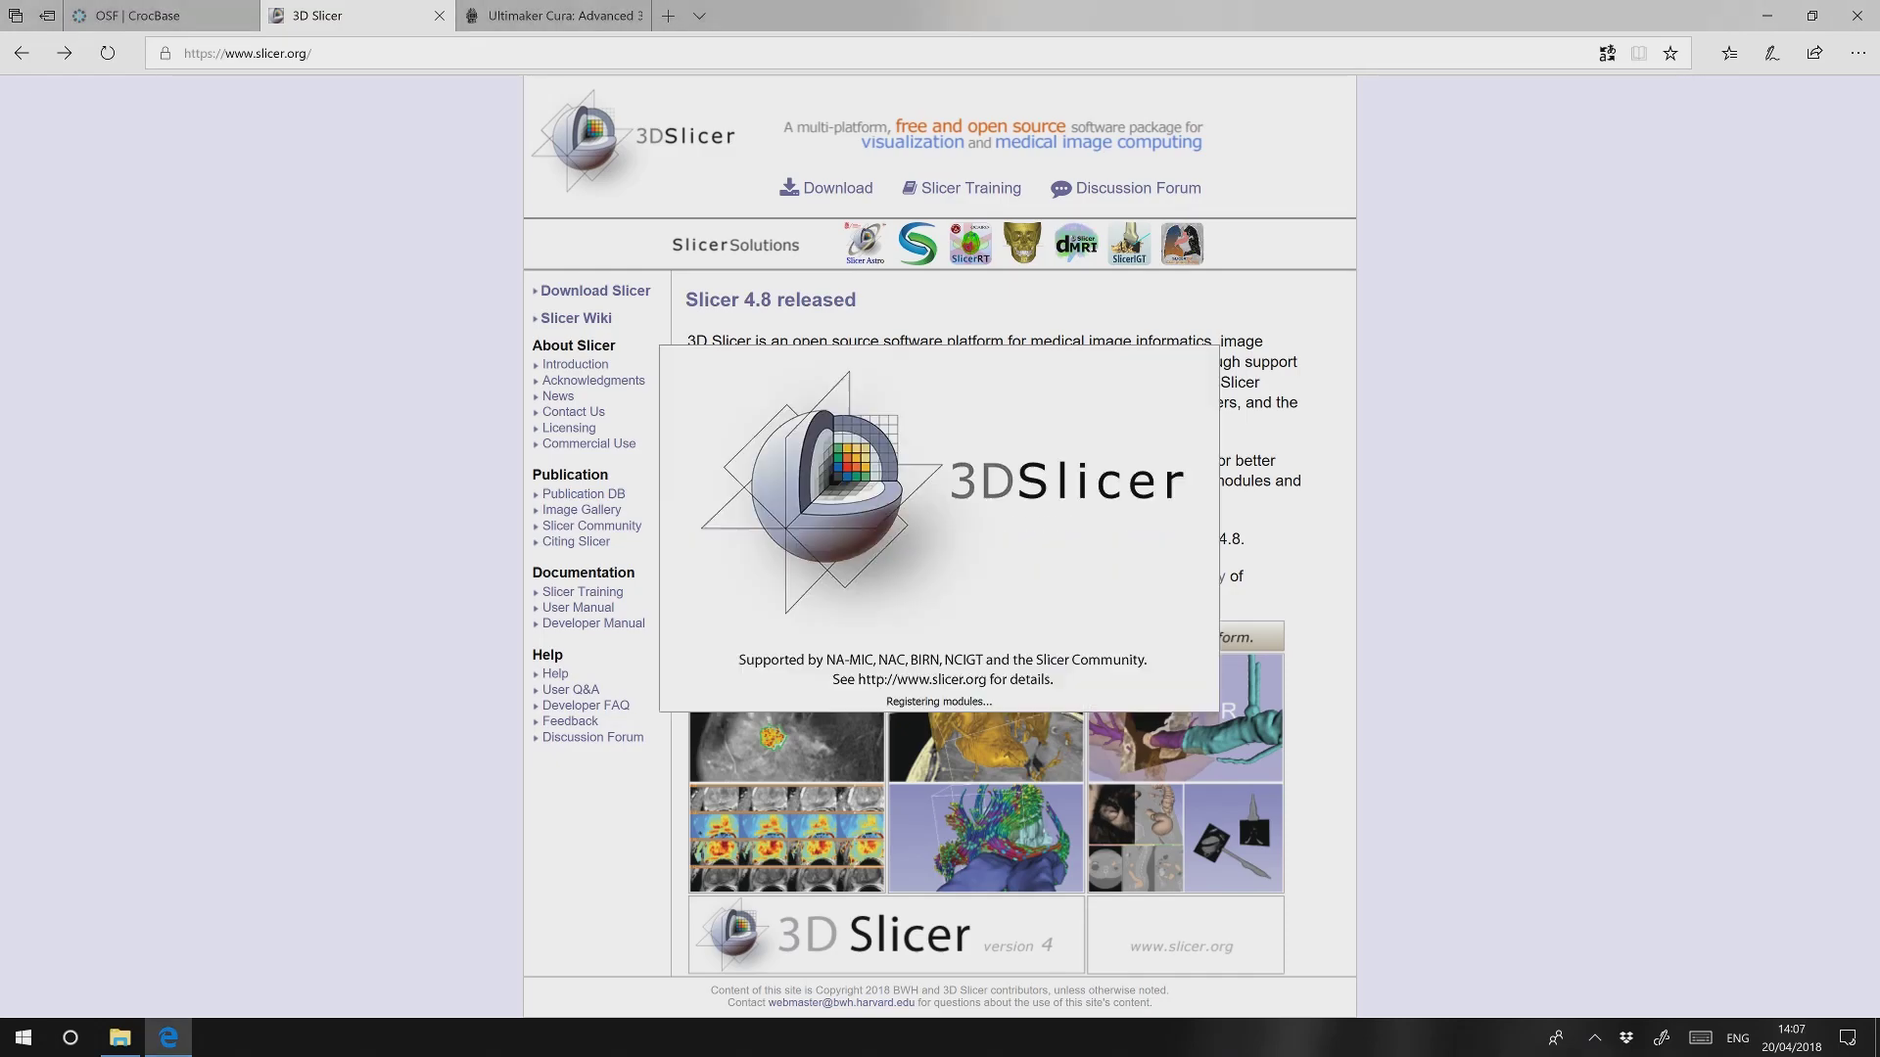
{"action": "left_click", "coordinate": [1768, 15]}
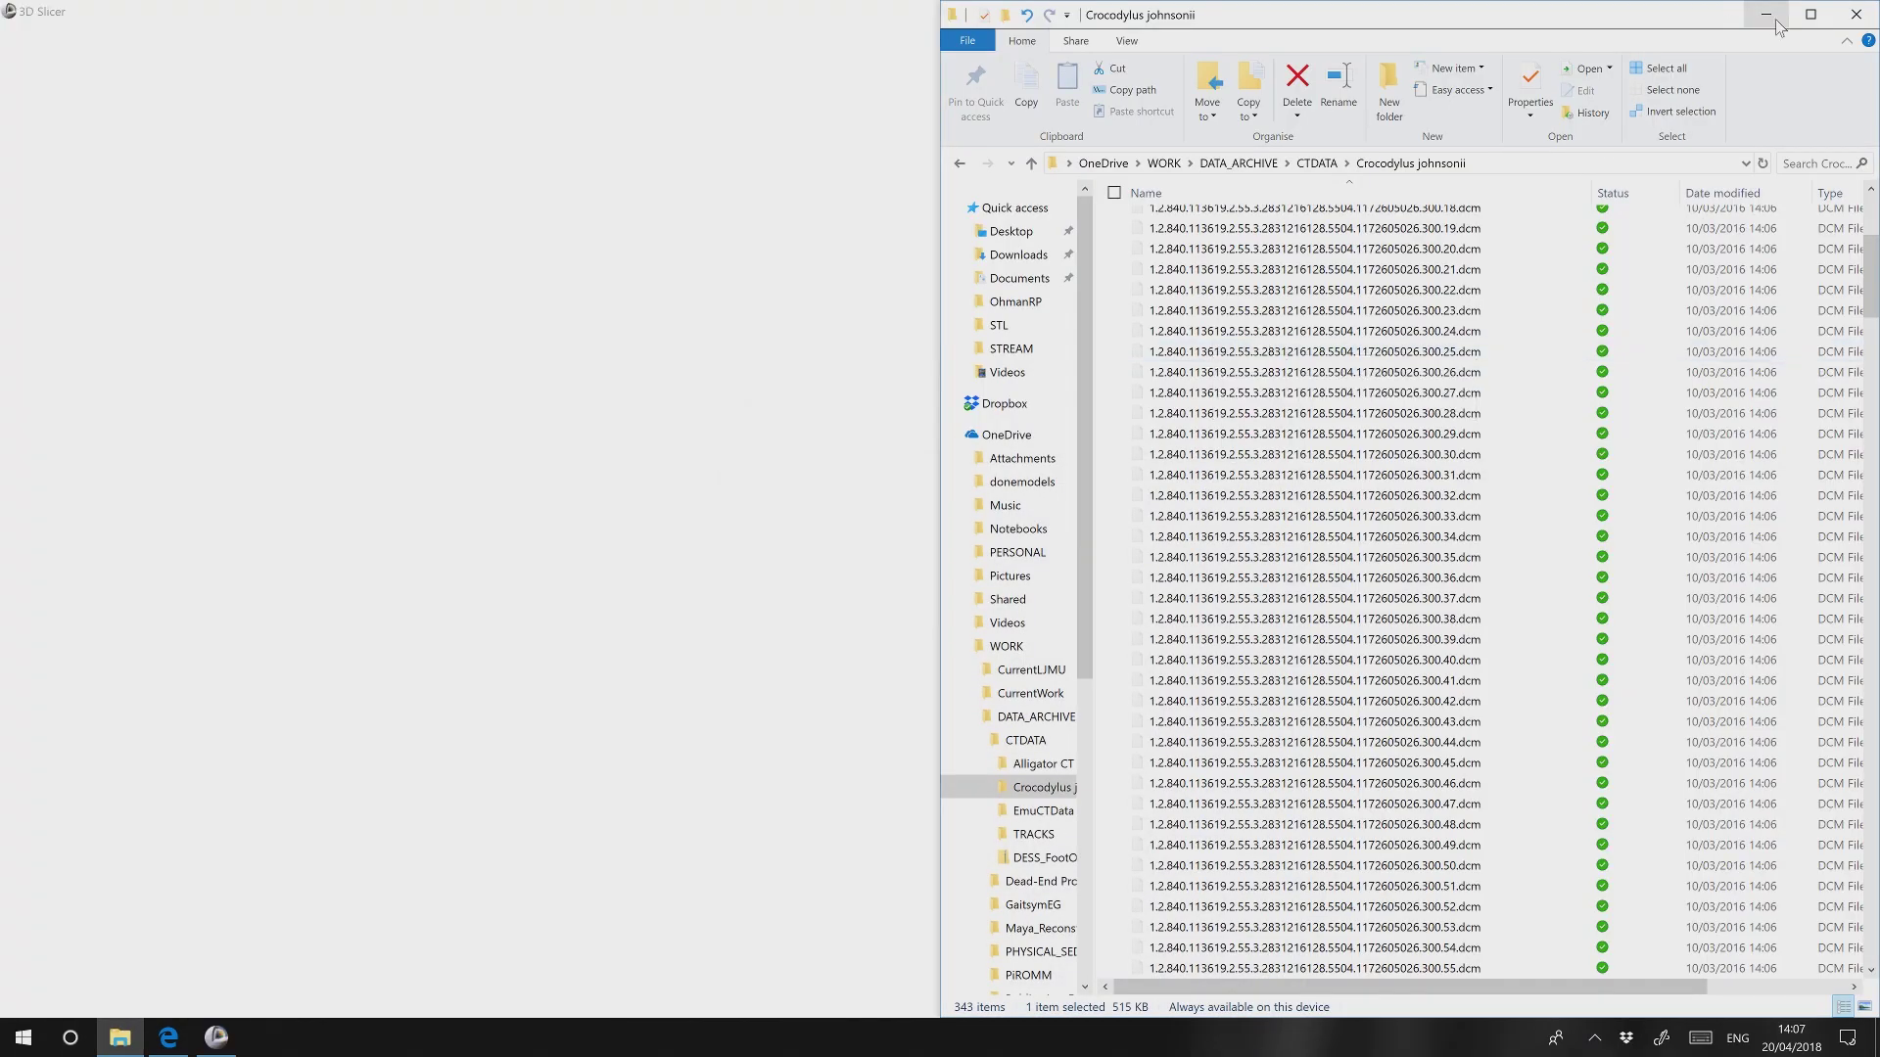
{"action": "left_click", "coordinate": [1778, 23]}
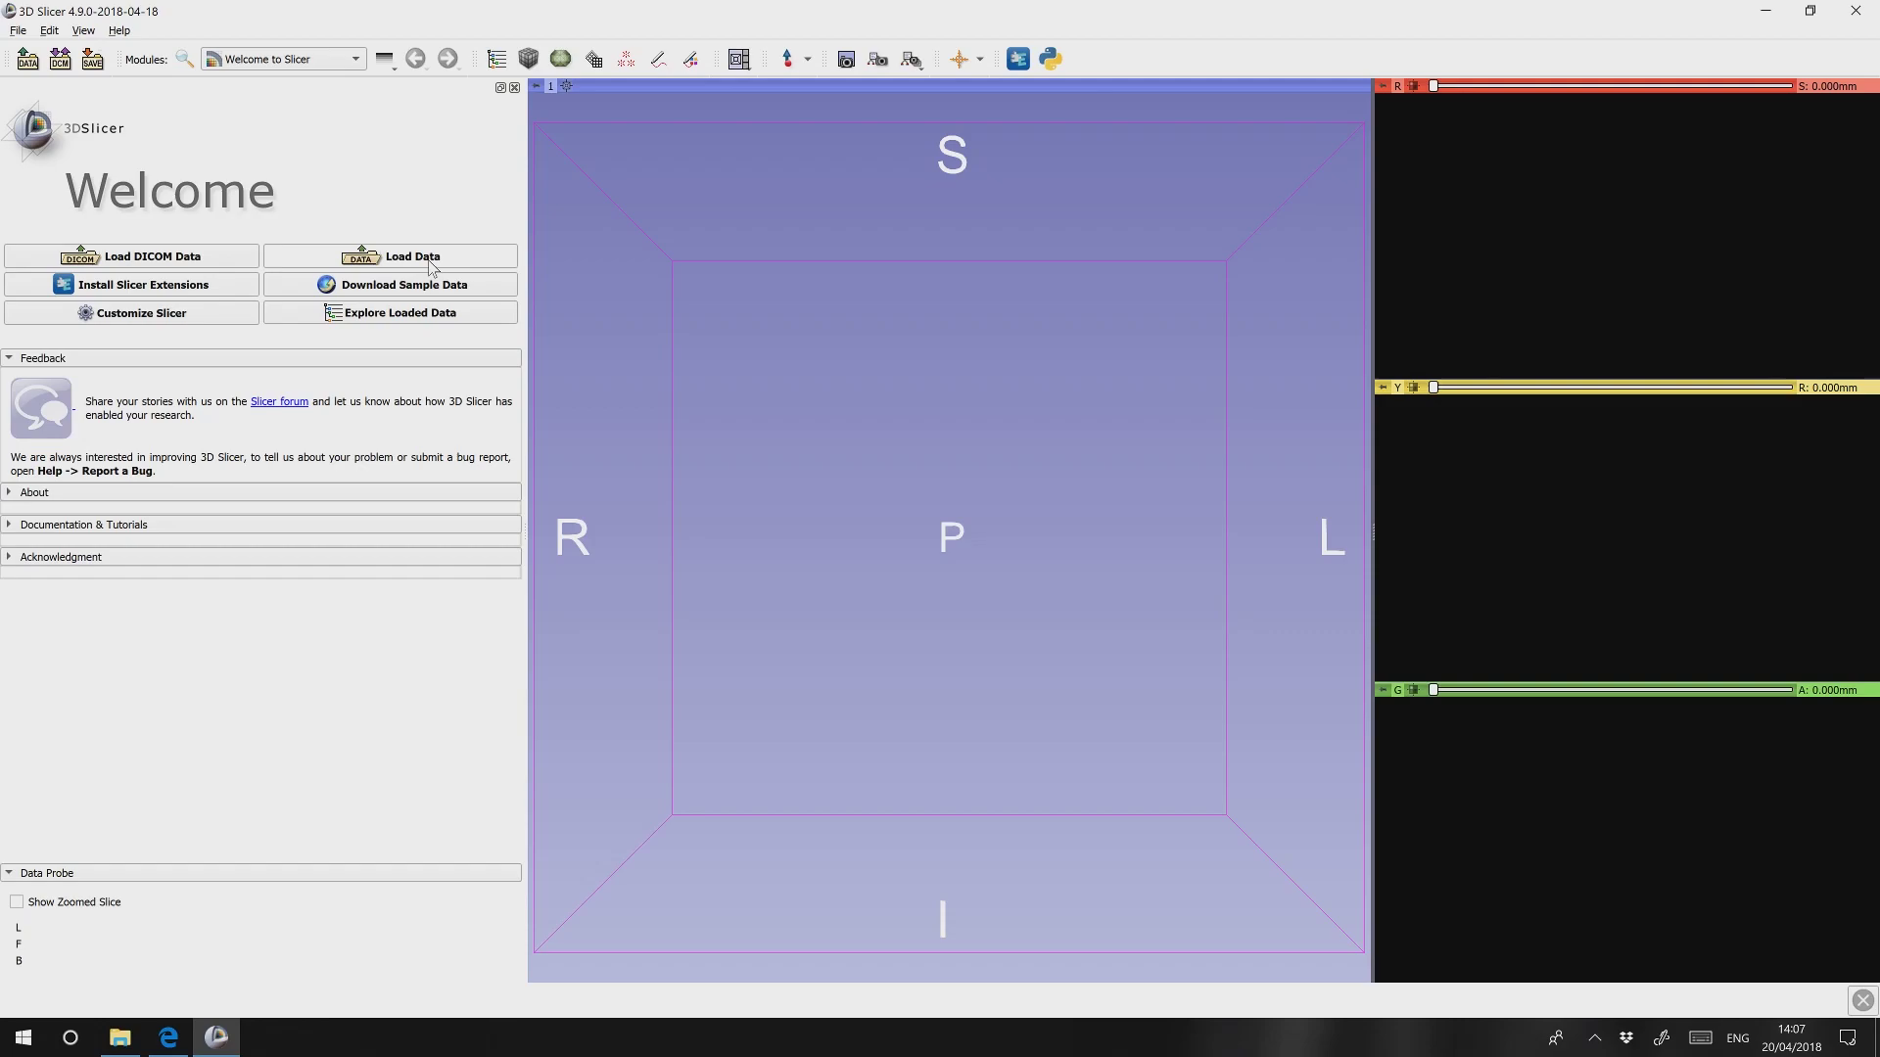
Start loading data files and browse to the OneDrive folder WORK/DATA_ARCHIVE/CTDATA/Crocodylus johnsonii.
{"action": "left_click", "coordinate": [431, 264]}
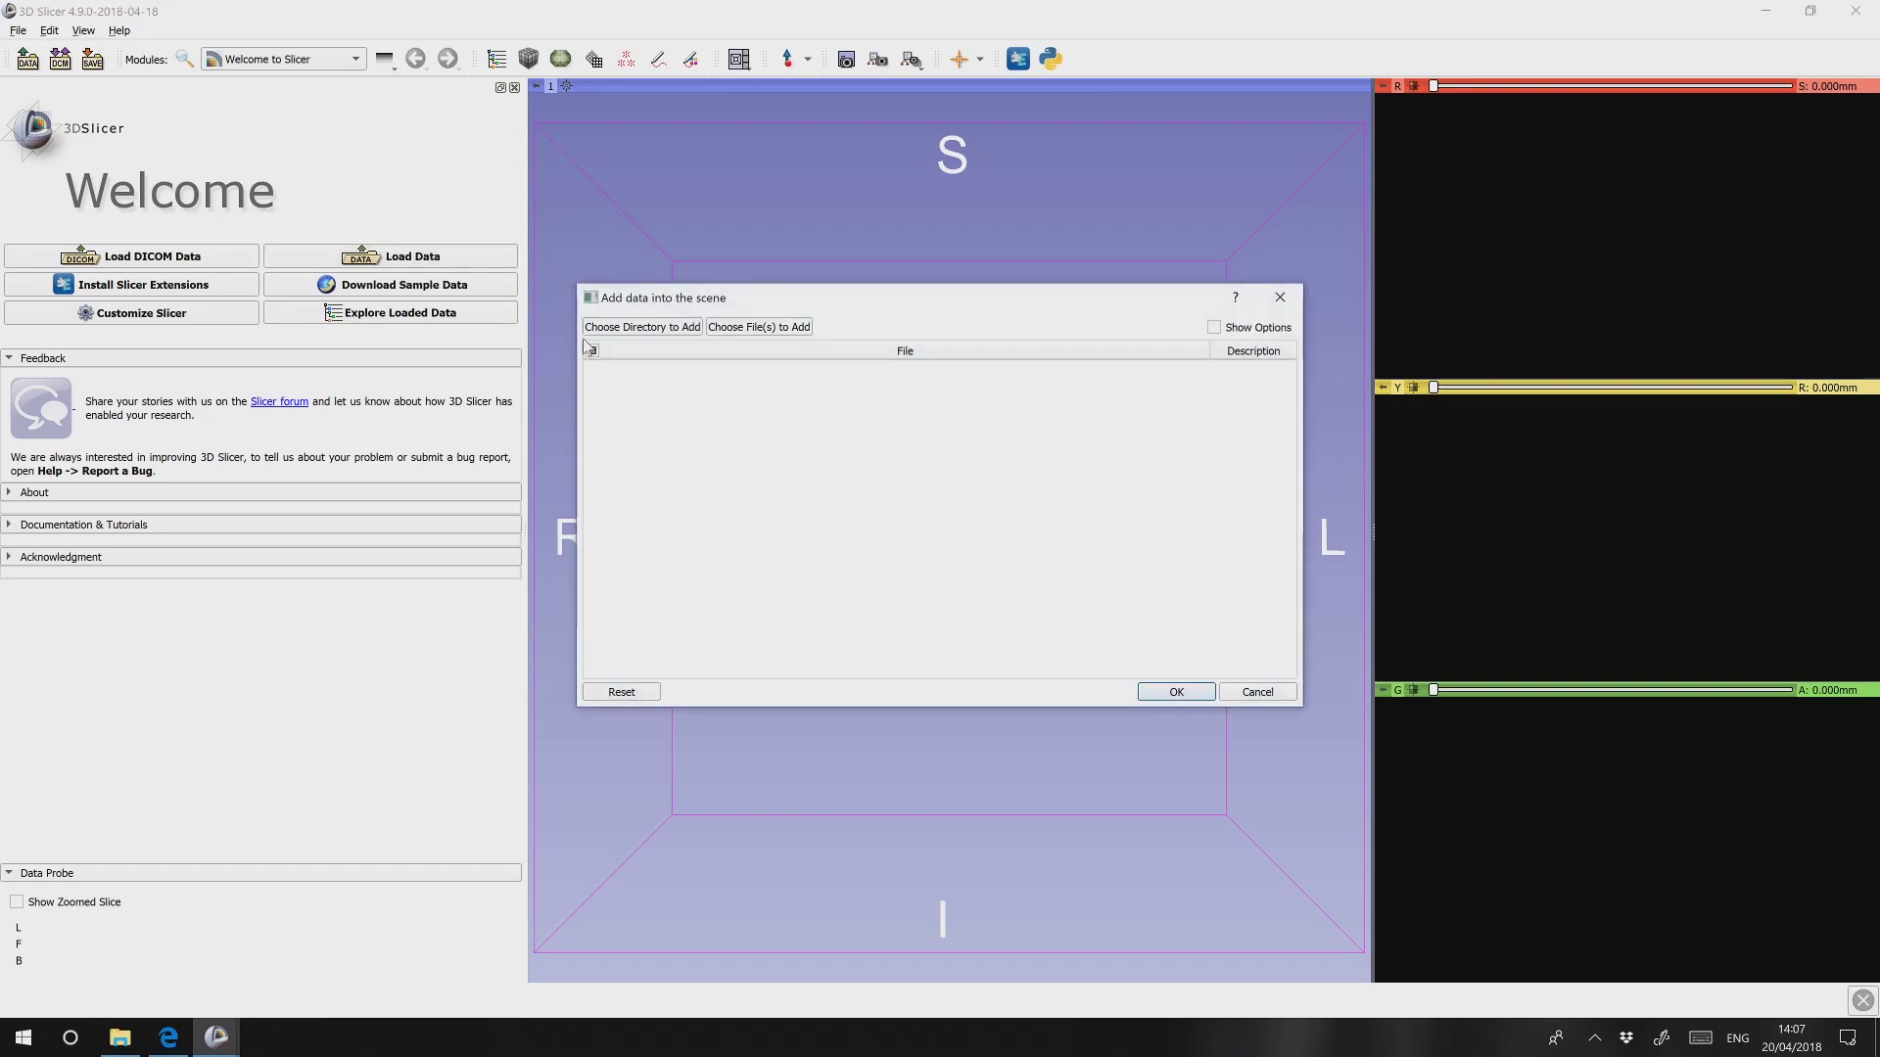
{"action": "left_click", "coordinate": [774, 327]}
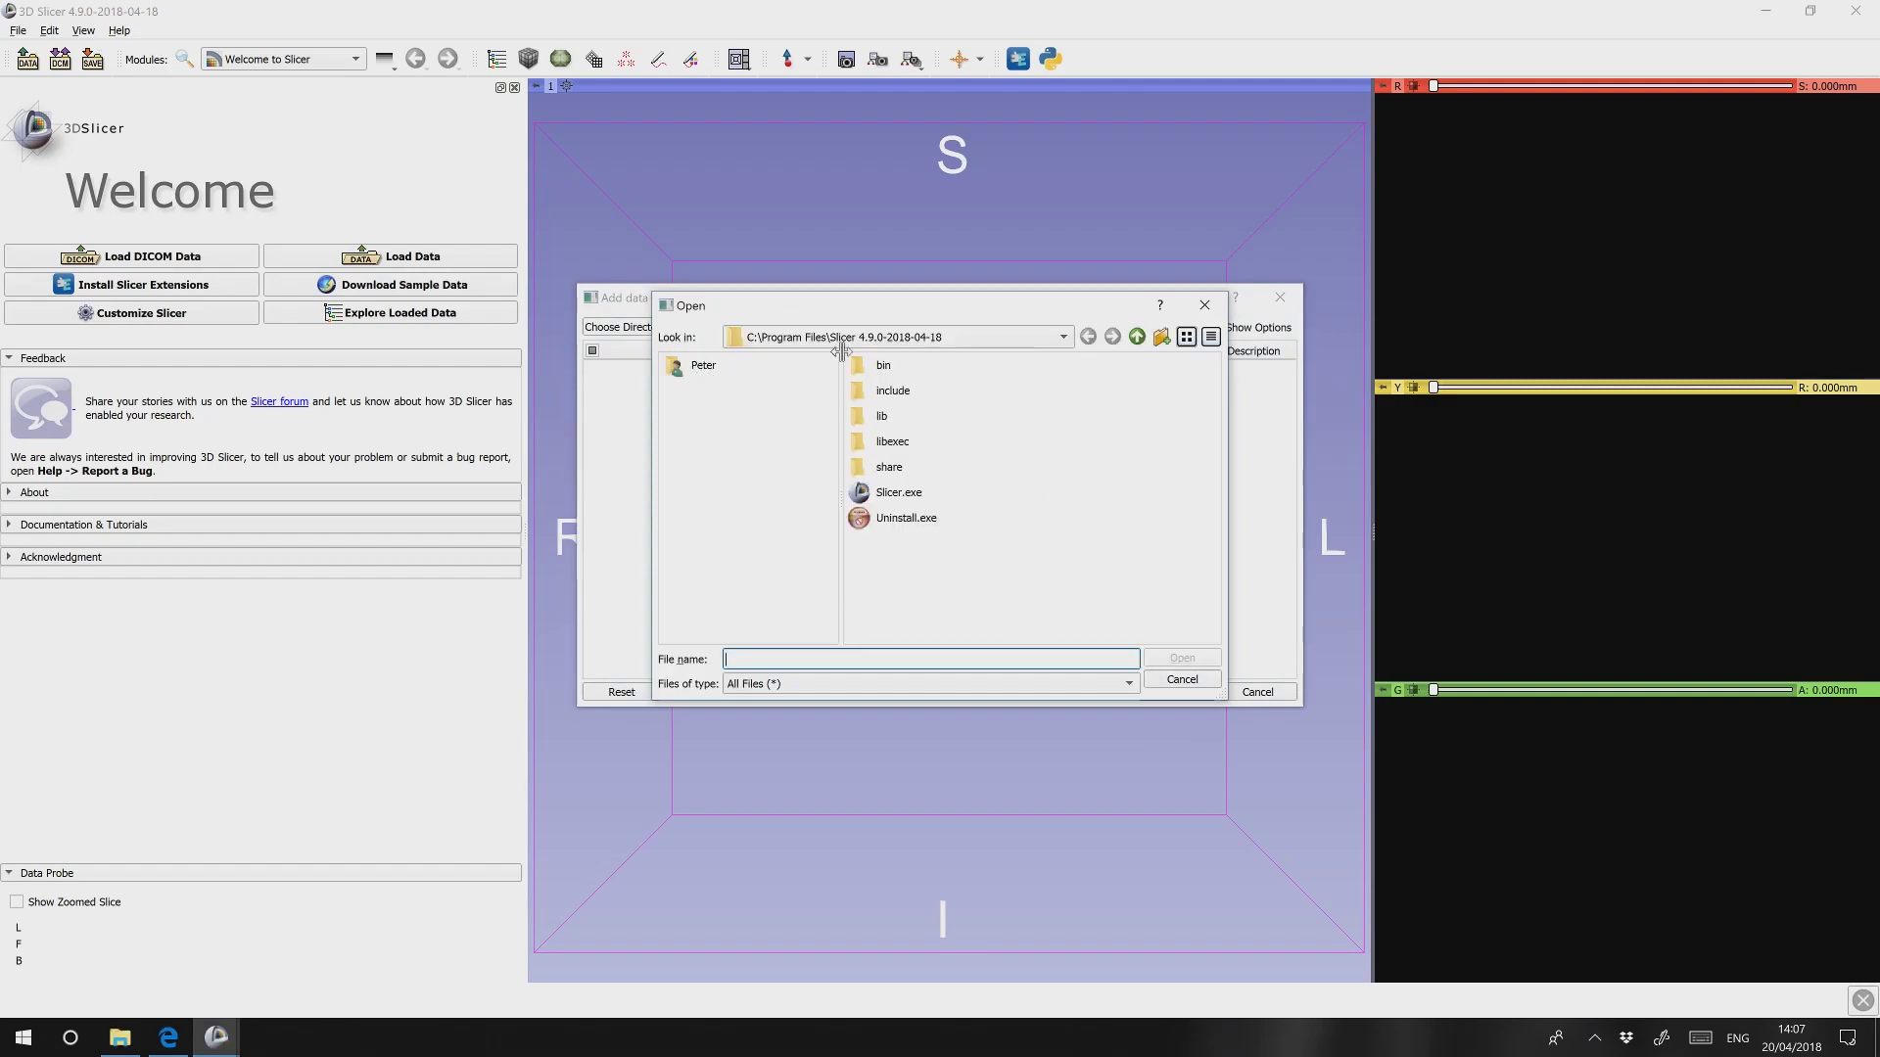
{"action": "left_click", "coordinate": [998, 339]}
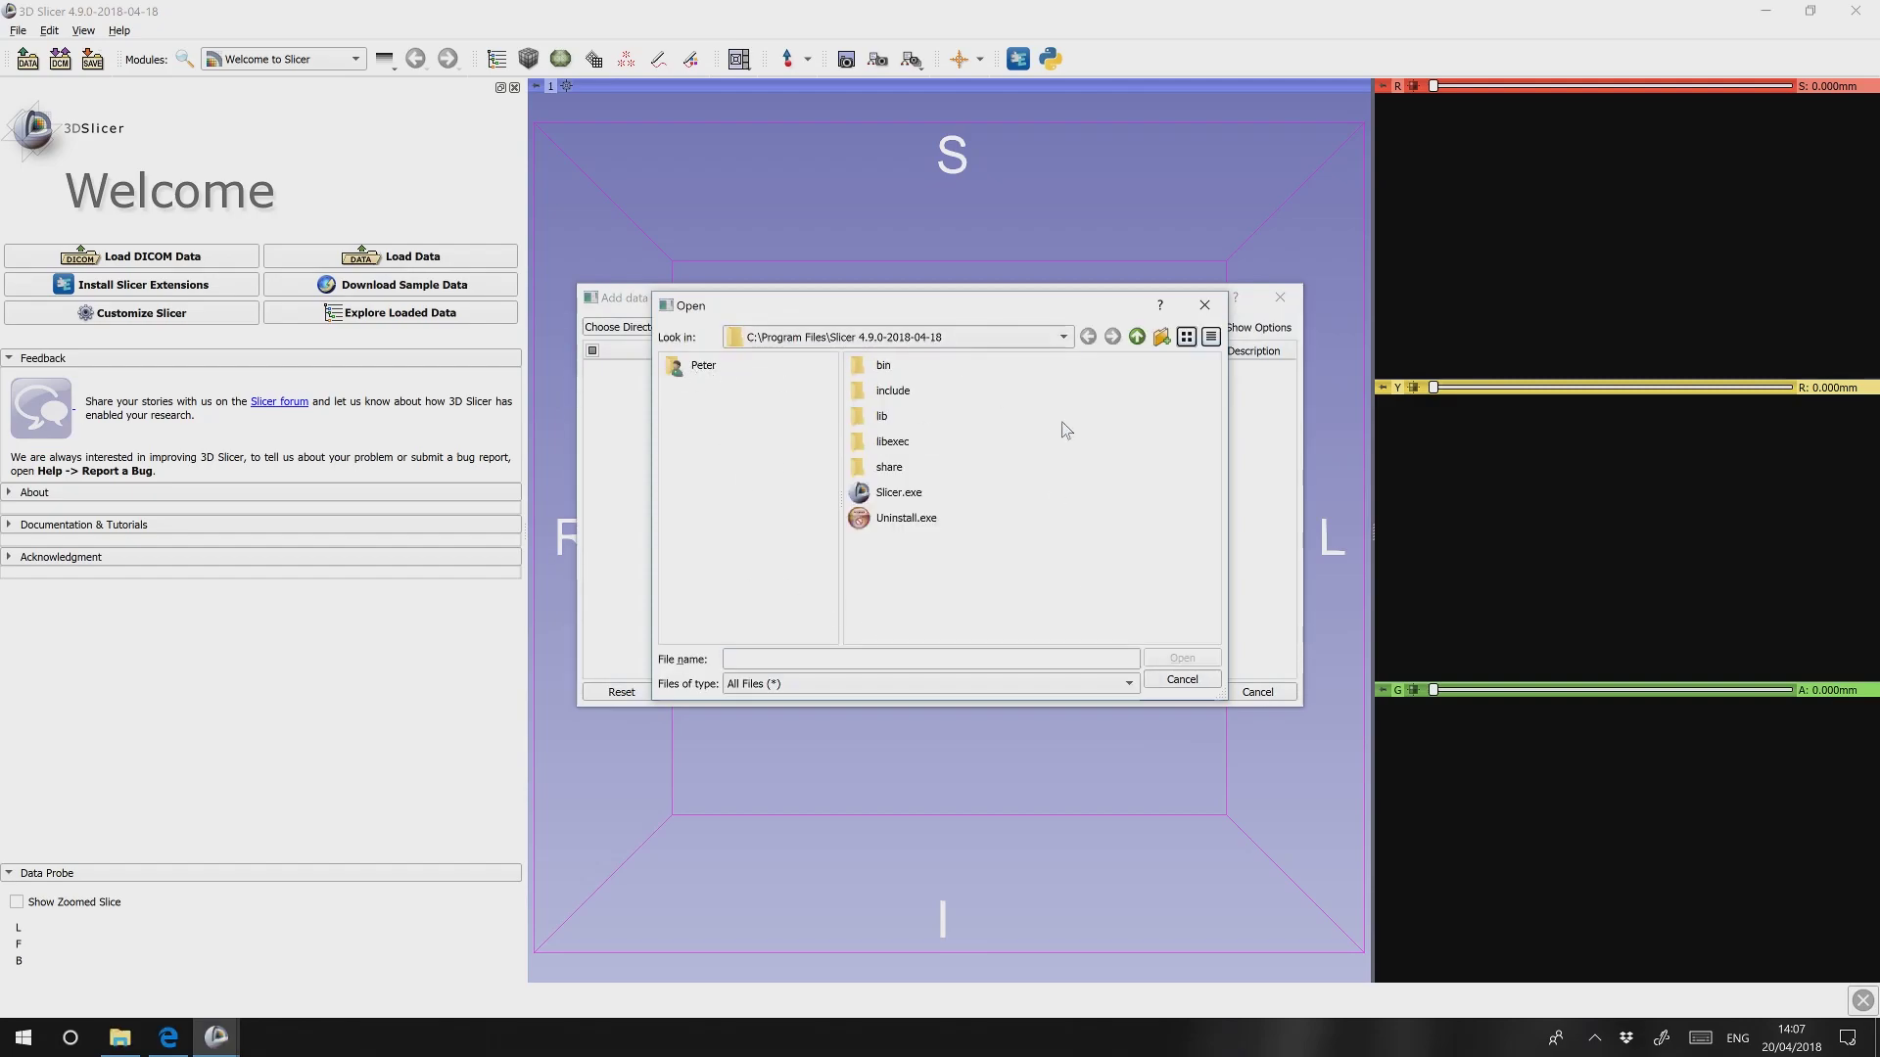
{"action": "left_click", "coordinate": [707, 367]}
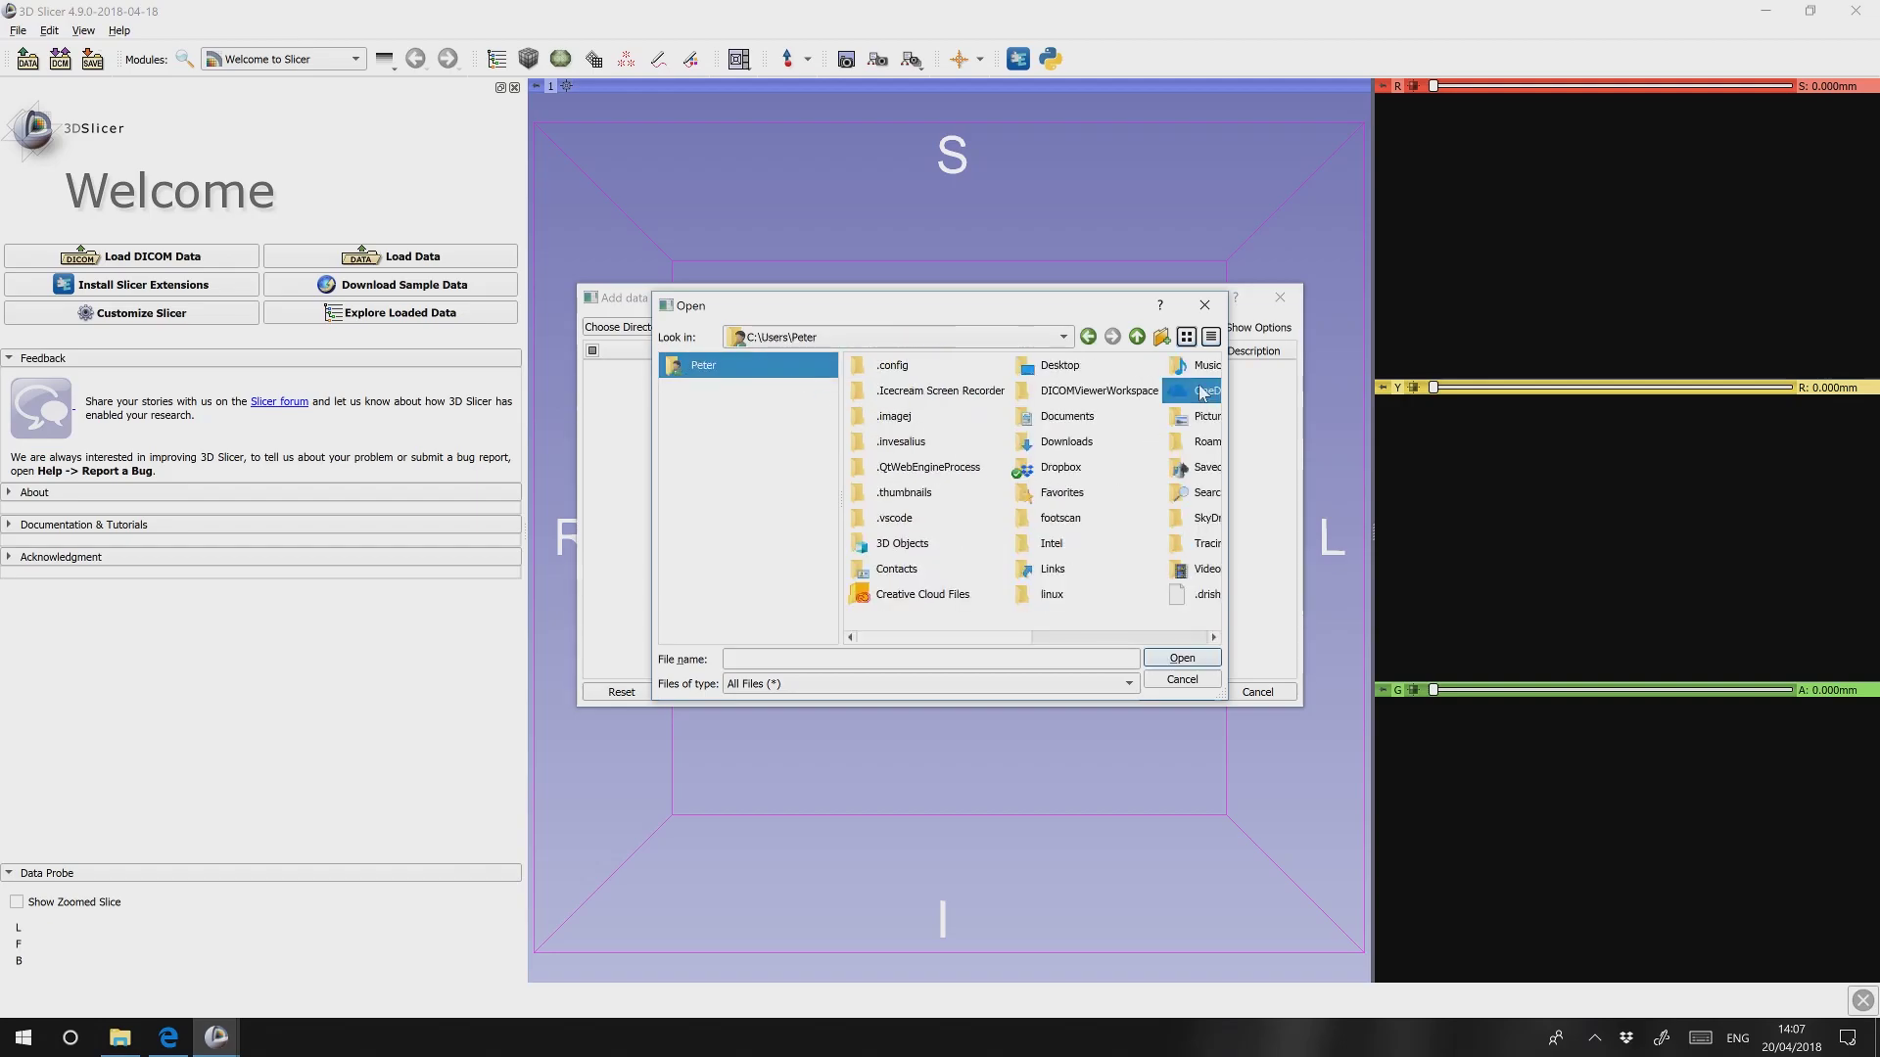
{"action": "double_click", "coordinate": [1202, 543]}
{"action": "double_click", "coordinate": [886, 568]}
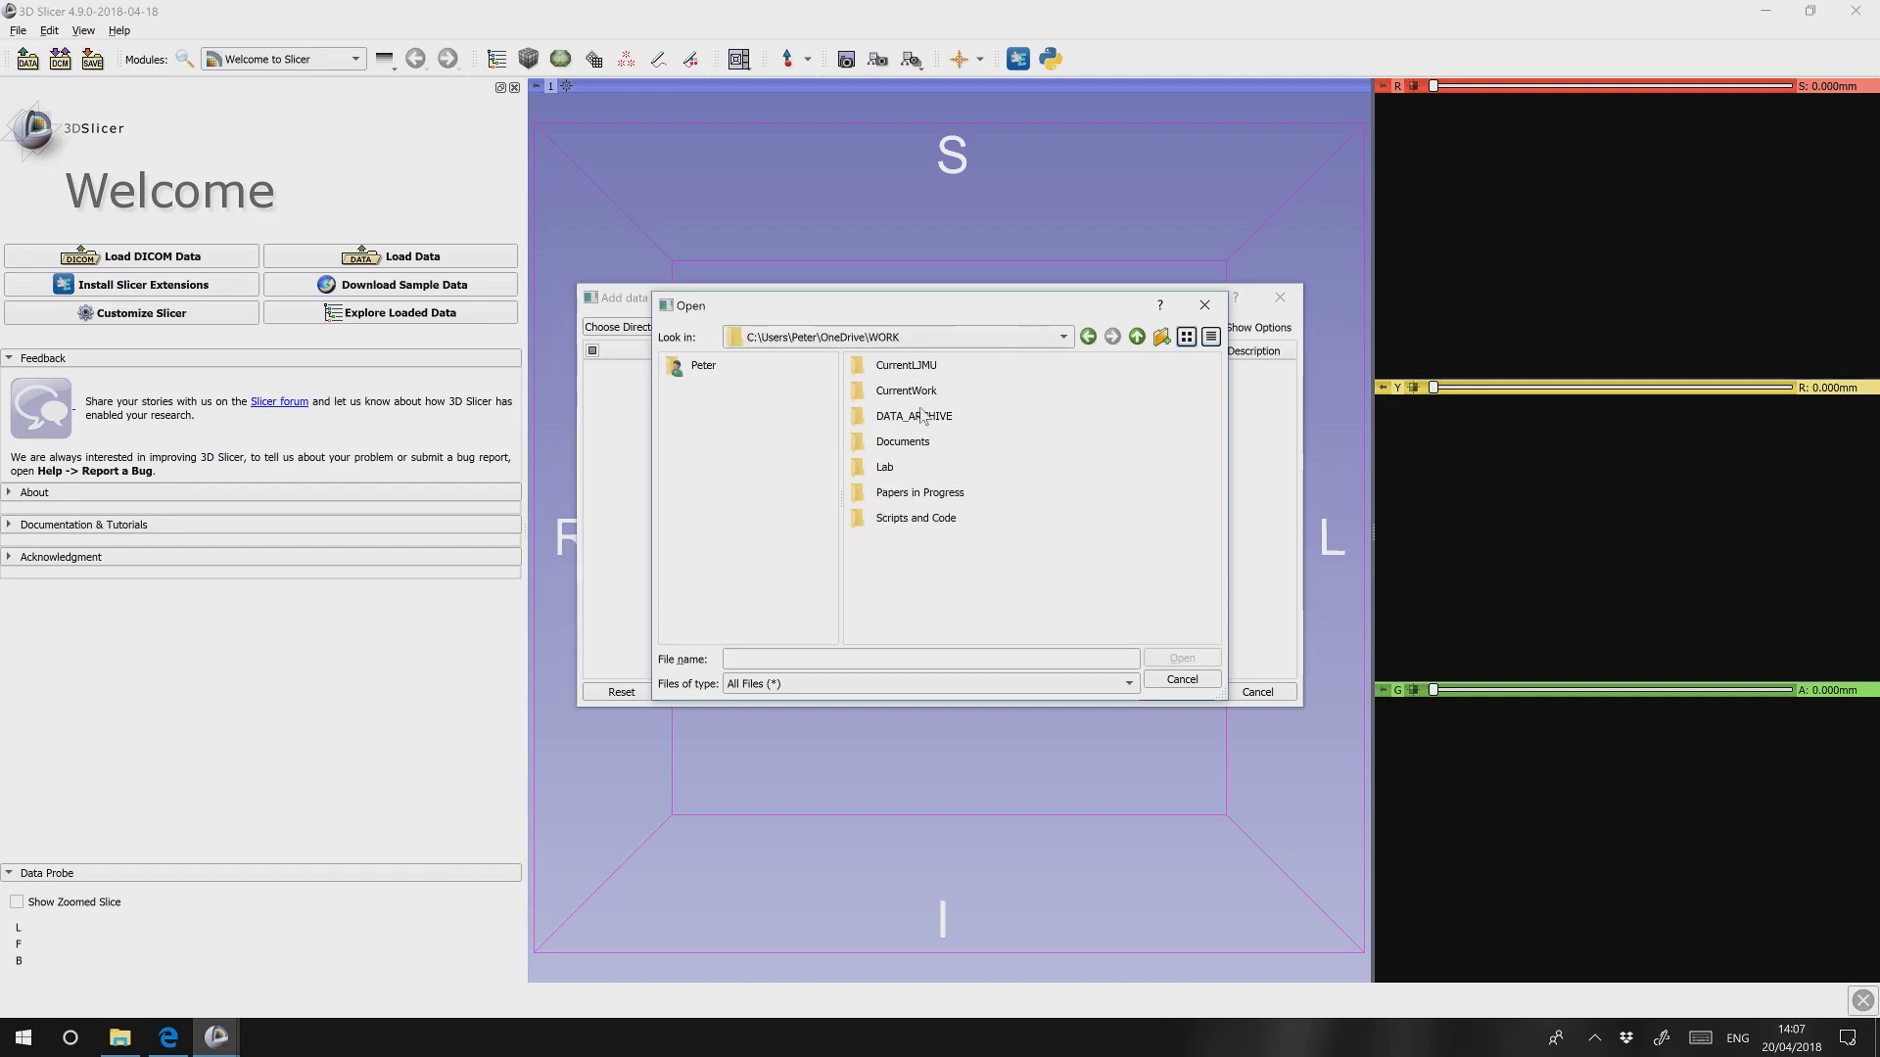
{"action": "double_click", "coordinate": [920, 416]}
{"action": "left_click", "coordinate": [897, 368]}
{"action": "double_click", "coordinate": [896, 368]}
{"action": "double_click", "coordinate": [901, 390]}
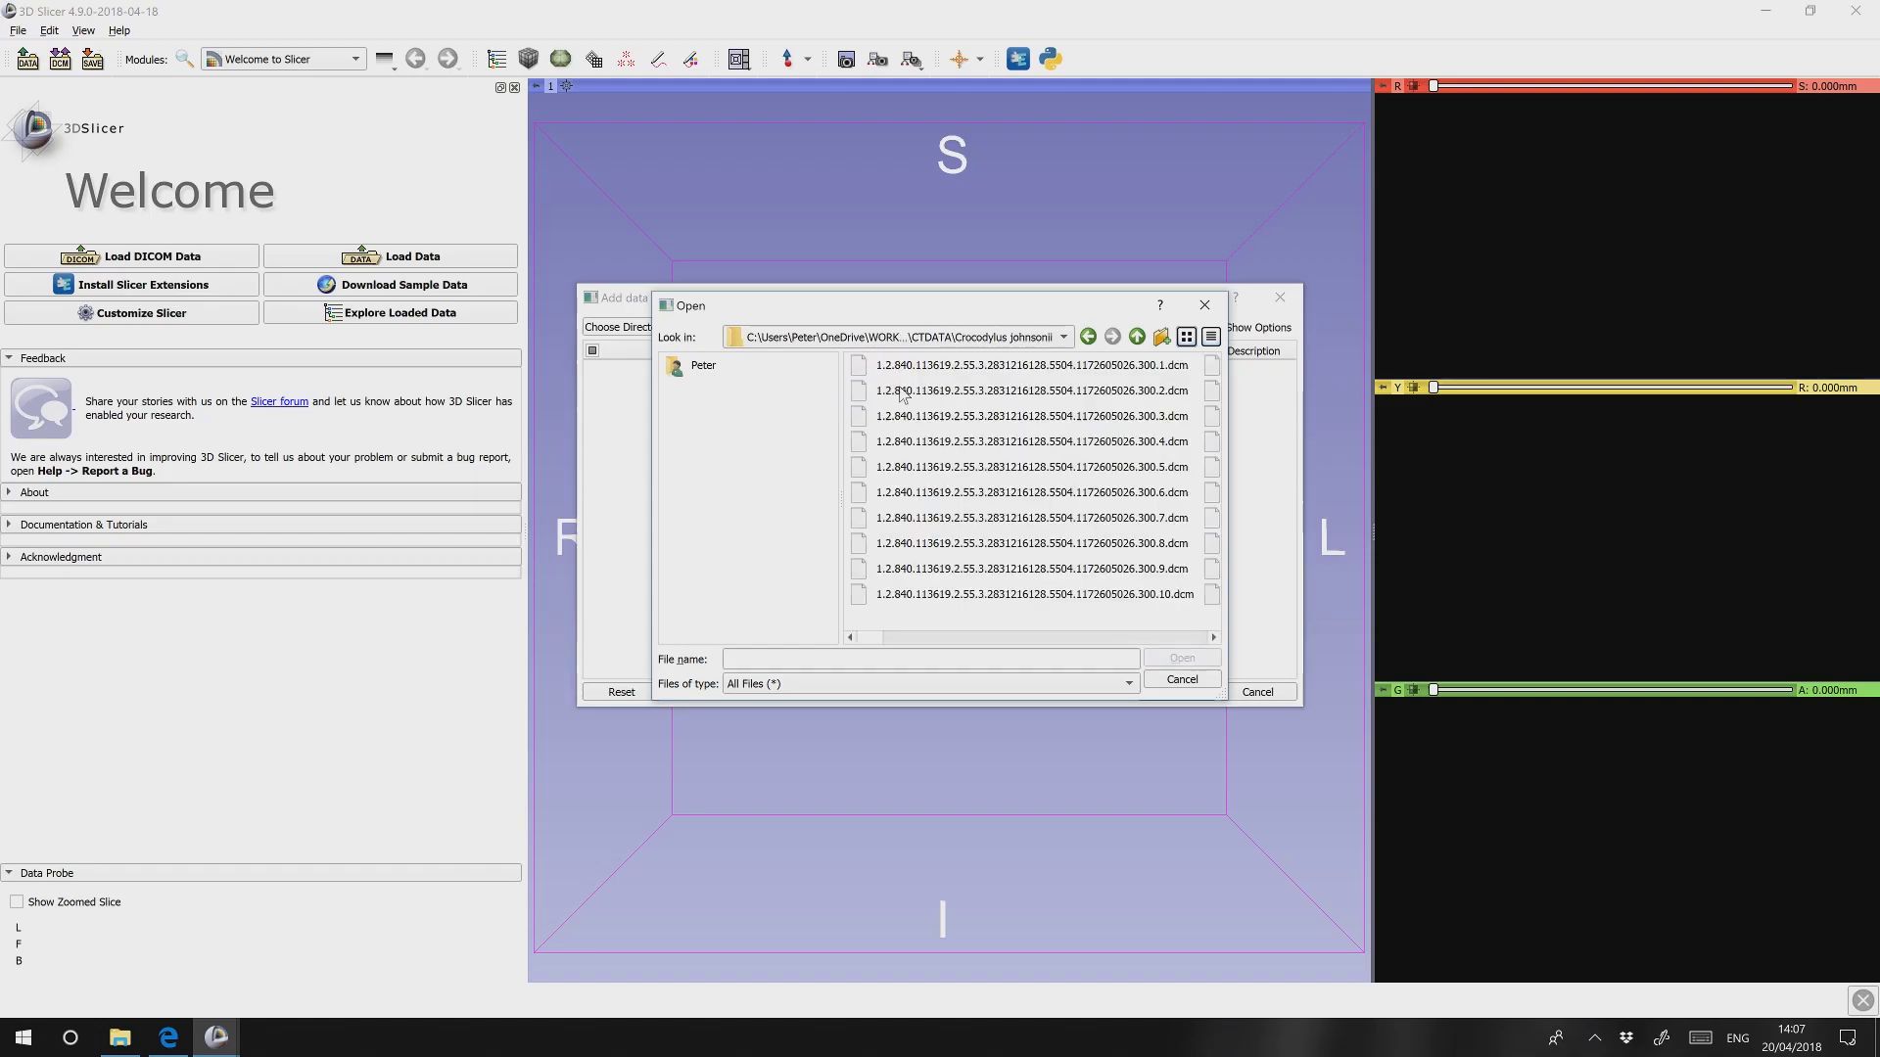
Add the first DICOM slice as a Volume, show the import options, and load the series with Single File left off.
{"action": "left_click", "coordinate": [926, 370]}
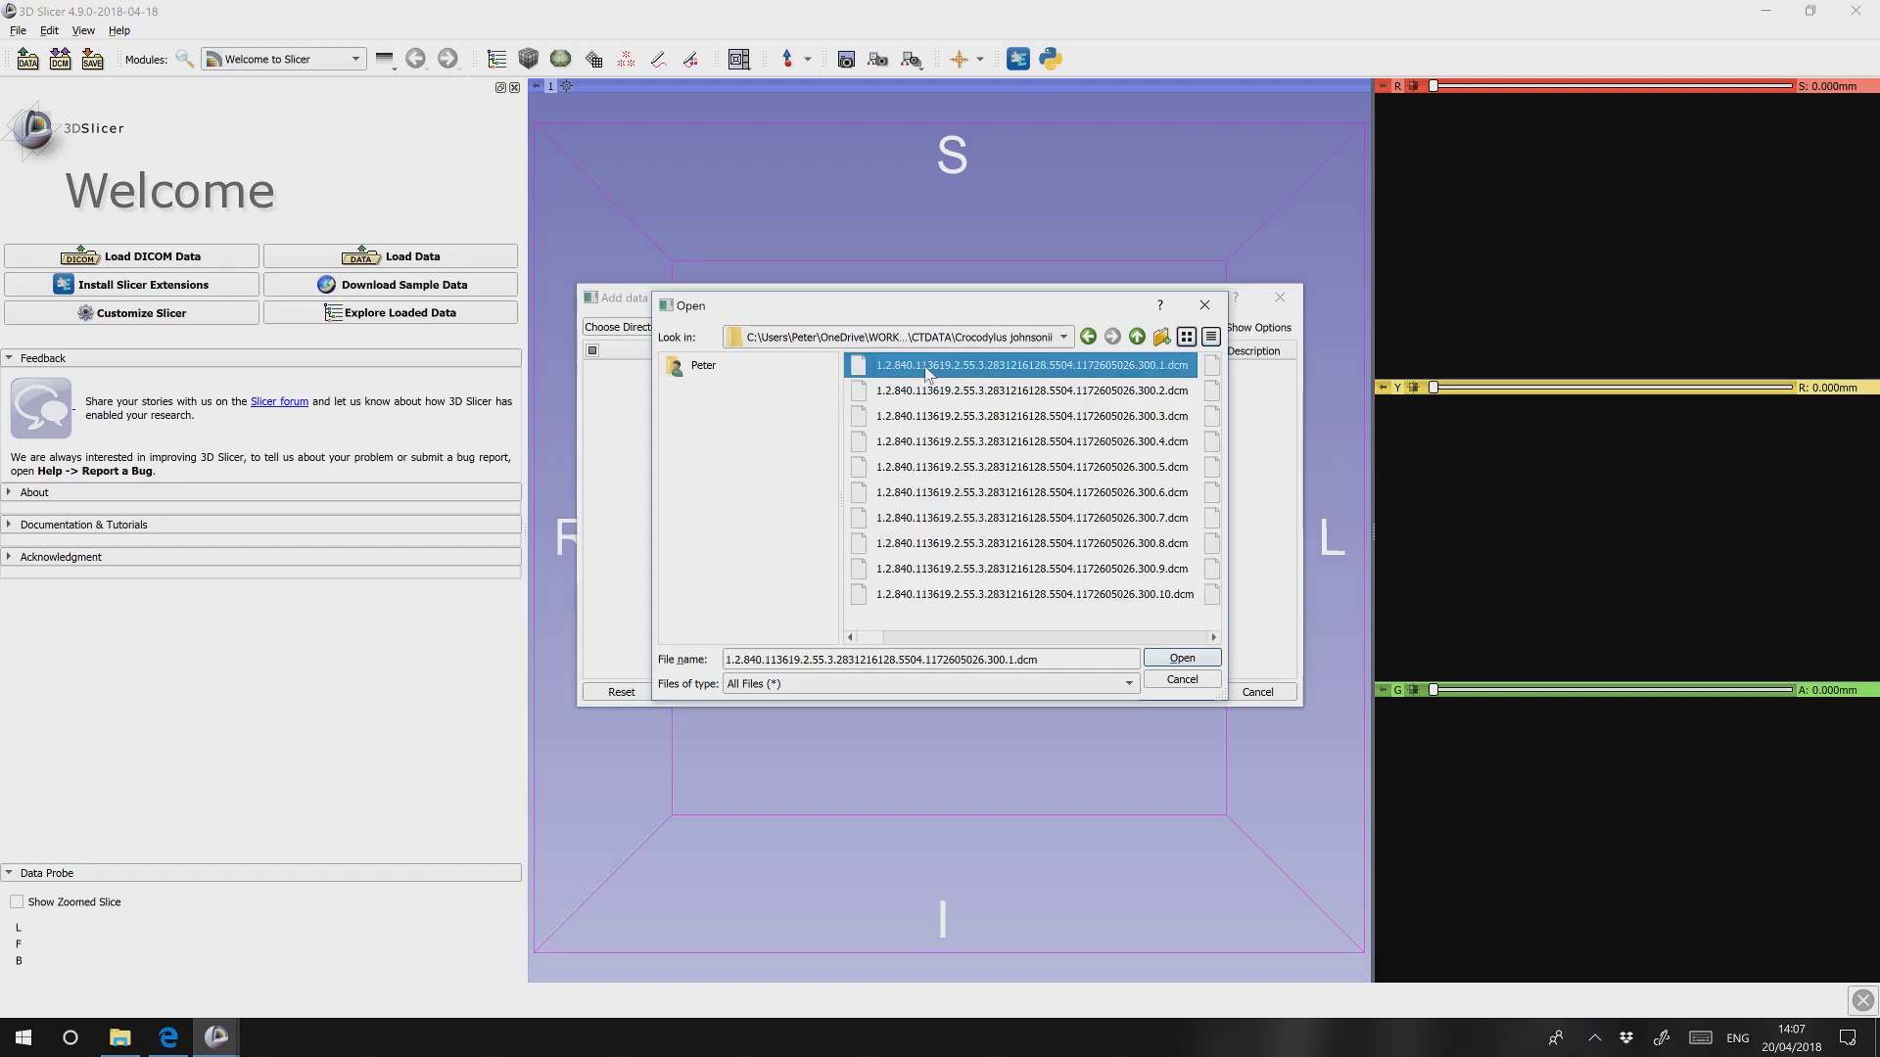
{"action": "left_click", "coordinate": [1182, 659]}
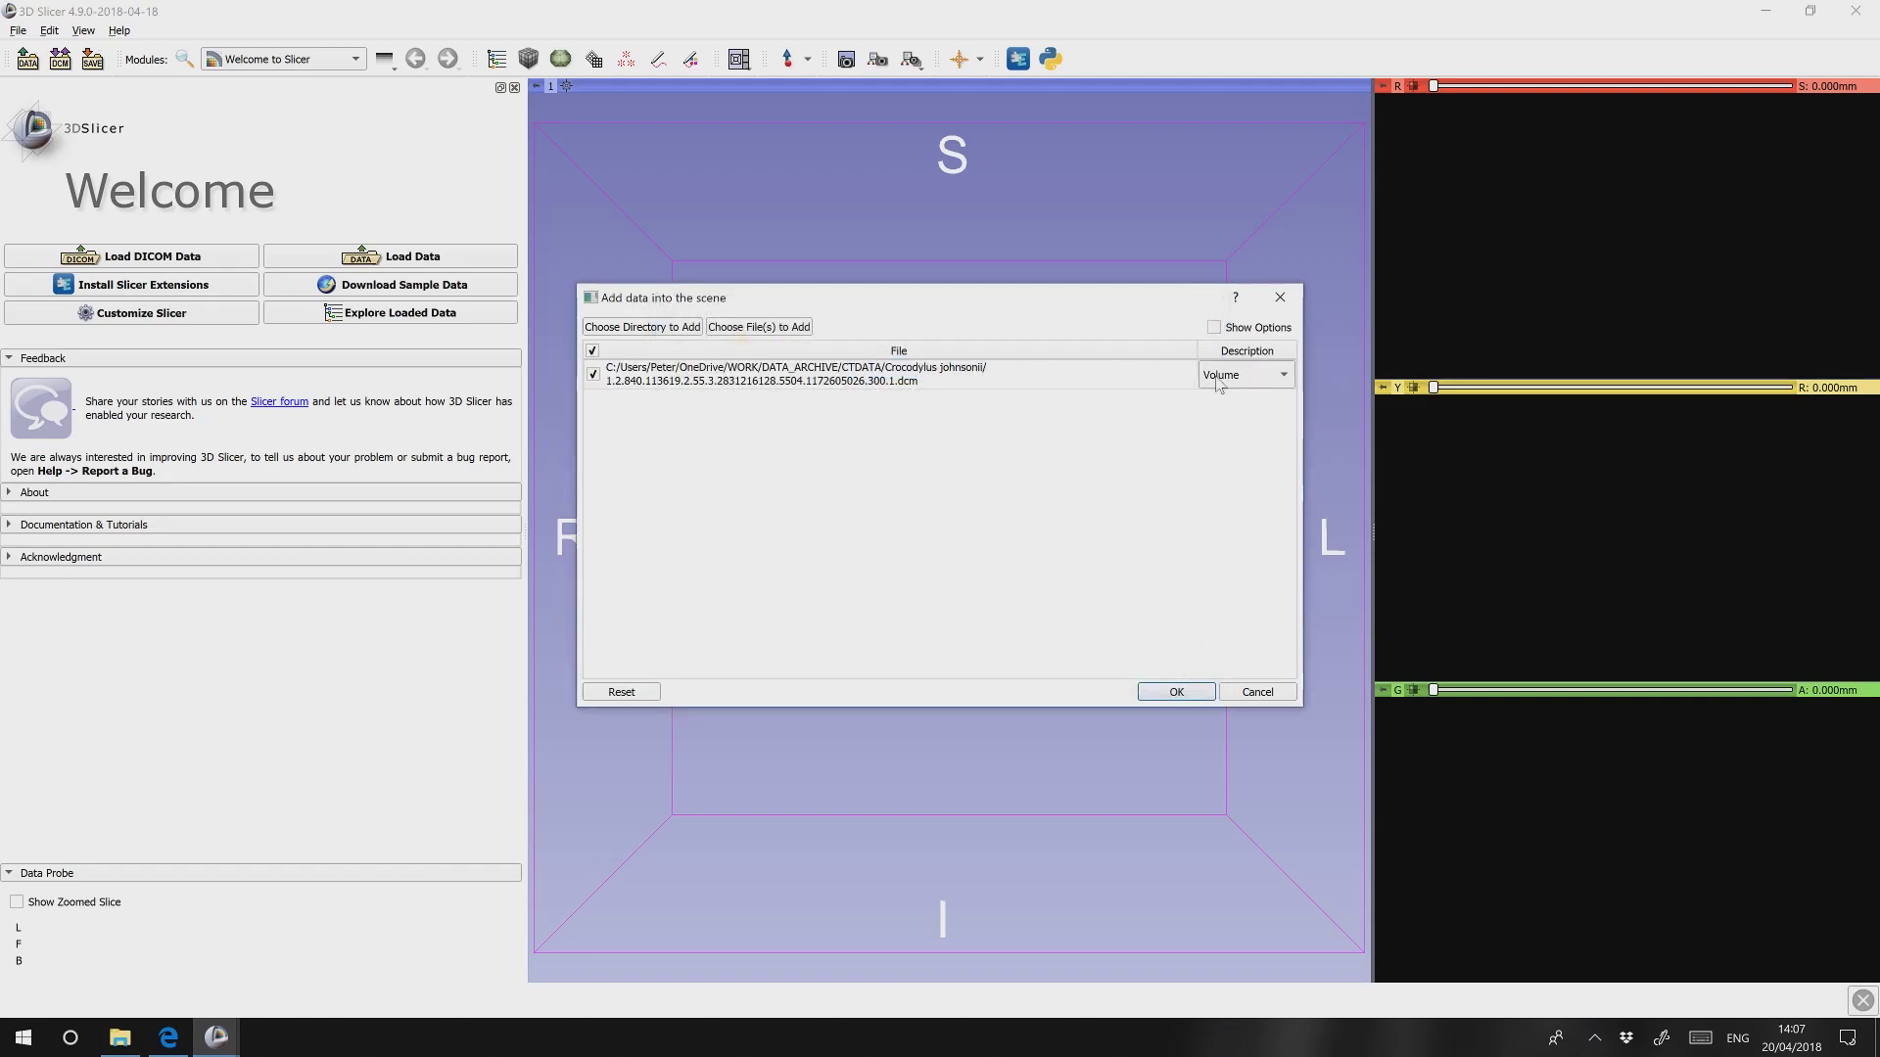
{"action": "left_click", "coordinate": [1214, 329]}
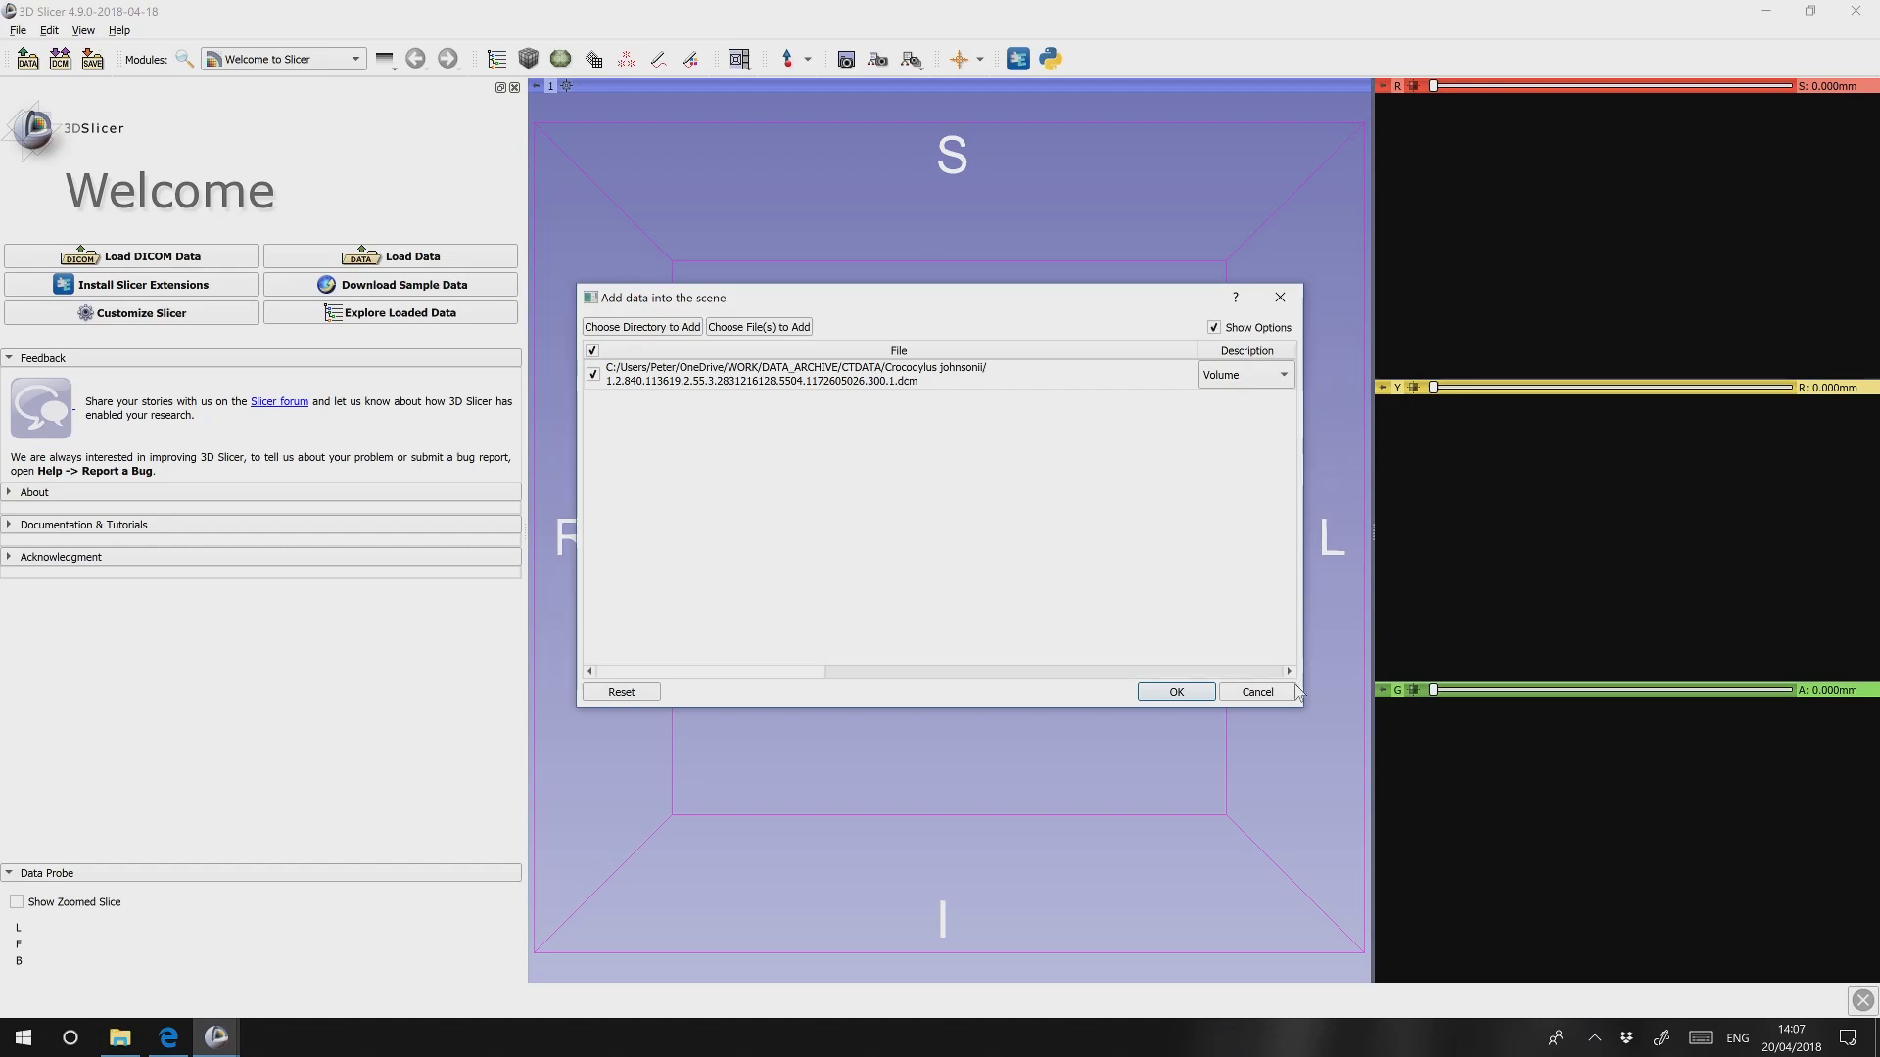
{"action": "left_click_drag", "start_coordinate": [1302, 713], "coordinate": [1572, 834]}
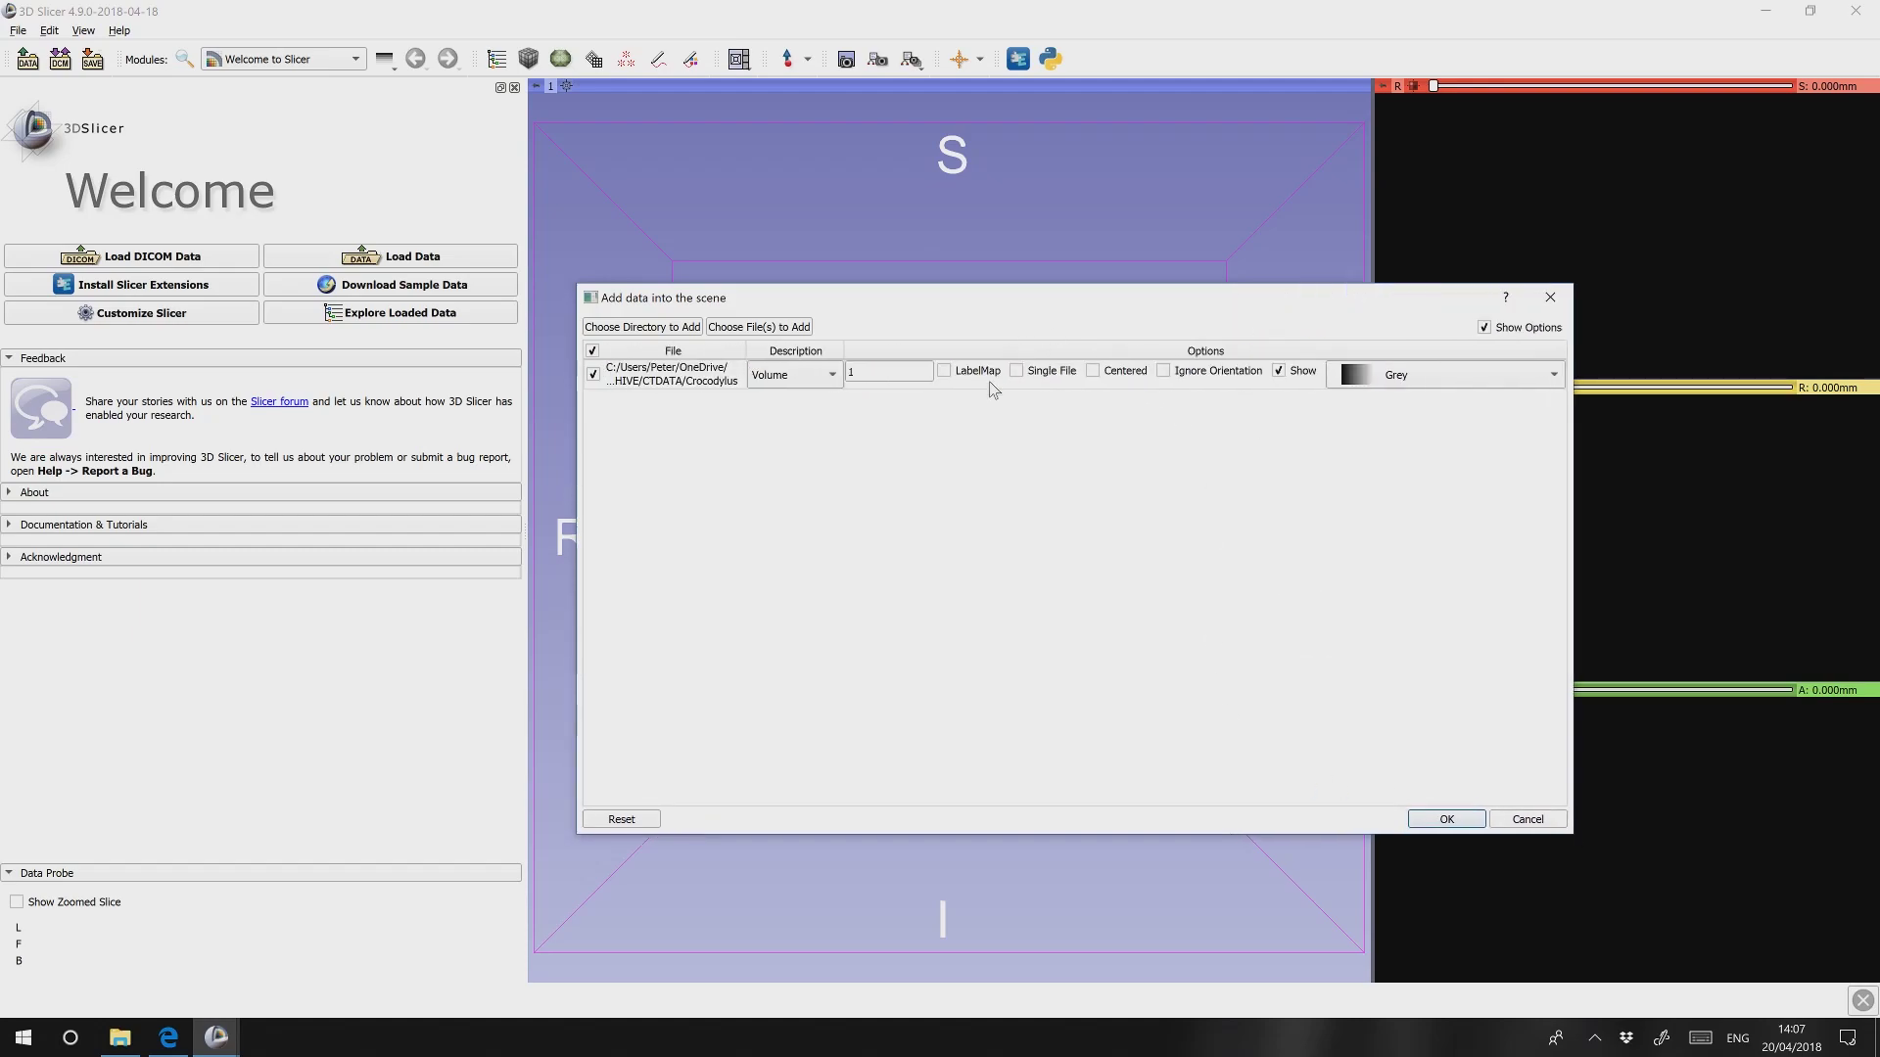
{"action": "mouse_move", "coordinate": [1036, 385]}
{"action": "left_click", "coordinate": [1418, 818]}
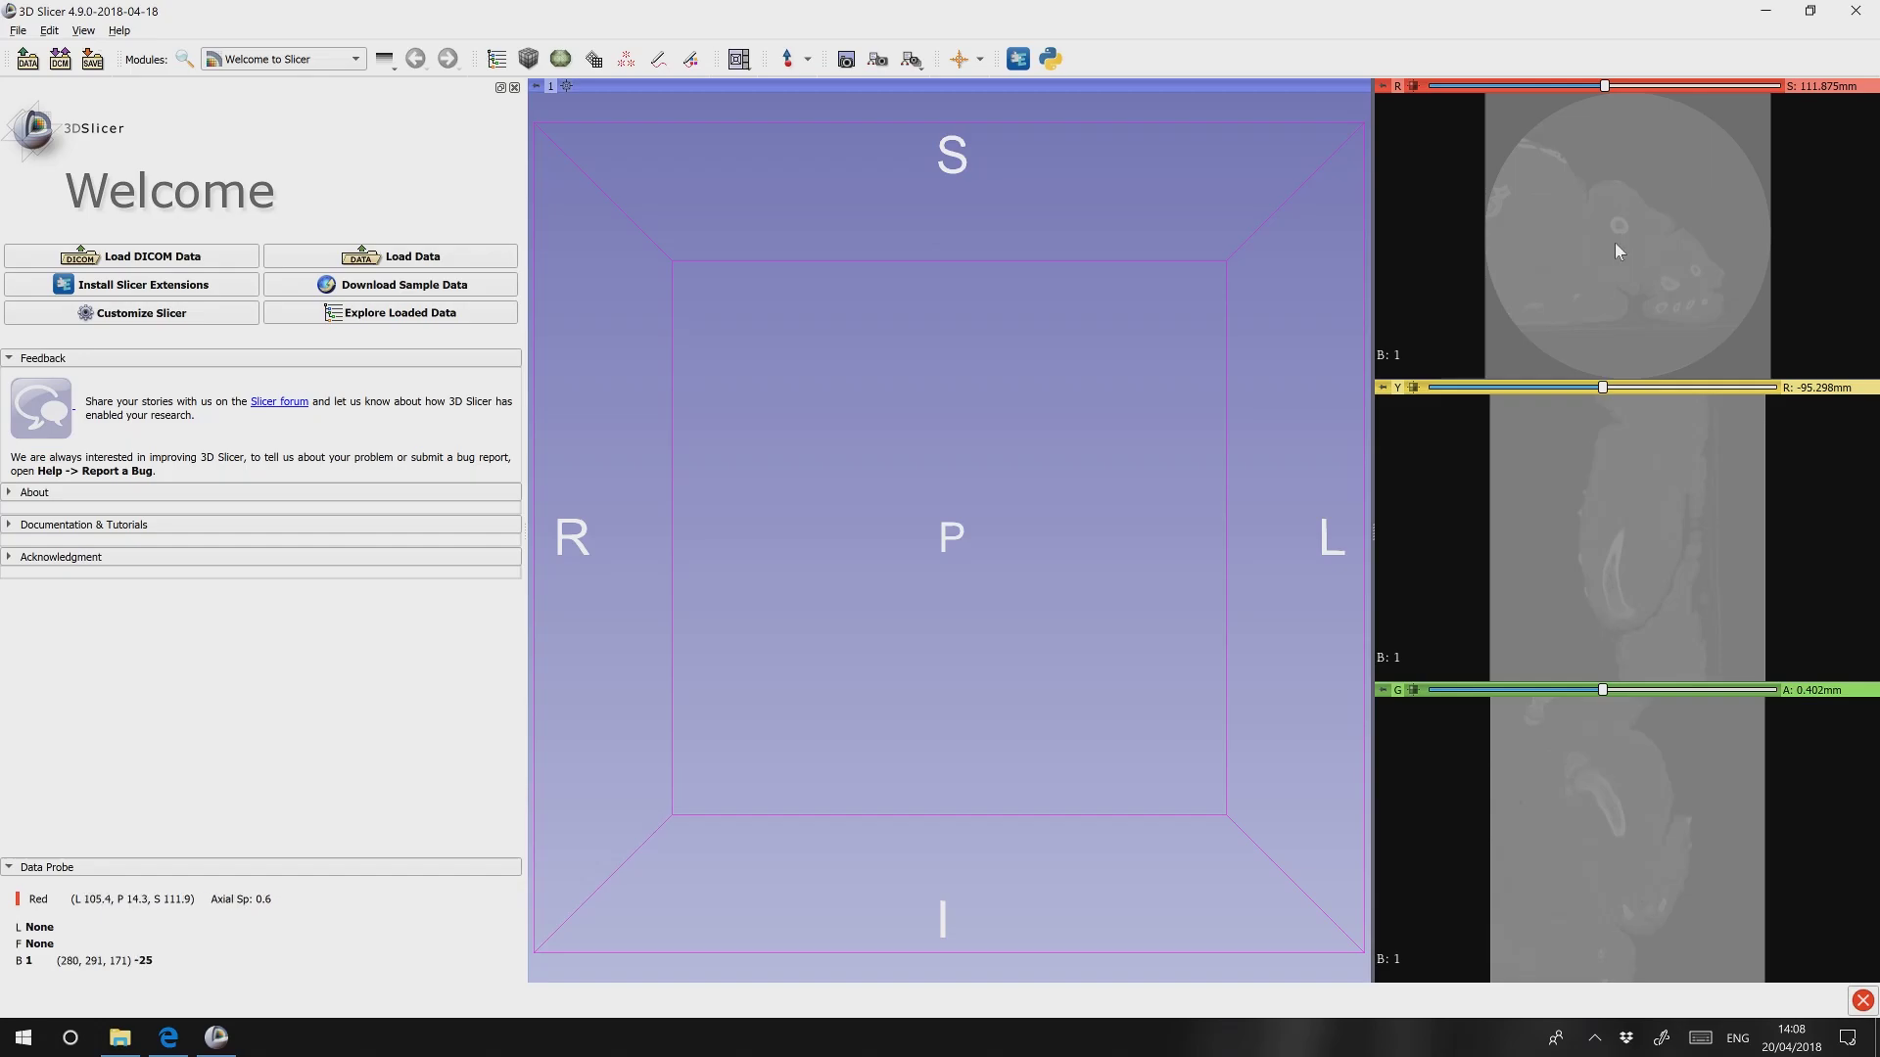
Try the Conventional view layout and return to Conventional Widescreen.
{"action": "left_click", "coordinate": [740, 59]}
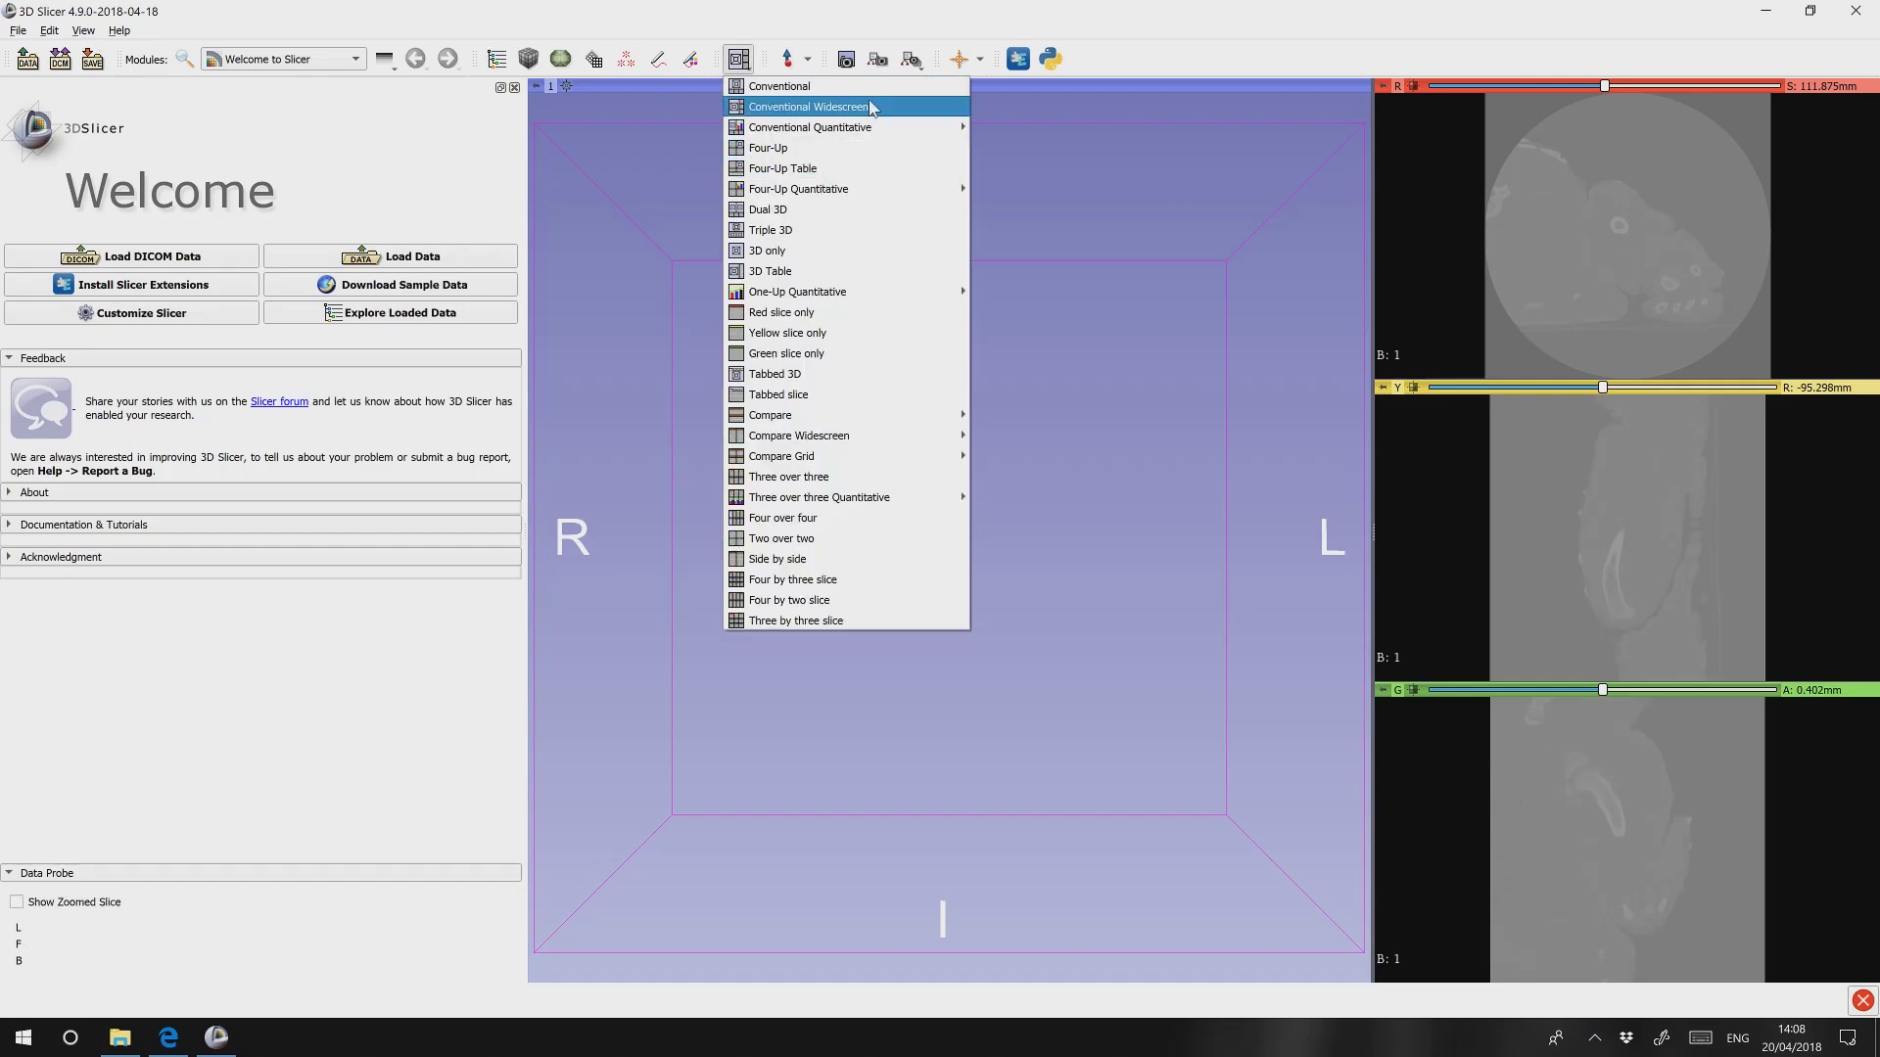
{"action": "left_click", "coordinate": [802, 93]}
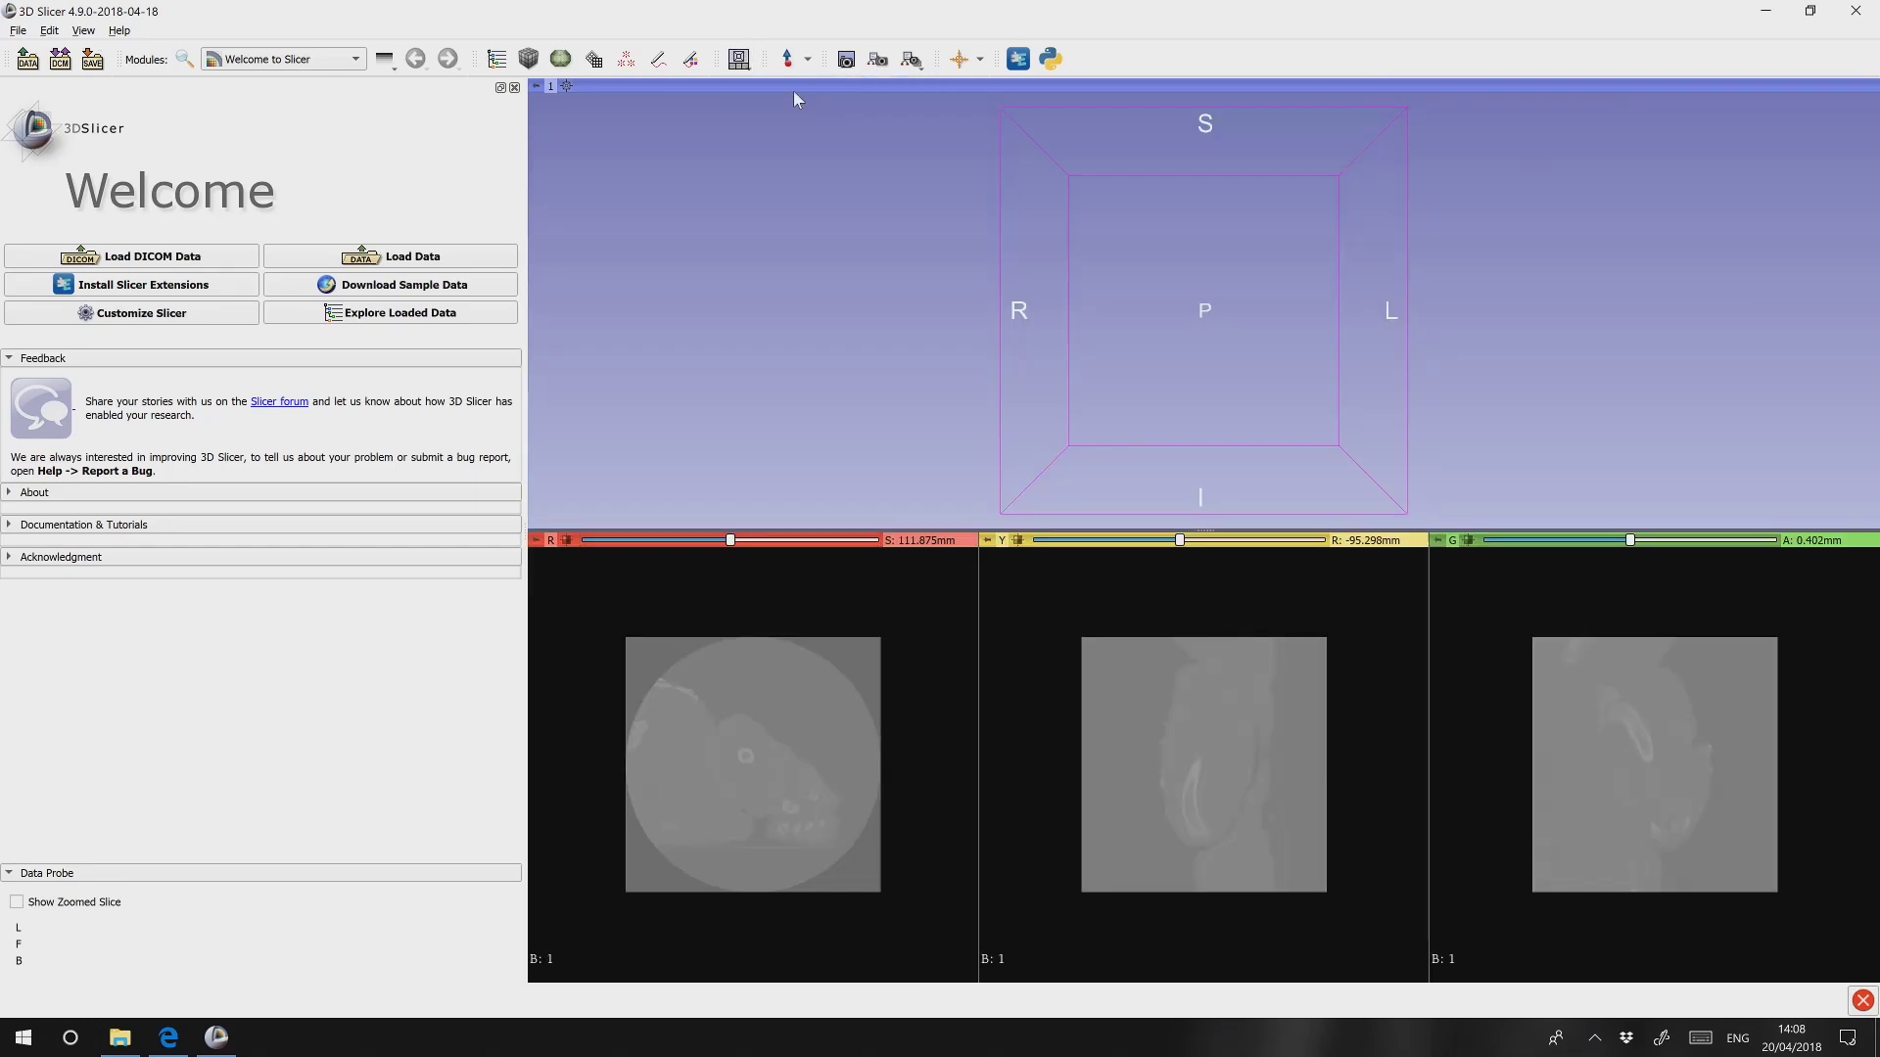
{"action": "left_click", "coordinate": [738, 61]}
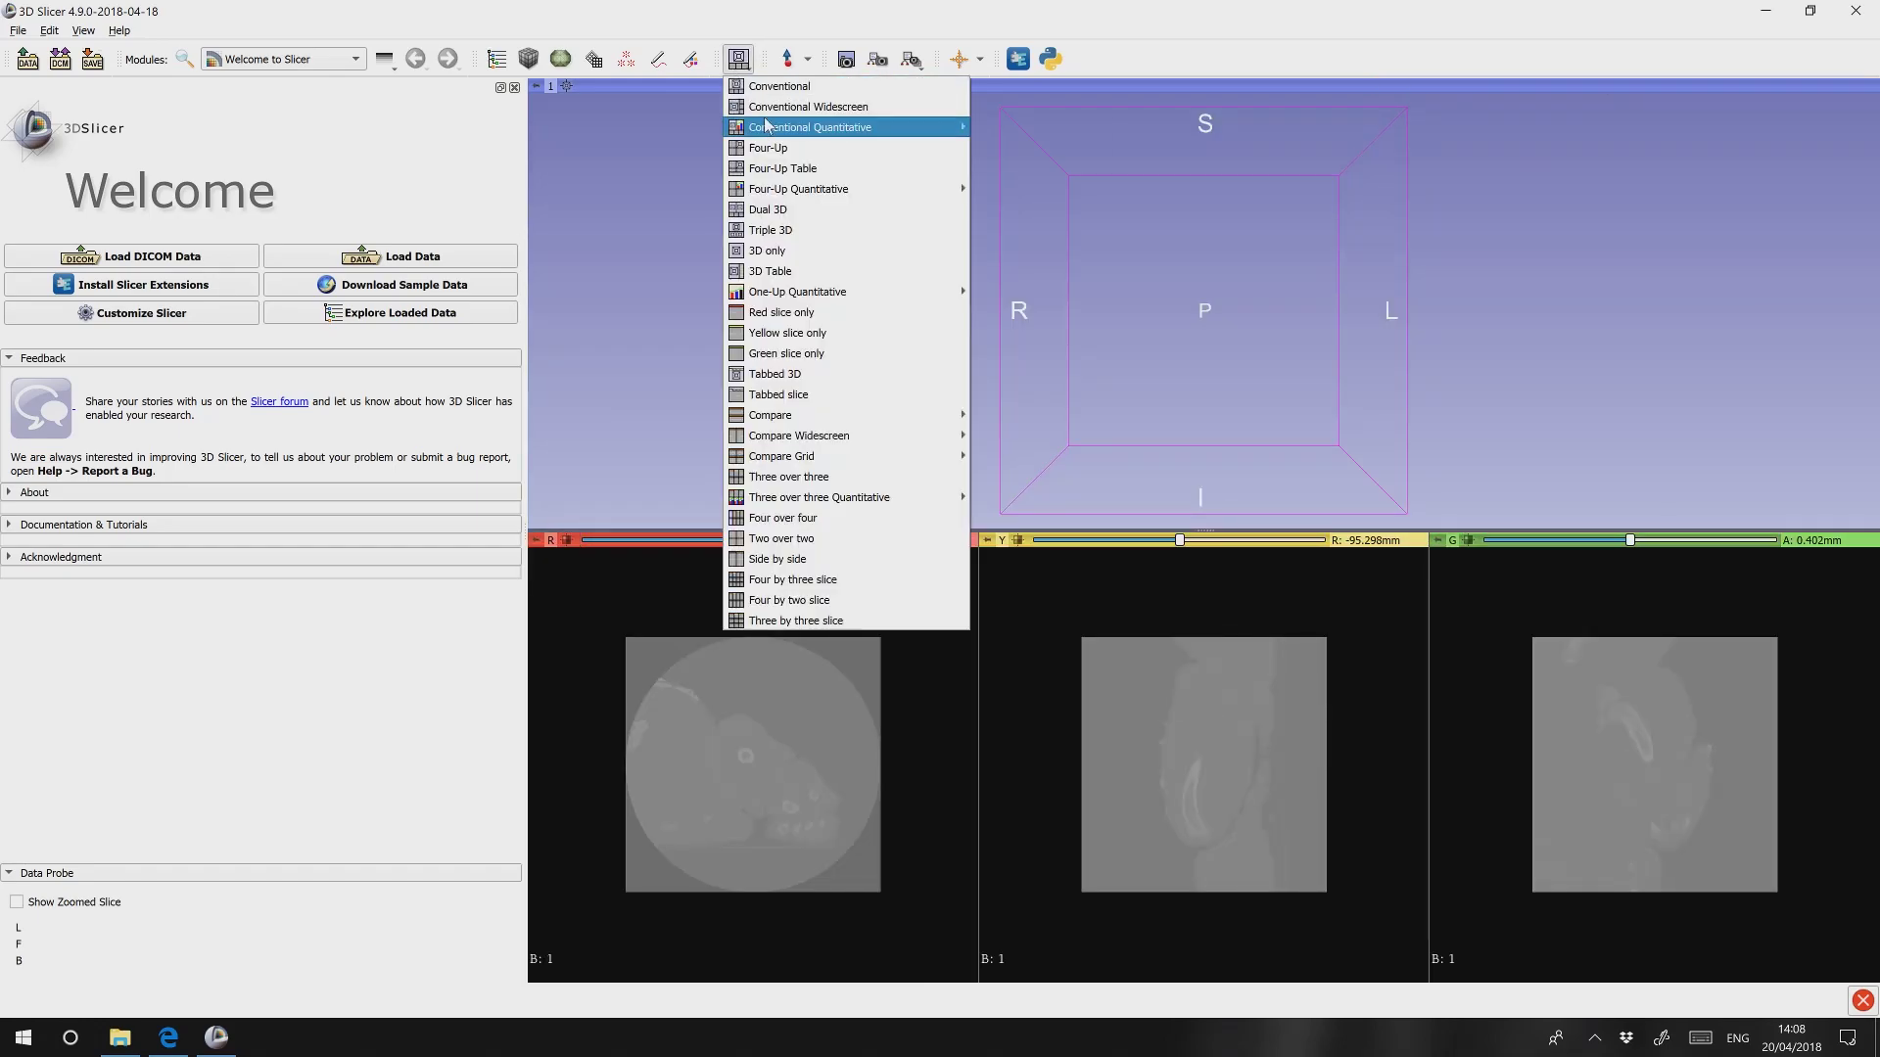
{"action": "left_click", "coordinate": [788, 111]}
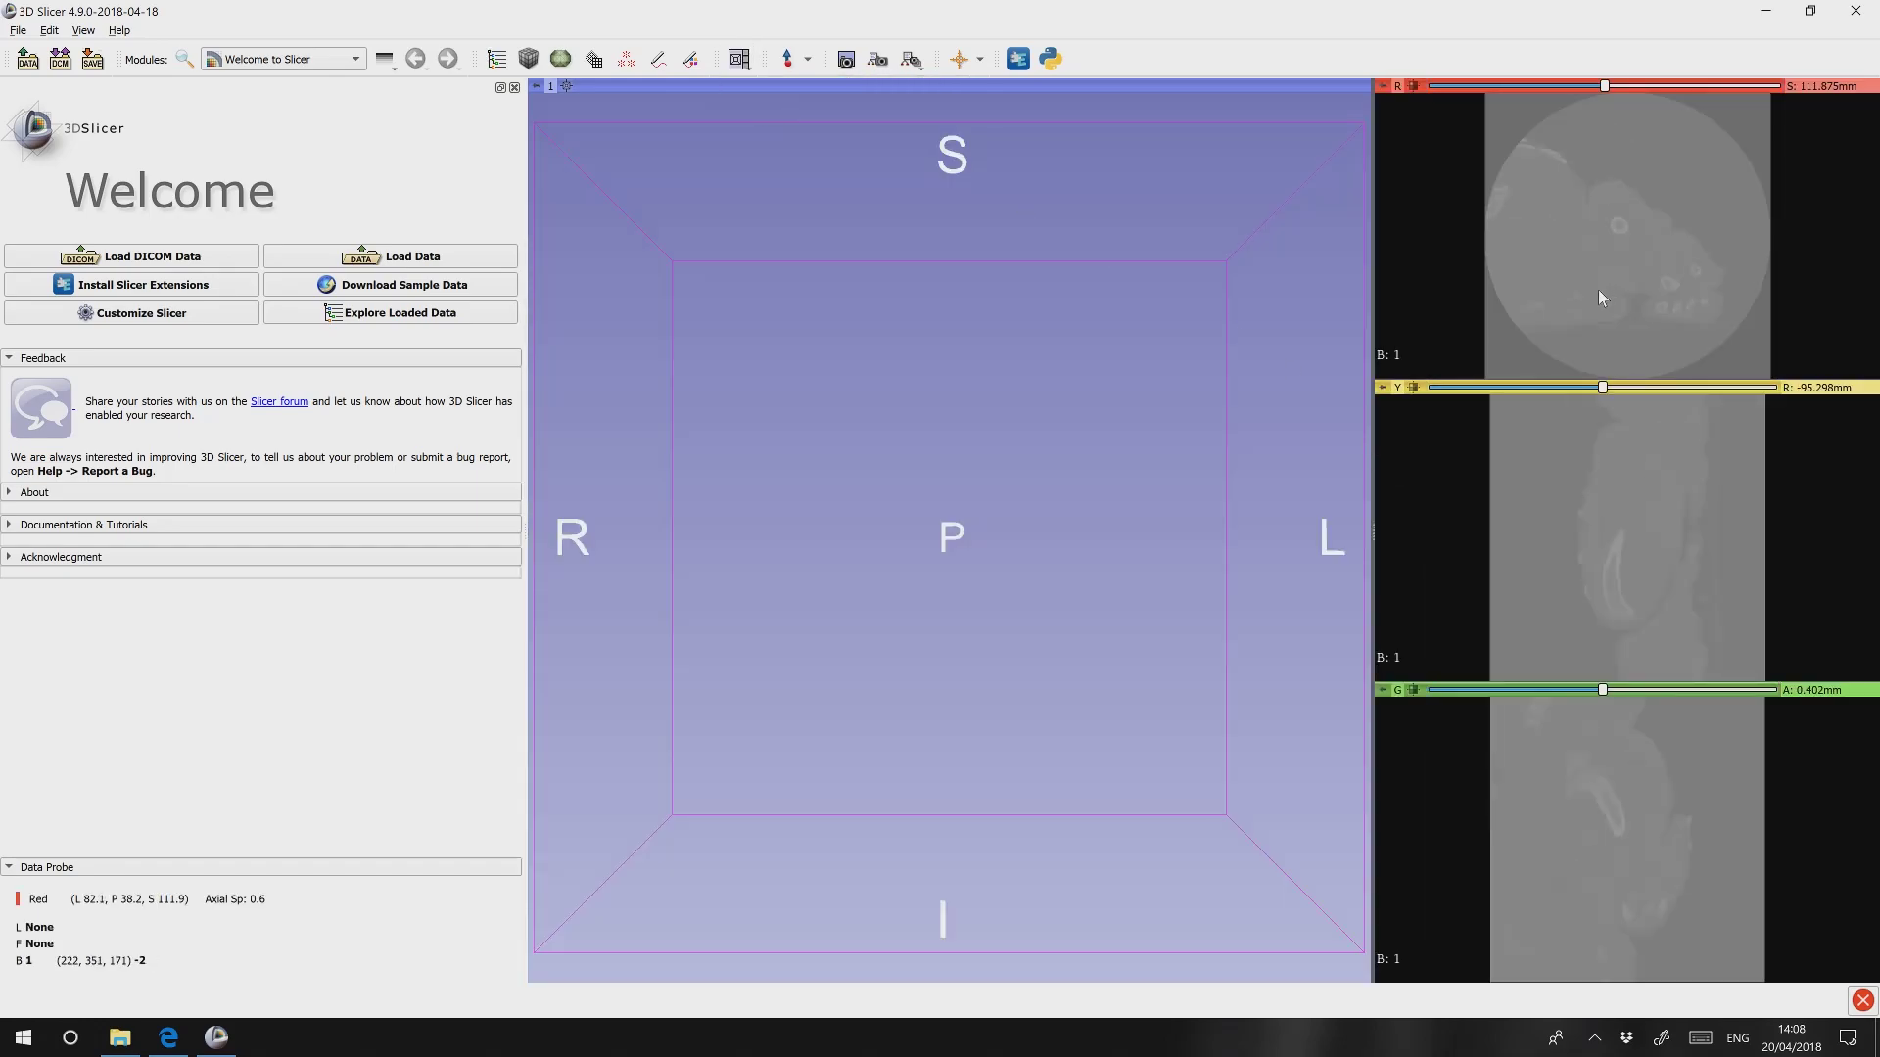
Increase the CT slices' contrast with window/level so the bones stand out, and scrub the axial view to S 102.5 mm.
{"action": "left_click_drag", "start_coordinate": [1598, 290], "coordinate": [1488, 275]}
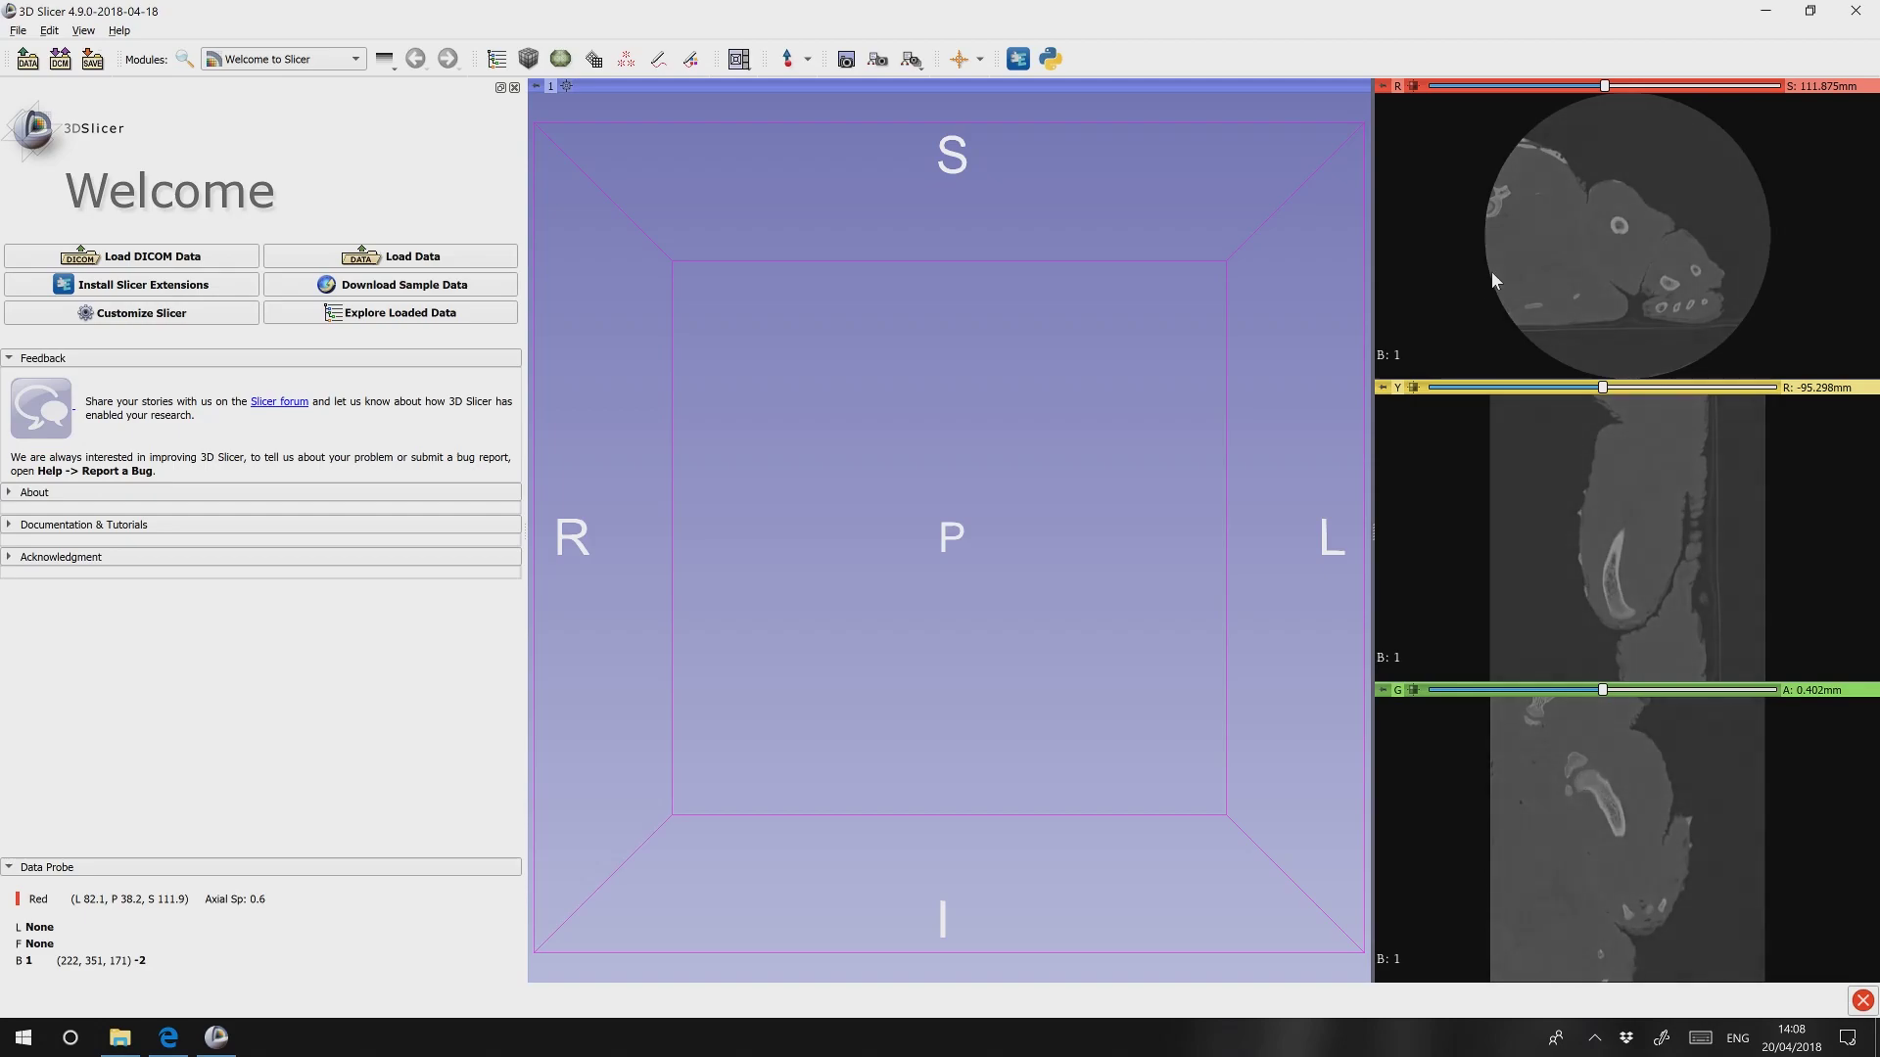
{"action": "scroll", "coordinate": [1724, 284], "scroll_direction": "up", "scroll_amount": 1}
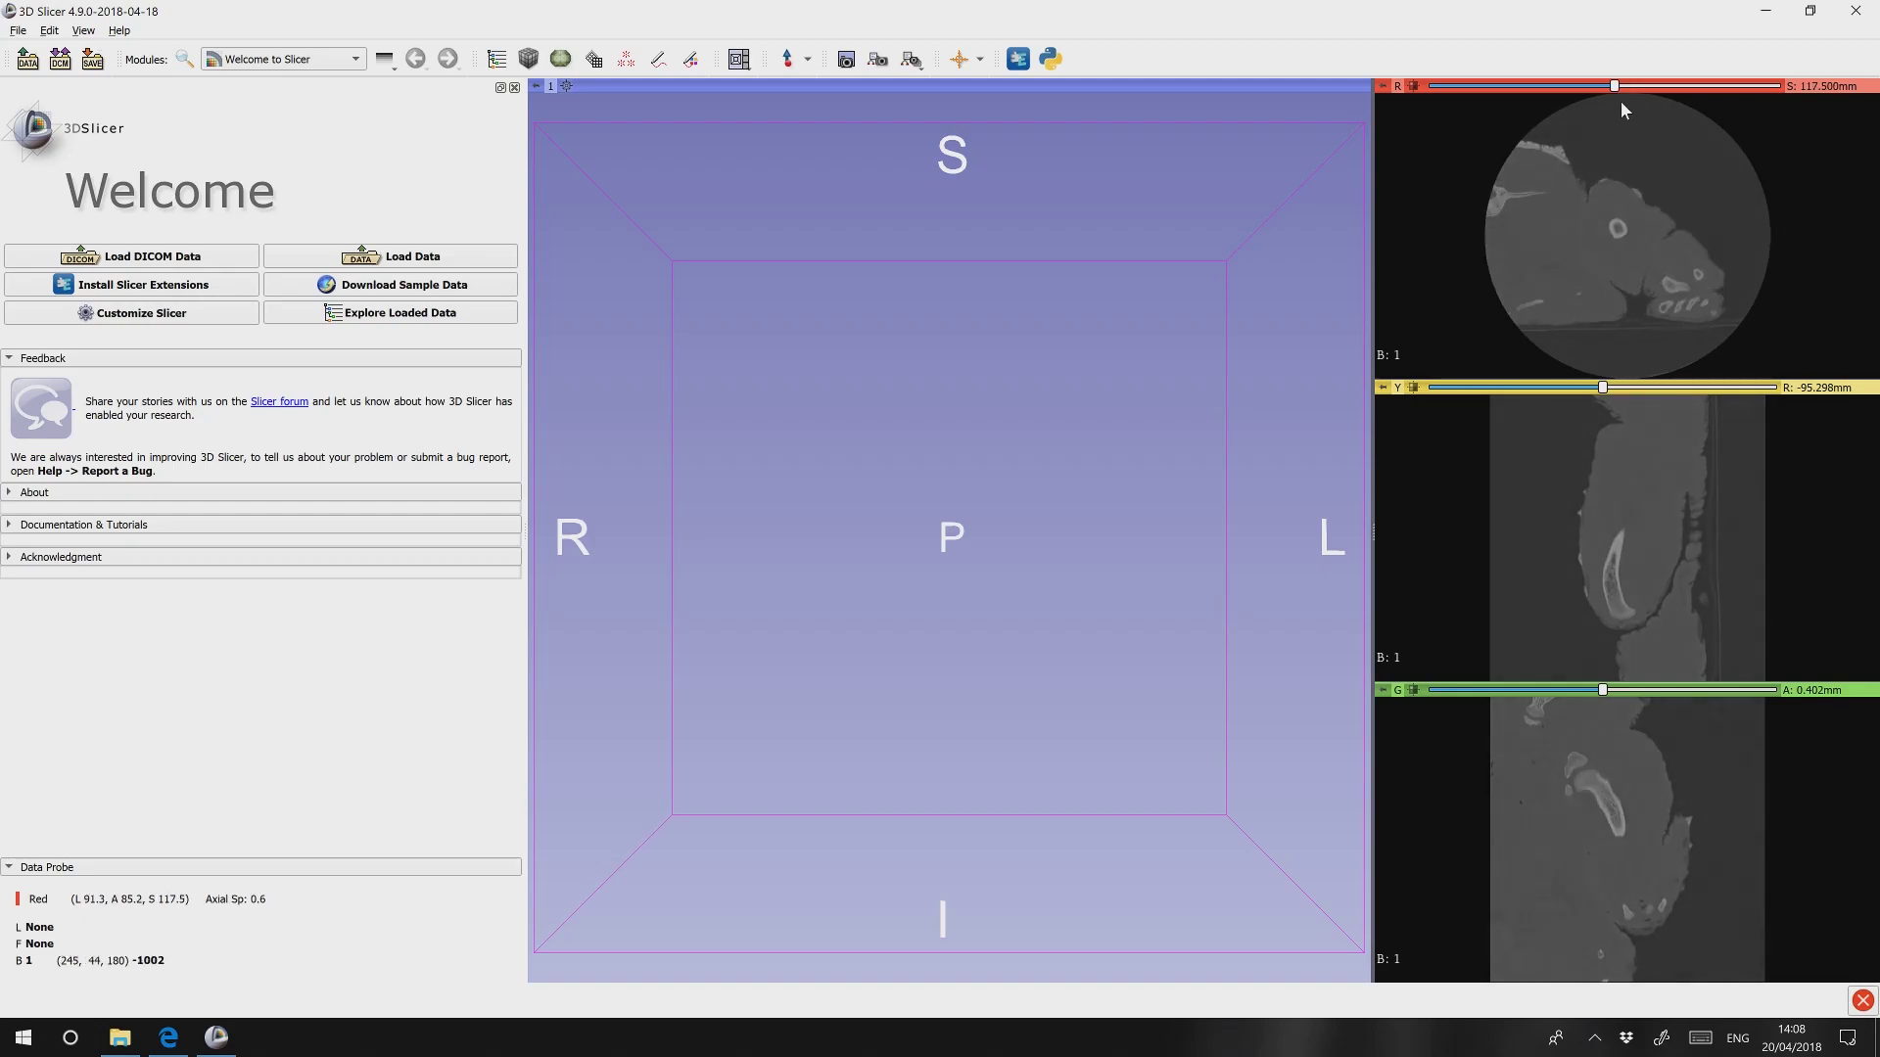
{"action": "left_click", "coordinate": [1698, 90]}
{"action": "scroll", "coordinate": [1699, 95], "scroll_direction": "down", "scroll_amount": 20}
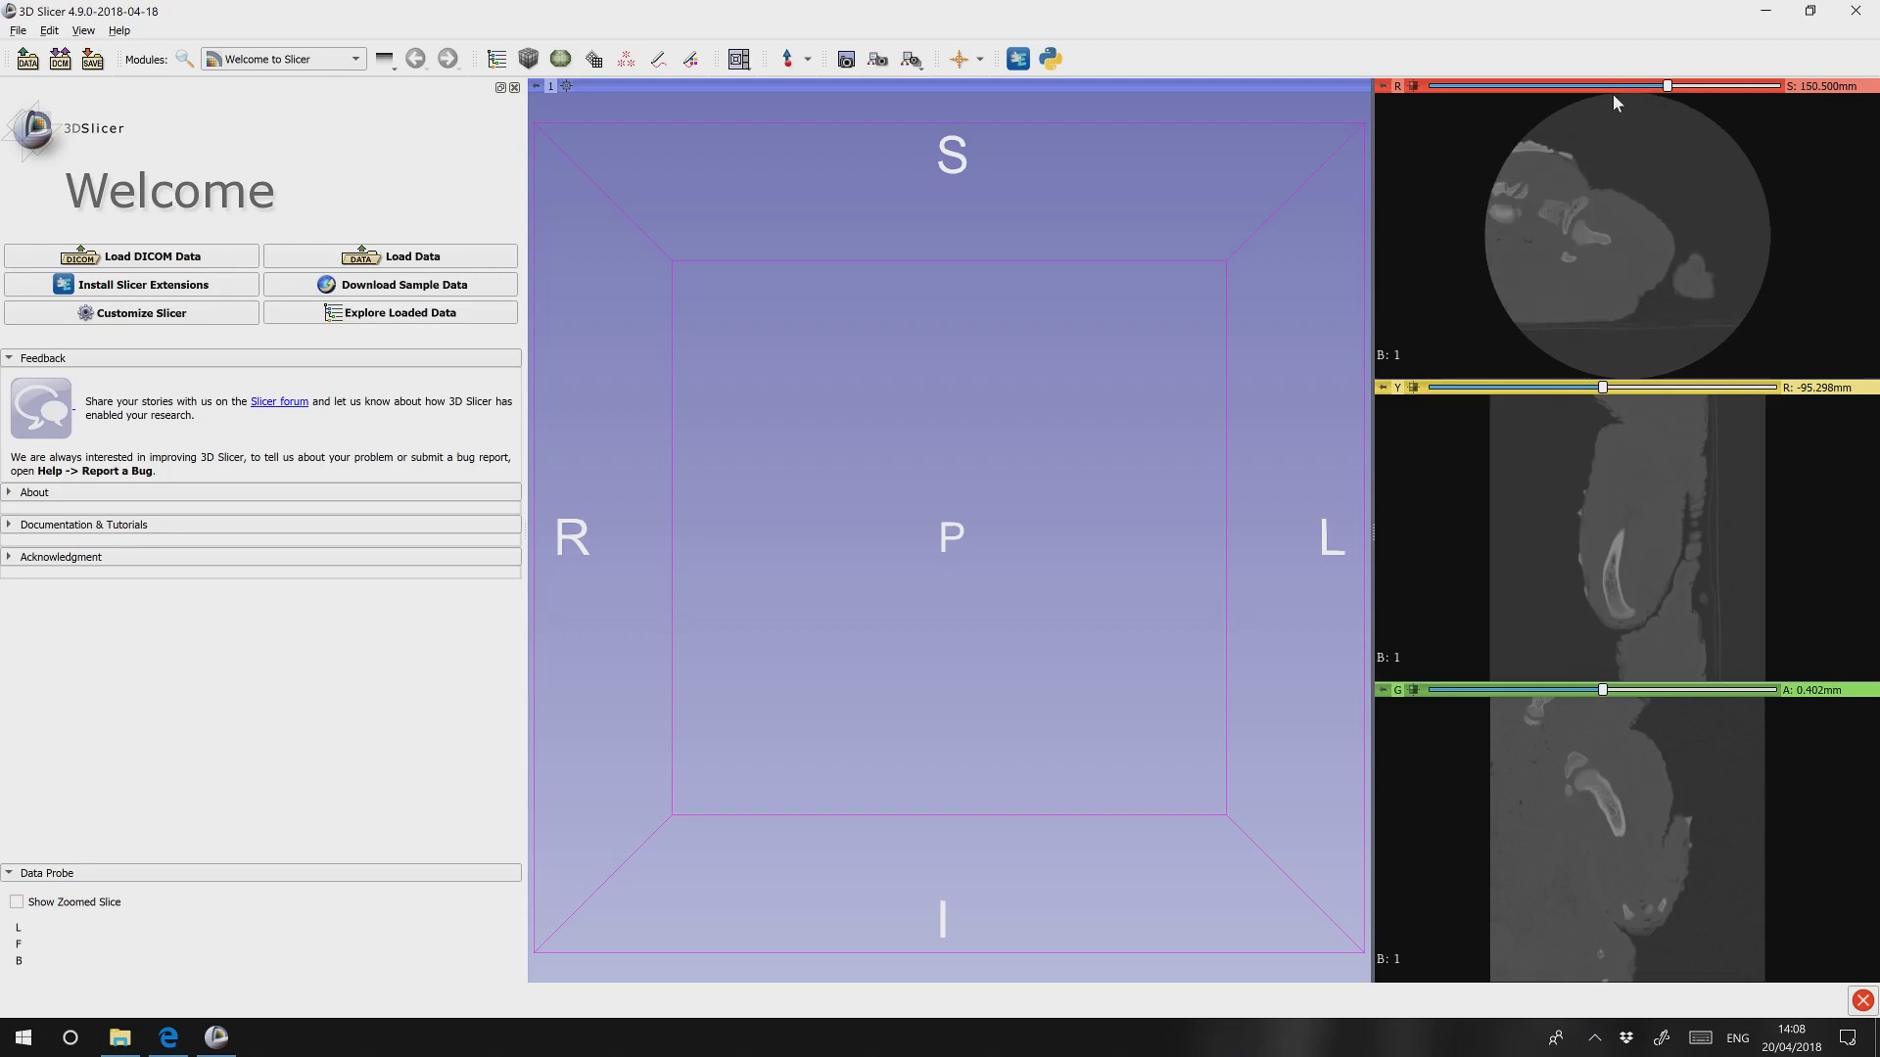
{"action": "scroll", "coordinate": [1512, 112], "scroll_direction": "up", "scroll_amount": 20}
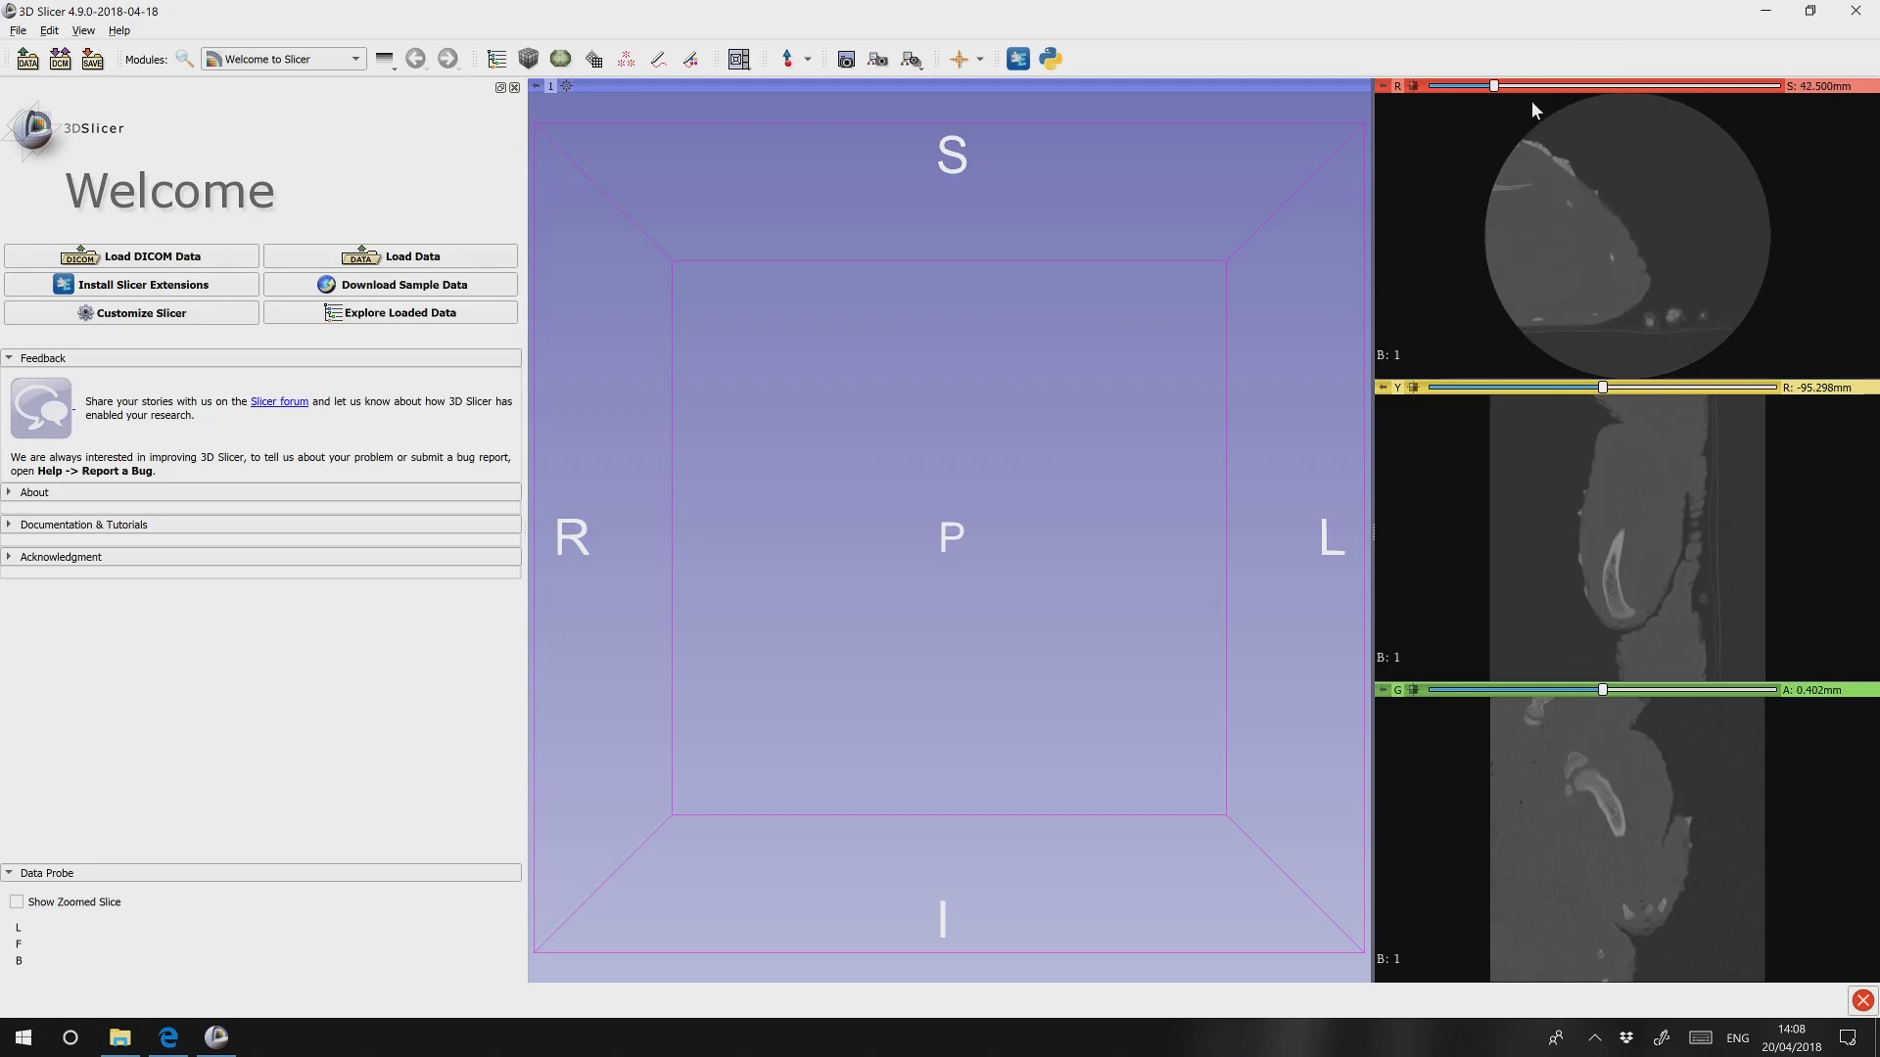
{"action": "scroll", "coordinate": [1684, 90], "scroll_direction": "up", "scroll_amount": 7}
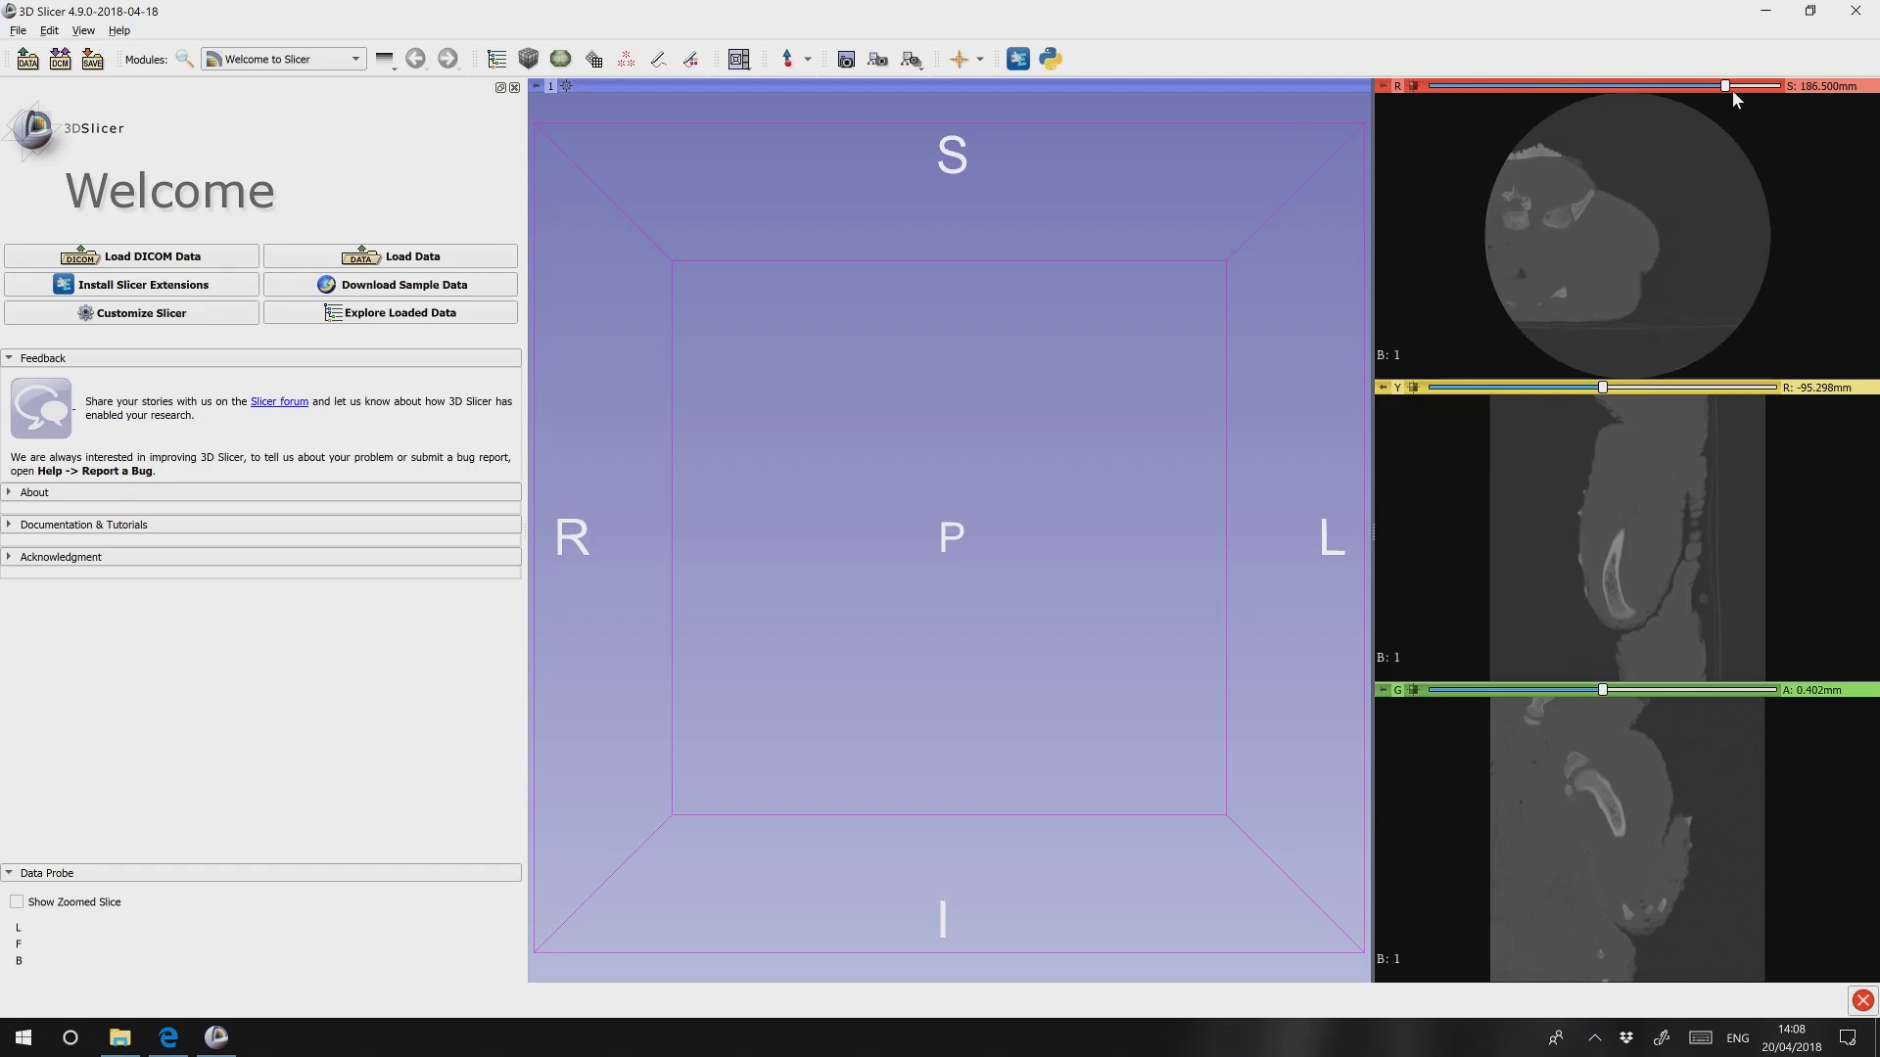
{"action": "scroll", "coordinate": [1606, 176], "scroll_direction": "down", "scroll_amount": 10}
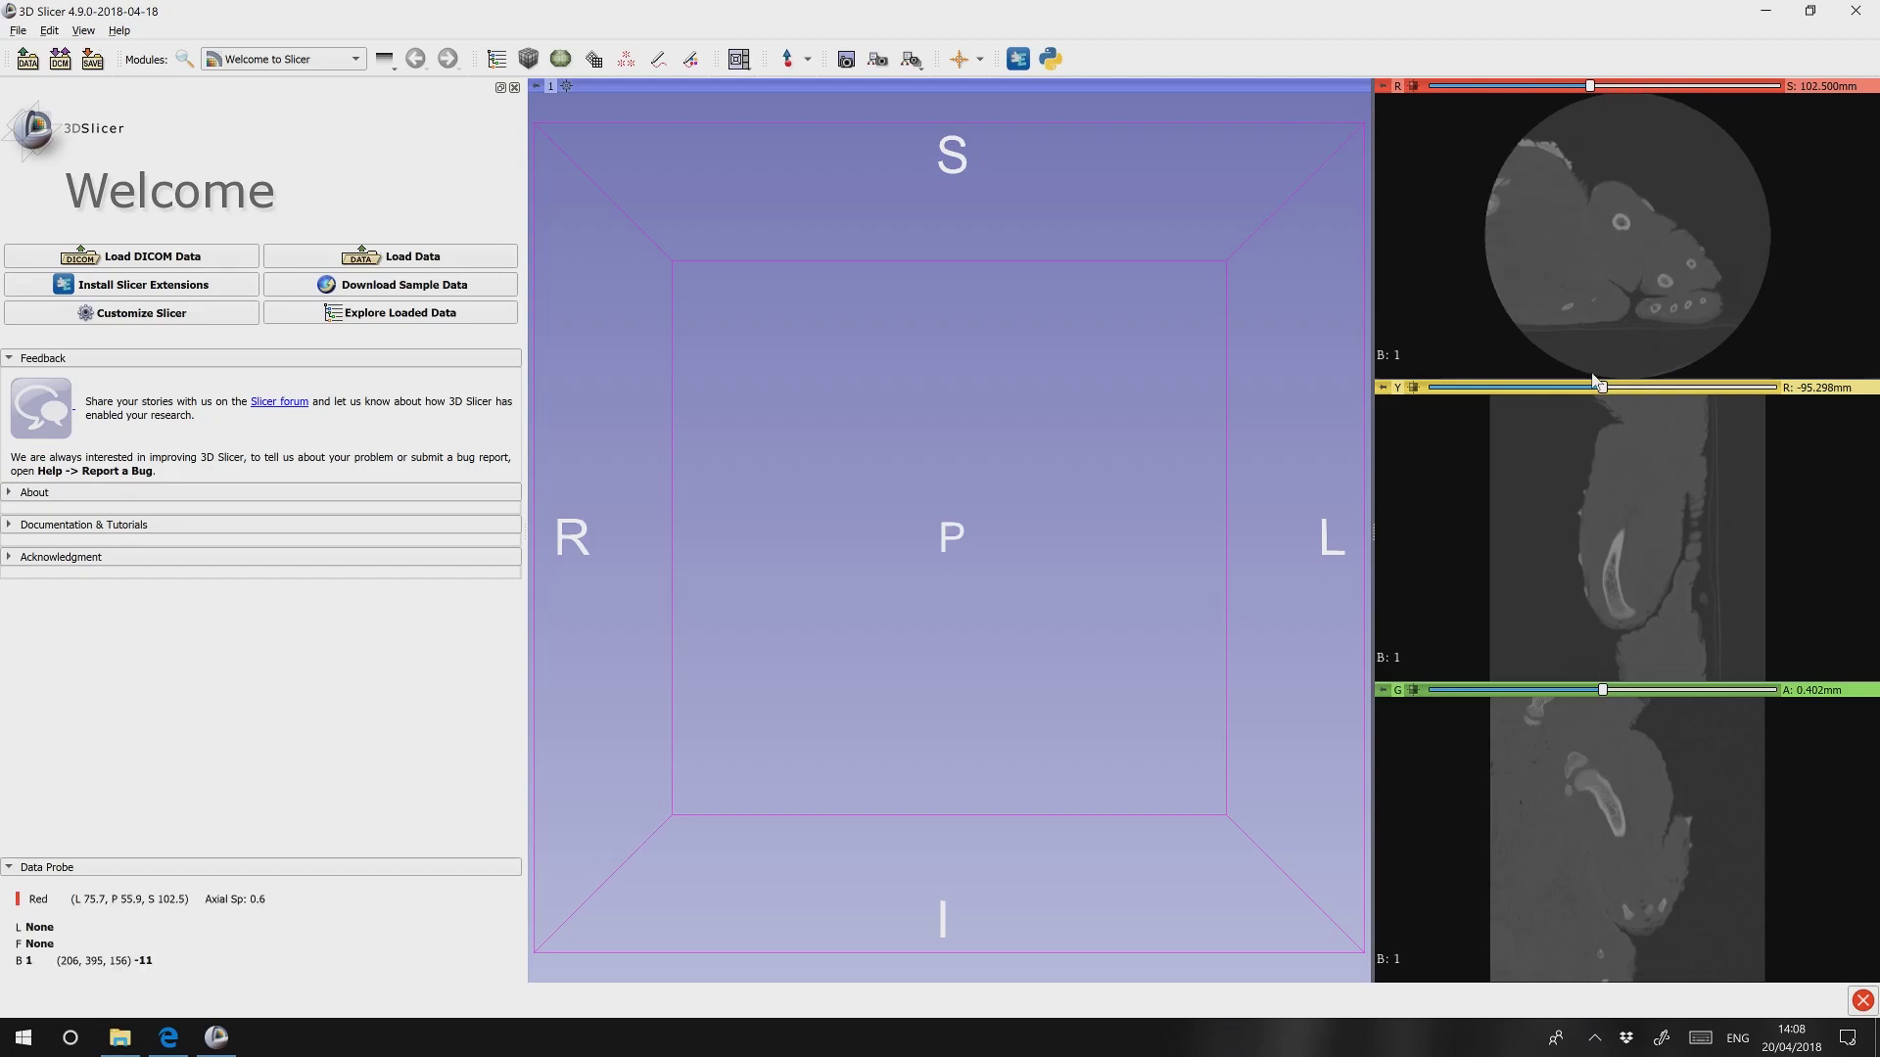
Scrub through the sagittal and coronal slices, stopping at R -100.298 mm and A -8.598 mm.
{"action": "scroll", "coordinate": [1745, 392], "scroll_direction": "up", "scroll_amount": 10}
{"action": "scroll", "coordinate": [1743, 391], "scroll_direction": "down", "scroll_amount": 11}
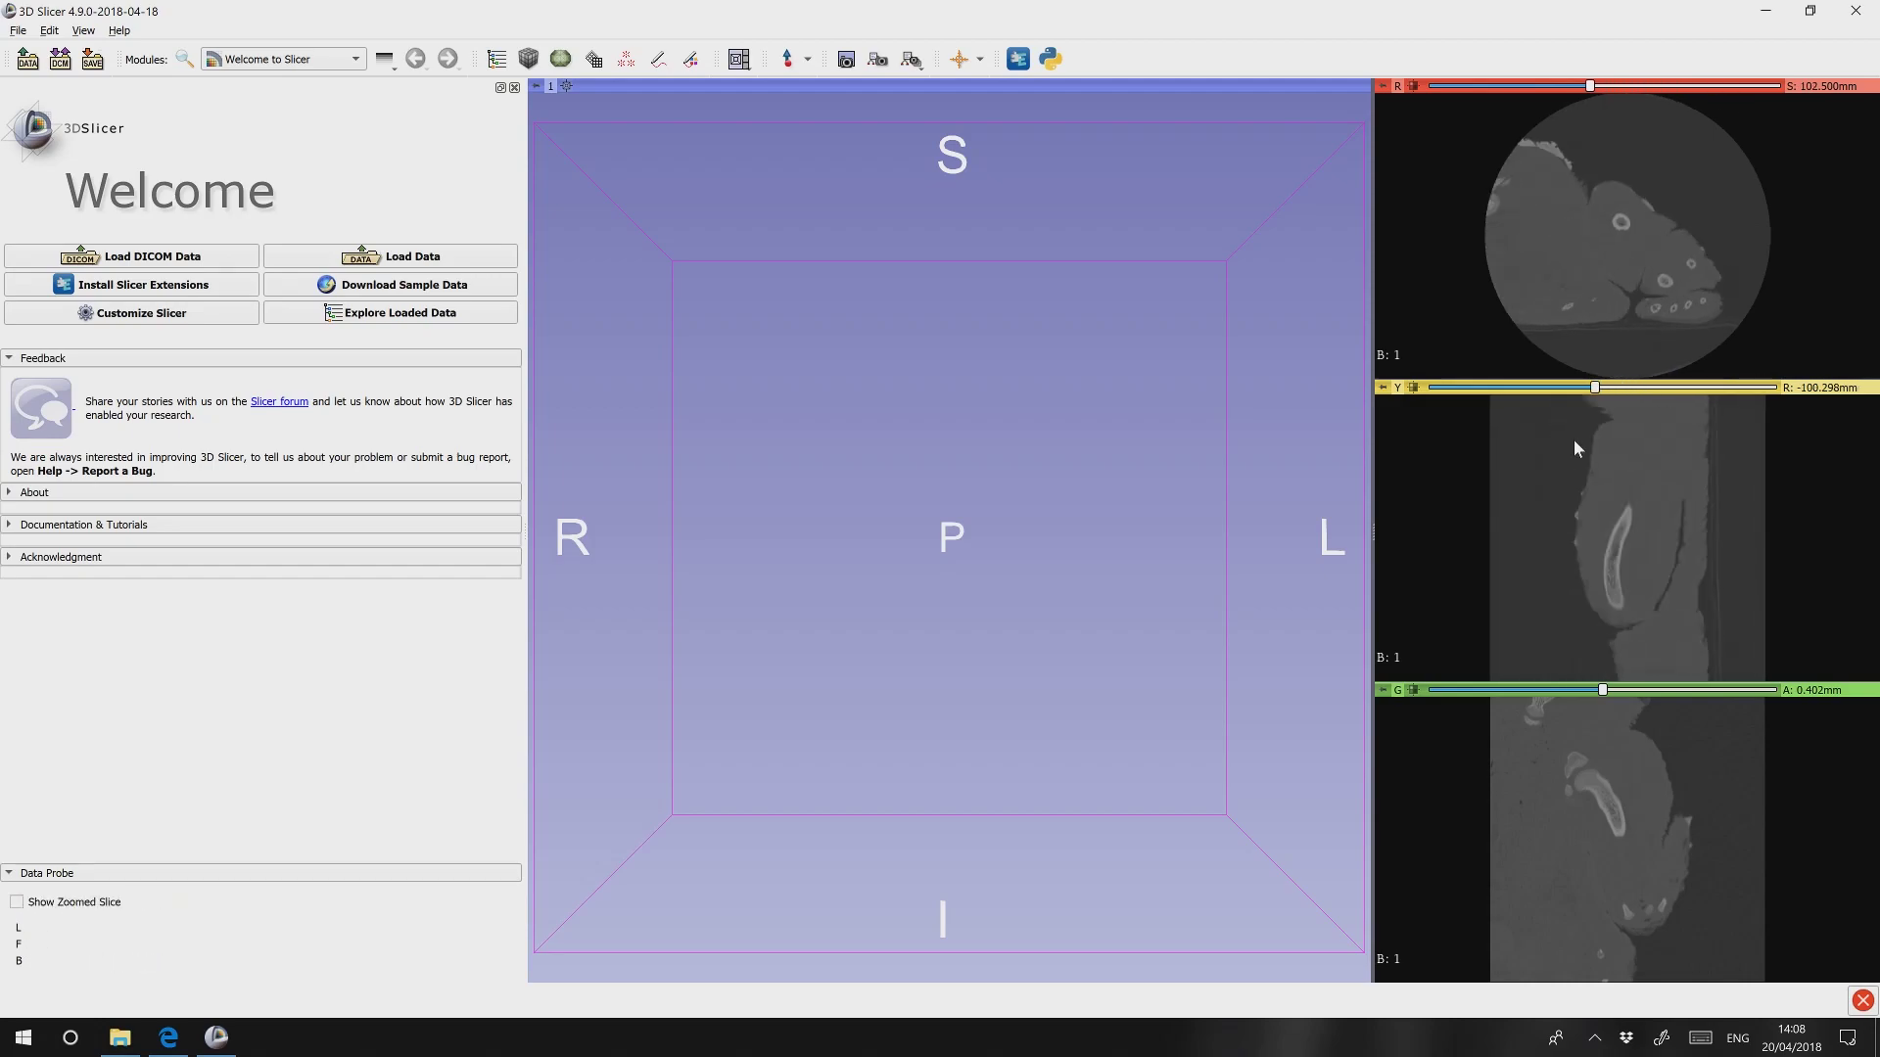
{"action": "scroll", "coordinate": [1617, 699], "scroll_direction": "down", "scroll_amount": 9}
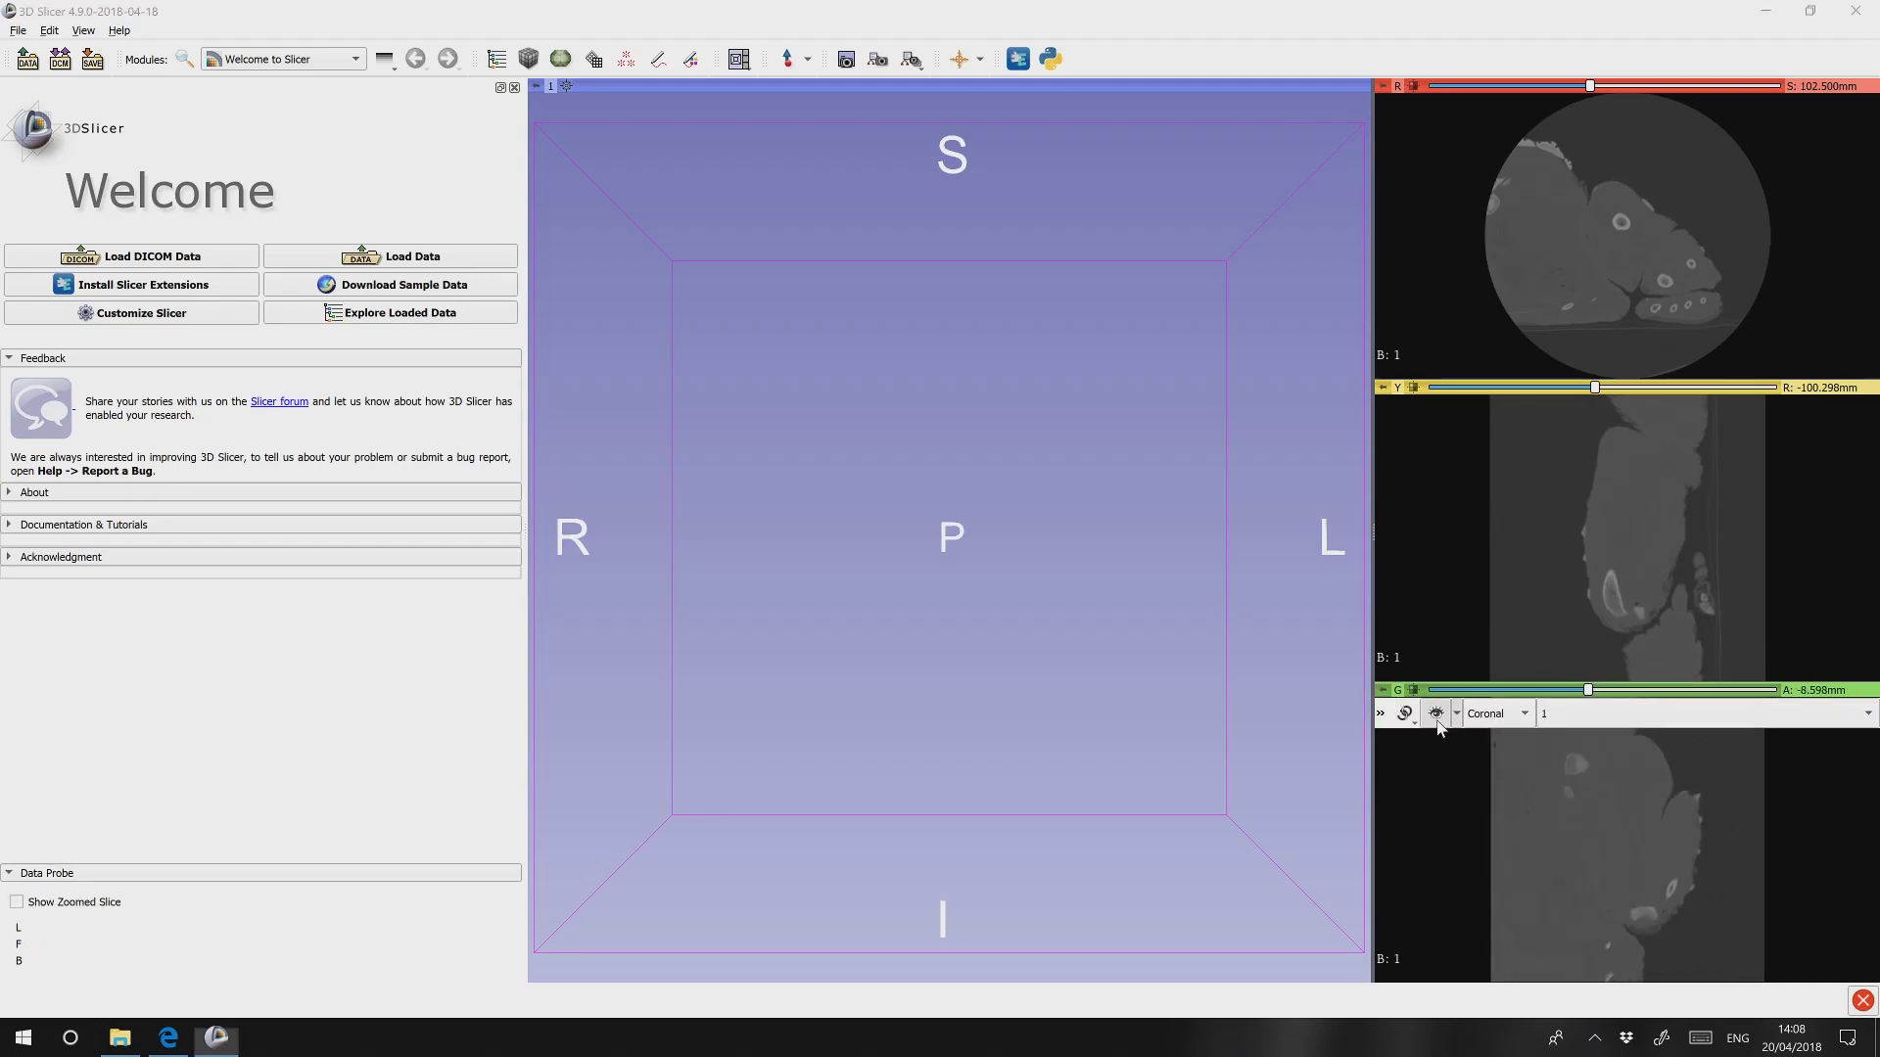
Show the axial, sagittal and coronal slices as planes in the 3D view and inspect how they intersect.
{"action": "mouse_move", "coordinate": [1382, 88]}
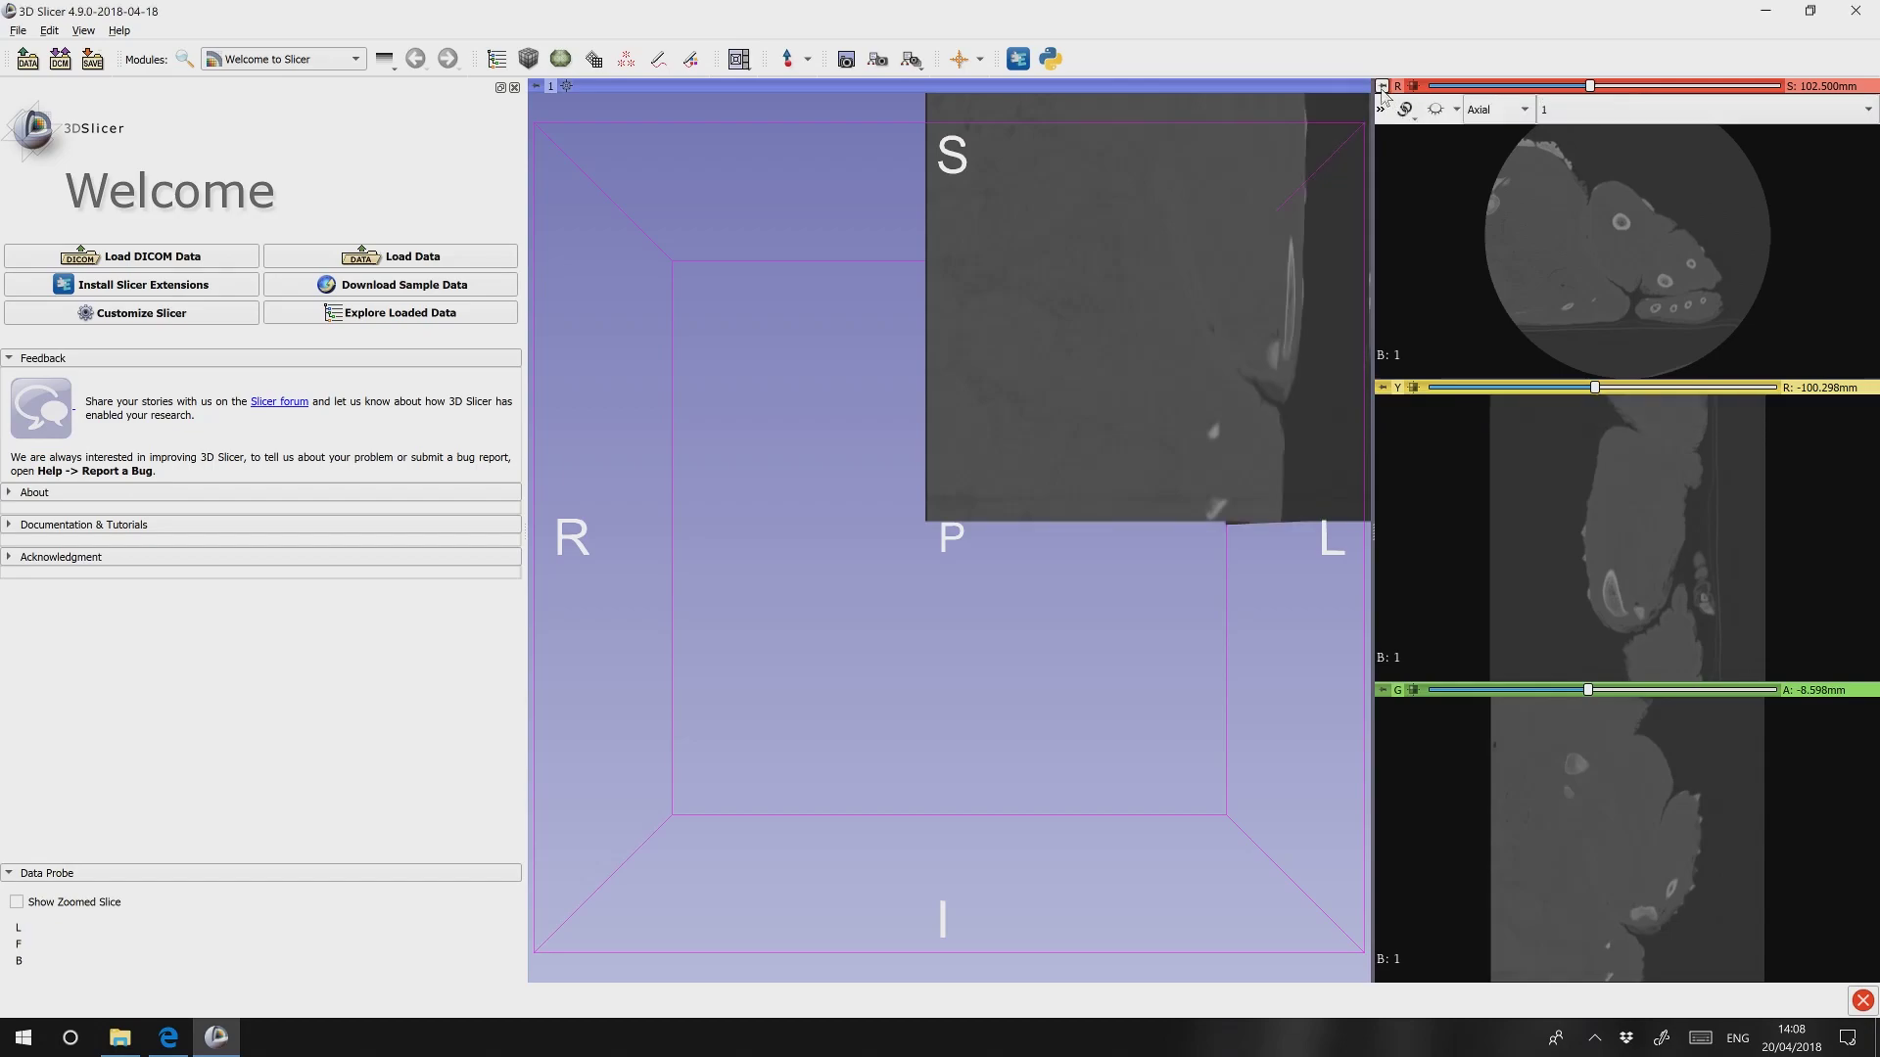
{"action": "left_click", "coordinate": [1435, 109]}
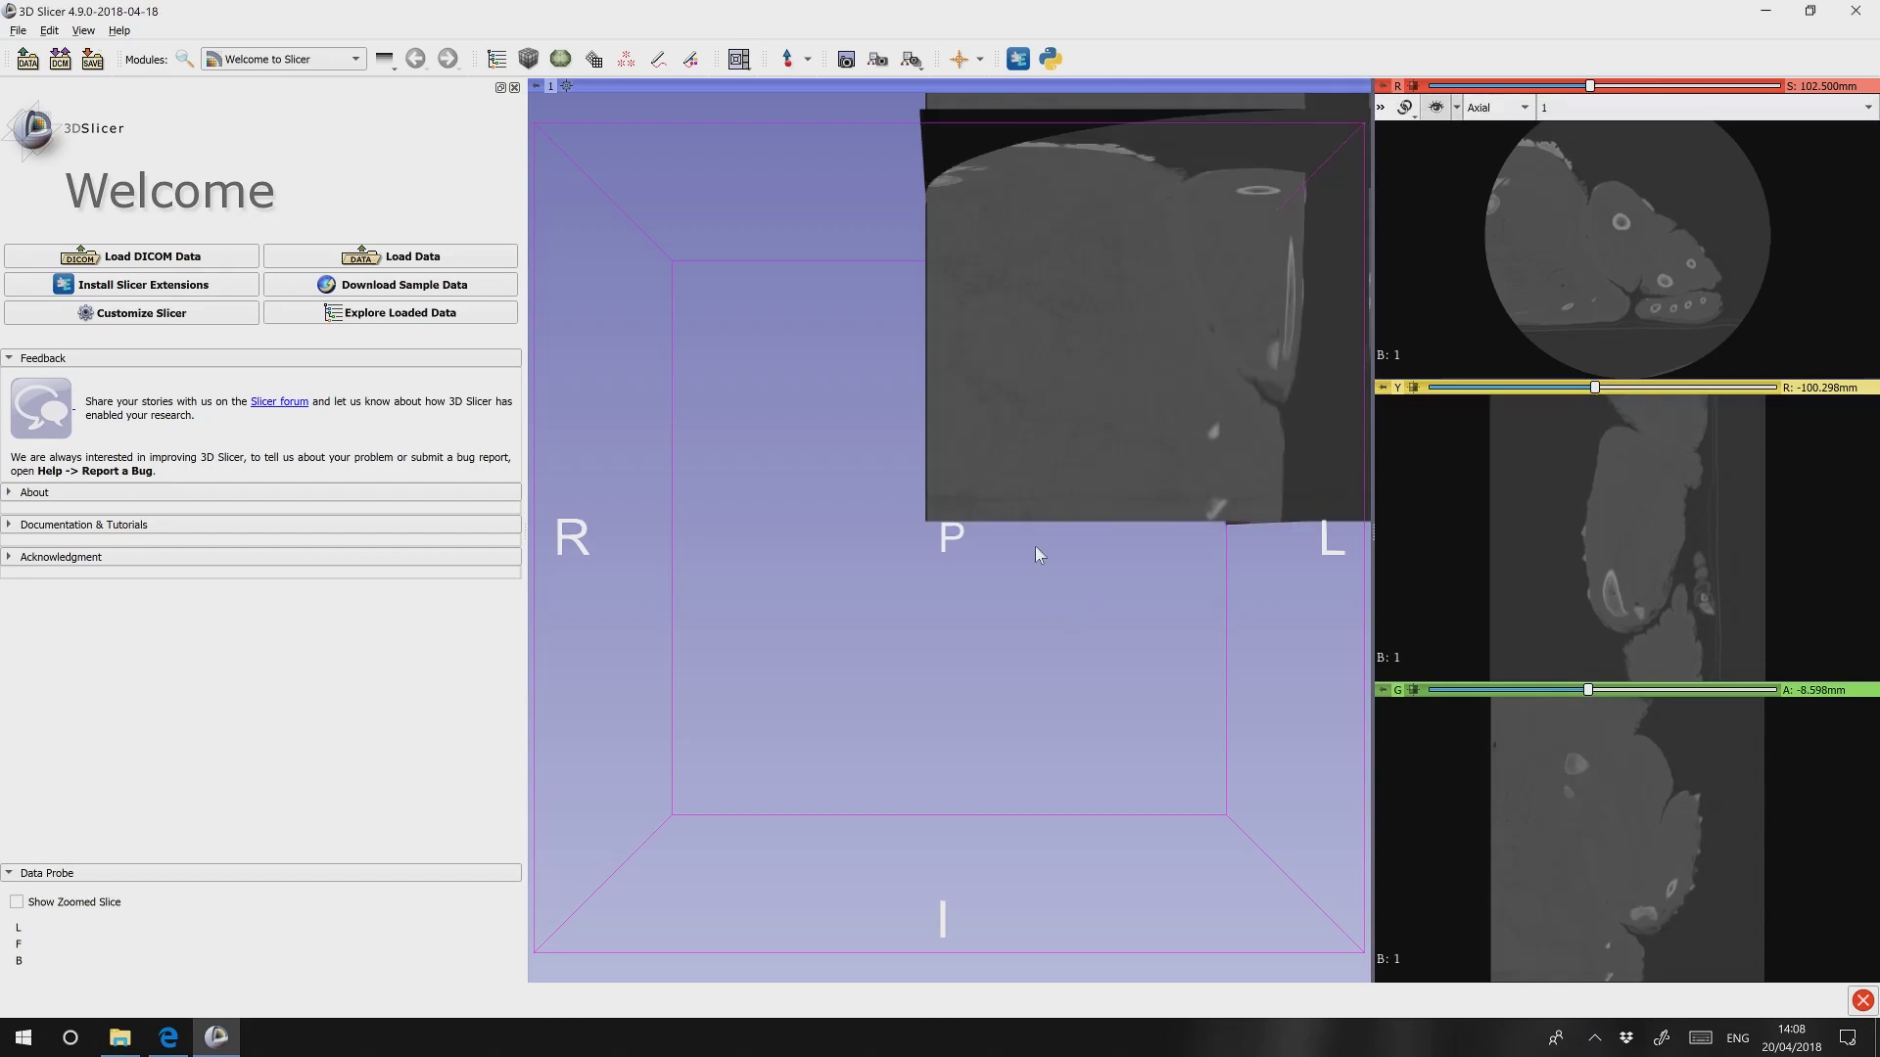
{"action": "left_click_drag", "start_coordinate": [1036, 545], "coordinate": [1125, 367]}
{"action": "scroll", "coordinate": [1125, 367], "scroll_direction": "up", "scroll_amount": 3}
{"action": "scroll", "coordinate": [1125, 369], "scroll_direction": "down", "scroll_amount": 5}
{"action": "left_click_drag", "start_coordinate": [1133, 612], "coordinate": [1383, 584]}
{"action": "scroll", "coordinate": [1384, 583], "scroll_direction": "down", "scroll_amount": 4, "text": "ctrl"}
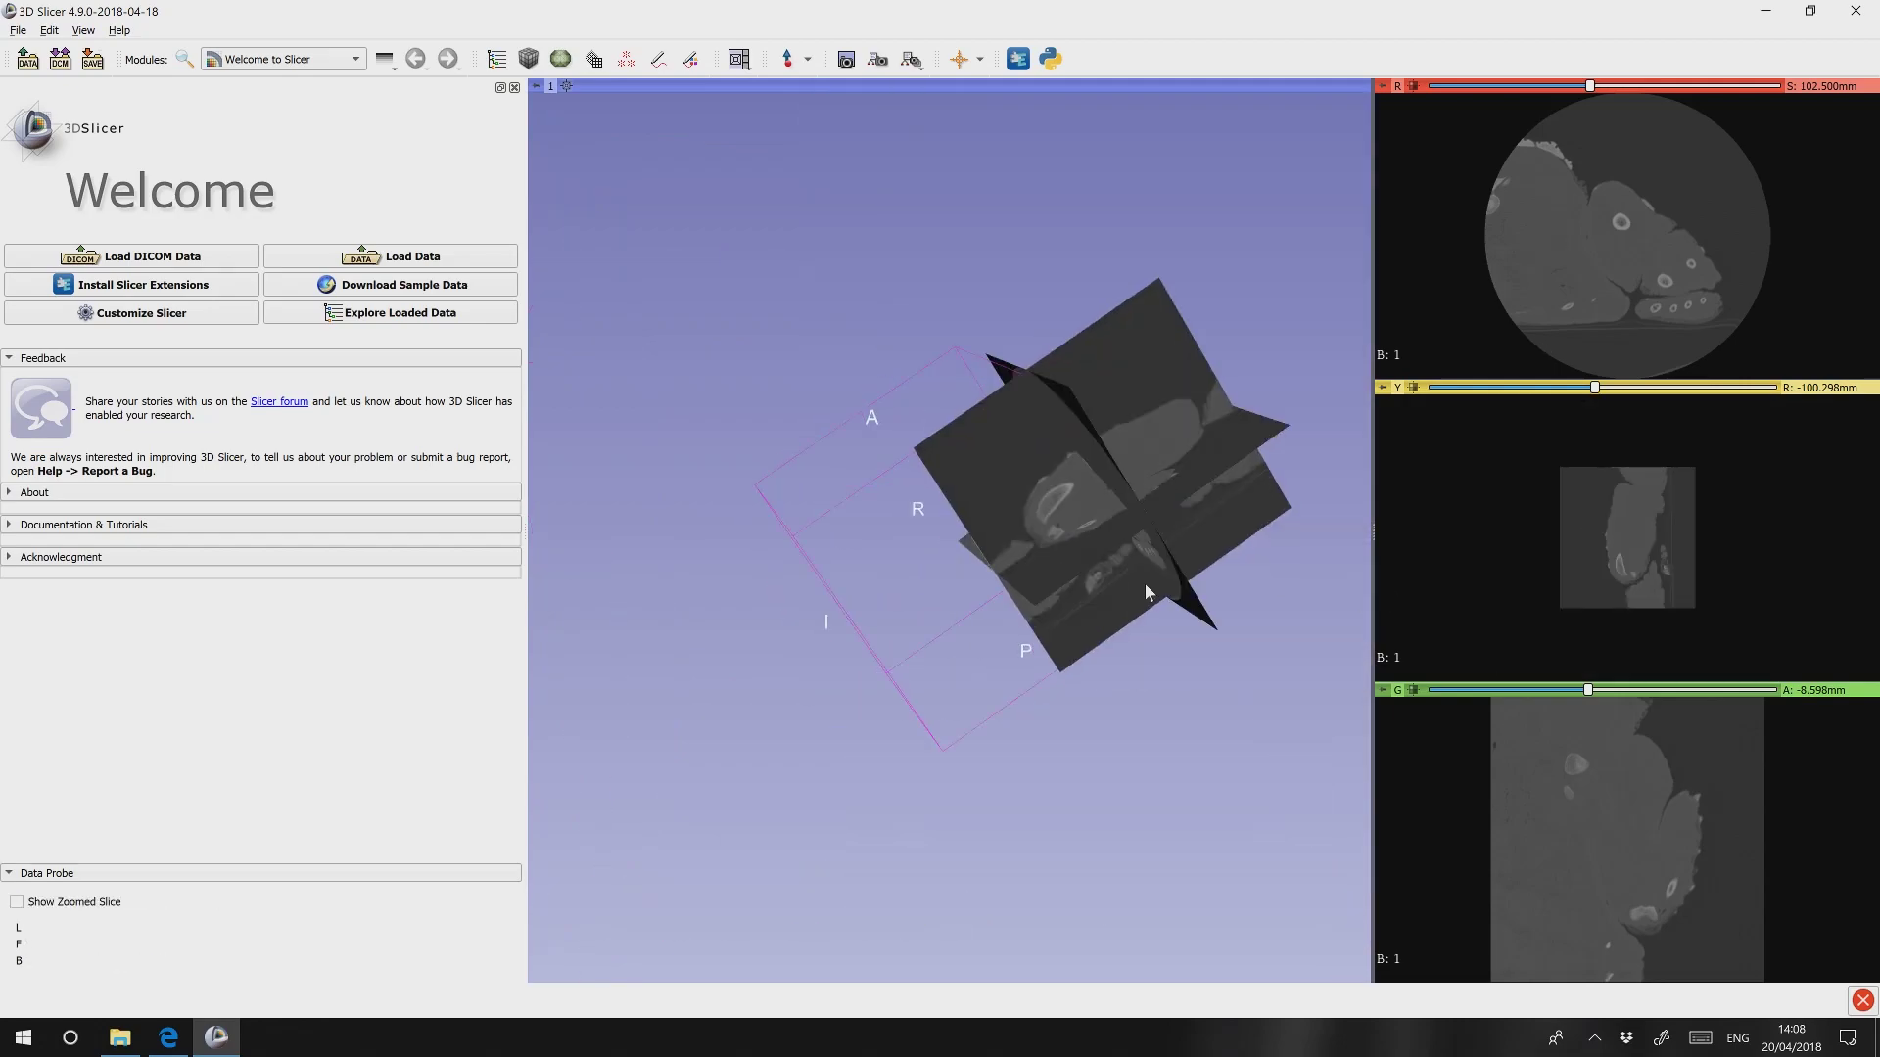
{"action": "left_click_drag", "start_coordinate": [1148, 593], "coordinate": [1091, 448]}
Fit the whole sagittal image in its view and scrub the sagittal slice to examine its plane's position in 3D.
{"action": "scroll", "coordinate": [1566, 539], "scroll_direction": "up", "scroll_amount": 5, "text": "ctrl"}
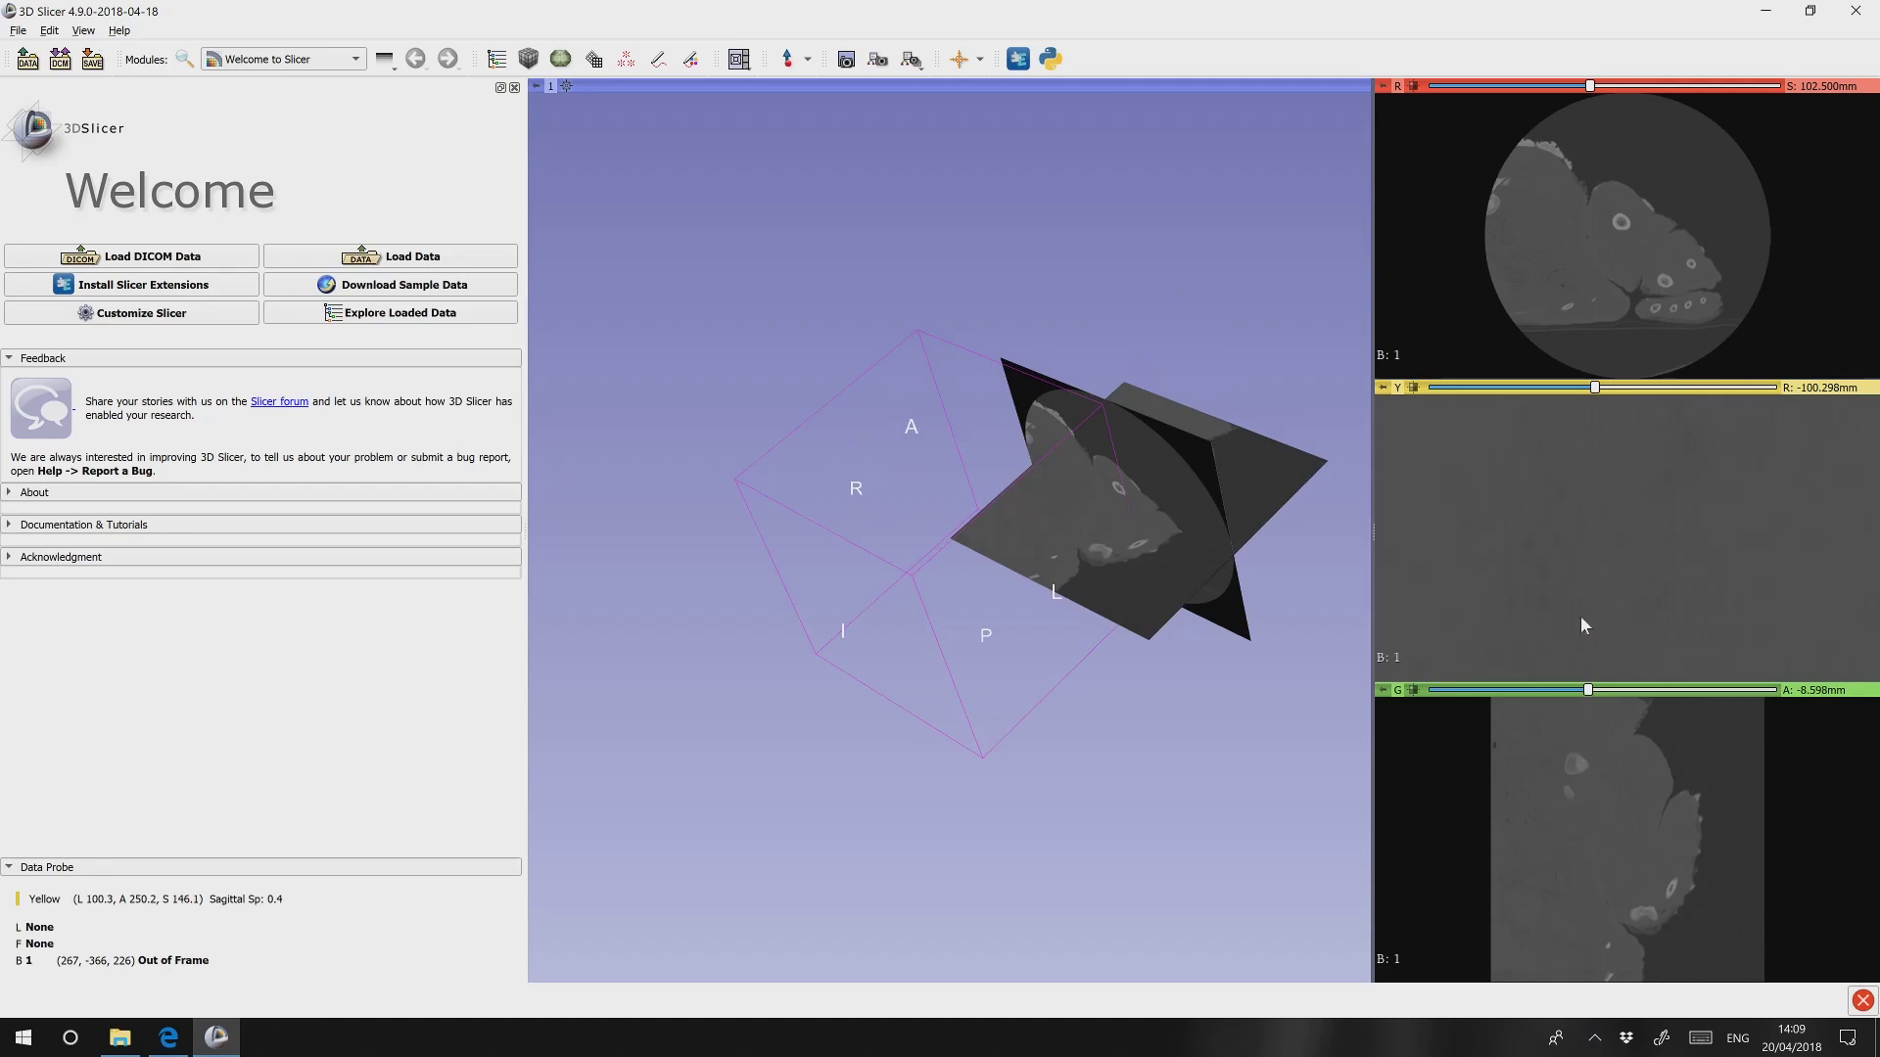
{"action": "scroll", "coordinate": [1584, 626], "scroll_direction": "down", "scroll_amount": 5, "text": "ctrl"}
{"action": "scroll", "coordinate": [1590, 614], "scroll_direction": "down", "scroll_amount": 3}
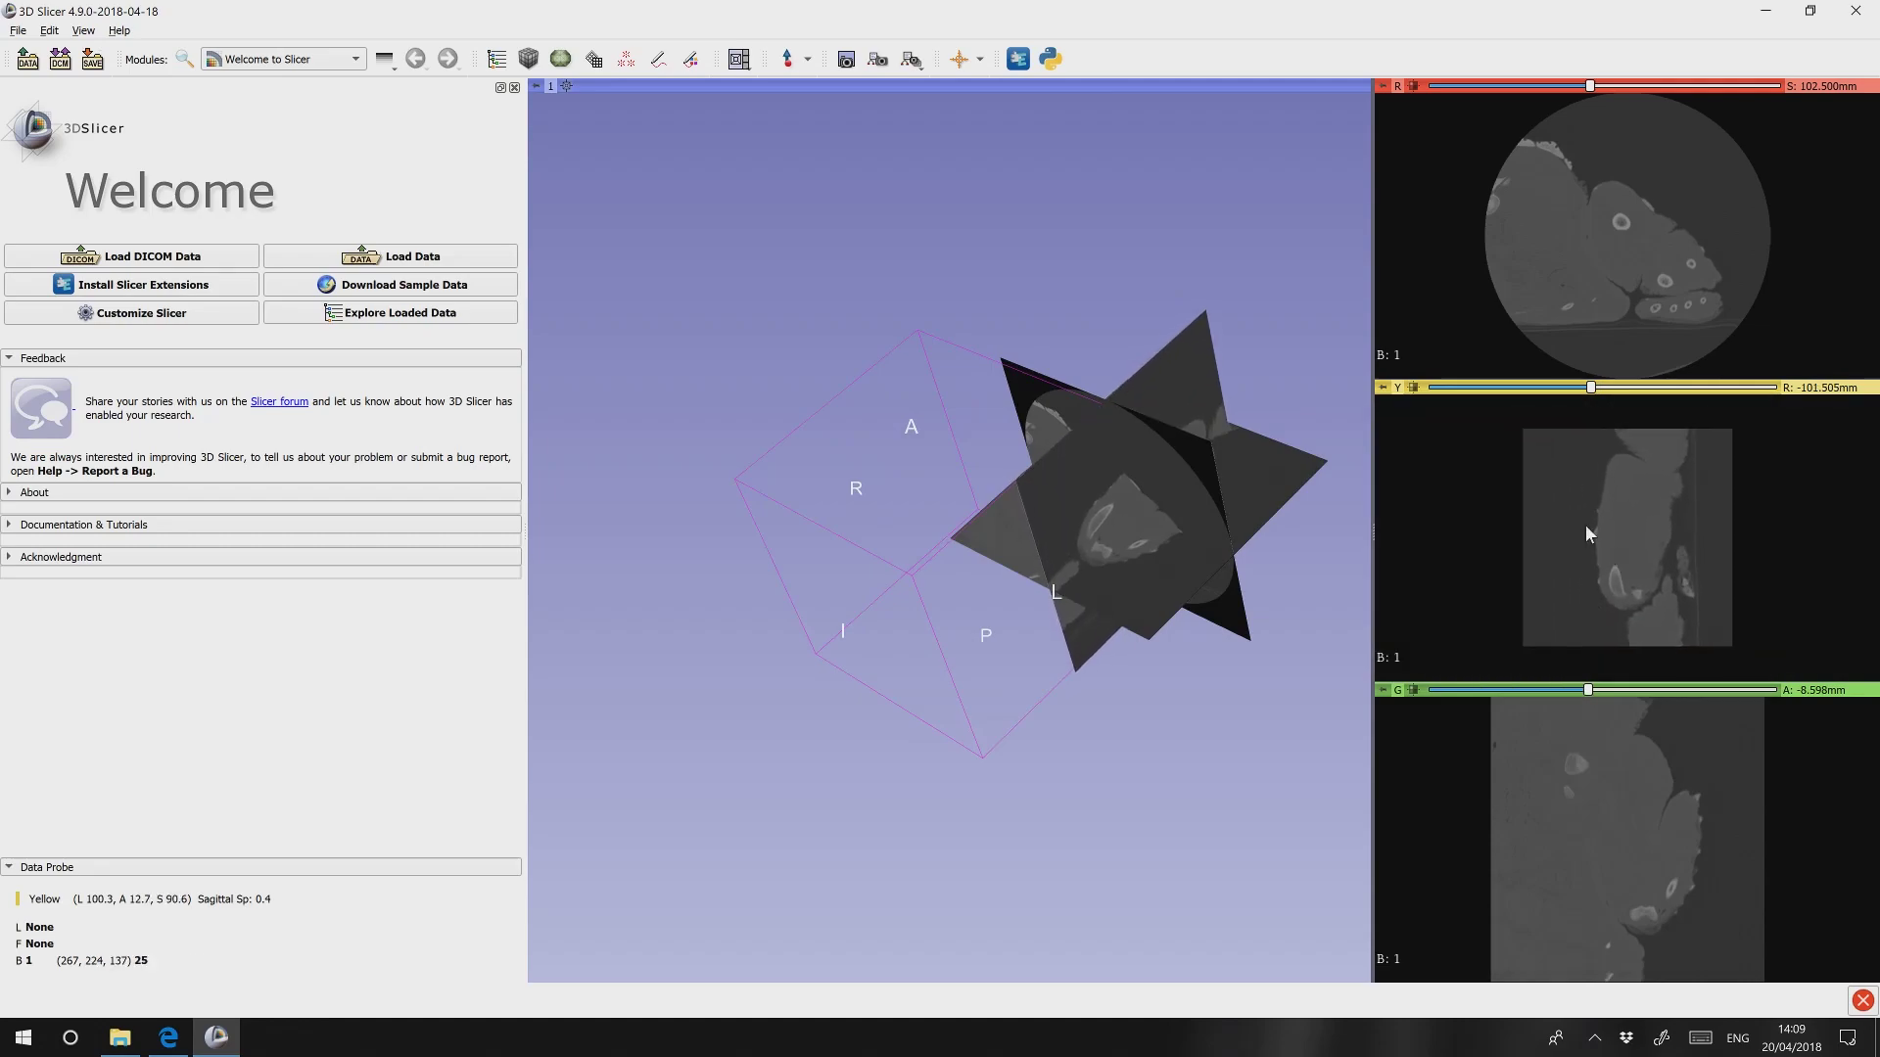
{"action": "left_click", "coordinate": [1661, 388]}
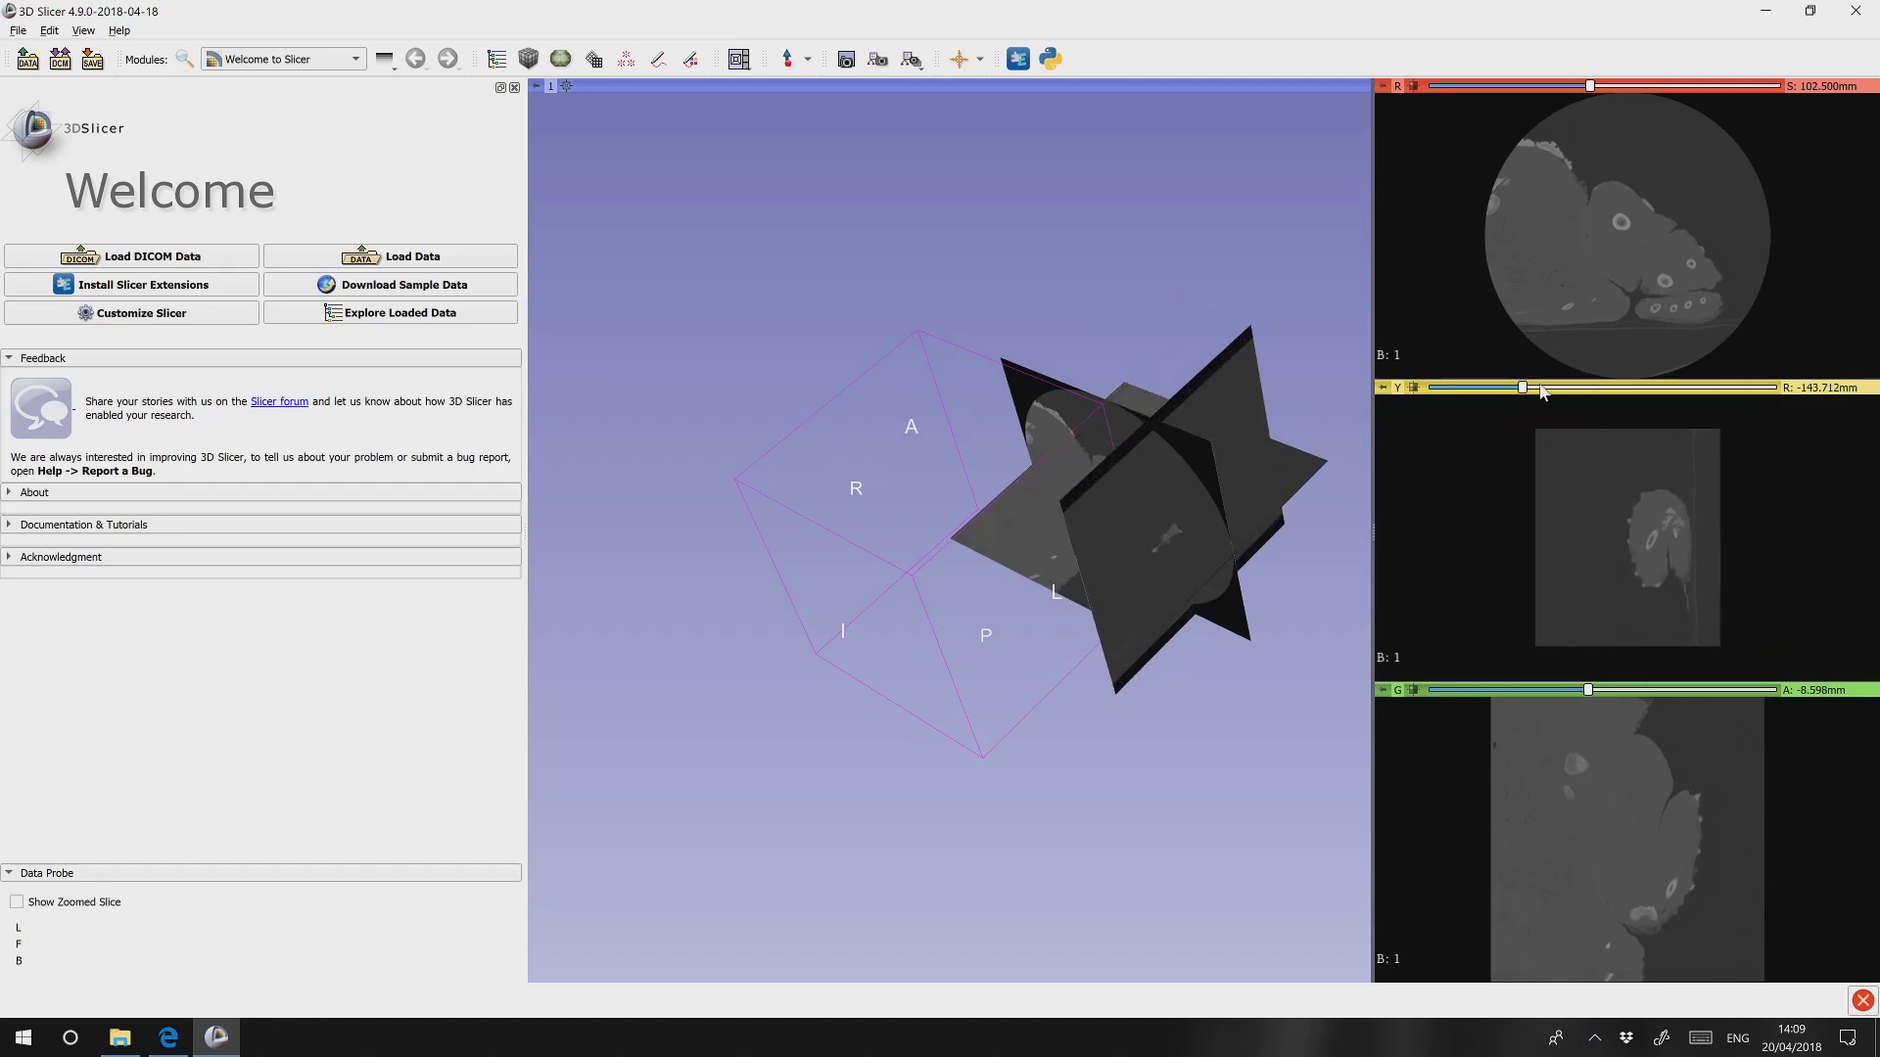
Move the sagittal slice to R -65.712 mm and examine the intersecting planes in 3D.
{"action": "left_click", "coordinate": [1662, 389]}
{"action": "left_click_drag", "start_coordinate": [826, 488], "coordinate": [920, 713]}
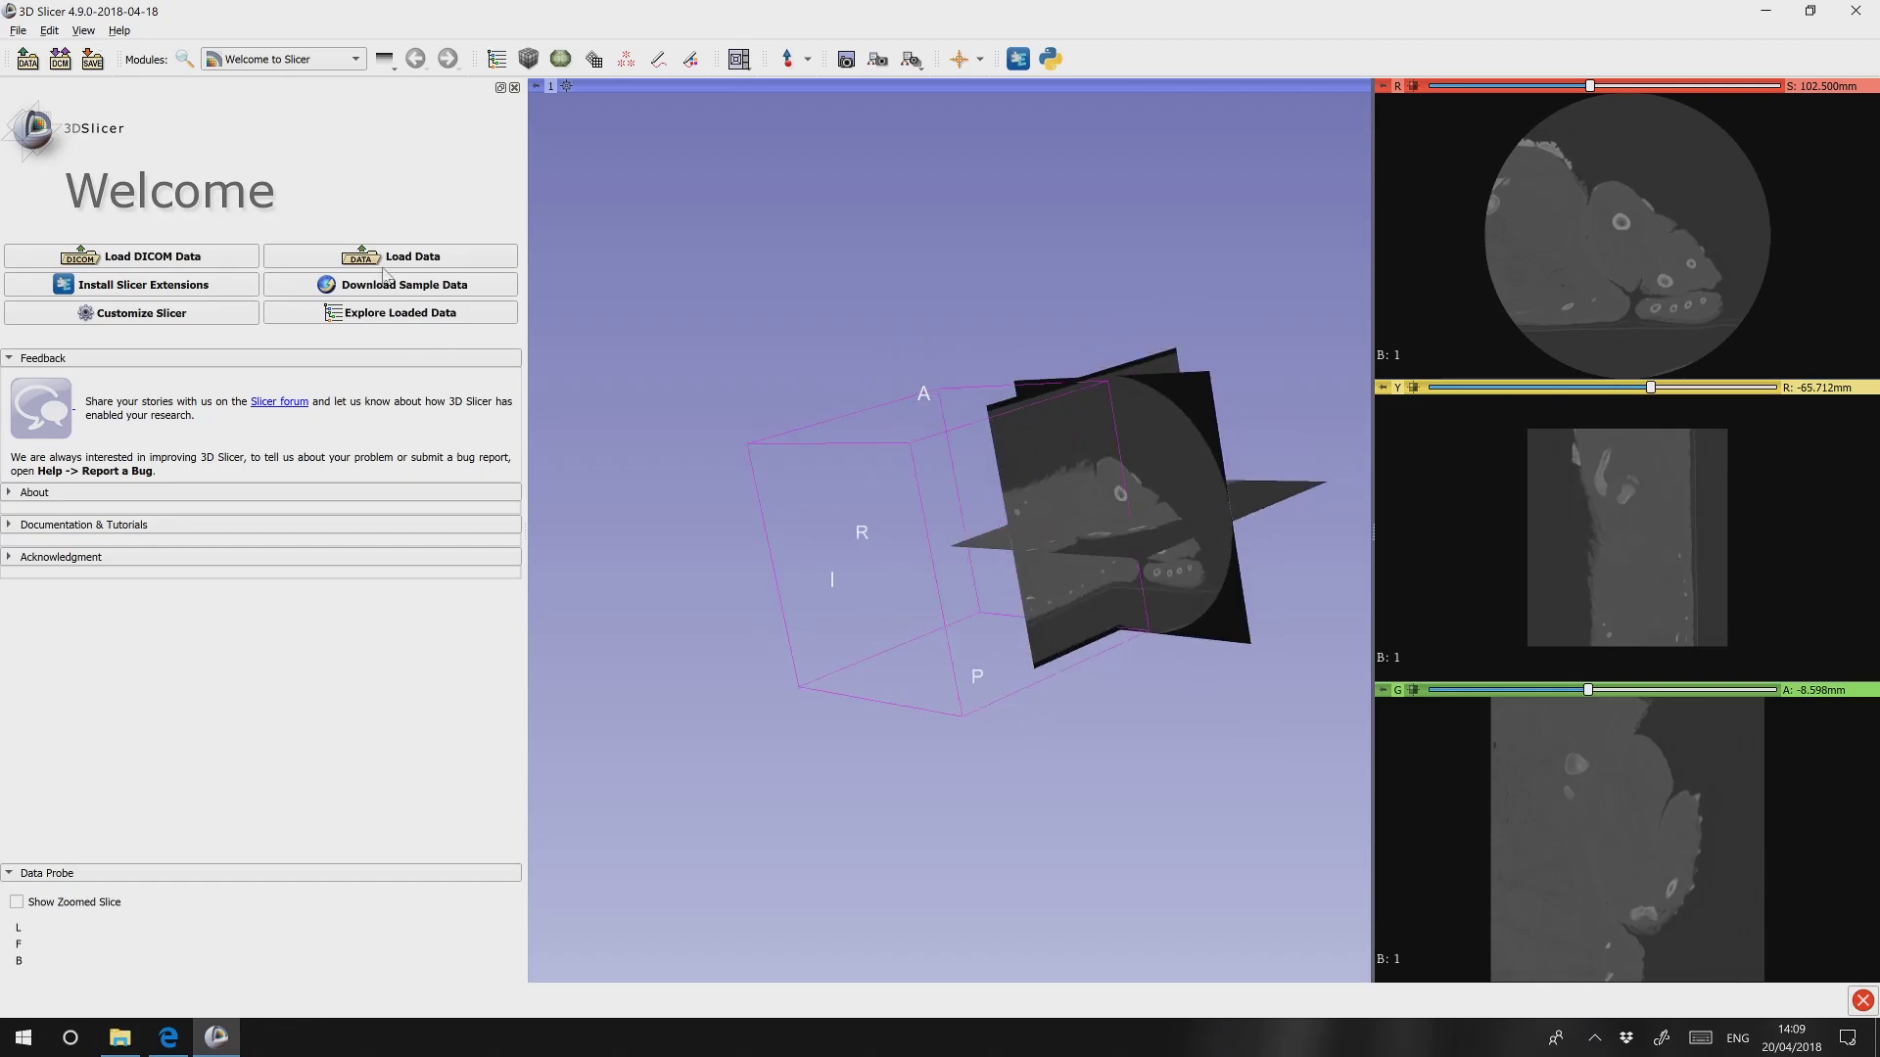
Display volume 1 in the 3D view with Volume Rendering and expose its advanced volume properties.
{"action": "left_click", "coordinate": [283, 61]}
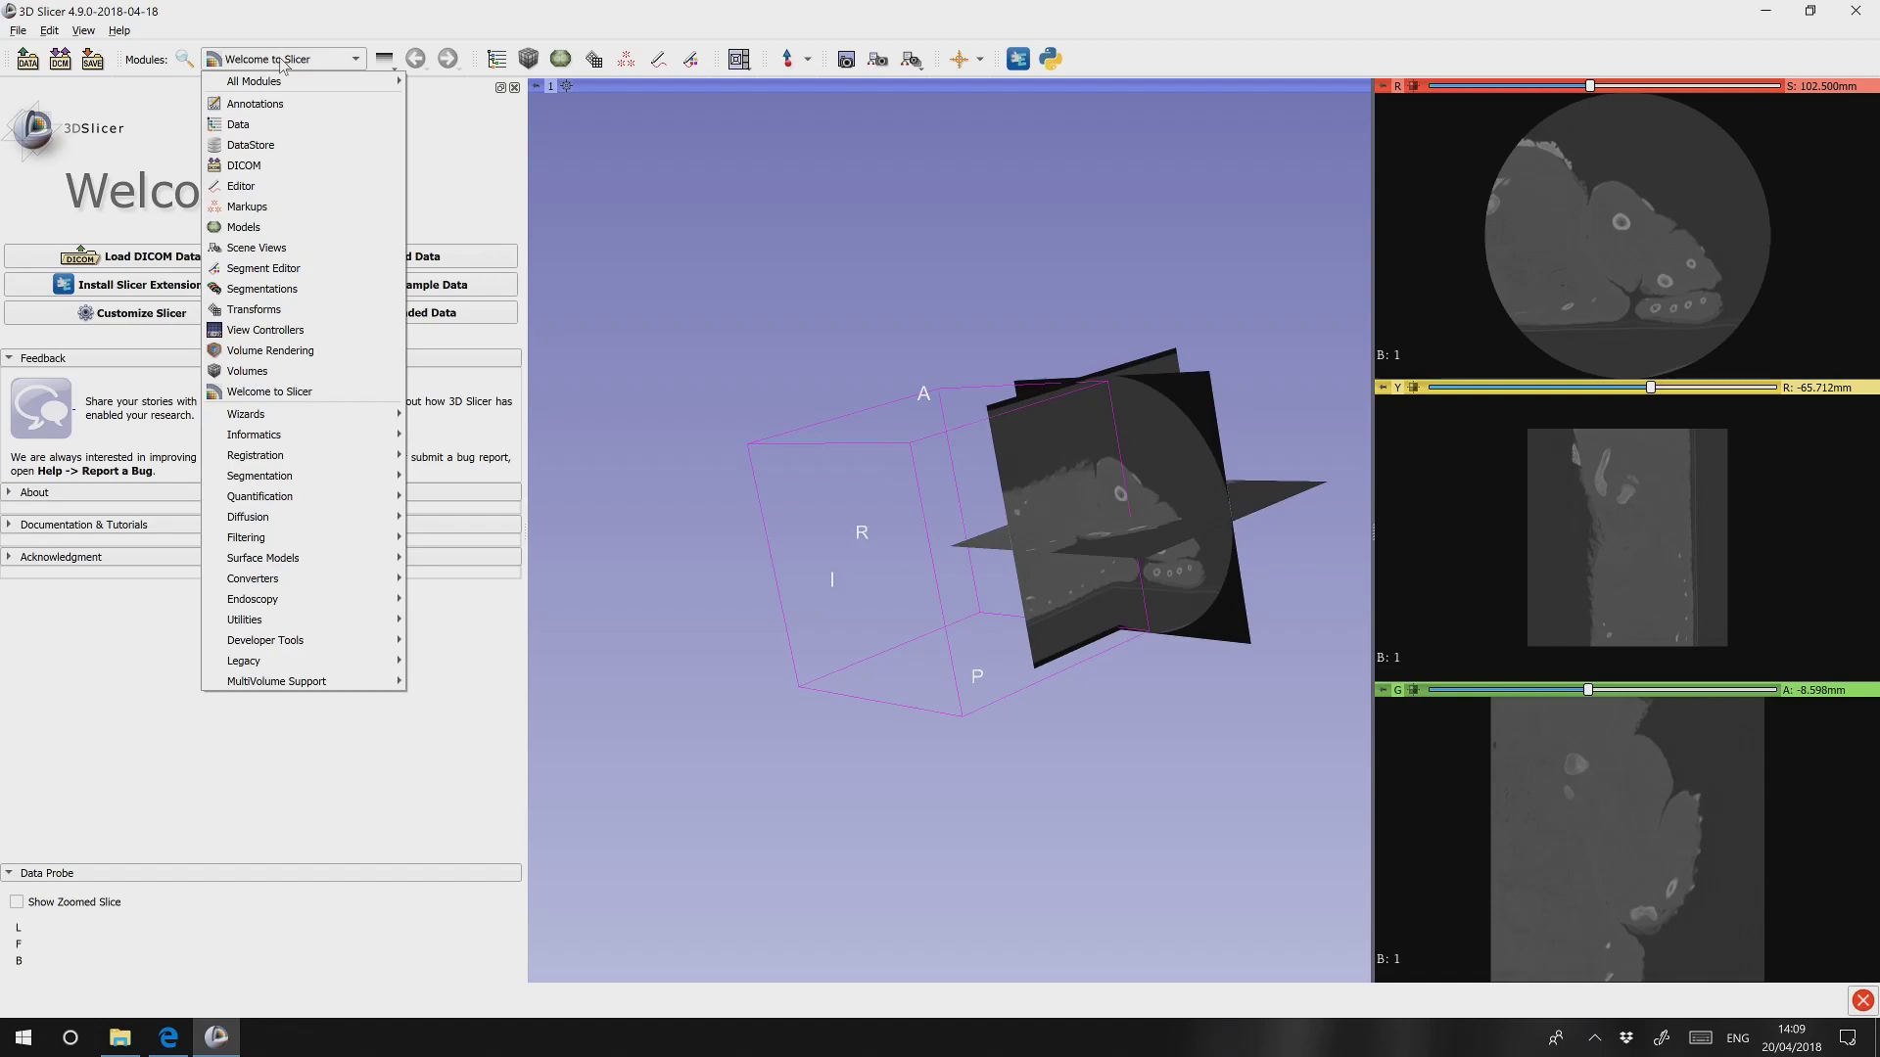
{"action": "left_click", "coordinate": [318, 362]}
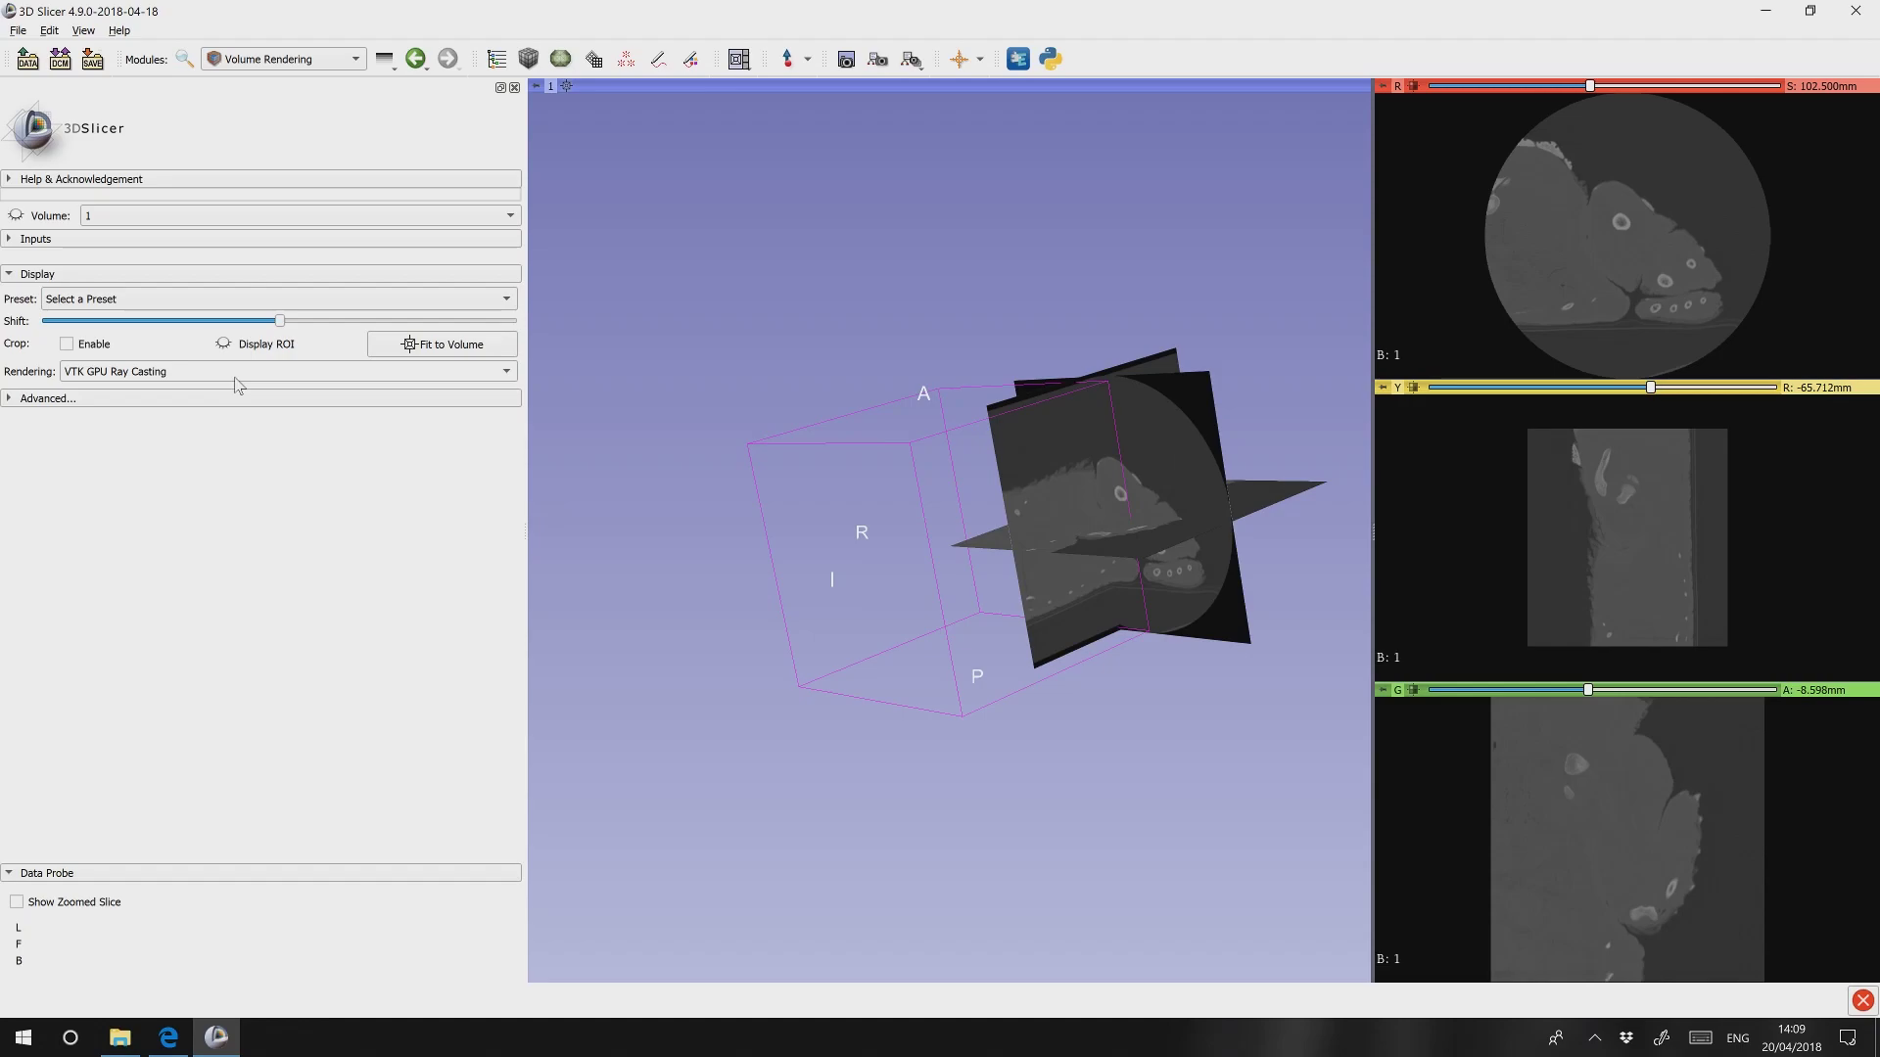
{"action": "left_click", "coordinate": [162, 399]}
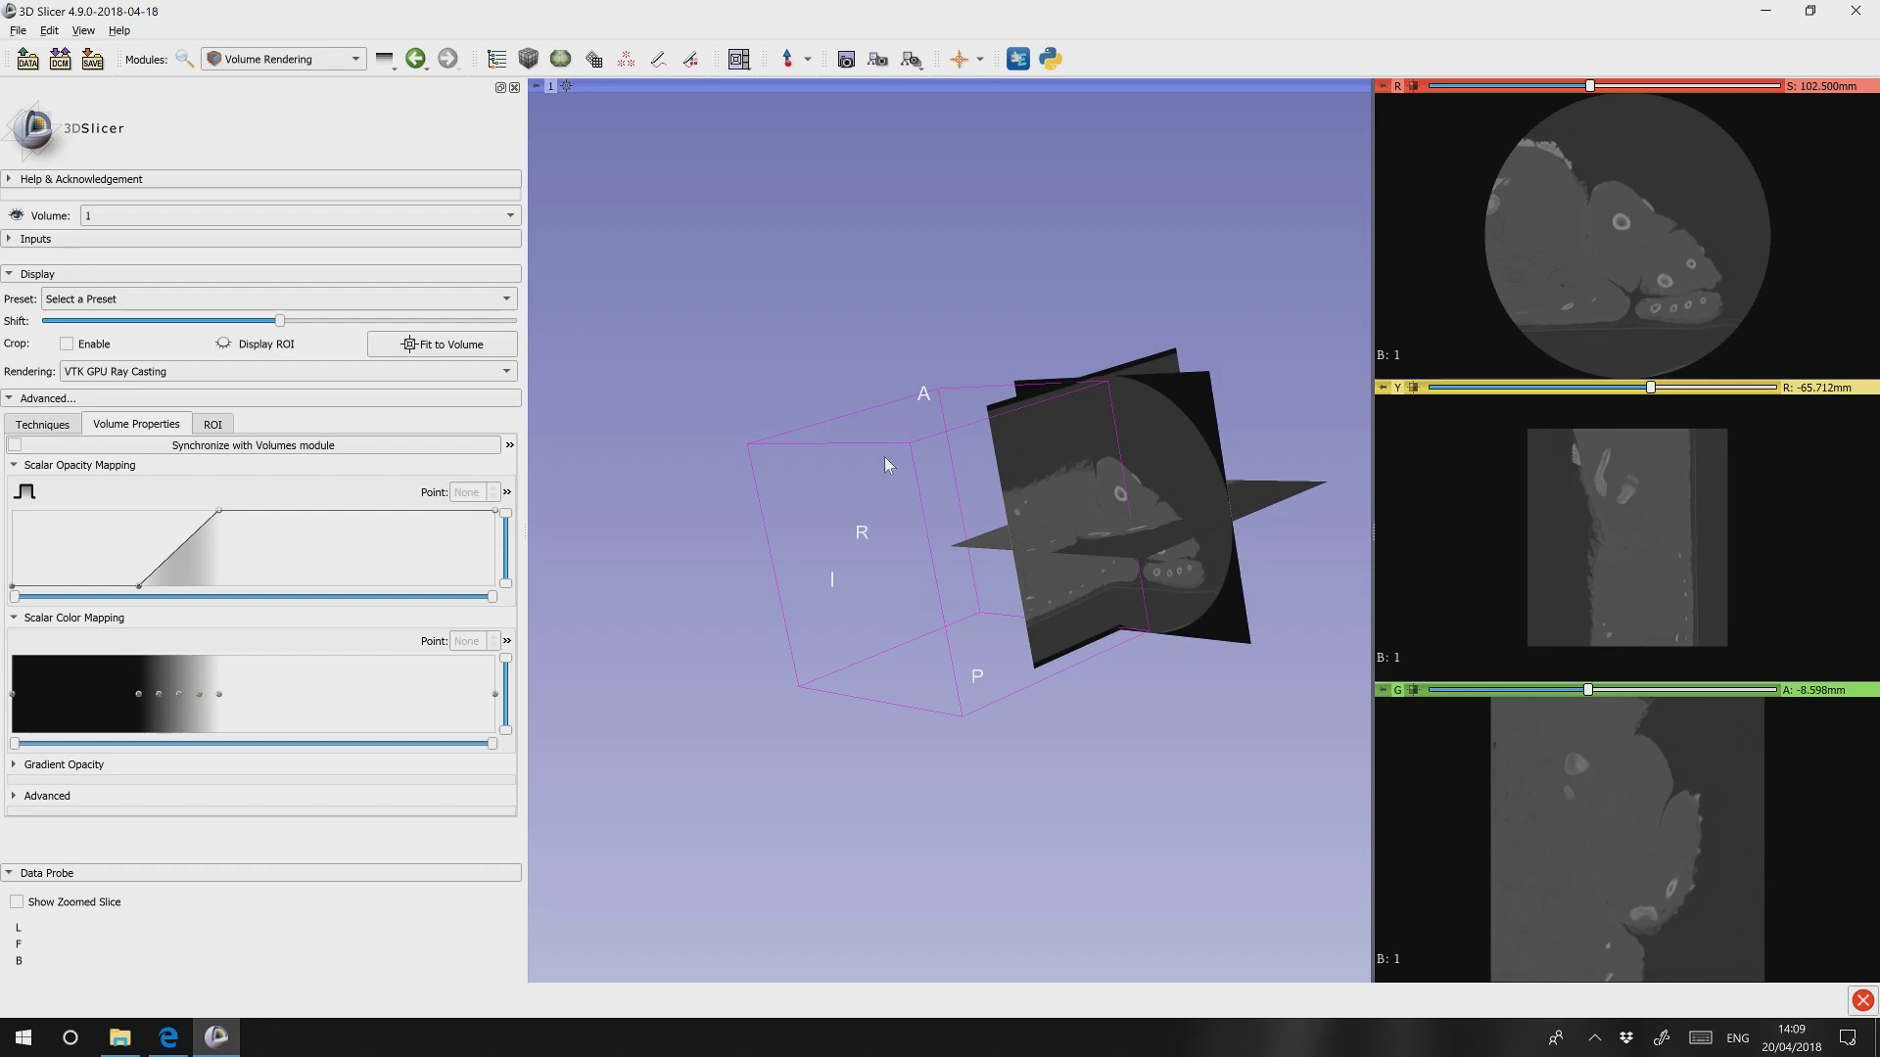
{"action": "left_click_drag", "start_coordinate": [1179, 426], "coordinate": [797, 629]}
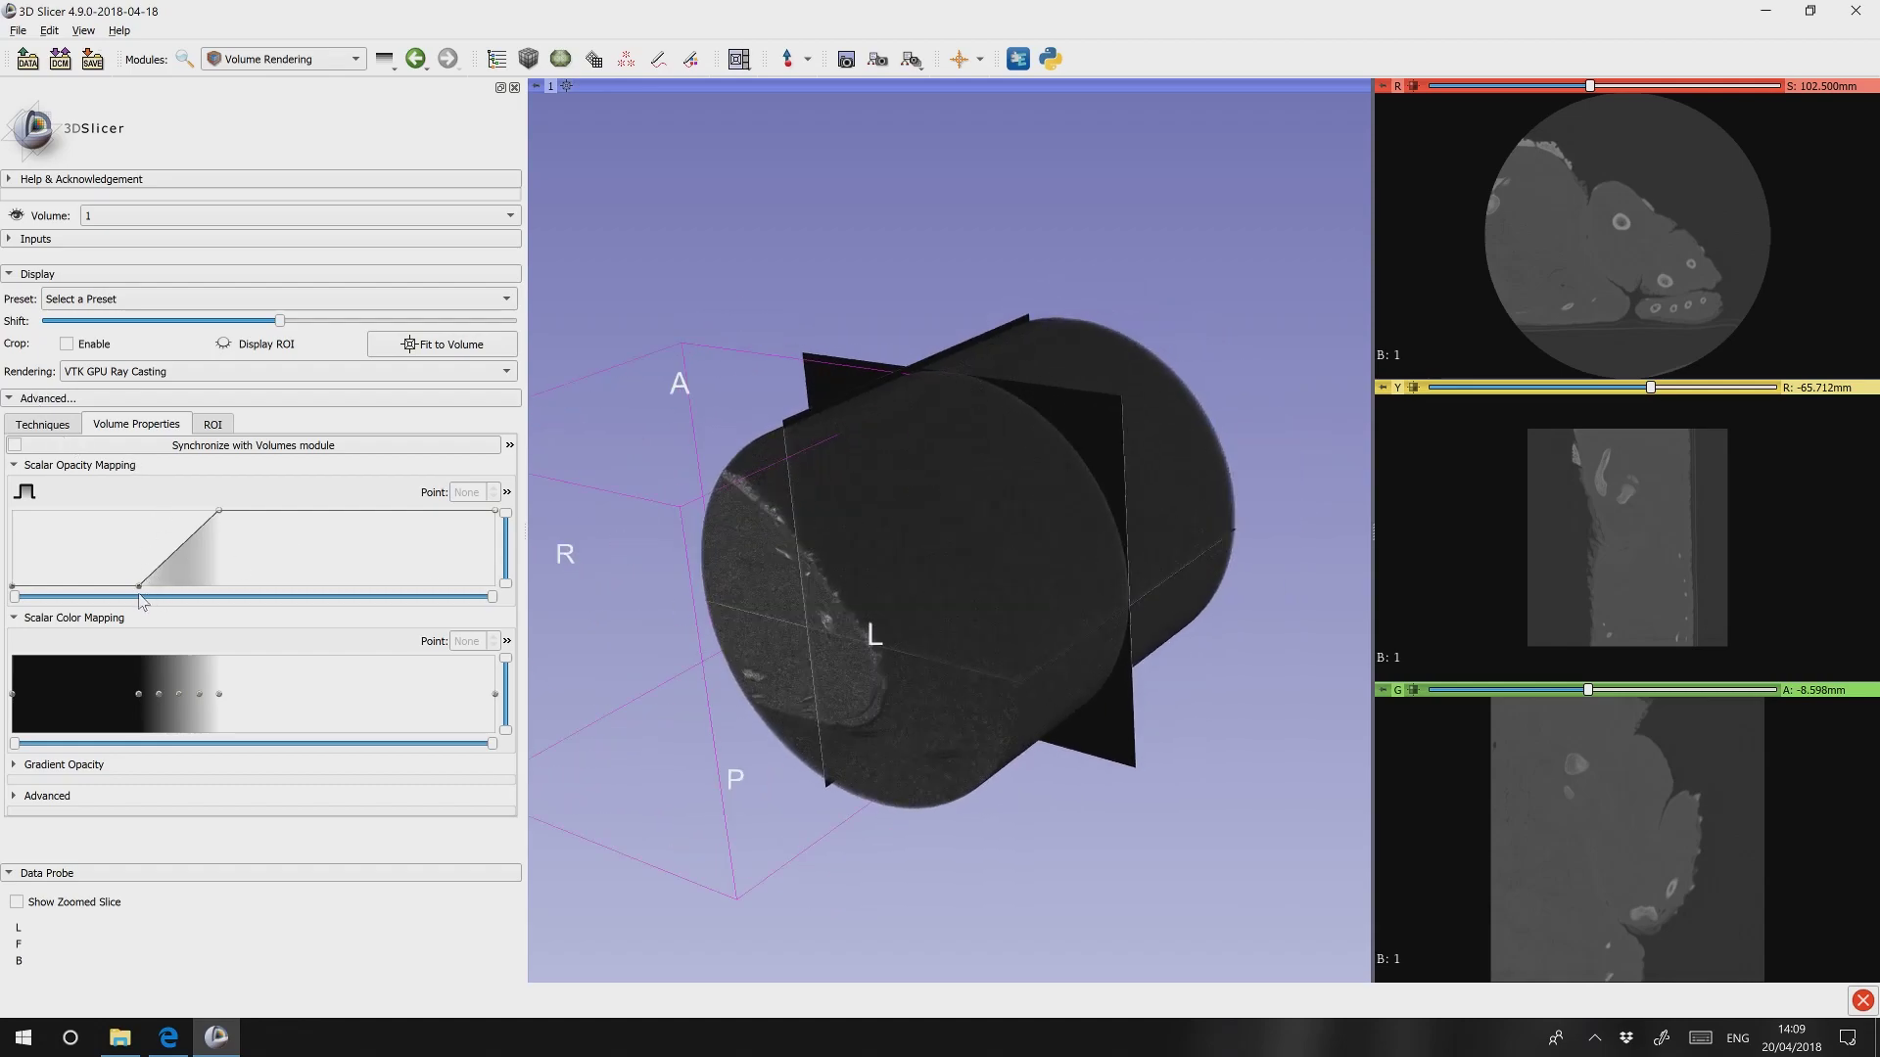
Raise the lower ramp point of the scalar opacity mapping to 109.39 to isolate the bones in the rendering.
{"action": "mouse_move", "coordinate": [145, 589]}
{"action": "left_mouse_down"}
{"action": "mouse_move", "coordinate": [198, 593]}
{"action": "mouse_move", "coordinate": [166, 593]}
{"action": "left_mouse_up"}
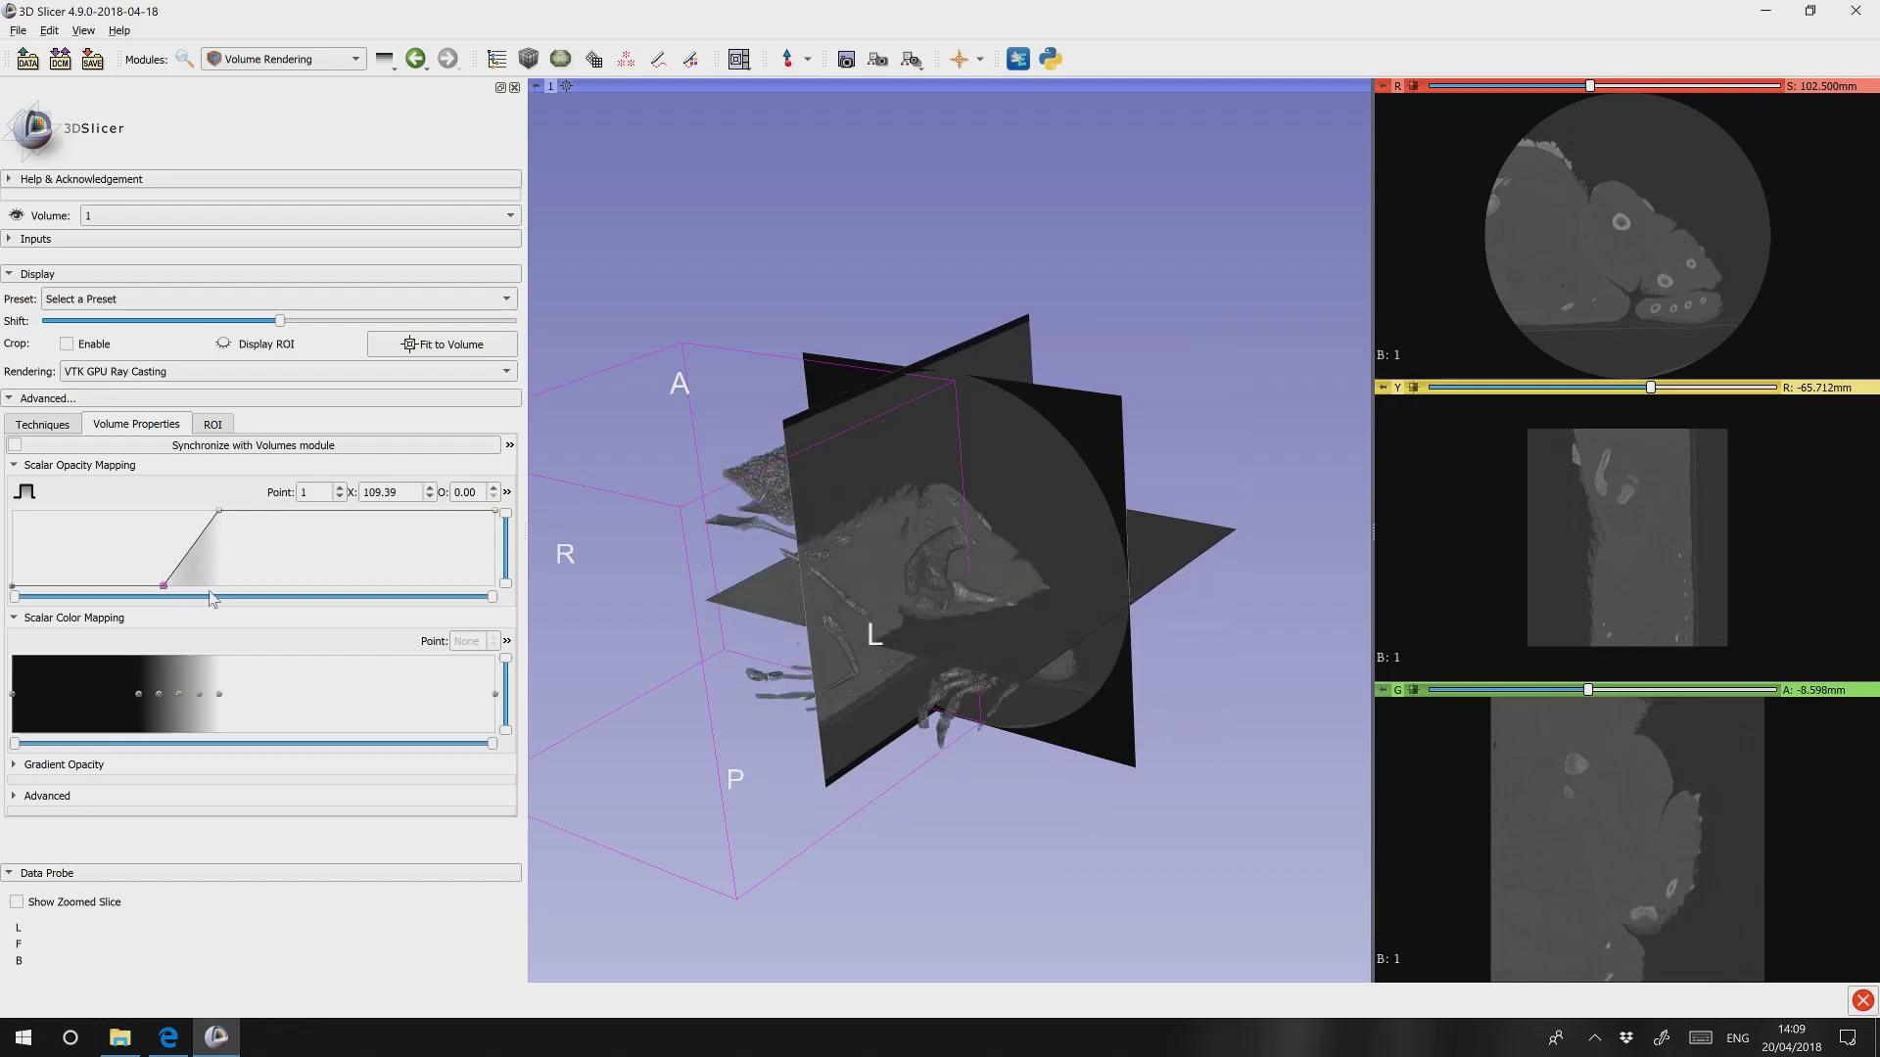
{"action": "left_click_drag", "start_coordinate": [862, 637], "coordinate": [881, 705]}
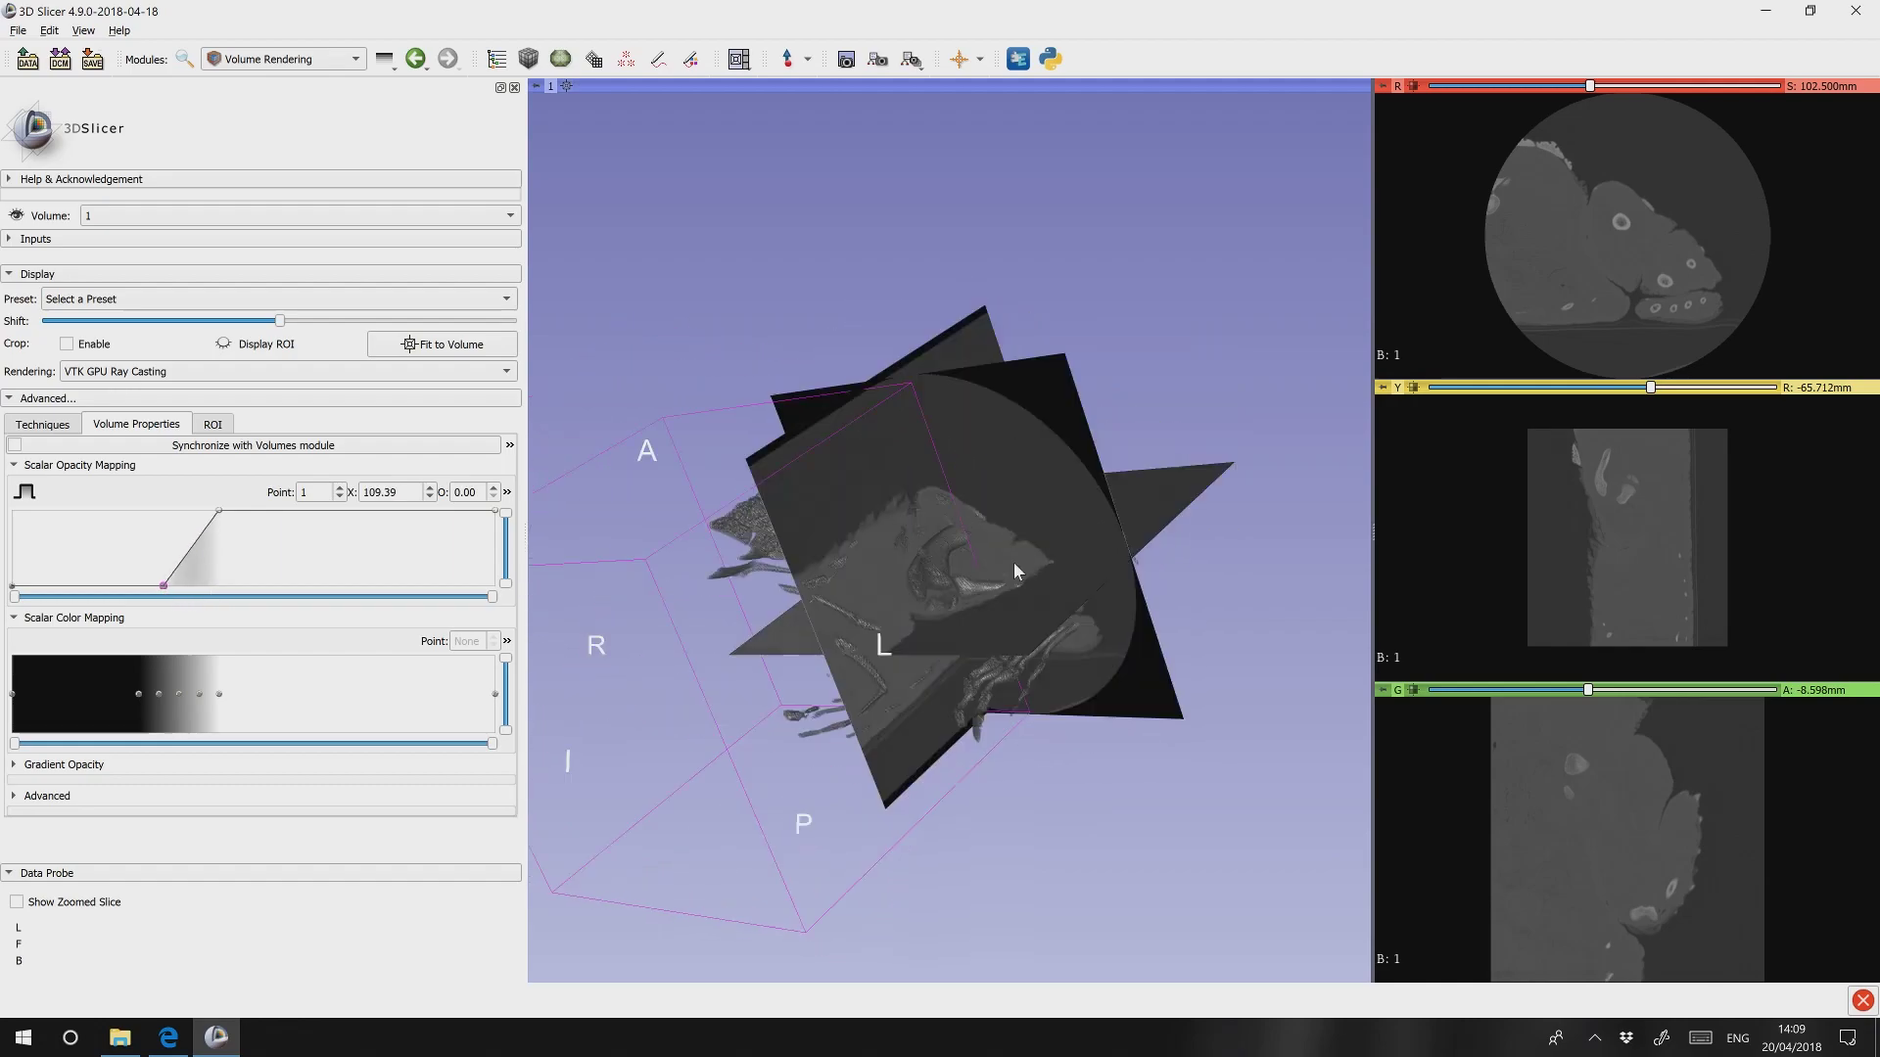
Hide the sagittal, axial and coronal slice planes from the 3D view, leaving only the rendered skeleton.
{"action": "left_click", "coordinate": [1436, 411]}
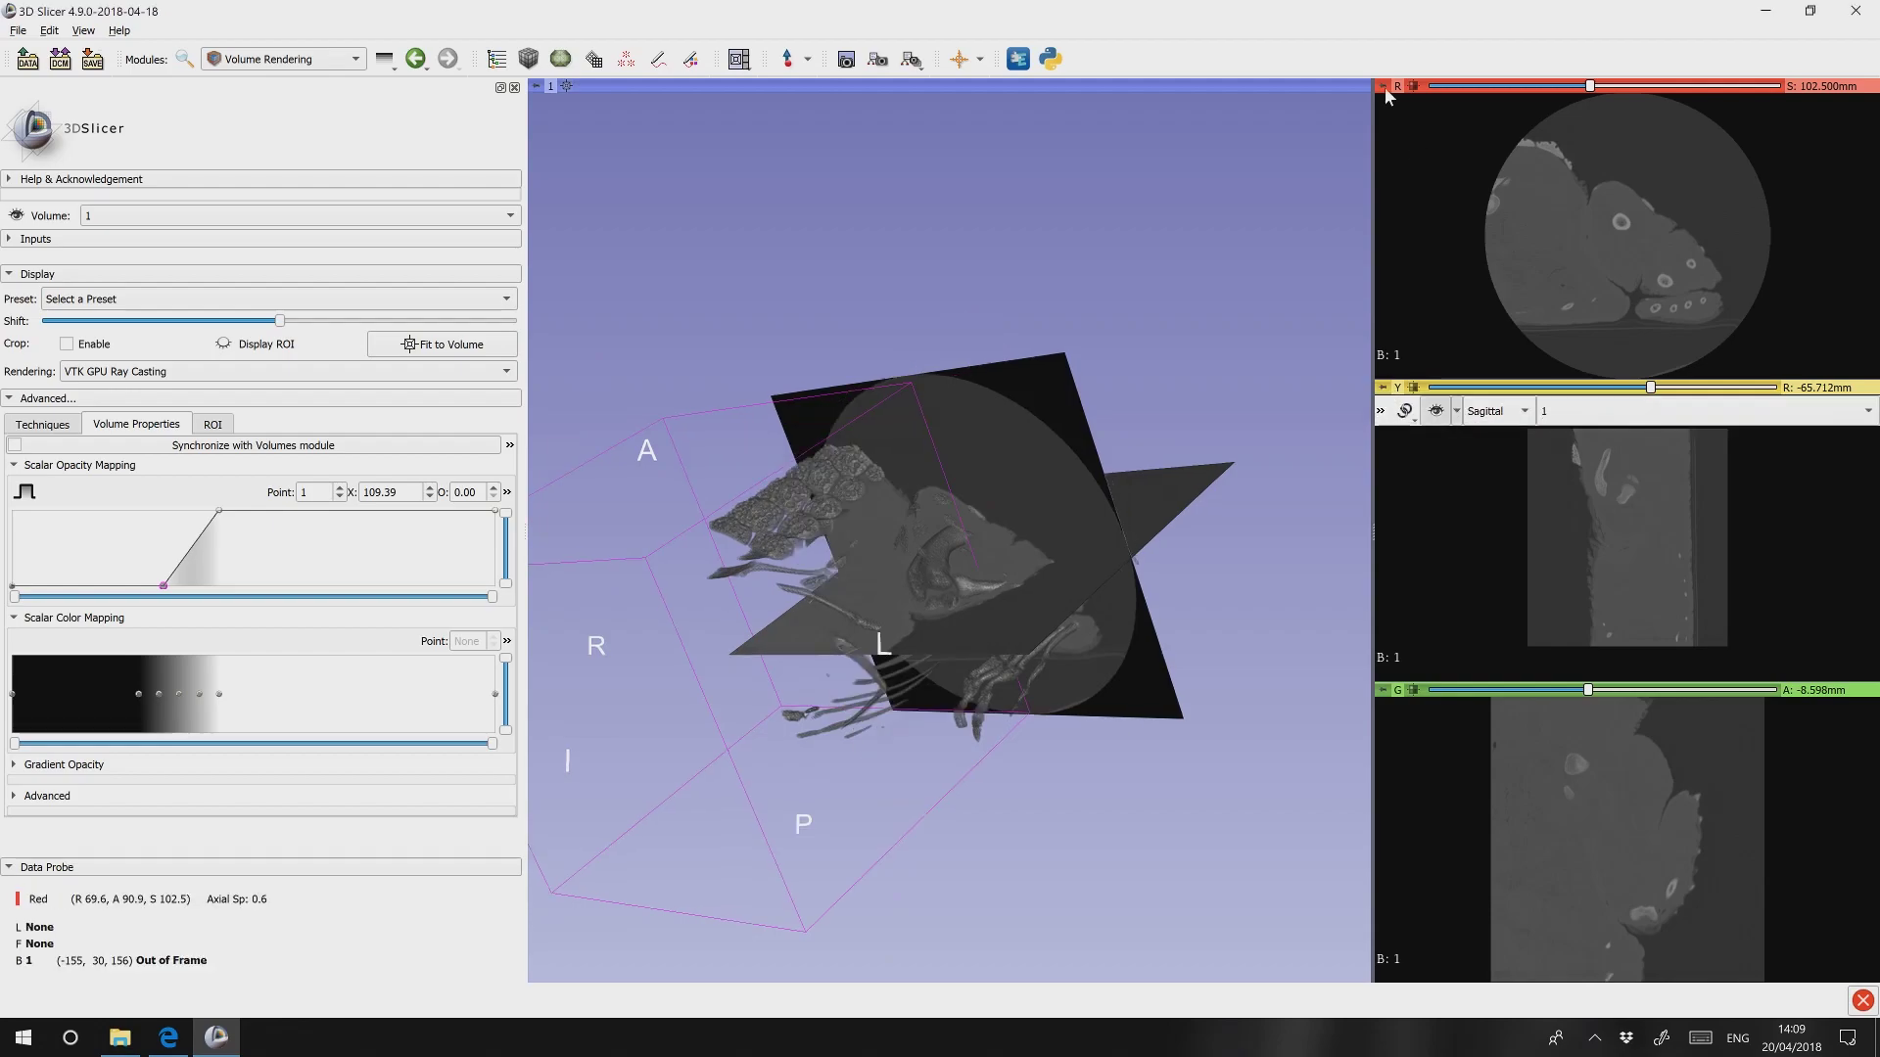
{"action": "mouse_move", "coordinate": [1384, 86]}
{"action": "mouse_move", "coordinate": [1384, 690]}
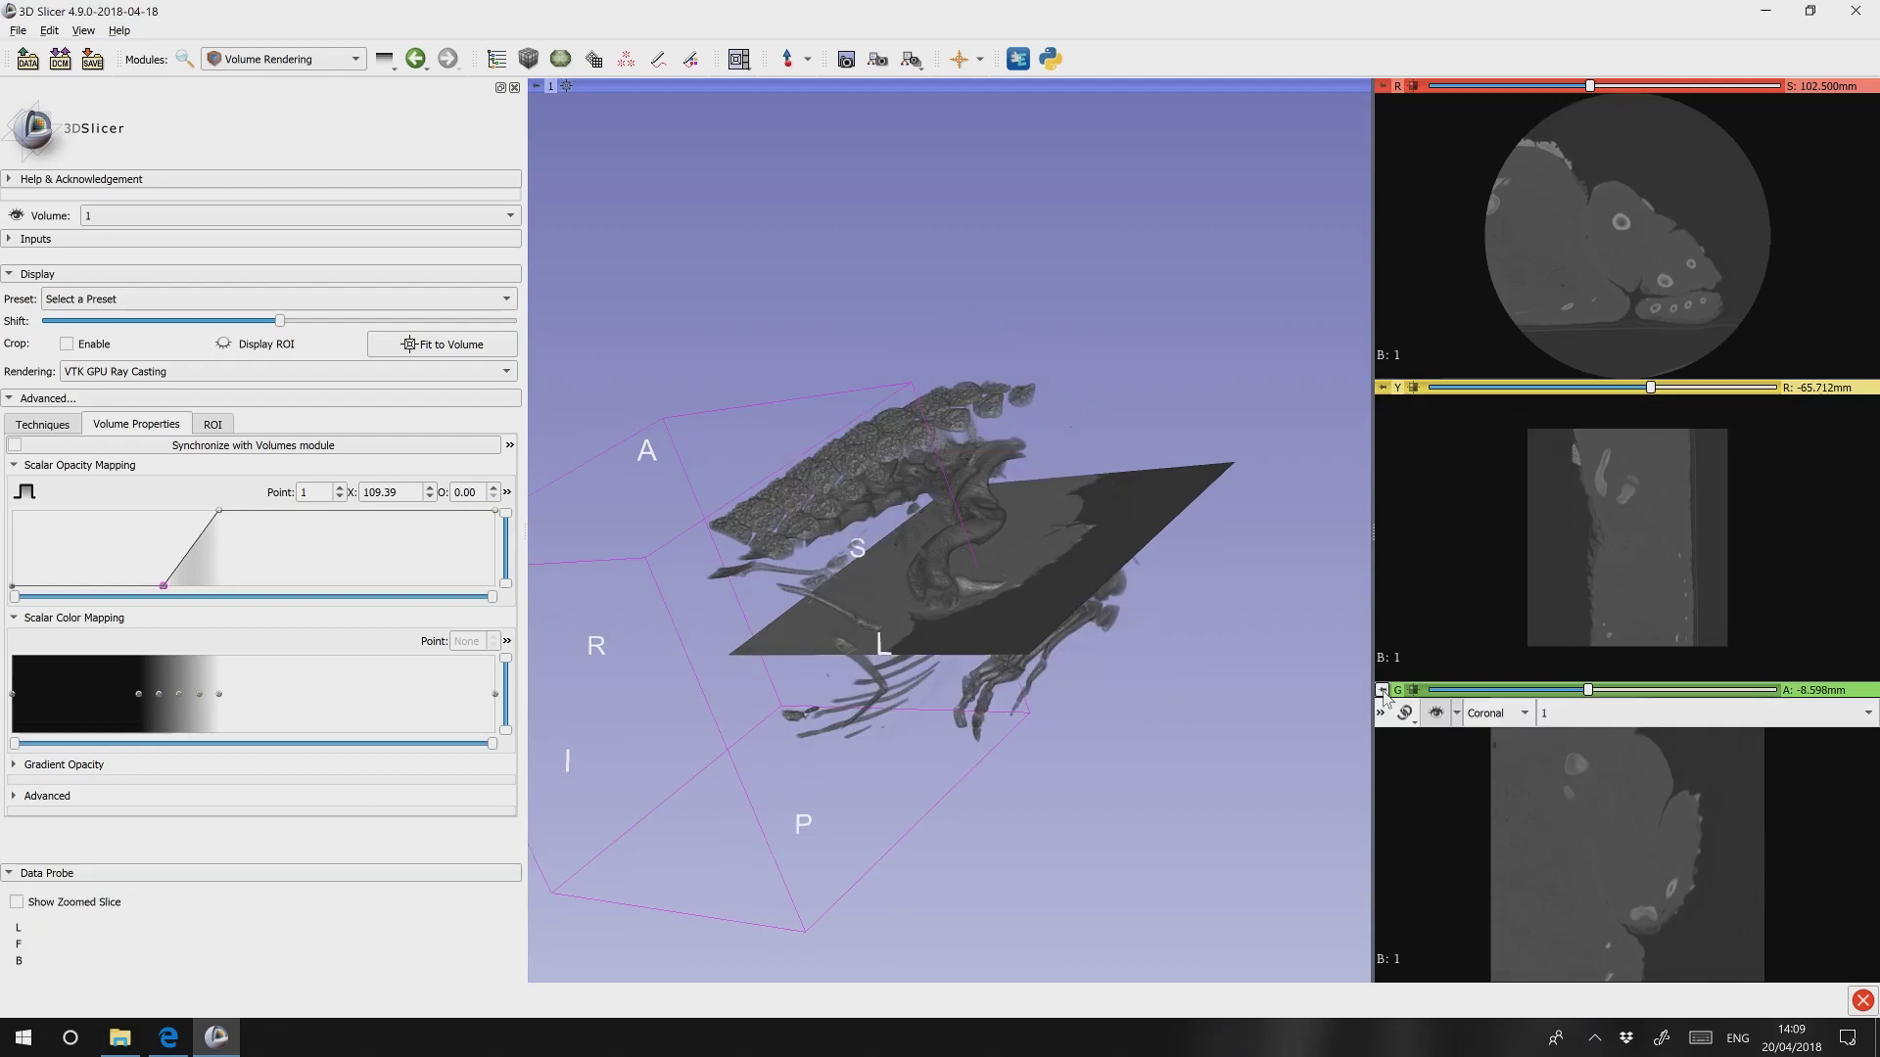
{"action": "left_click", "coordinate": [1435, 713]}
{"action": "left_click_drag", "start_coordinate": [1054, 744], "coordinate": [994, 513]}
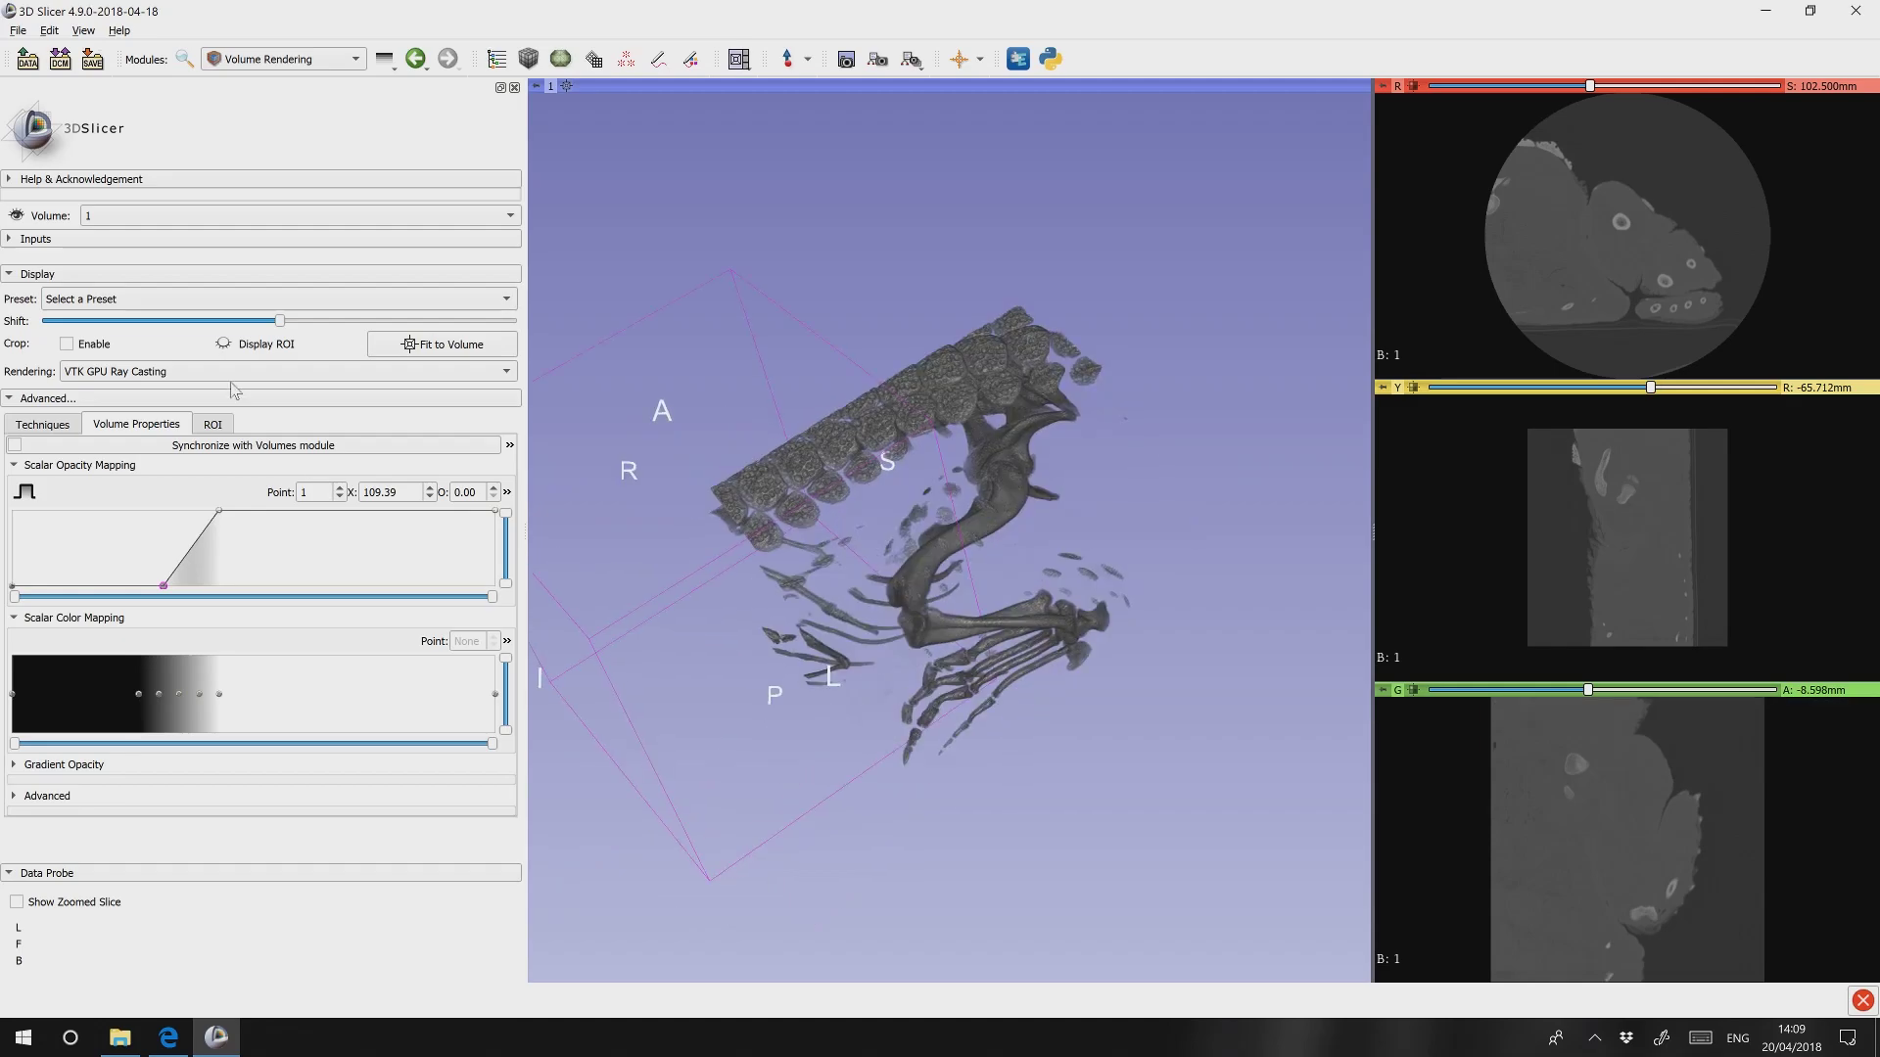
Apply the CT-AAA preset to the volume rendering and inspect the skeleton from another angle.
{"action": "left_click", "coordinate": [111, 299]}
{"action": "key", "text": "Escape"}
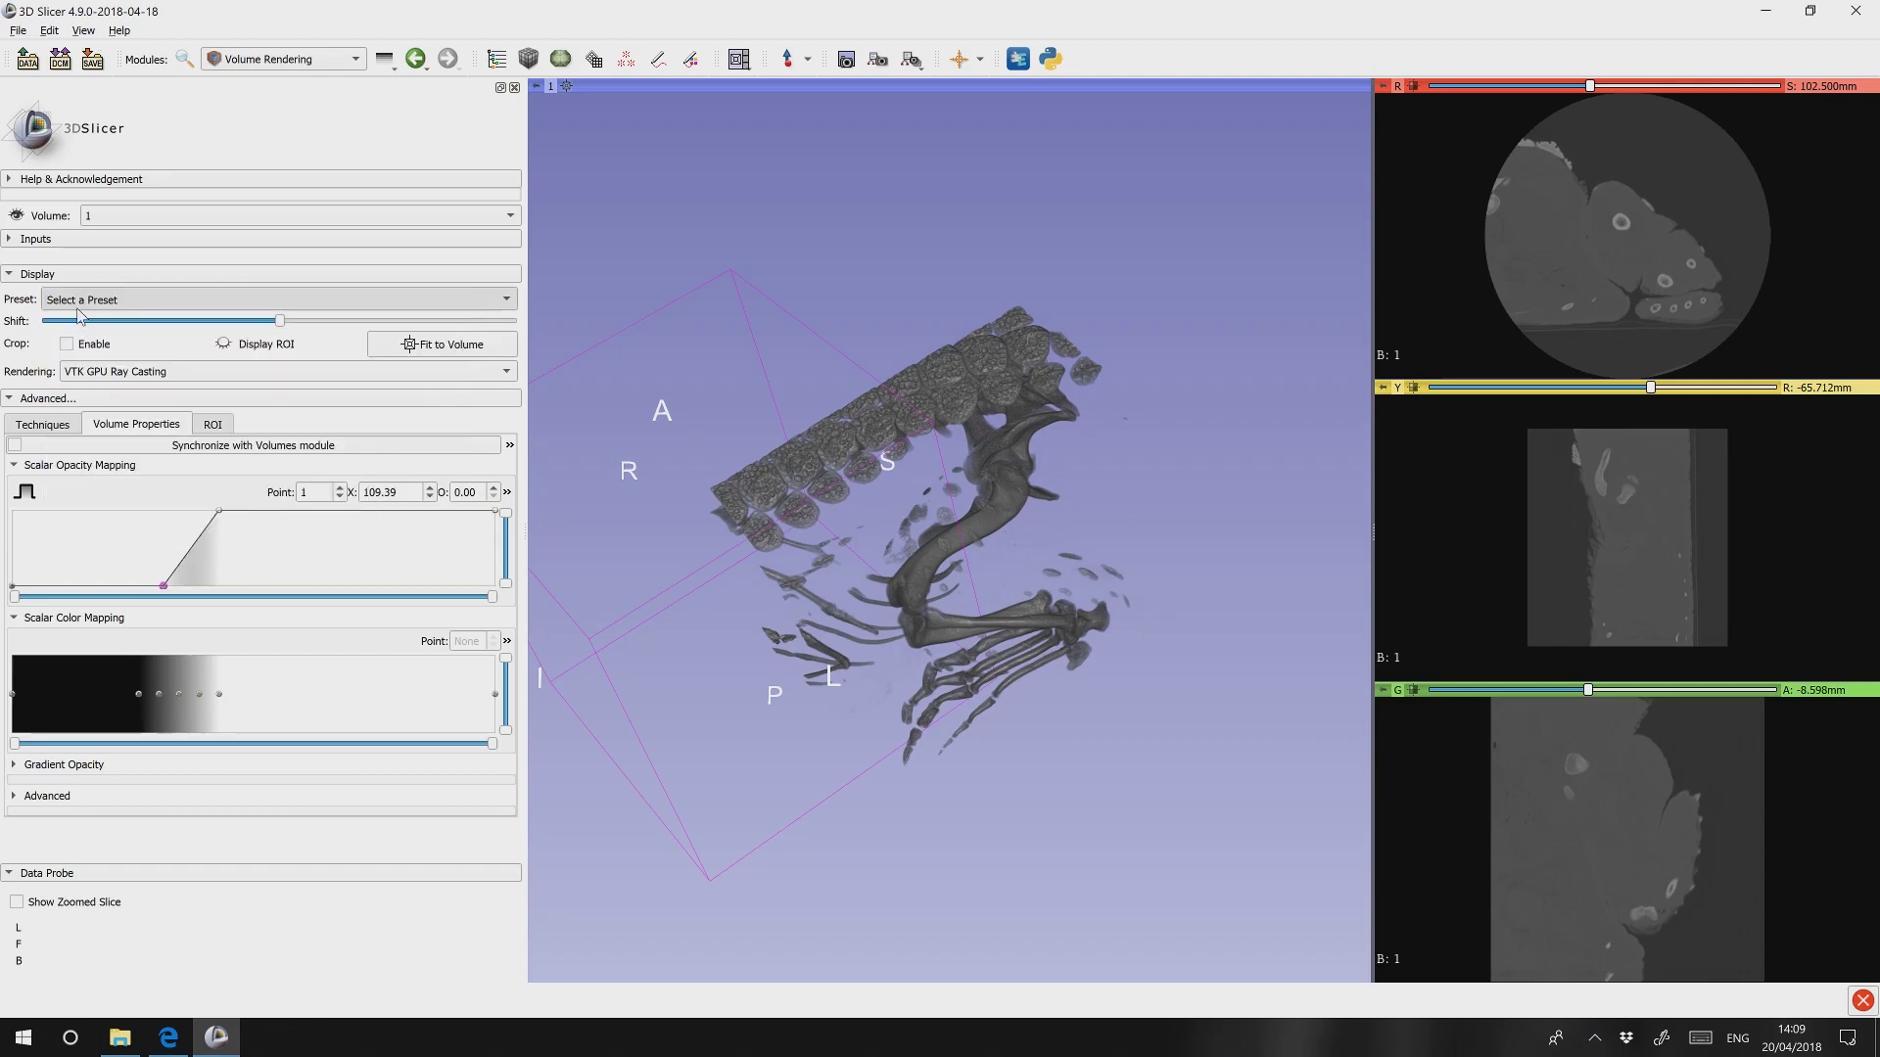
{"action": "left_click_drag", "start_coordinate": [969, 627], "coordinate": [1014, 651]}
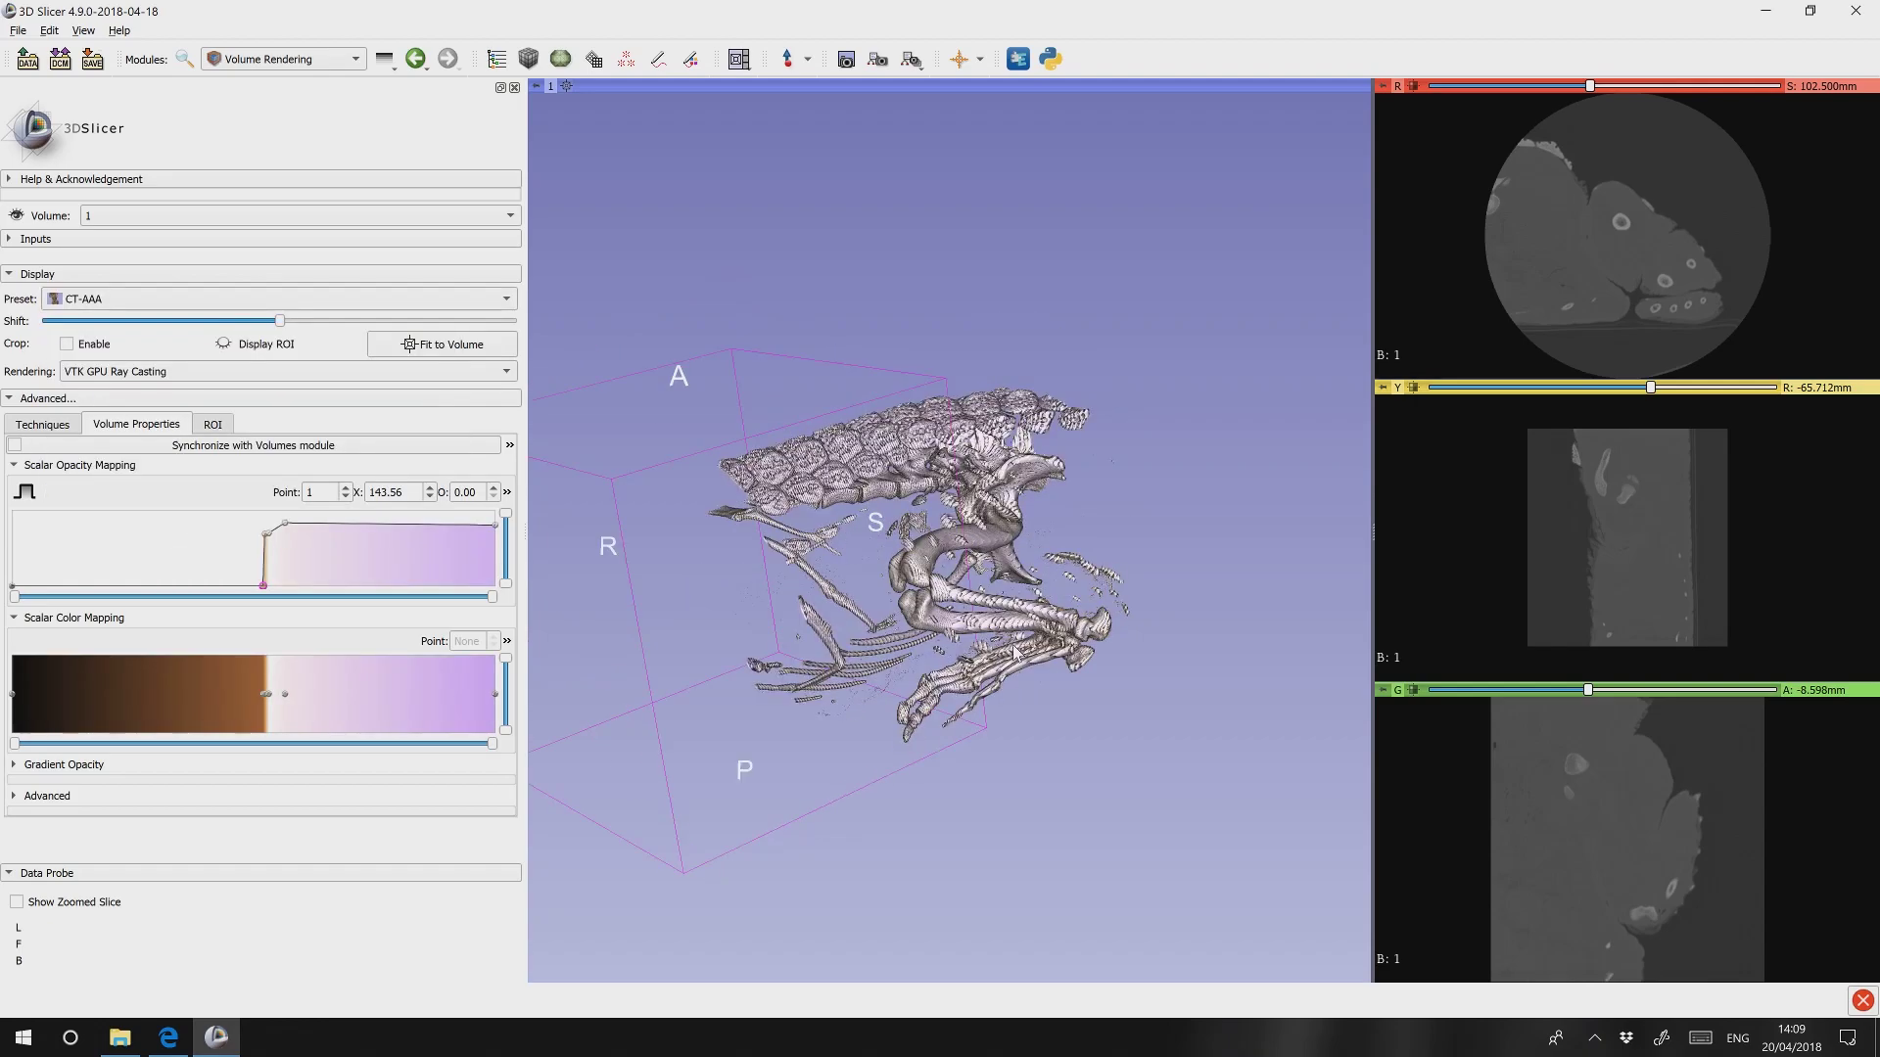
Try the CT-Chest-Vessels preset and a blue-tinted preset on the volume, inspecting the rendering from different angles.
{"action": "left_click", "coordinate": [111, 300]}
{"action": "left_click", "coordinate": [290, 381]}
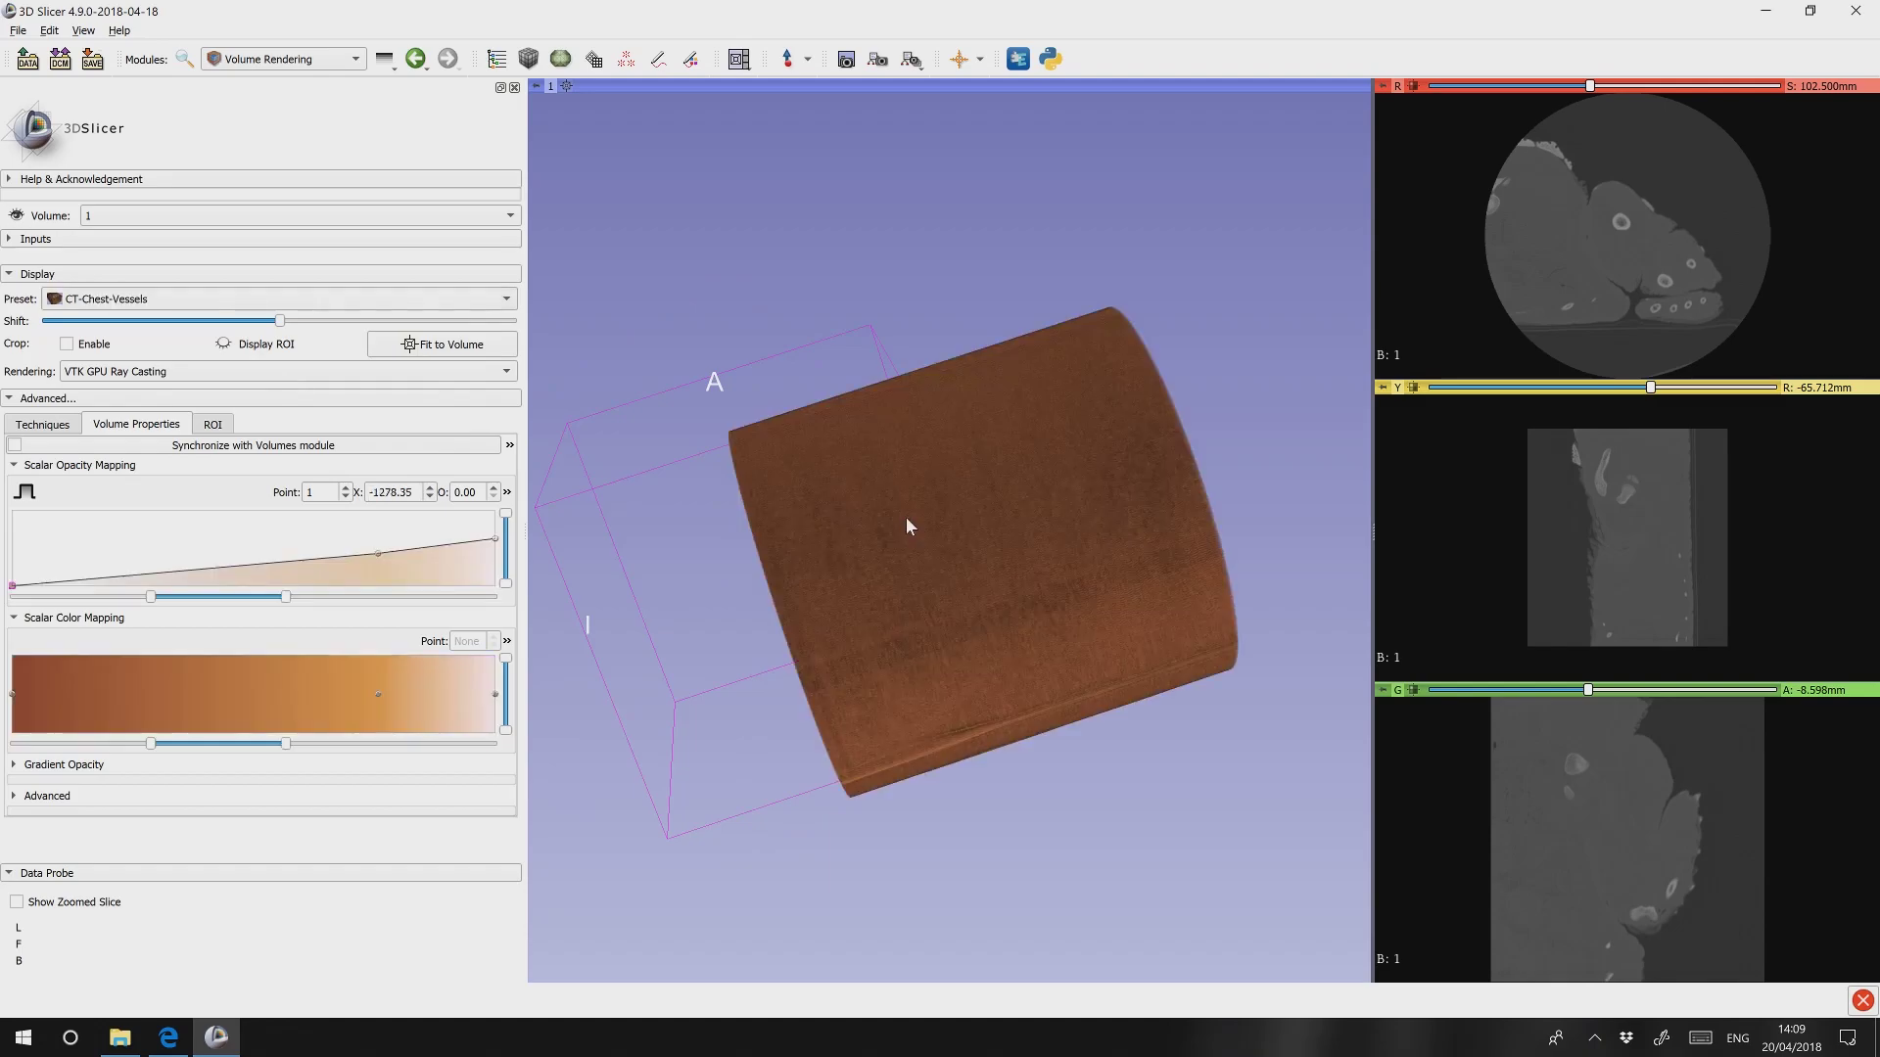
{"action": "left_click_drag", "start_coordinate": [907, 527], "coordinate": [861, 533]}
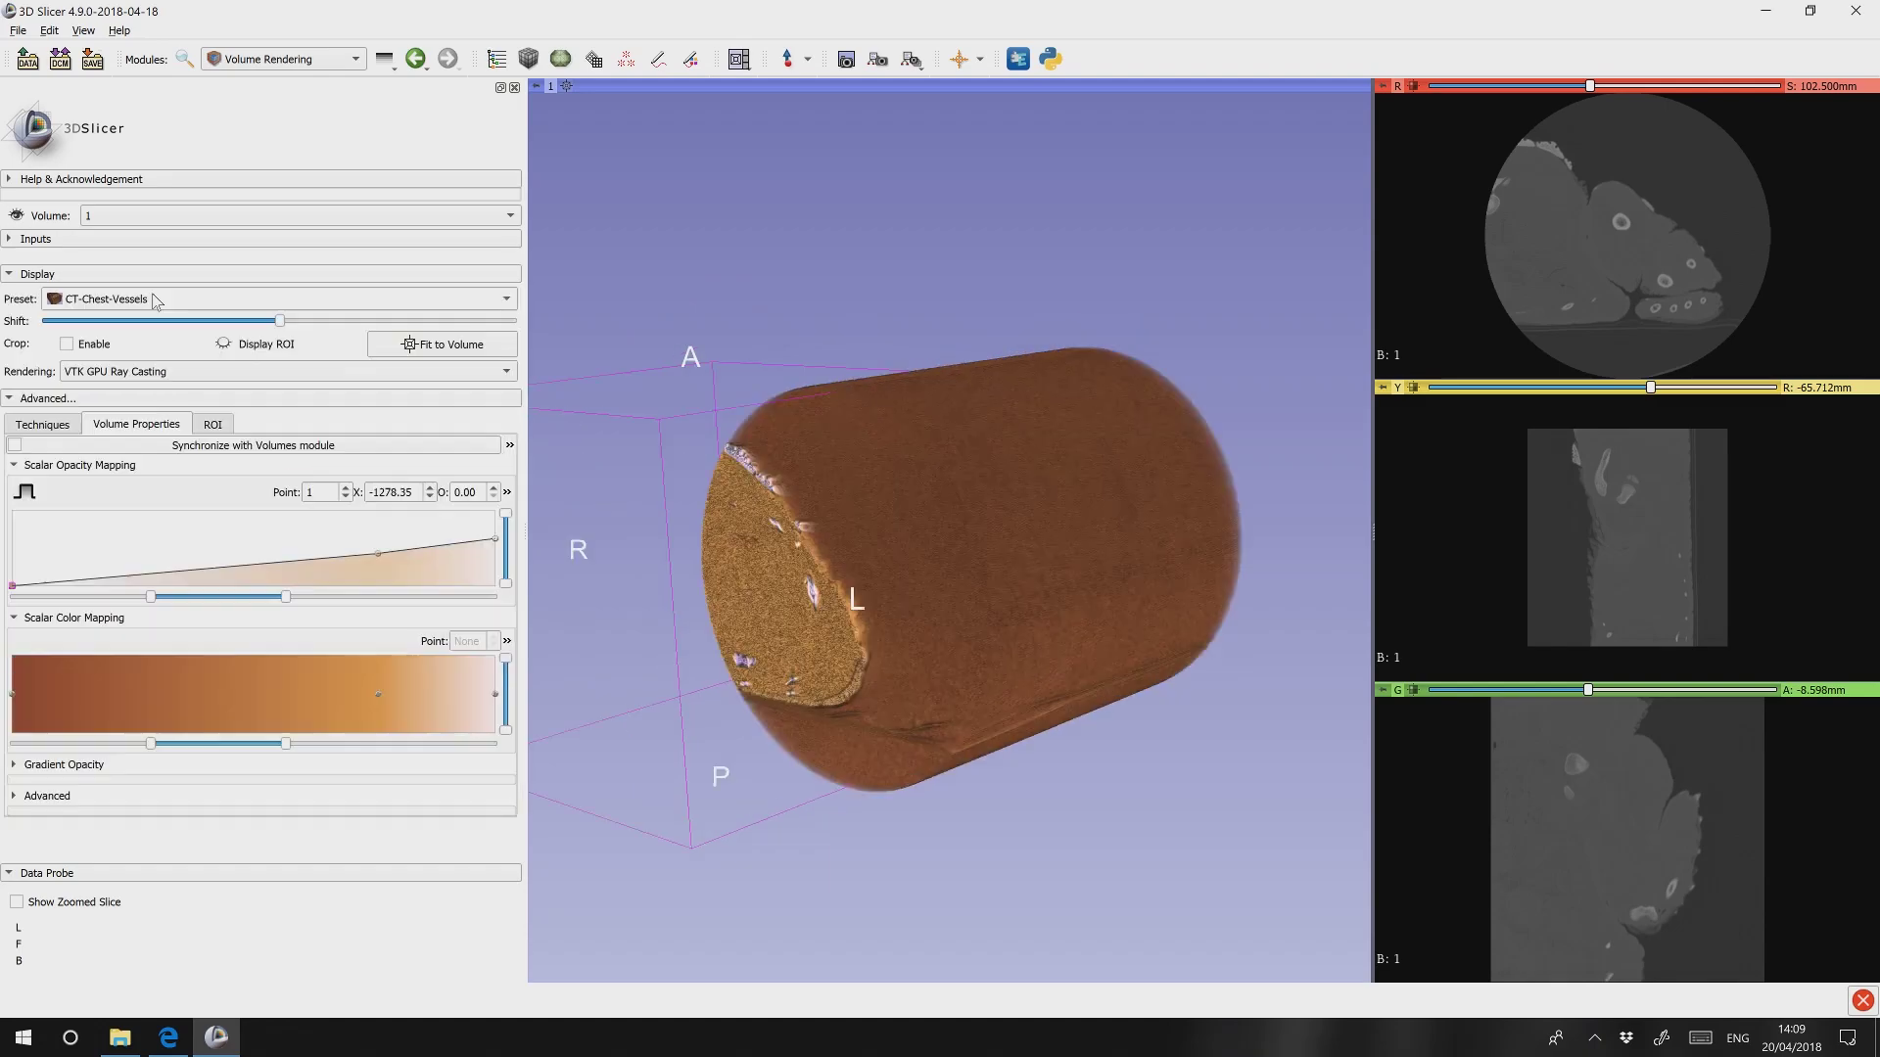
{"action": "left_click", "coordinate": [156, 302]}
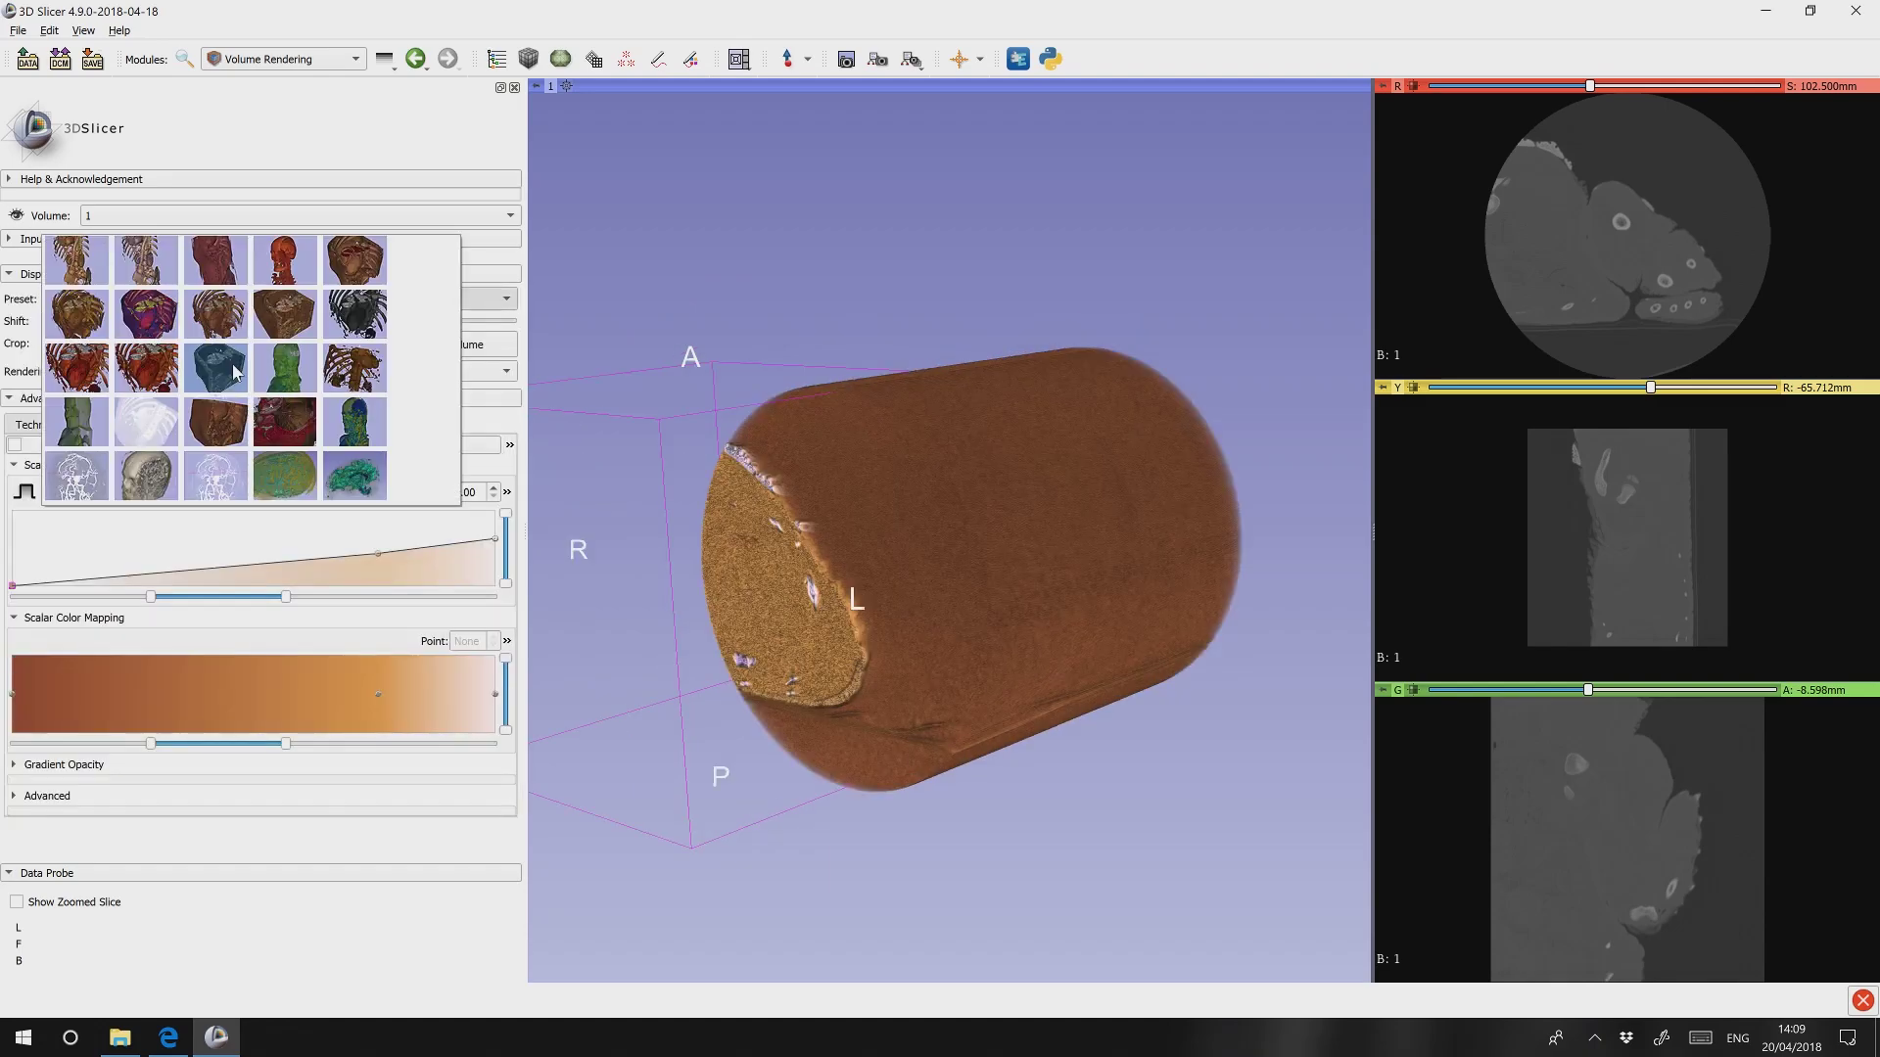
{"action": "left_click", "coordinate": [235, 371]}
{"action": "left_click_drag", "start_coordinate": [721, 673], "coordinate": [771, 667]}
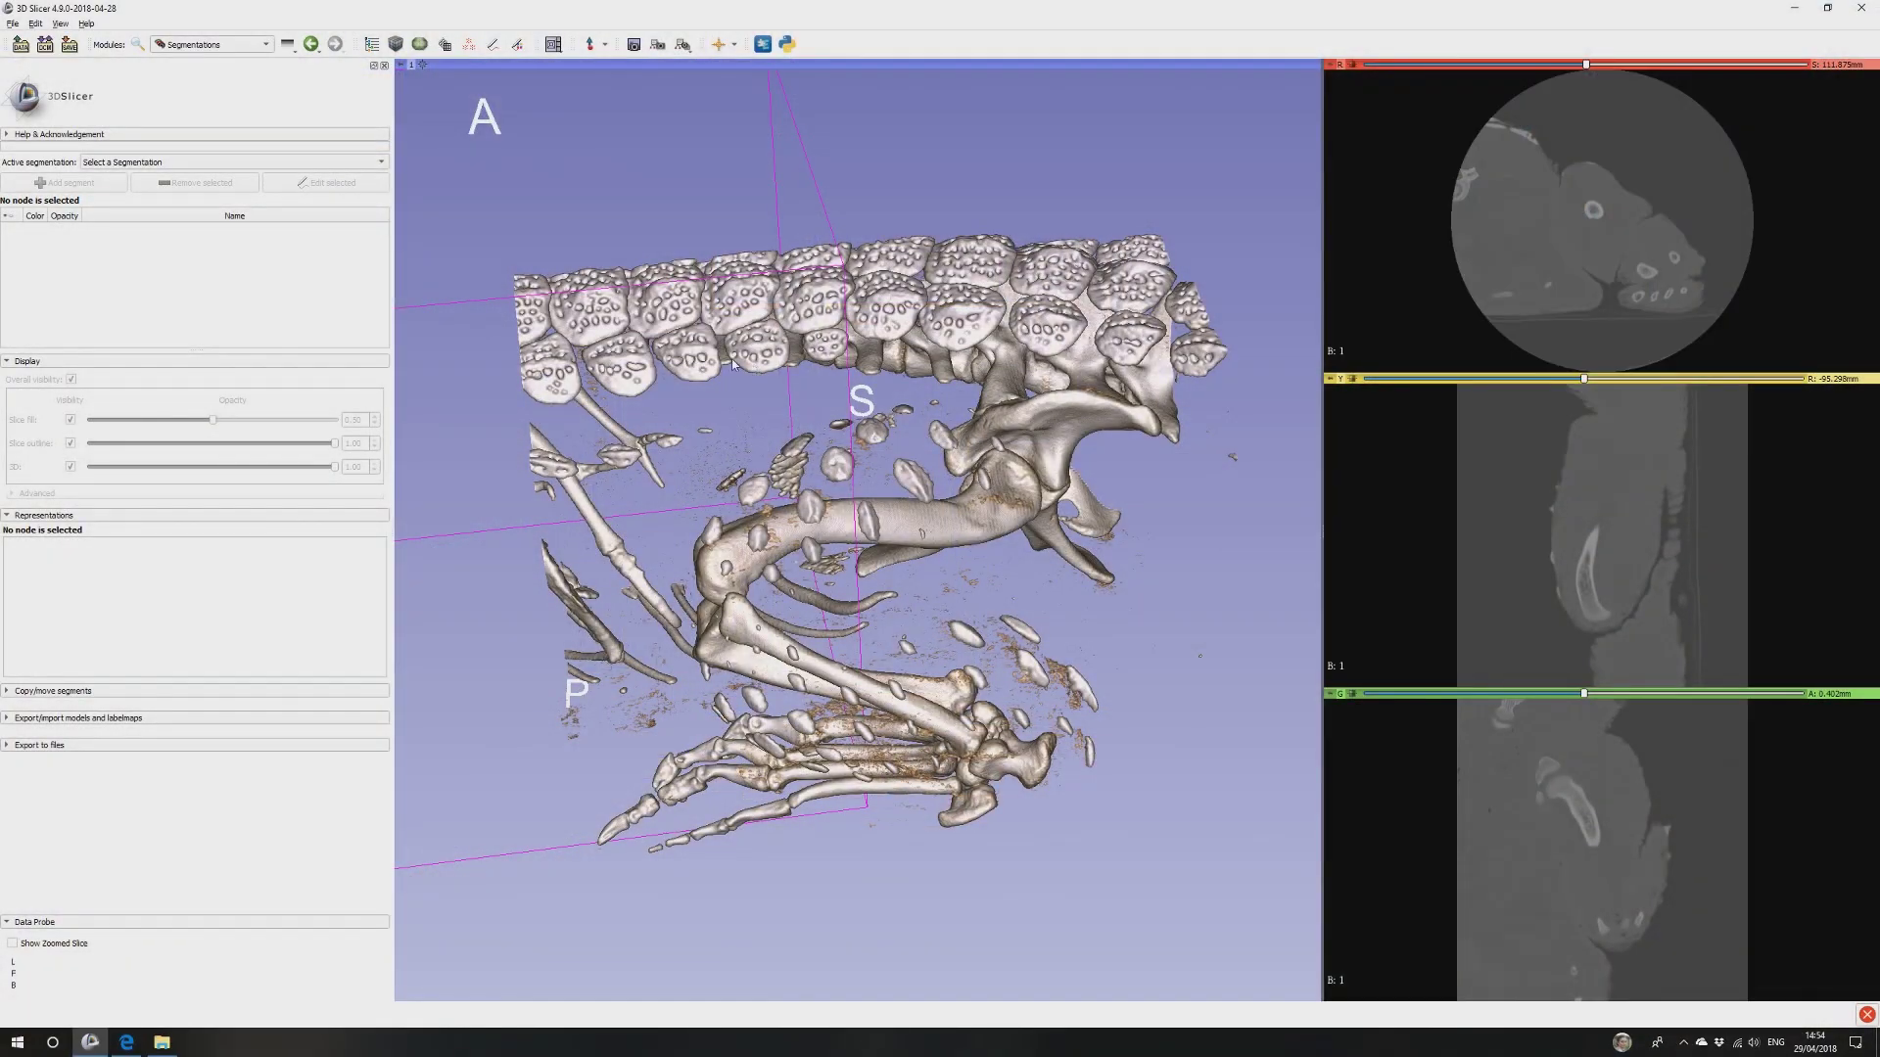
Create a new segmentation in the Segmentations module.
{"action": "left_click", "coordinate": [198, 44]}
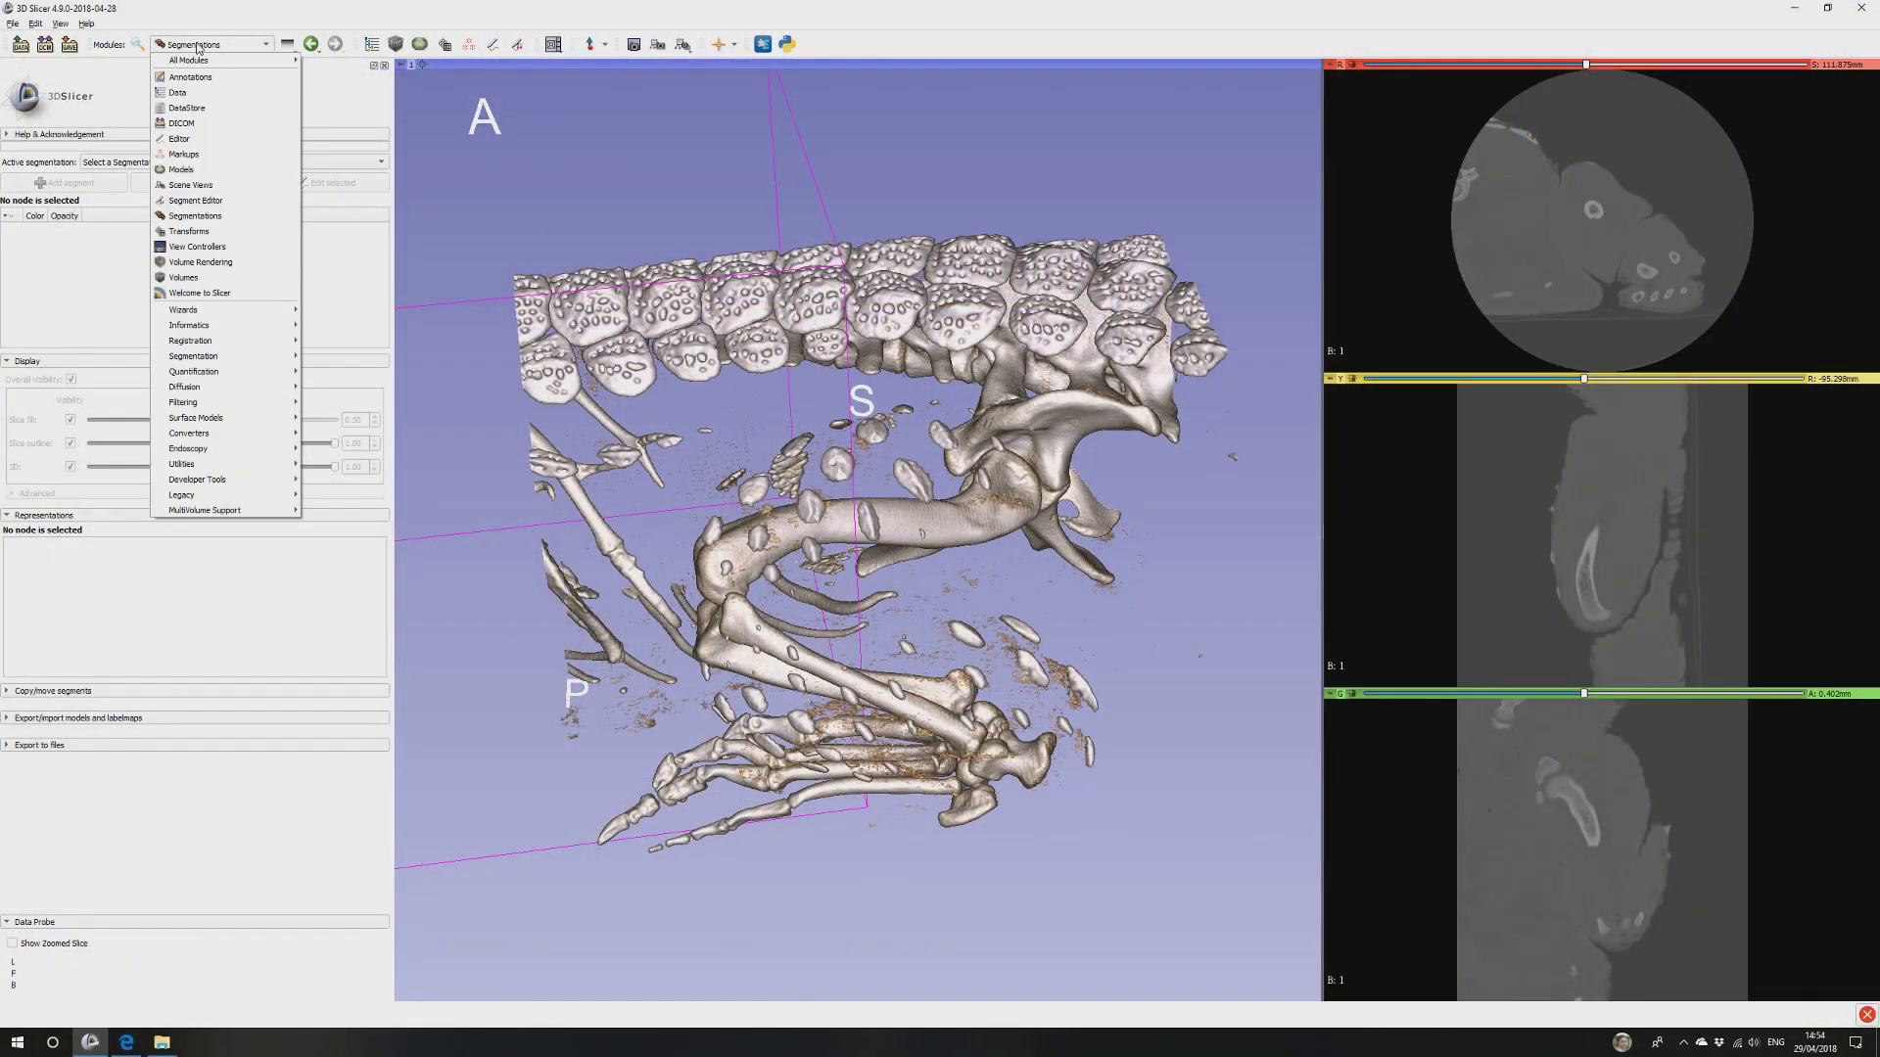
{"action": "left_click", "coordinate": [201, 216]}
{"action": "left_click", "coordinate": [93, 164]}
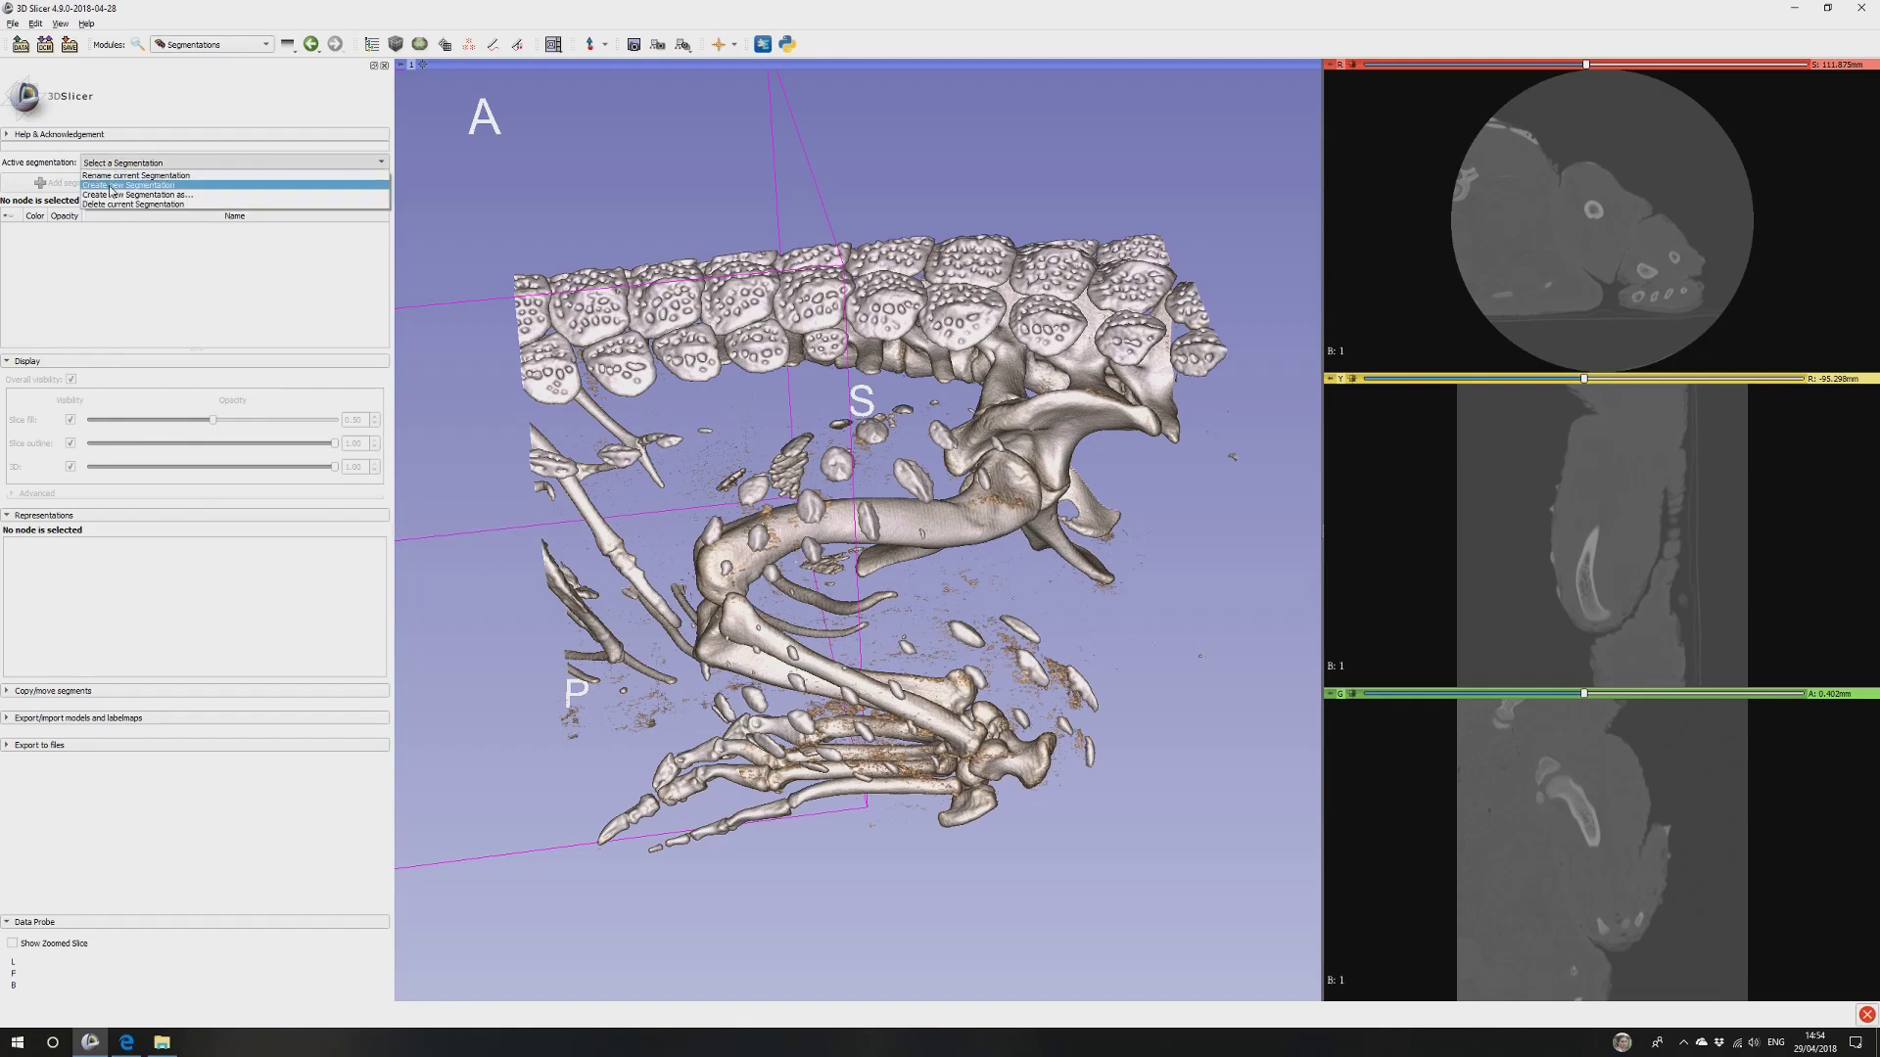
{"action": "left_click", "coordinate": [112, 186]}
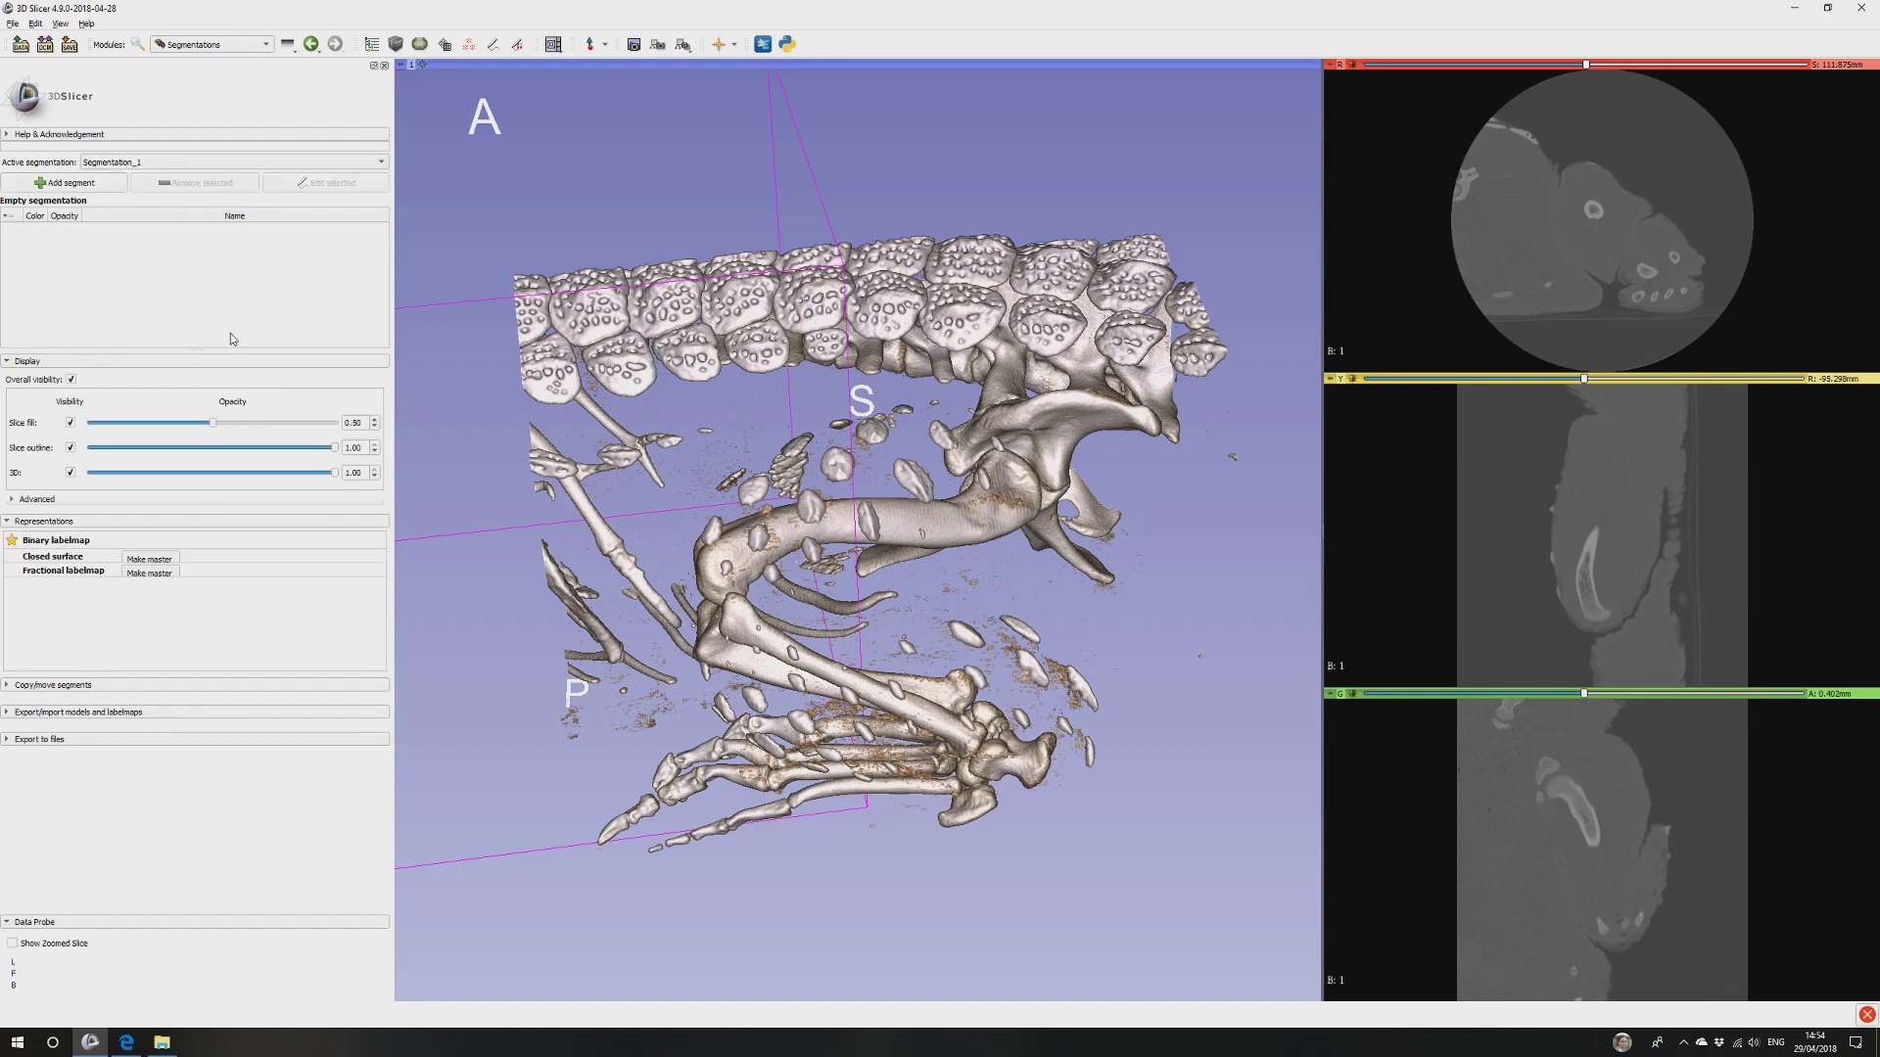
Add a segment to the new segmentation and name it Hip.
{"action": "left_click", "coordinate": [51, 185]}
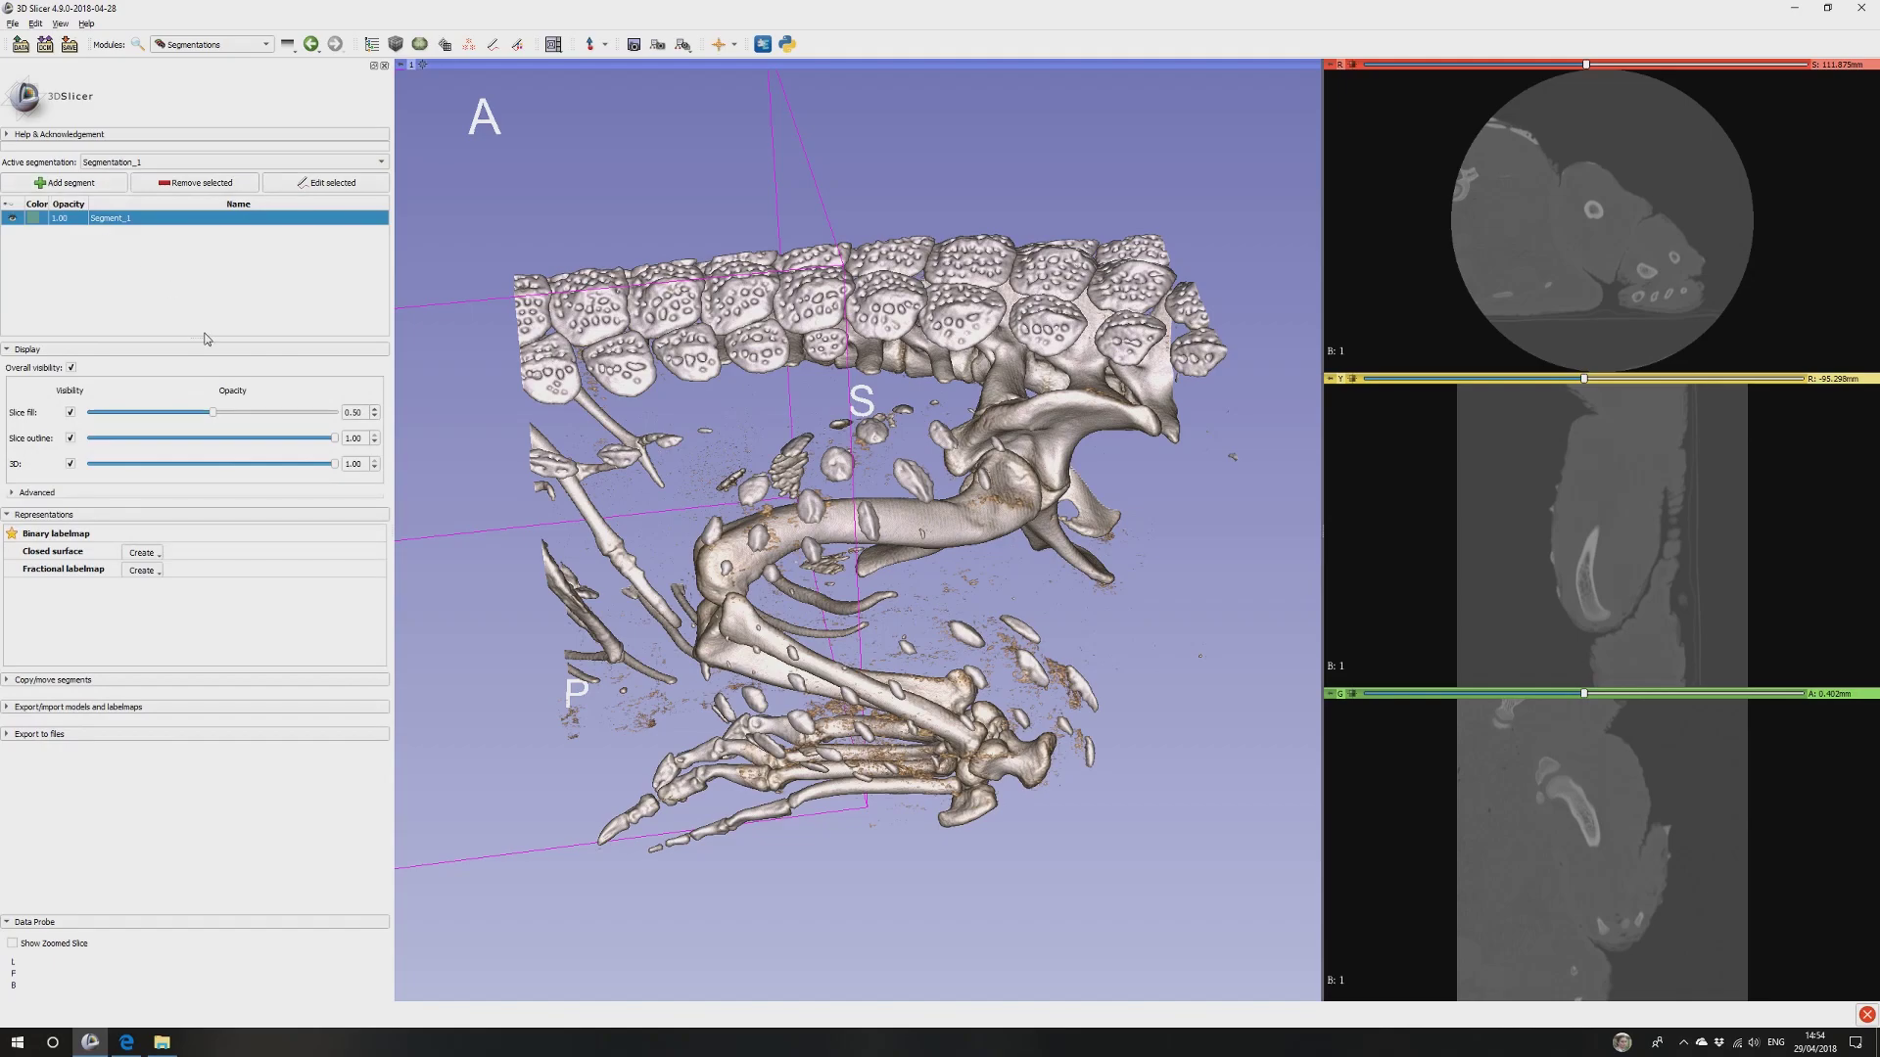
{"action": "double_click", "coordinate": [124, 218]}
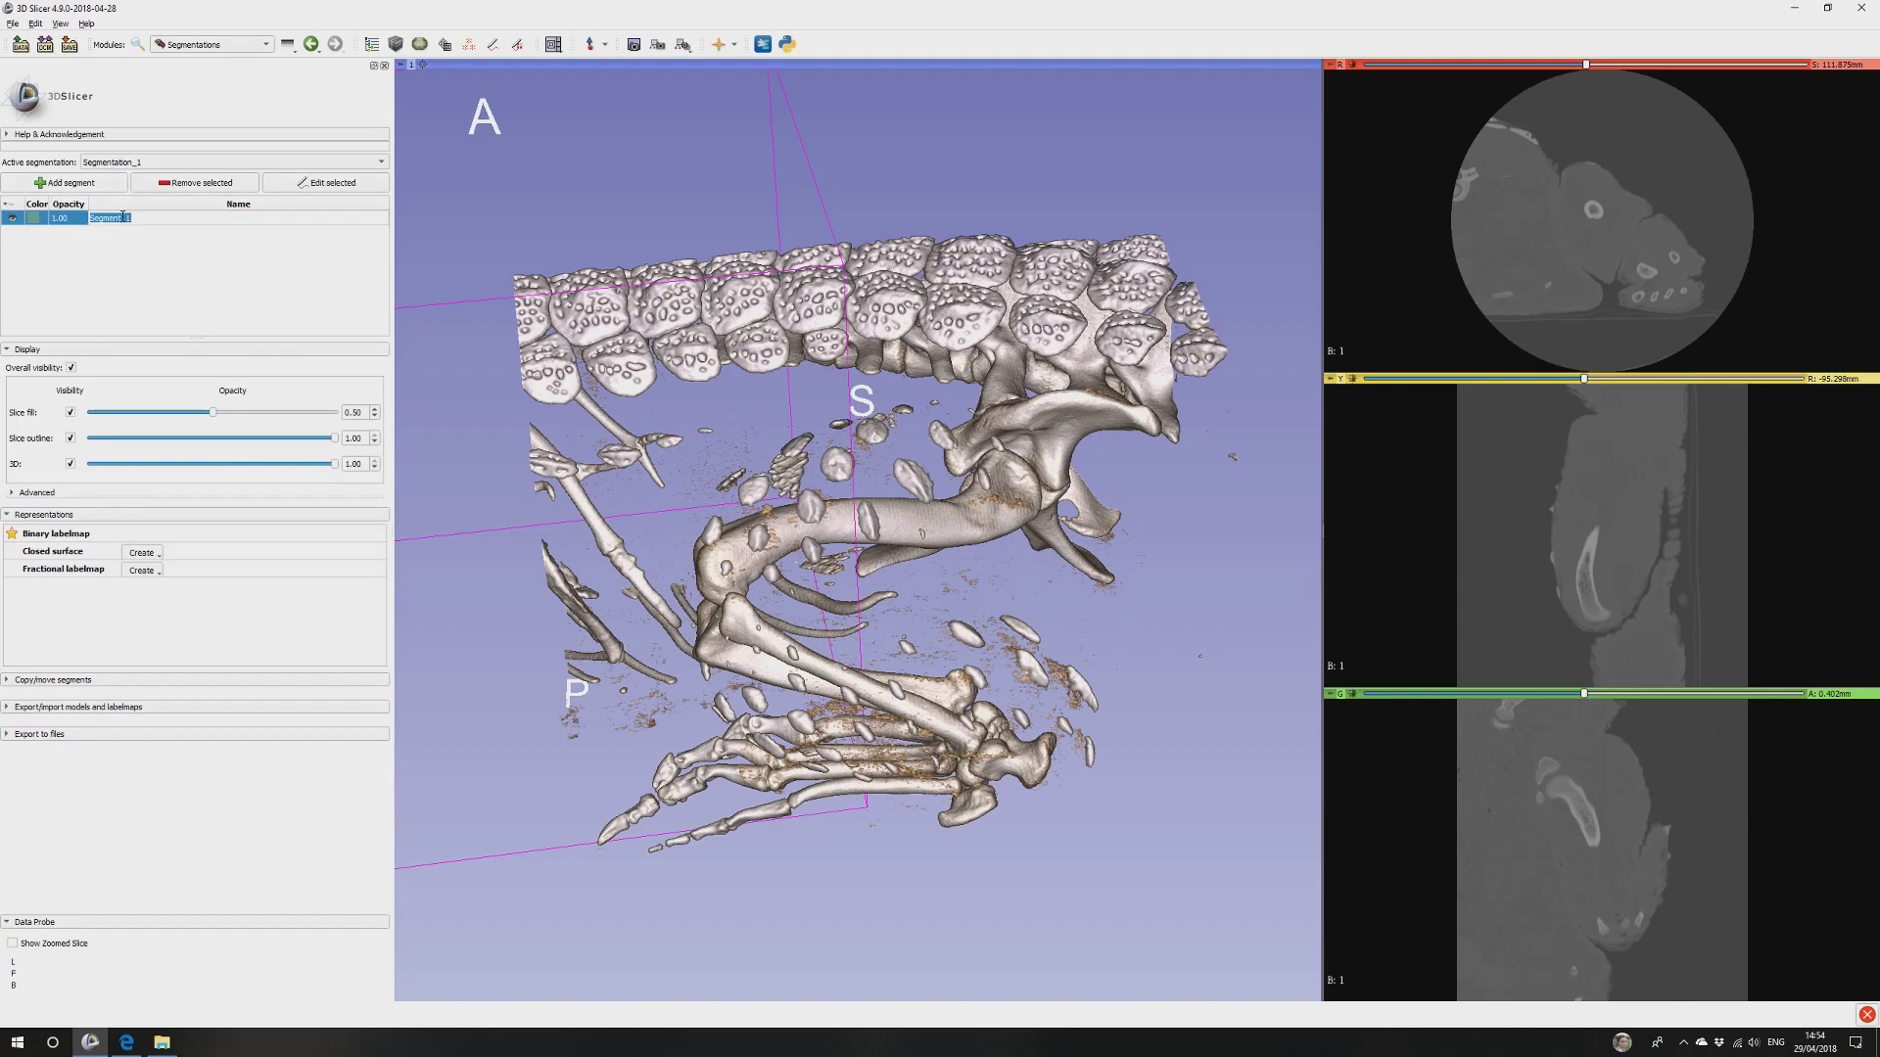
{"action": "key", "text": "Return"}
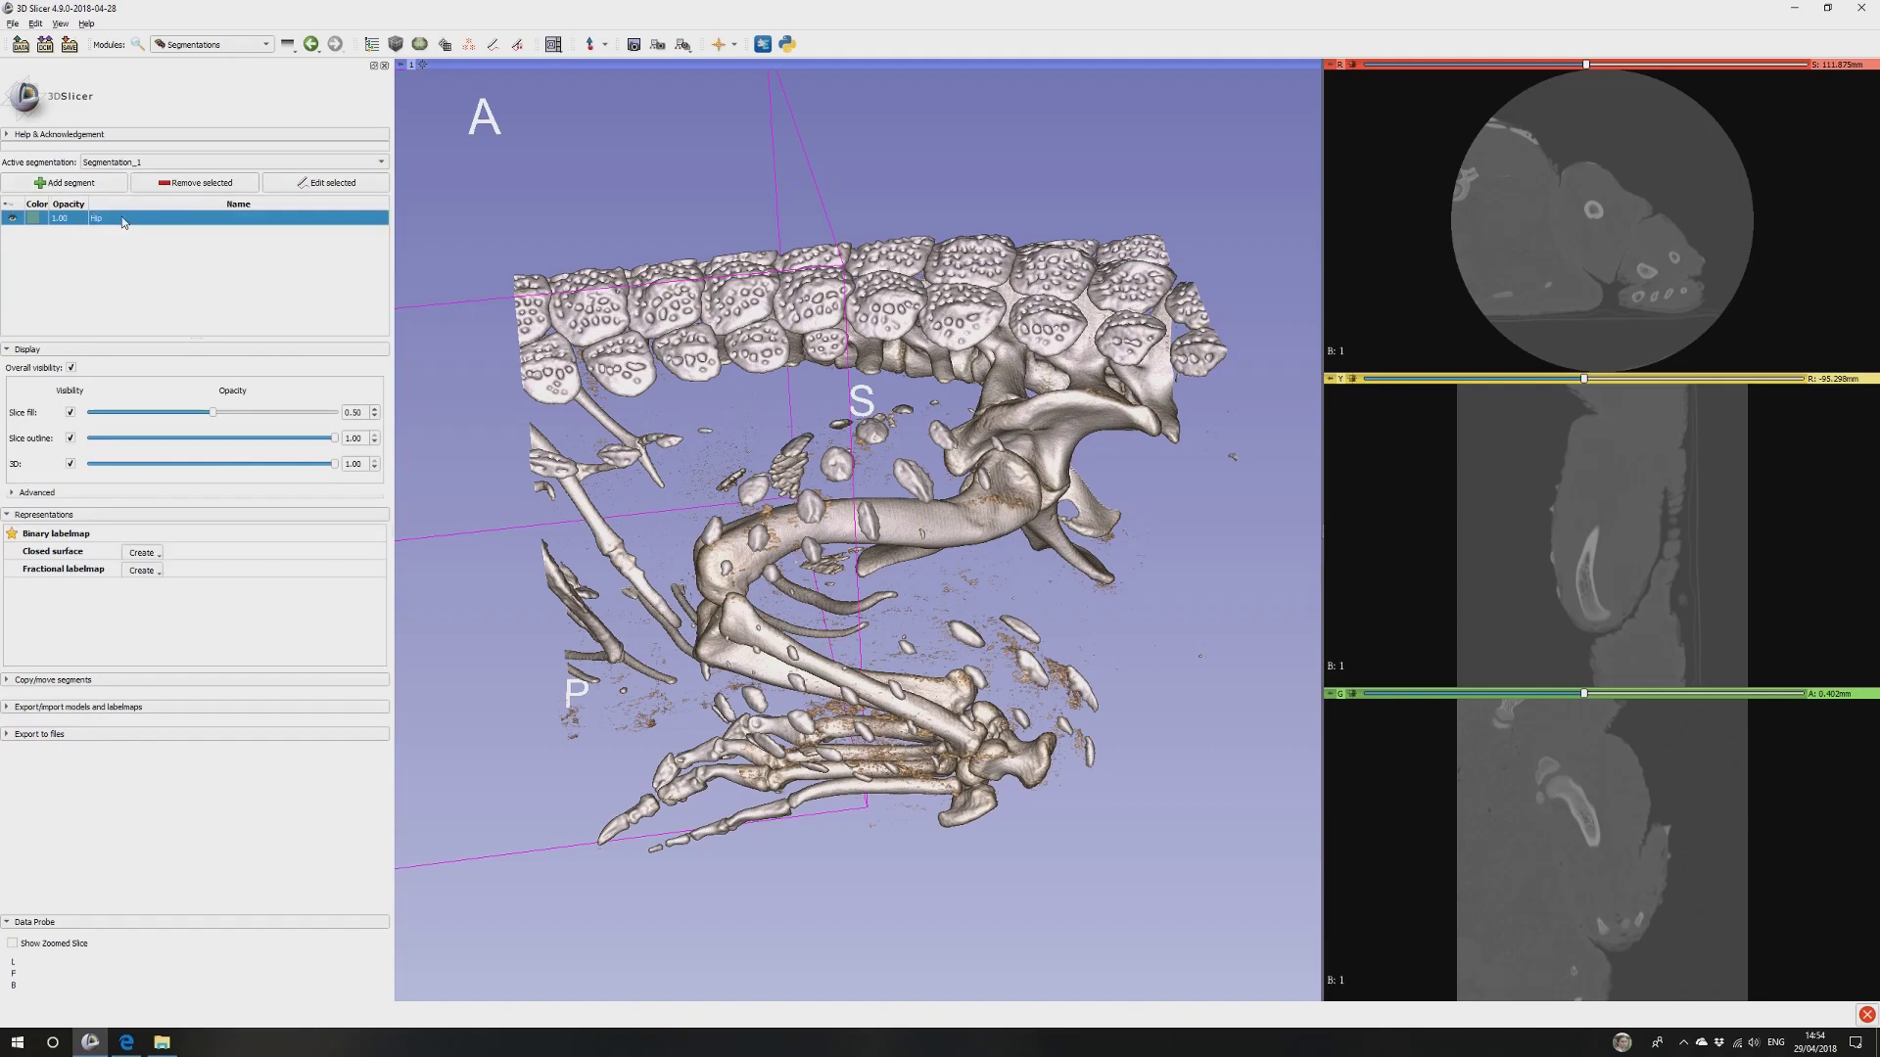
Open the Hip segment in the Segment Editor with volume 1 as the master volume.
{"action": "left_click", "coordinate": [266, 188]}
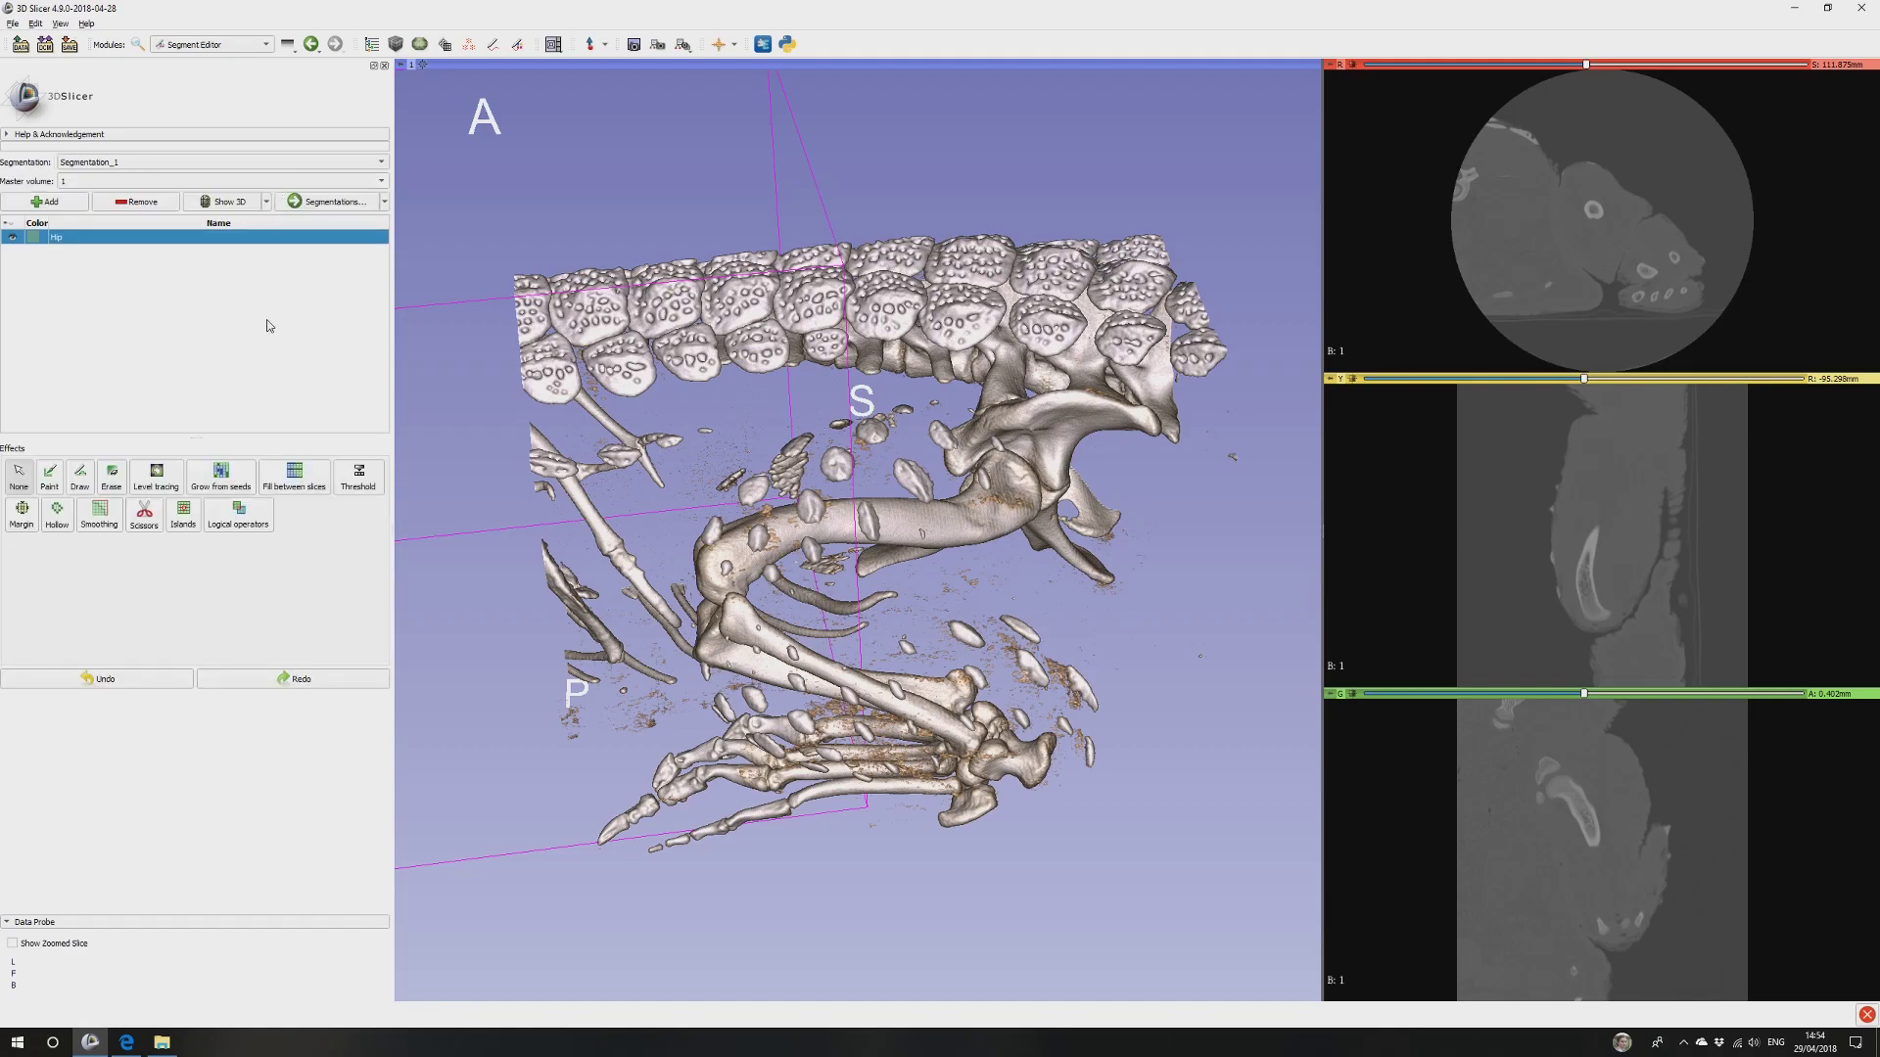
{"action": "left_click", "coordinate": [94, 181]}
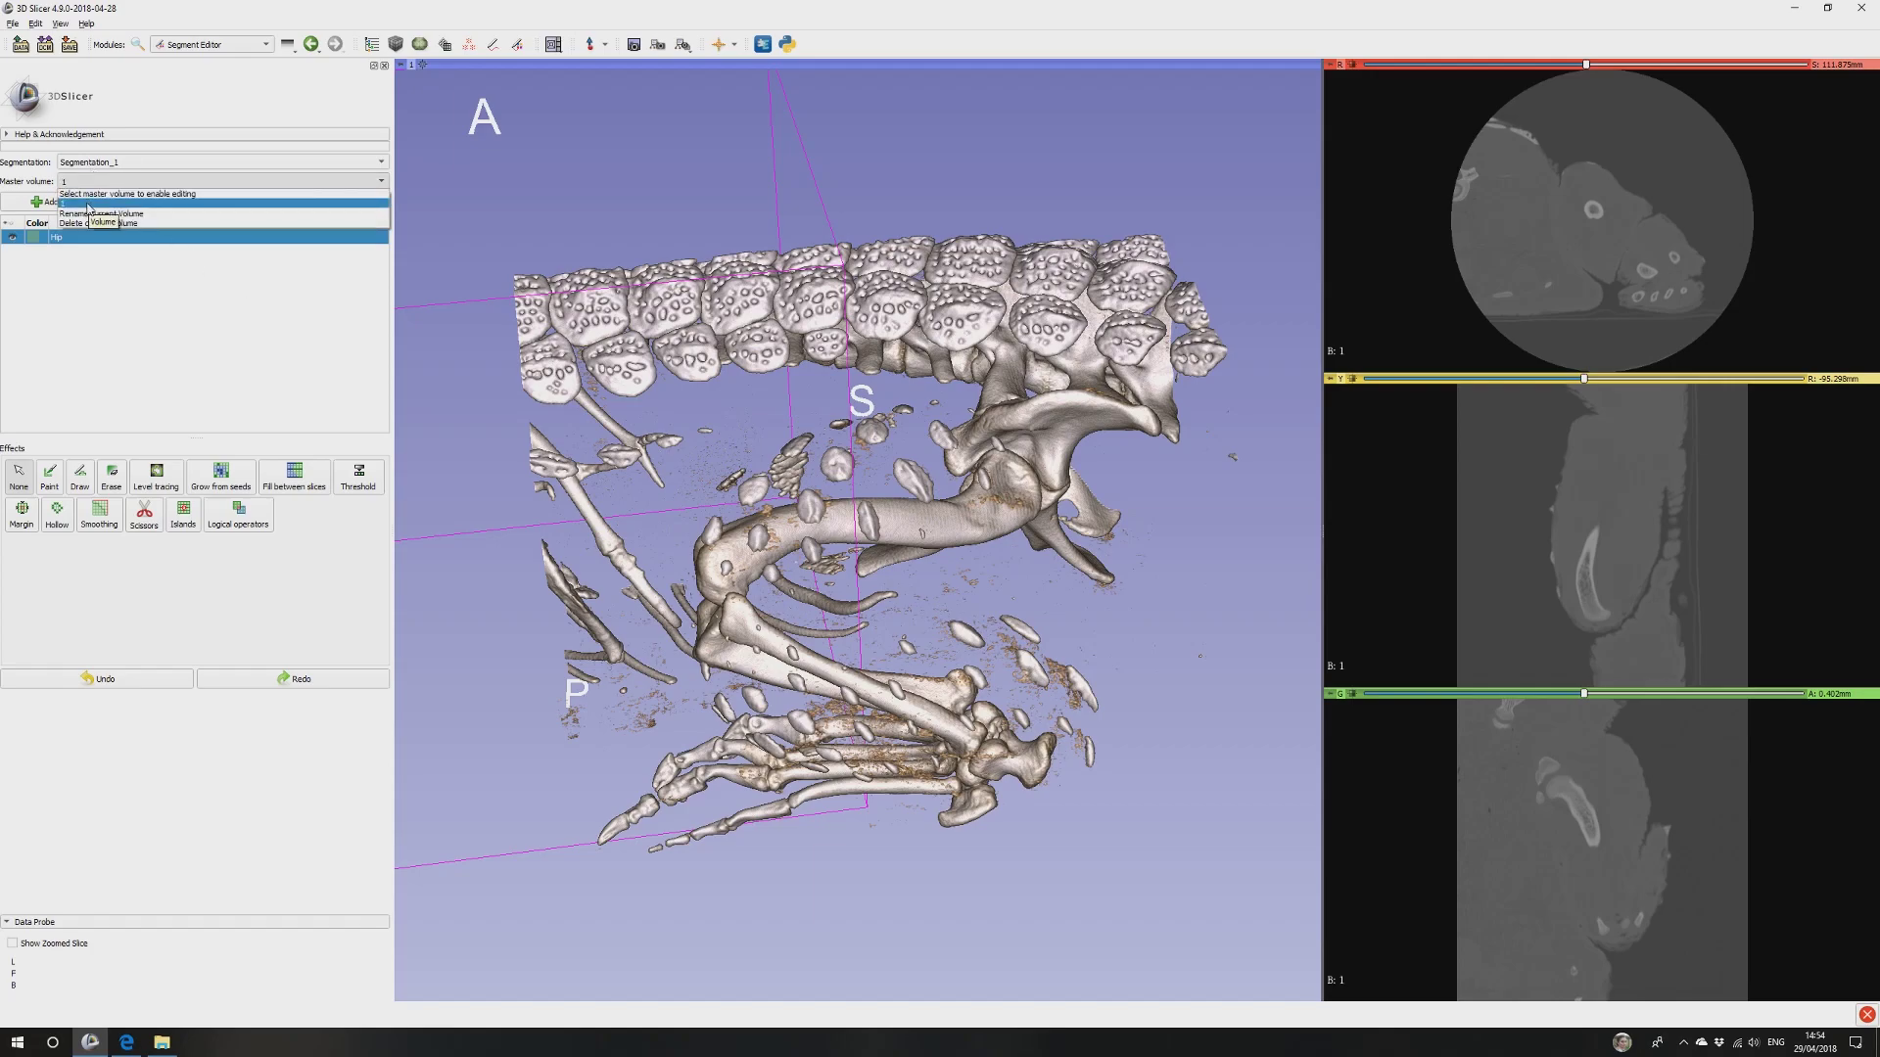
{"action": "left_click", "coordinate": [88, 204]}
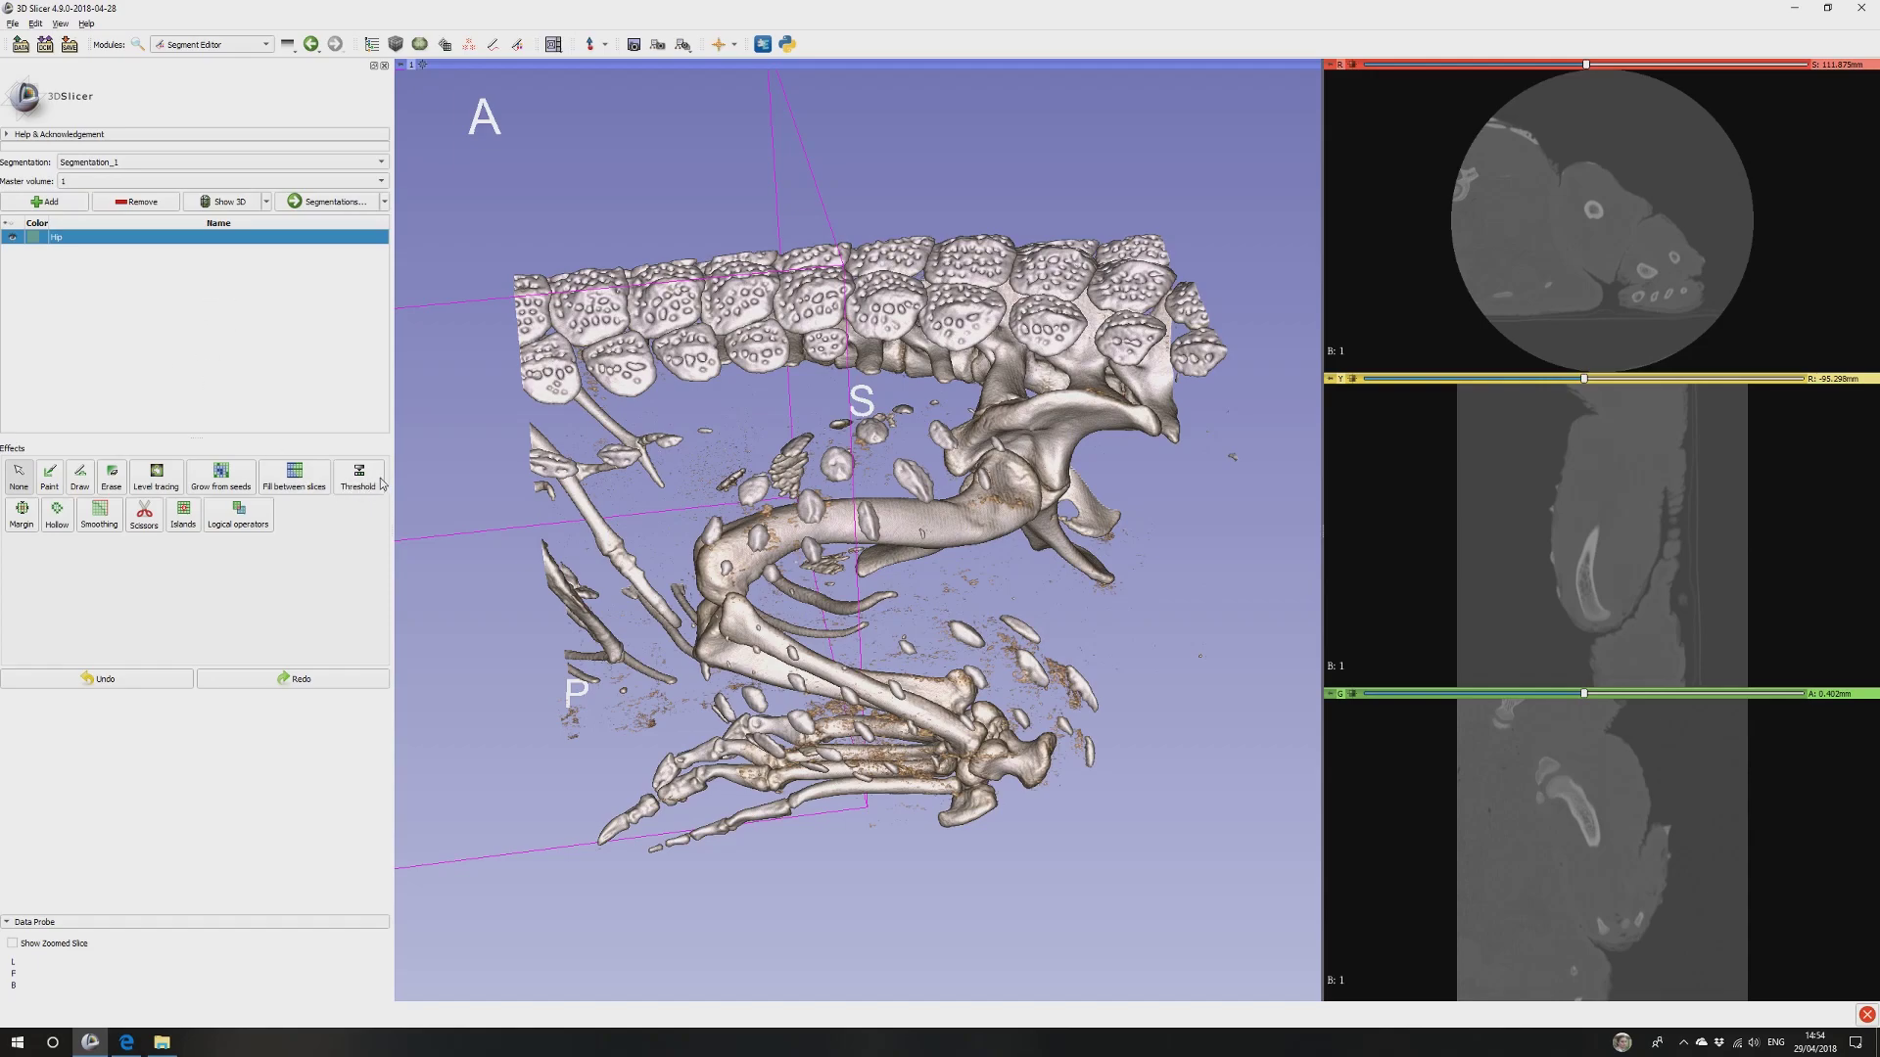
Hide the volume rendering of volume 1 from the 3D view.
{"action": "left_click", "coordinate": [235, 45]}
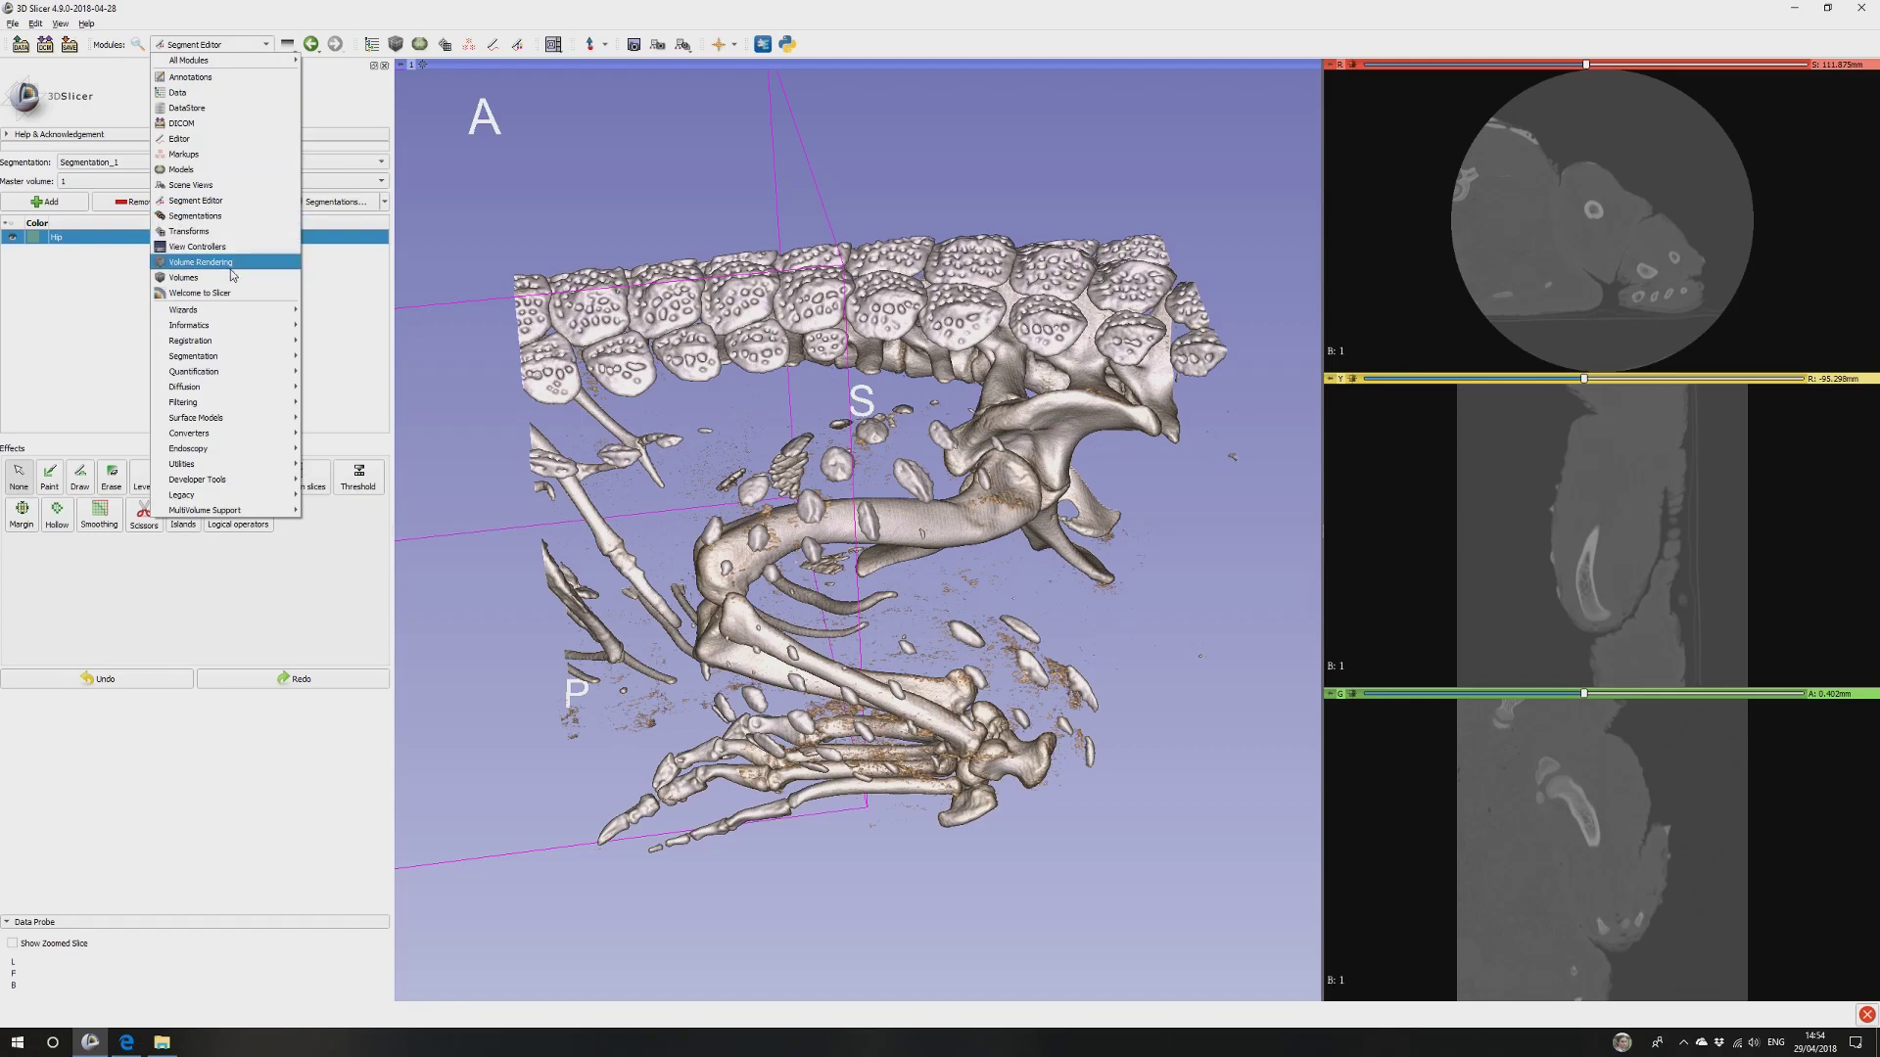
{"action": "left_click", "coordinate": [232, 267]}
{"action": "left_click", "coordinate": [12, 162]}
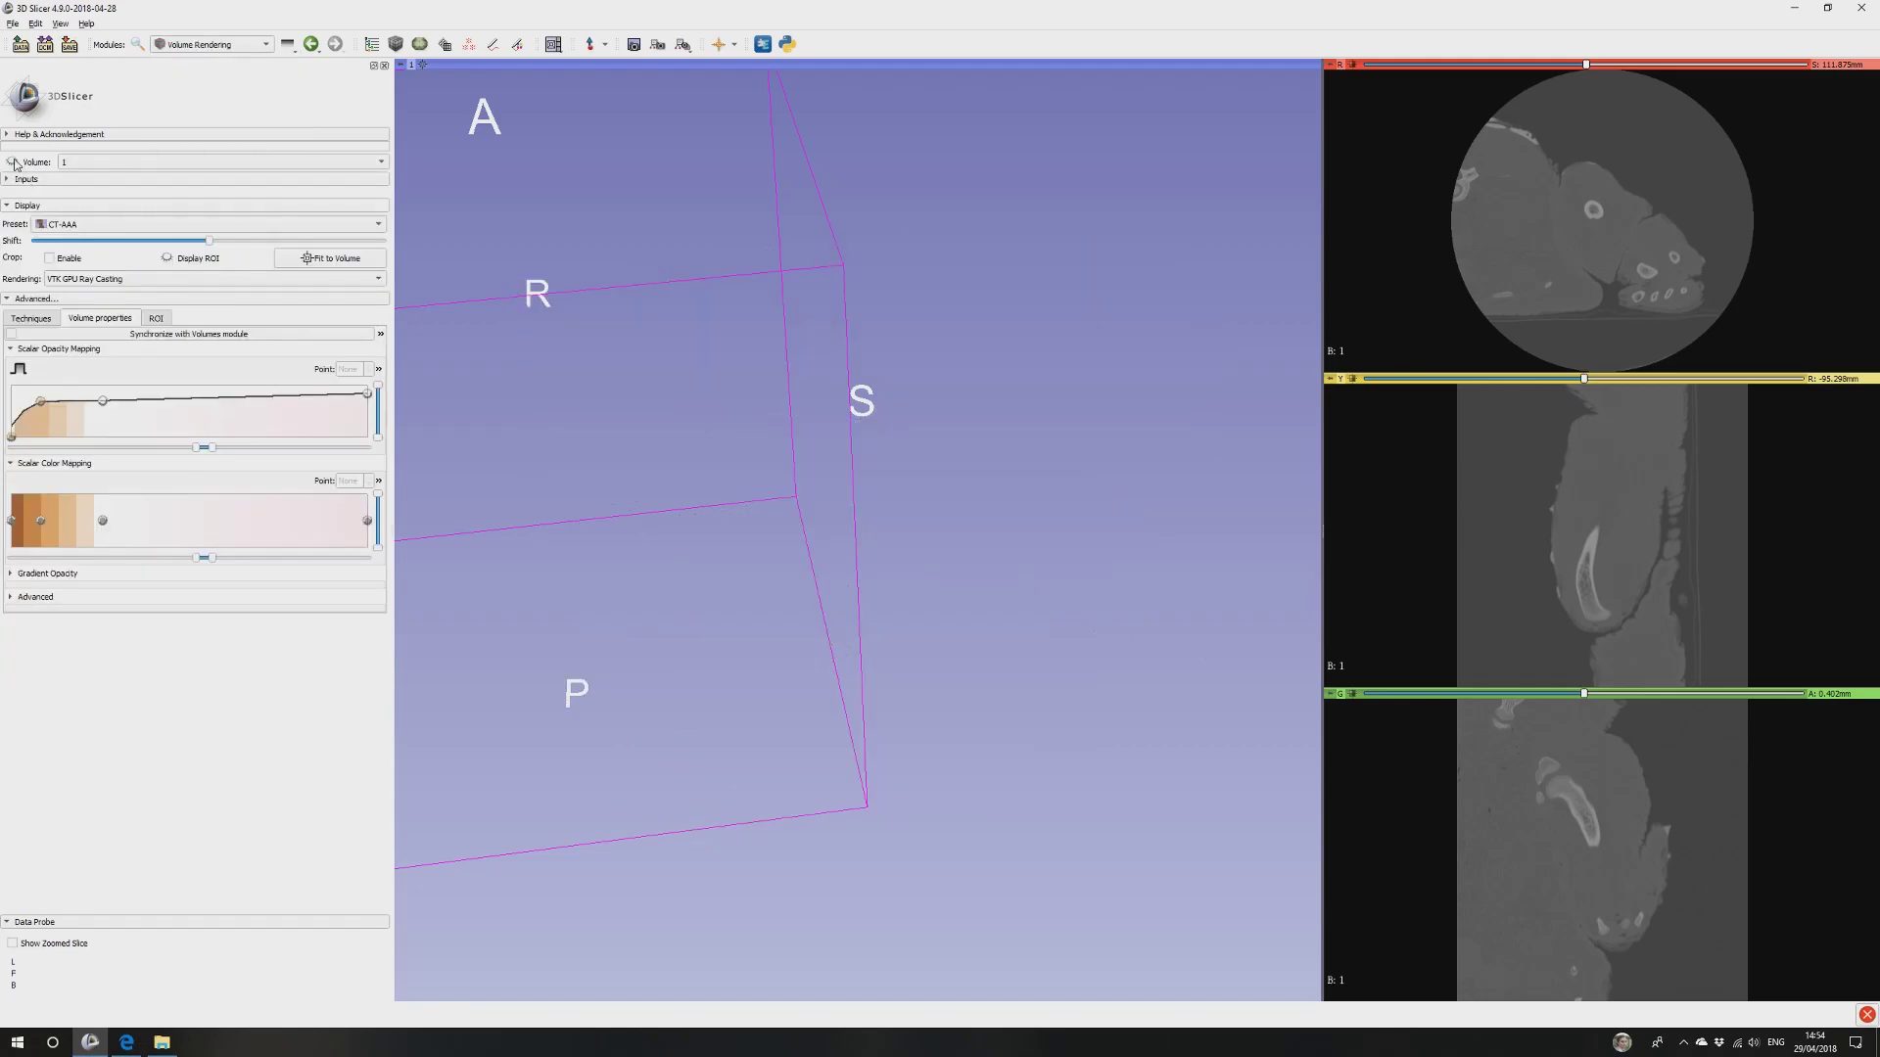
Set the Hip segment's threshold range to about 1039 to 31743 in the Segment Editor and check the bone coverage on sagittal slices.
{"action": "left_click", "coordinate": [224, 48]}
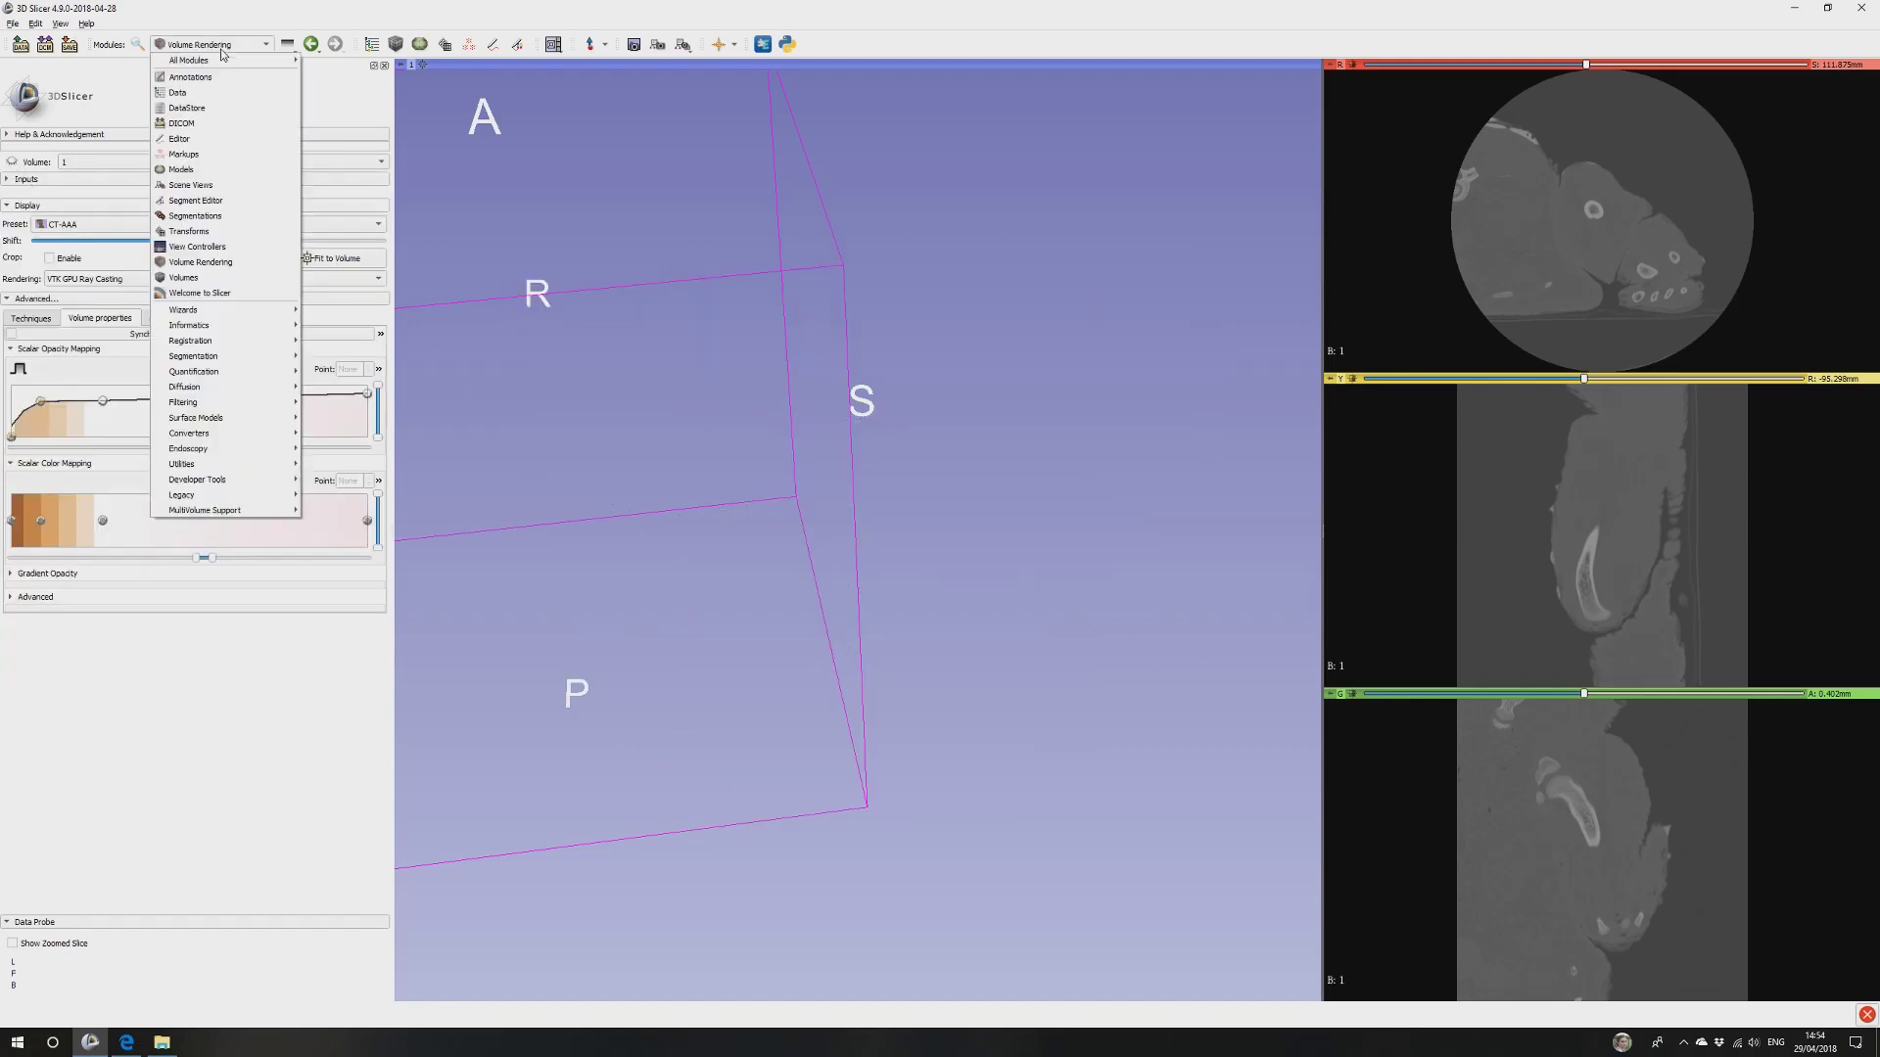
{"action": "left_click", "coordinate": [218, 201]}
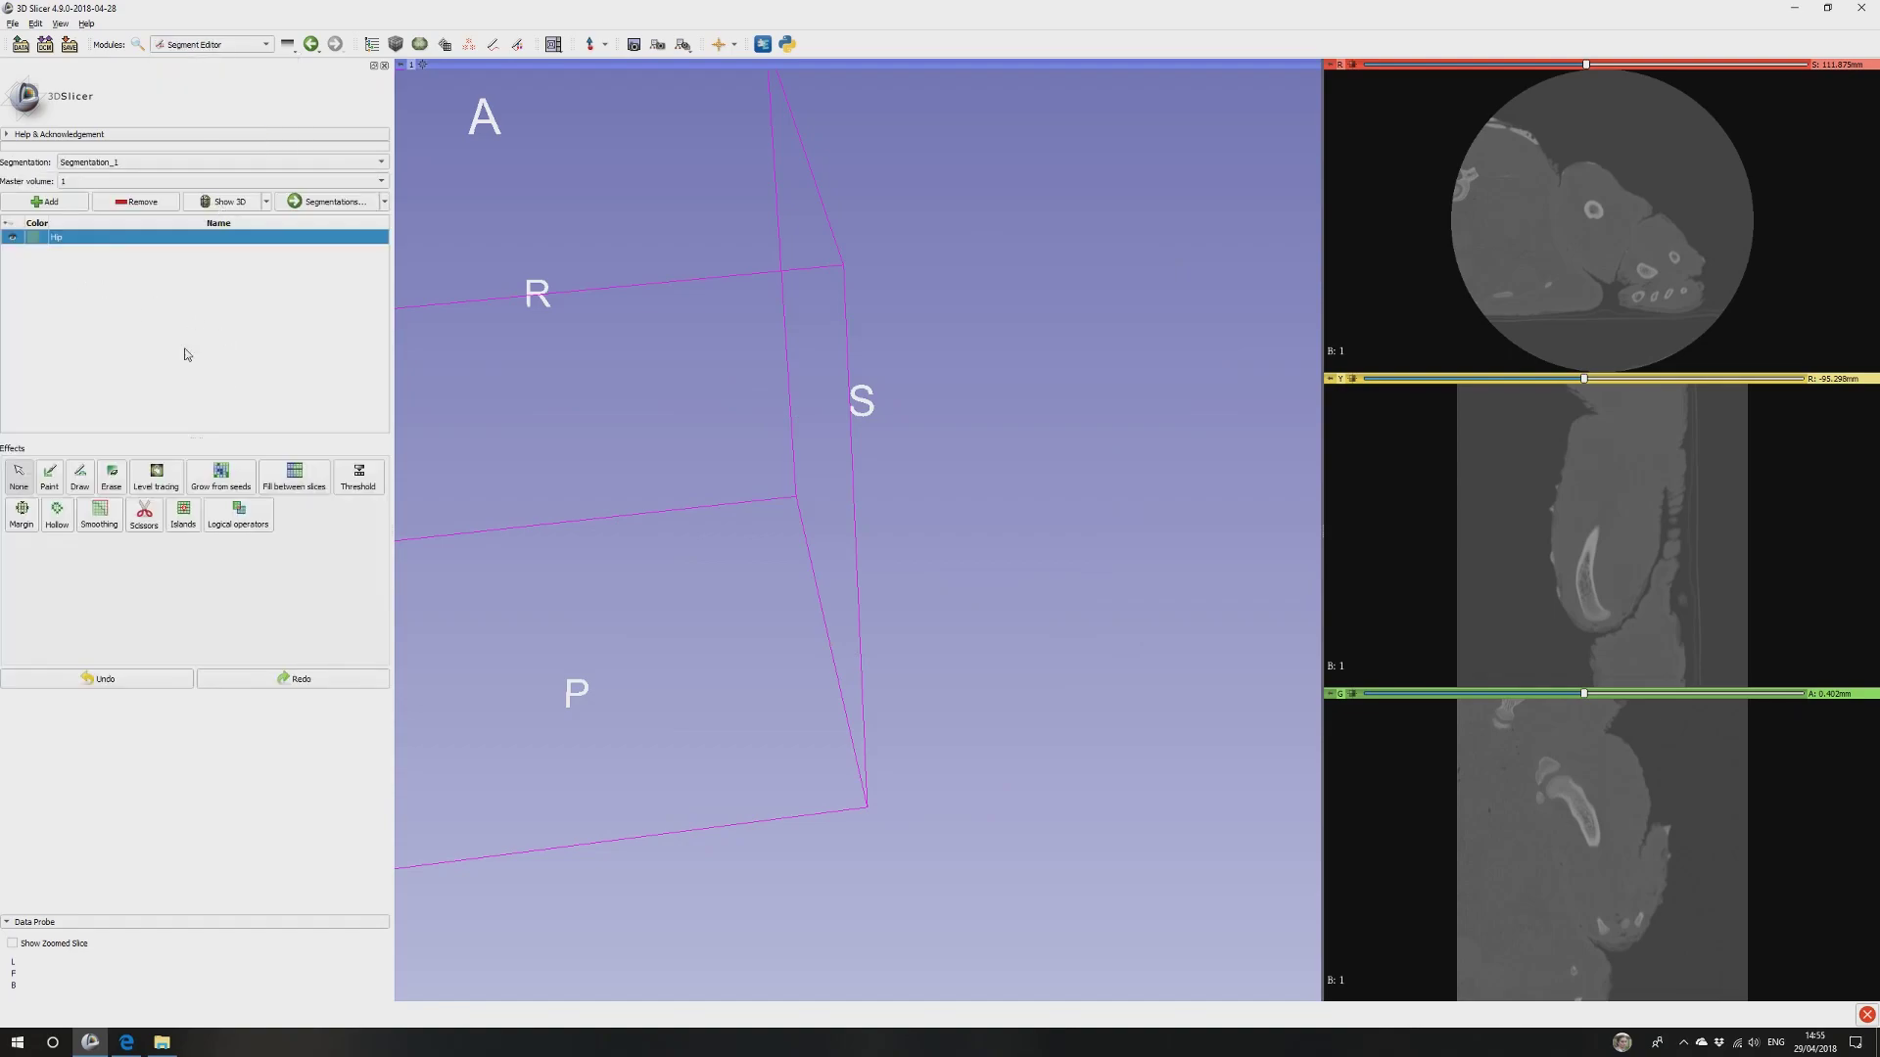
{"action": "left_click", "coordinate": [372, 487]}
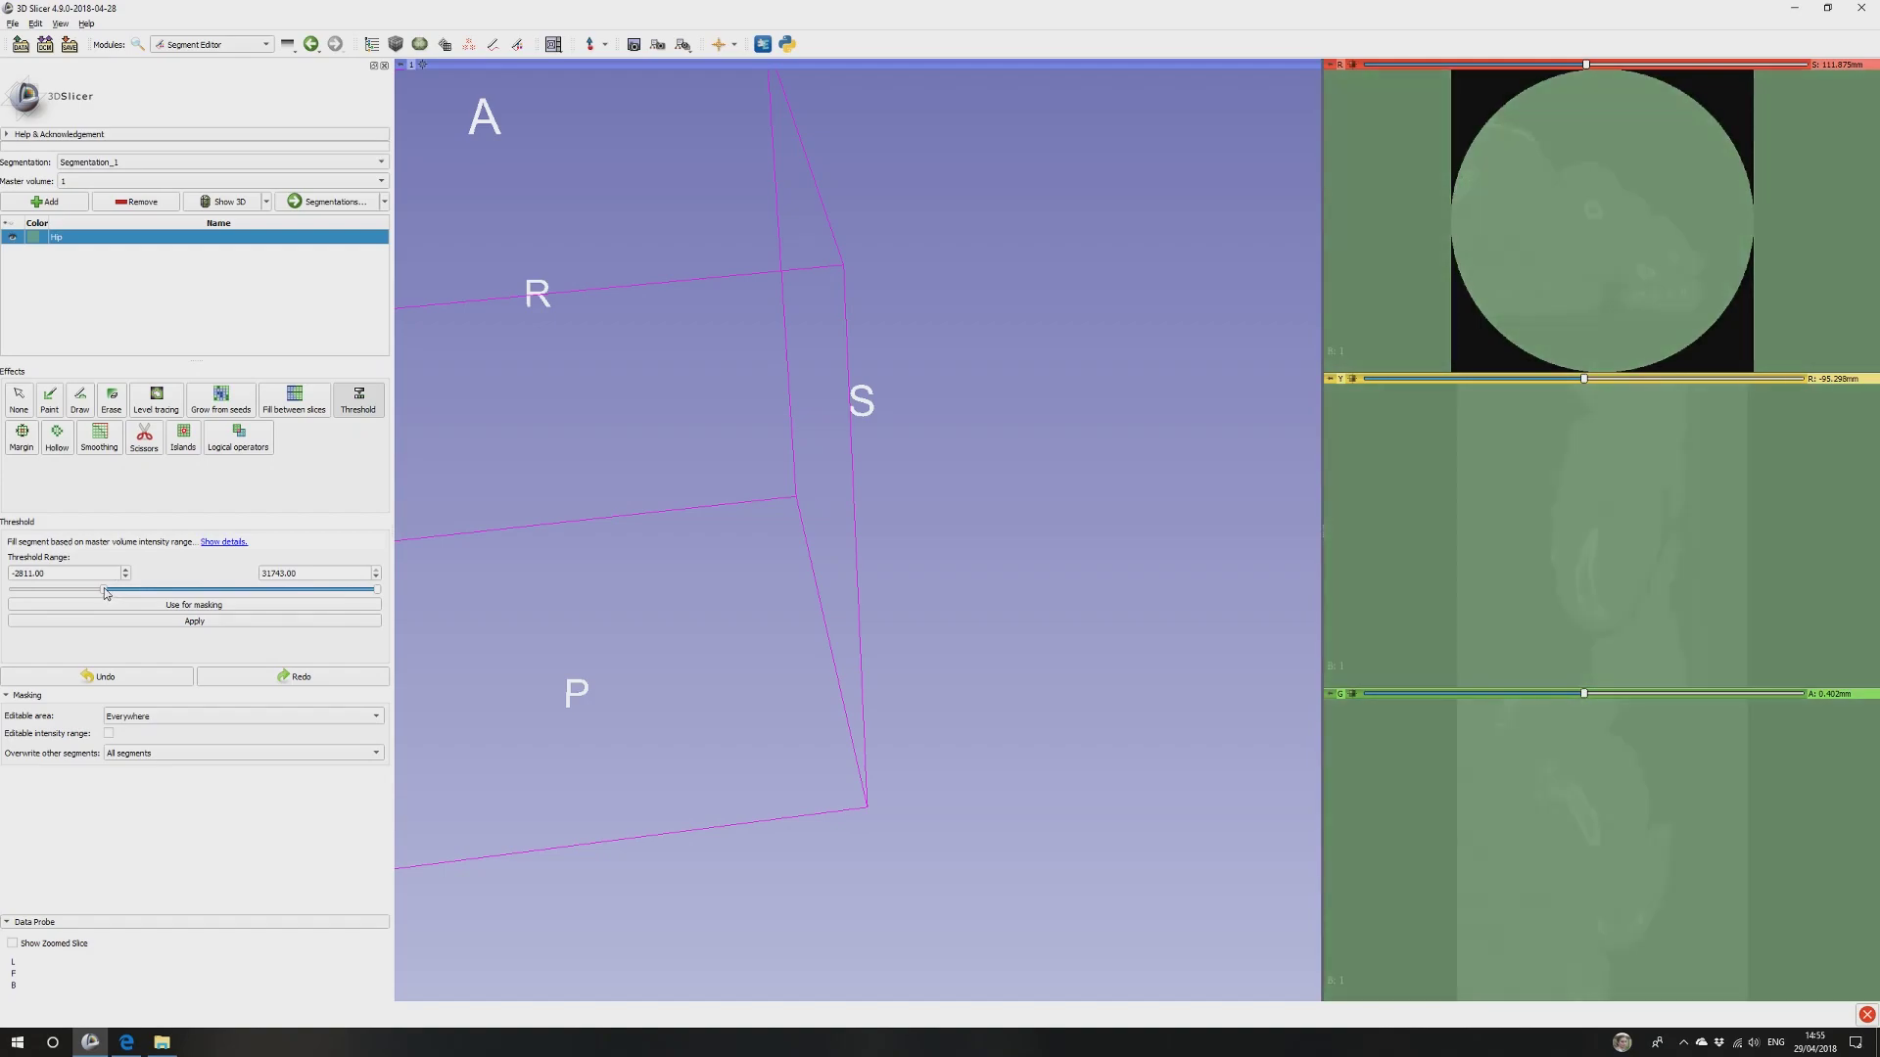
{"action": "left_click_drag", "start_coordinate": [104, 589], "coordinate": [124, 591]}
{"action": "mouse_move", "coordinate": [376, 590]}
{"action": "left_mouse_down"}
{"action": "mouse_move", "coordinate": [315, 593]}
{"action": "mouse_move", "coordinate": [380, 592]}
{"action": "left_mouse_up"}
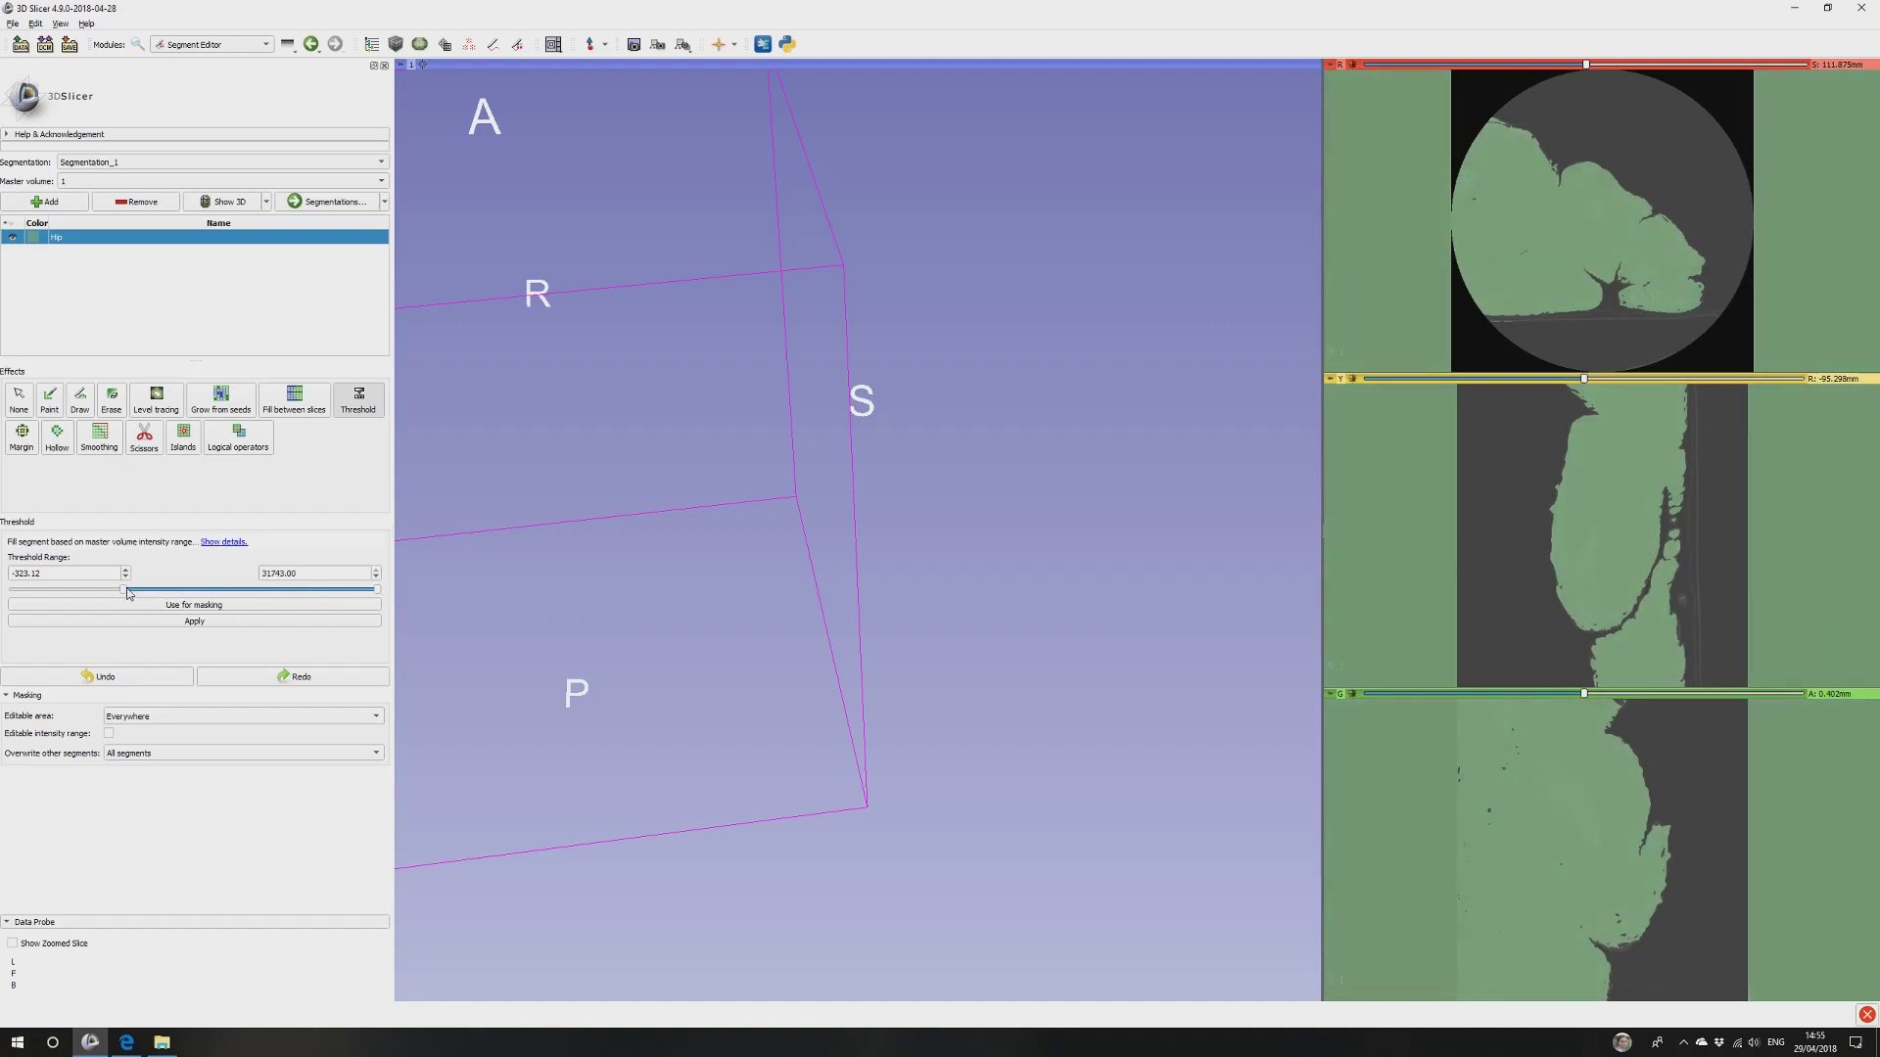
{"action": "left_click_drag", "start_coordinate": [126, 591], "coordinate": [148, 598]}
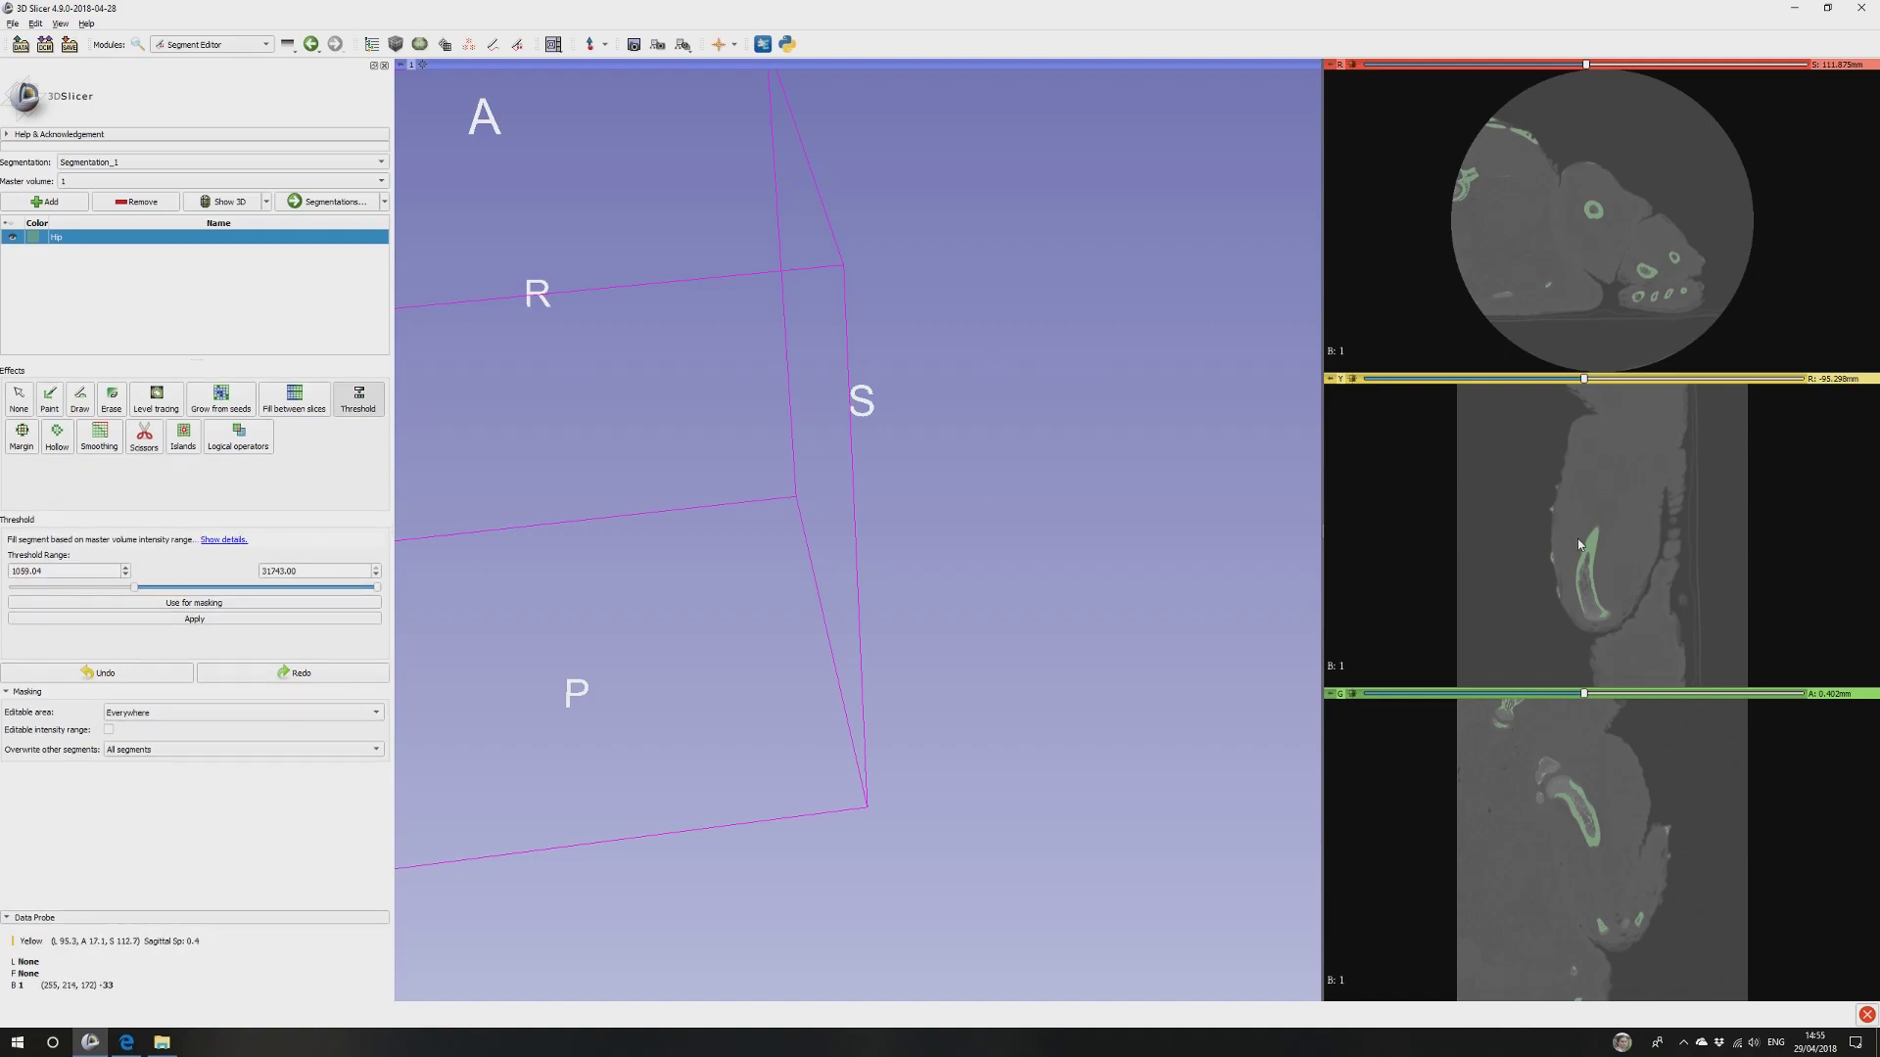
{"action": "left_click_drag", "start_coordinate": [1583, 379], "coordinate": [1626, 391]}
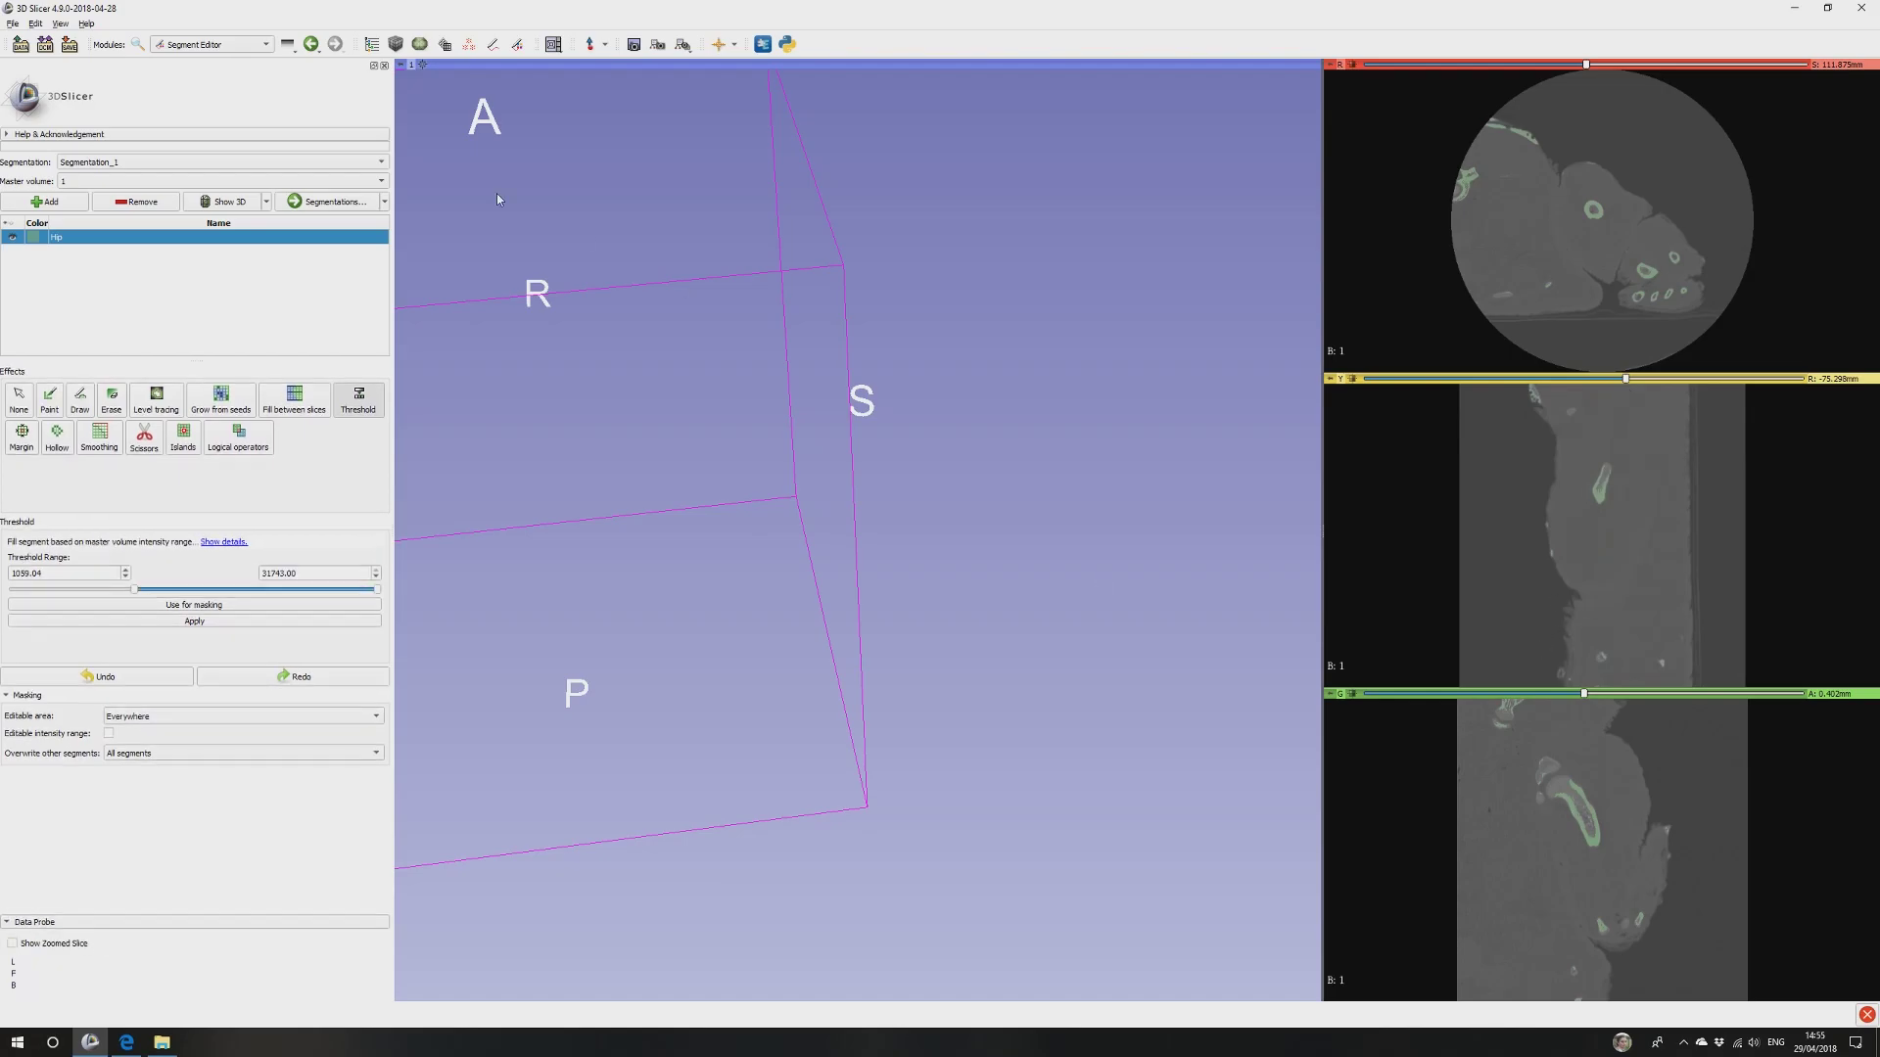
Show the volume rendering of volume 1 in the 3D view again and return to the Segment Editor.
{"action": "left_click", "coordinate": [195, 51]}
{"action": "left_click", "coordinate": [220, 269]}
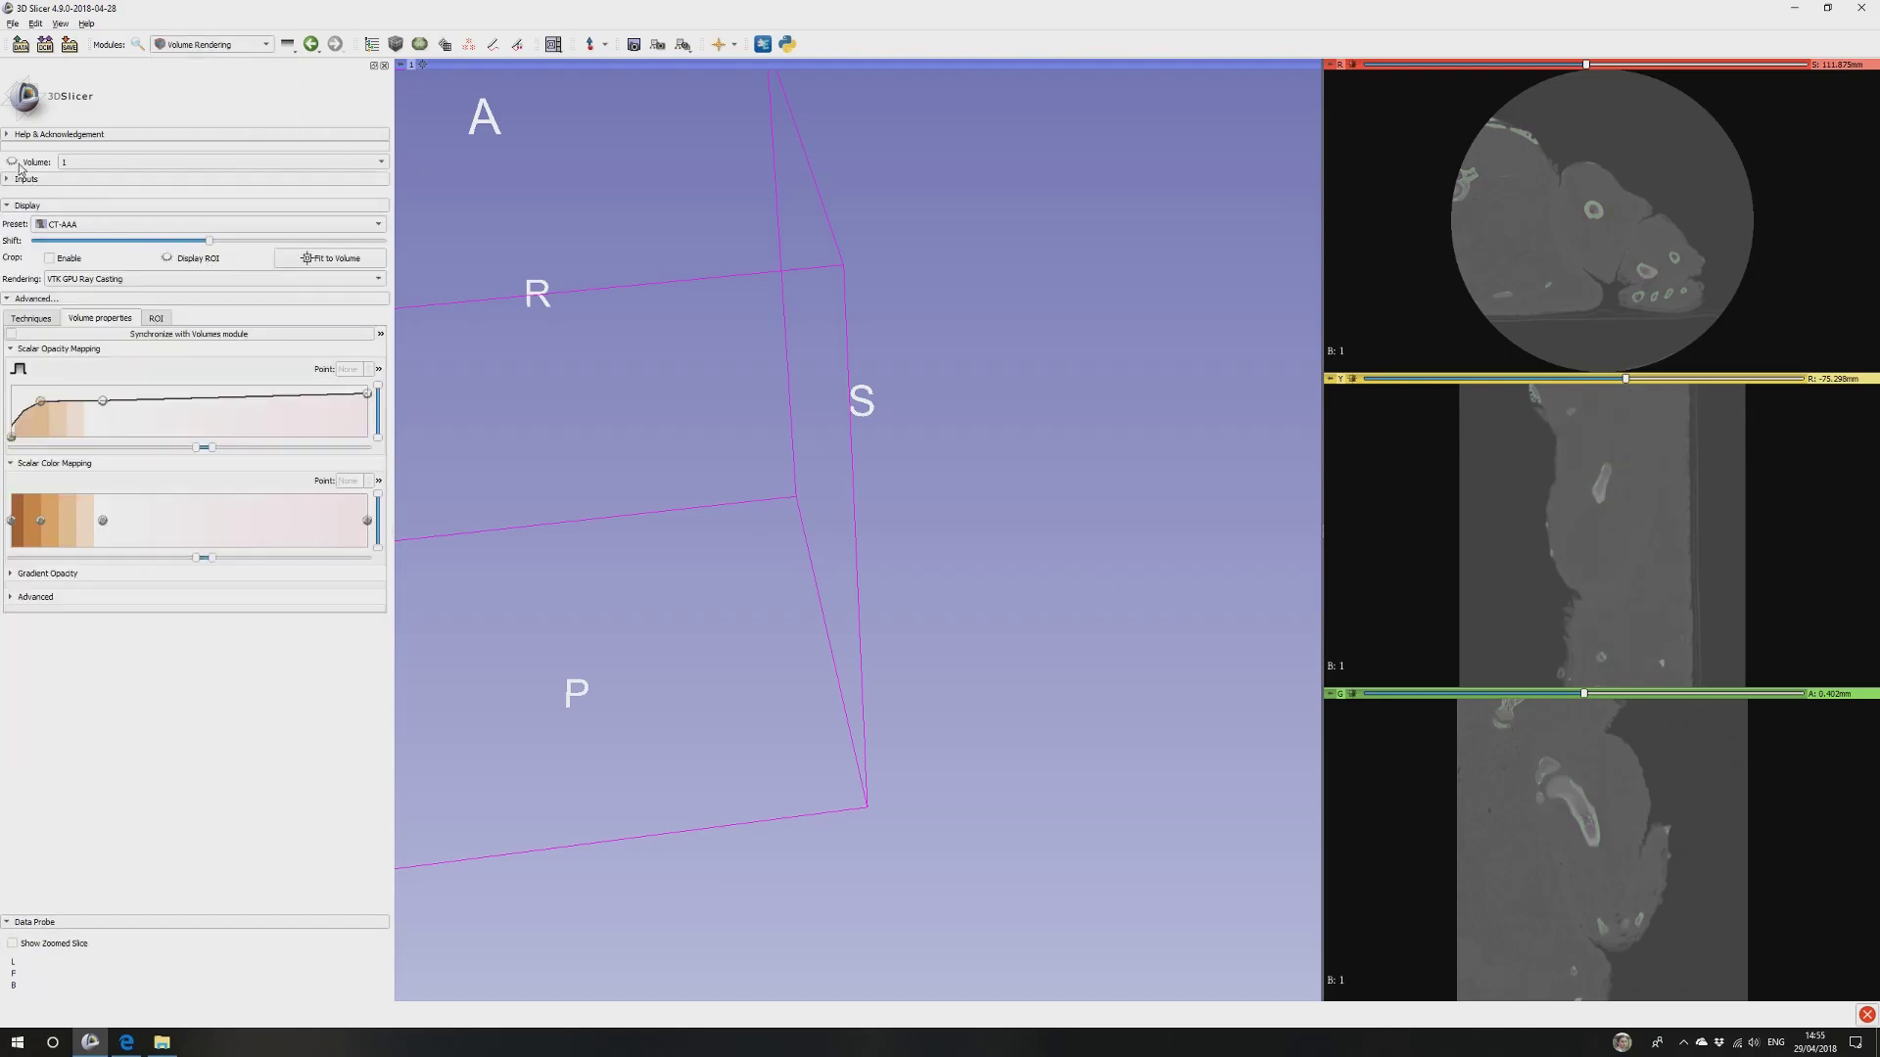
{"action": "left_click", "coordinate": [211, 44]}
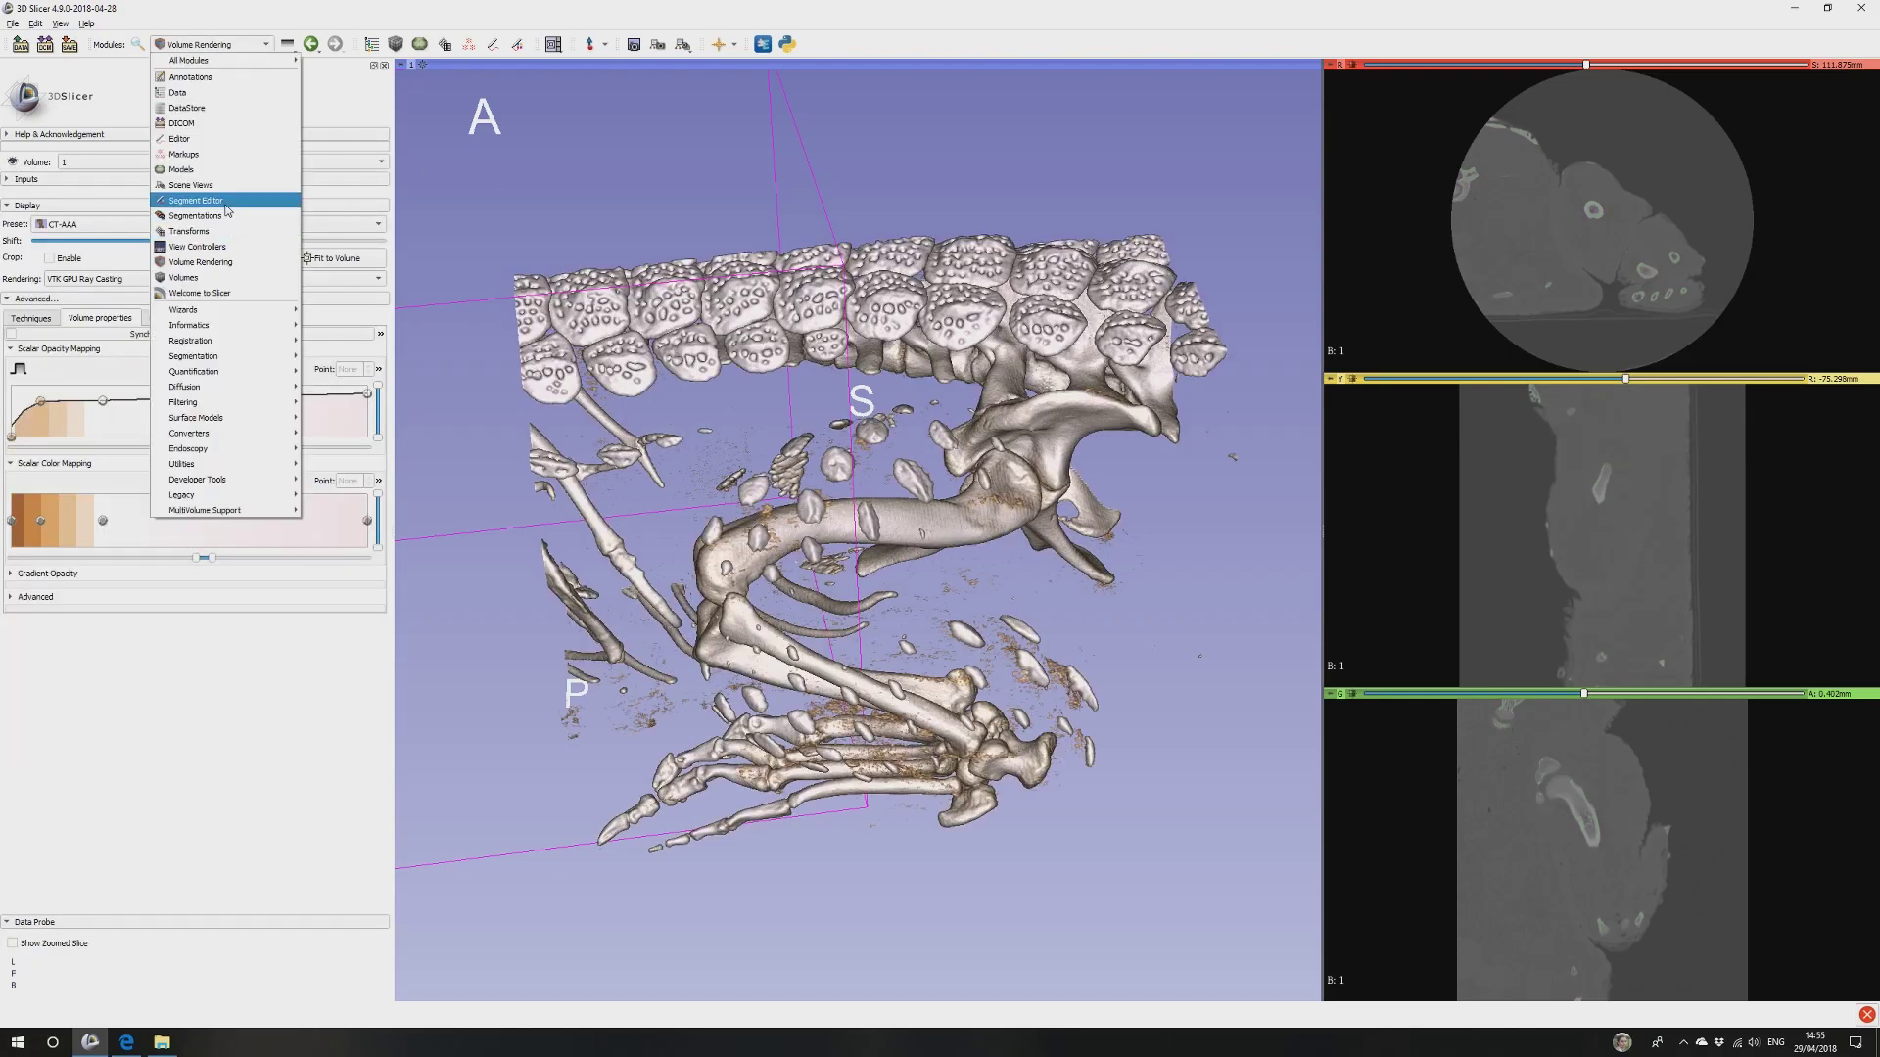
{"action": "left_click", "coordinate": [225, 199]}
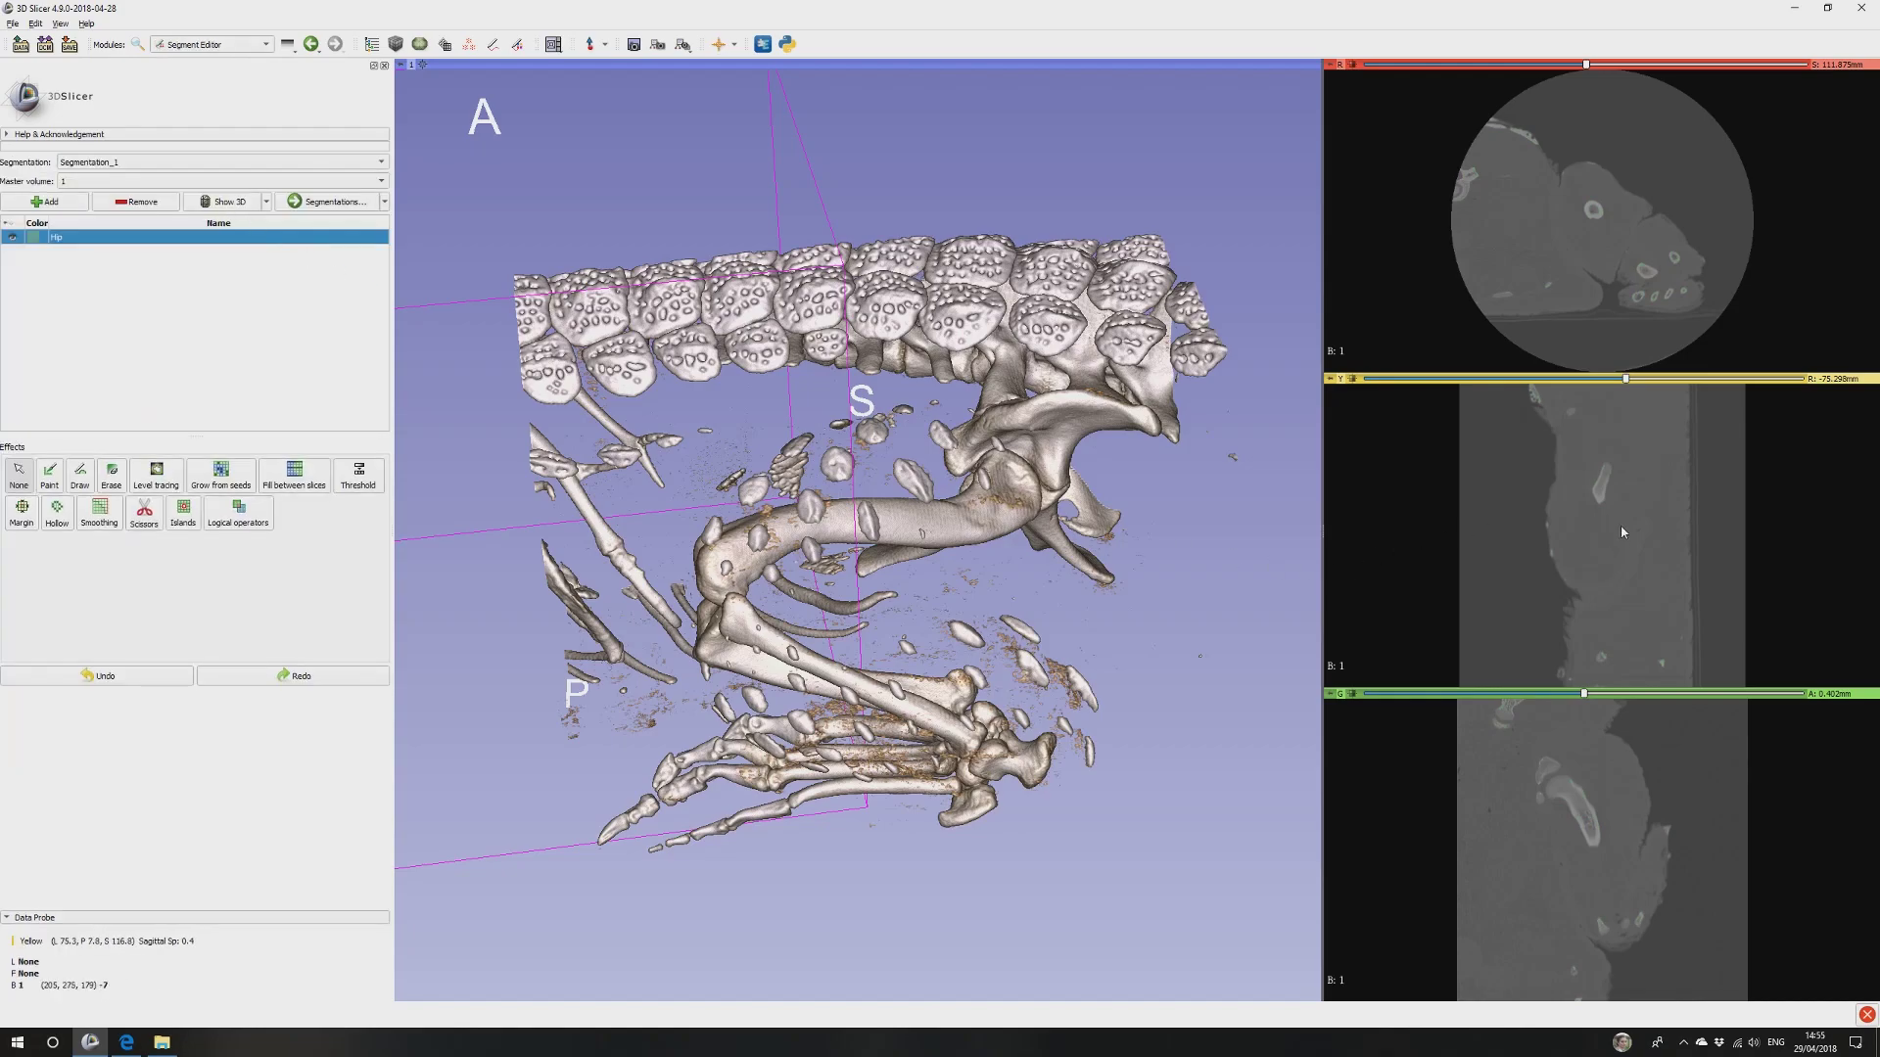
Display the sagittal slice in the 3D view and move it through the bones to about R -62.3 mm.
{"action": "mouse_move", "coordinate": [1340, 378]}
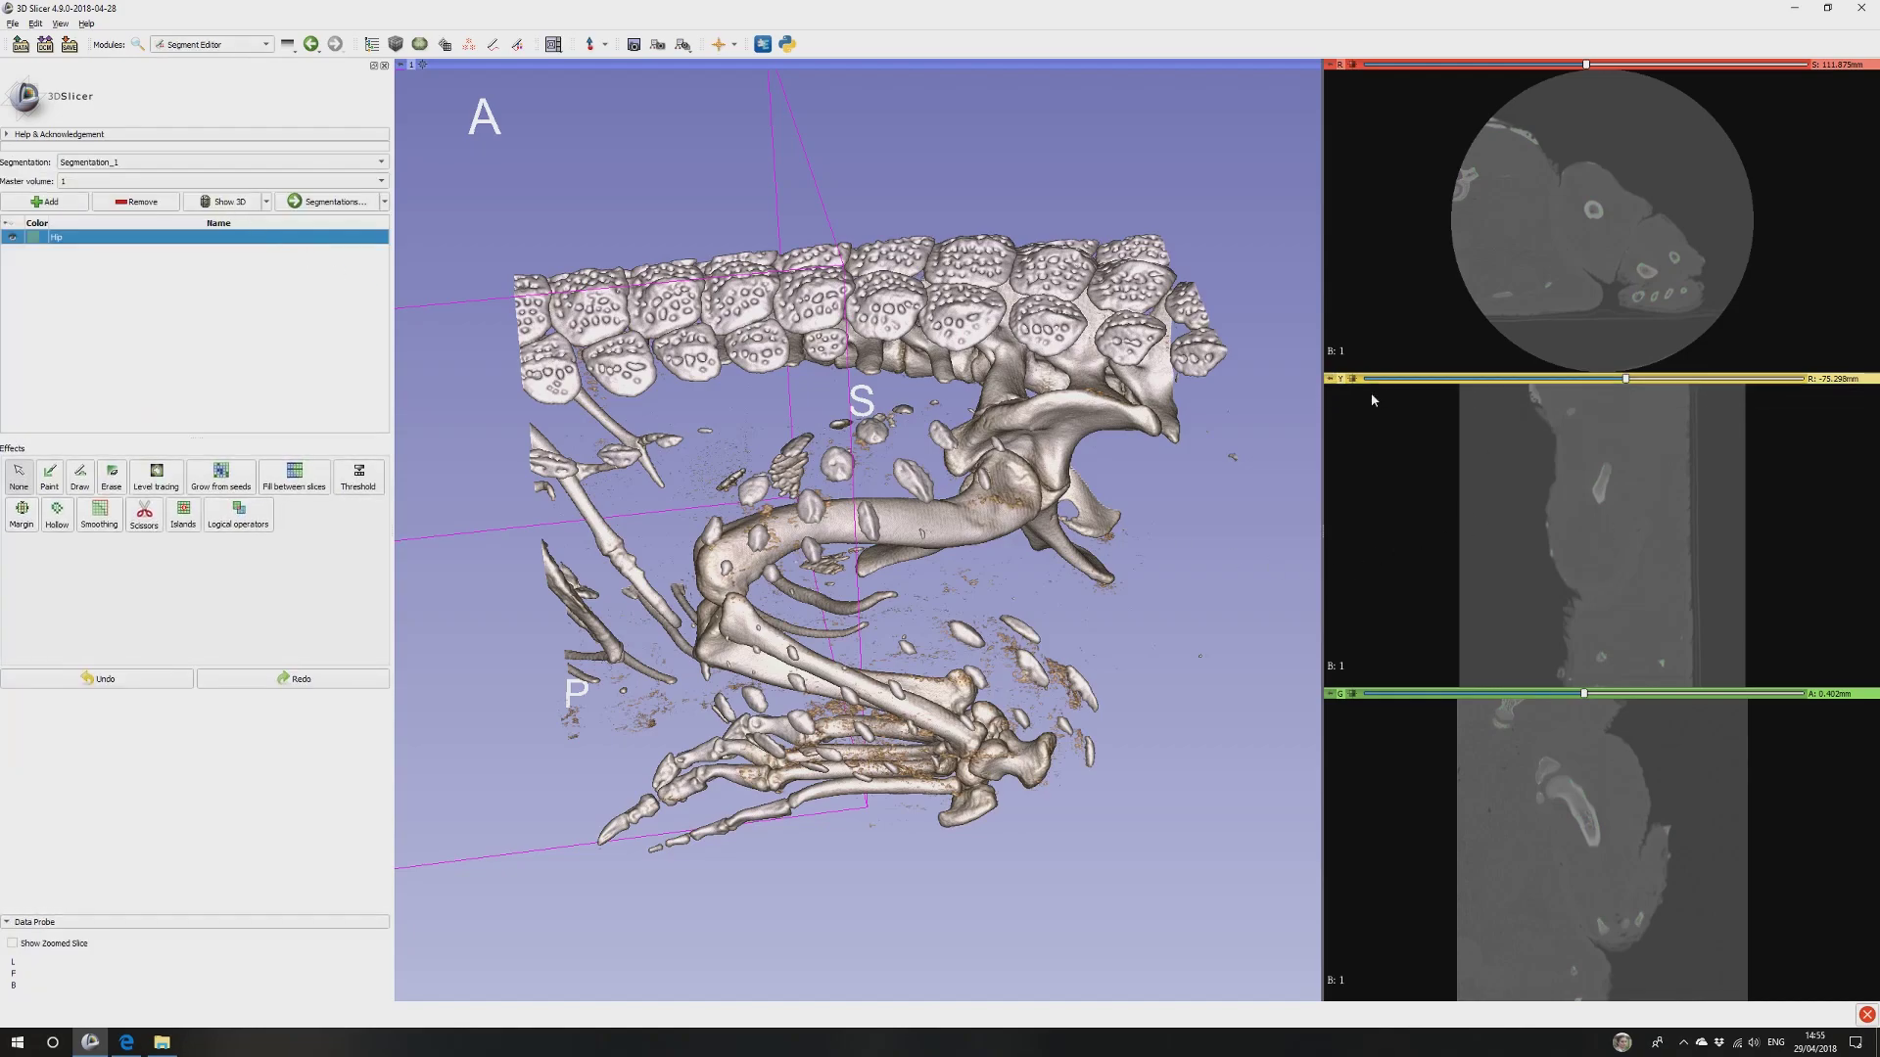
{"action": "left_click", "coordinate": [1370, 394]}
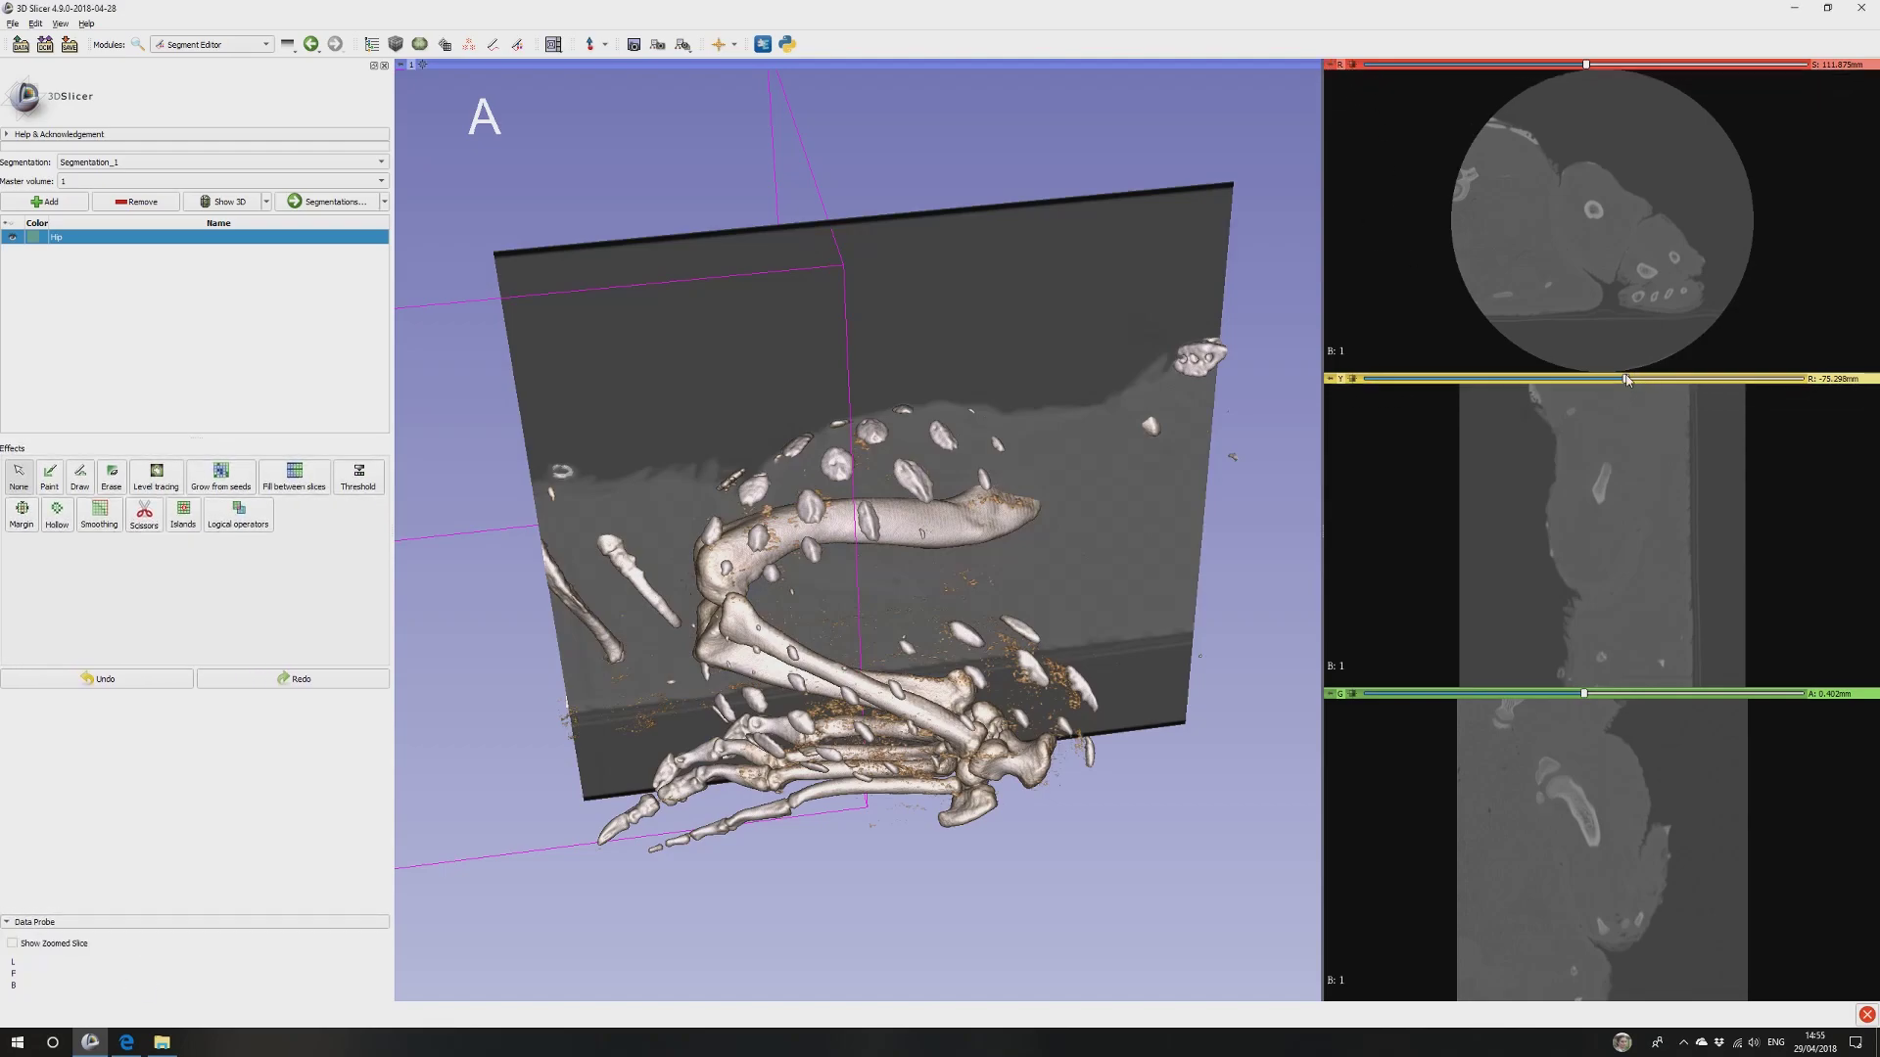
{"action": "left_click_drag", "start_coordinate": [1628, 383], "coordinate": [1654, 384]}
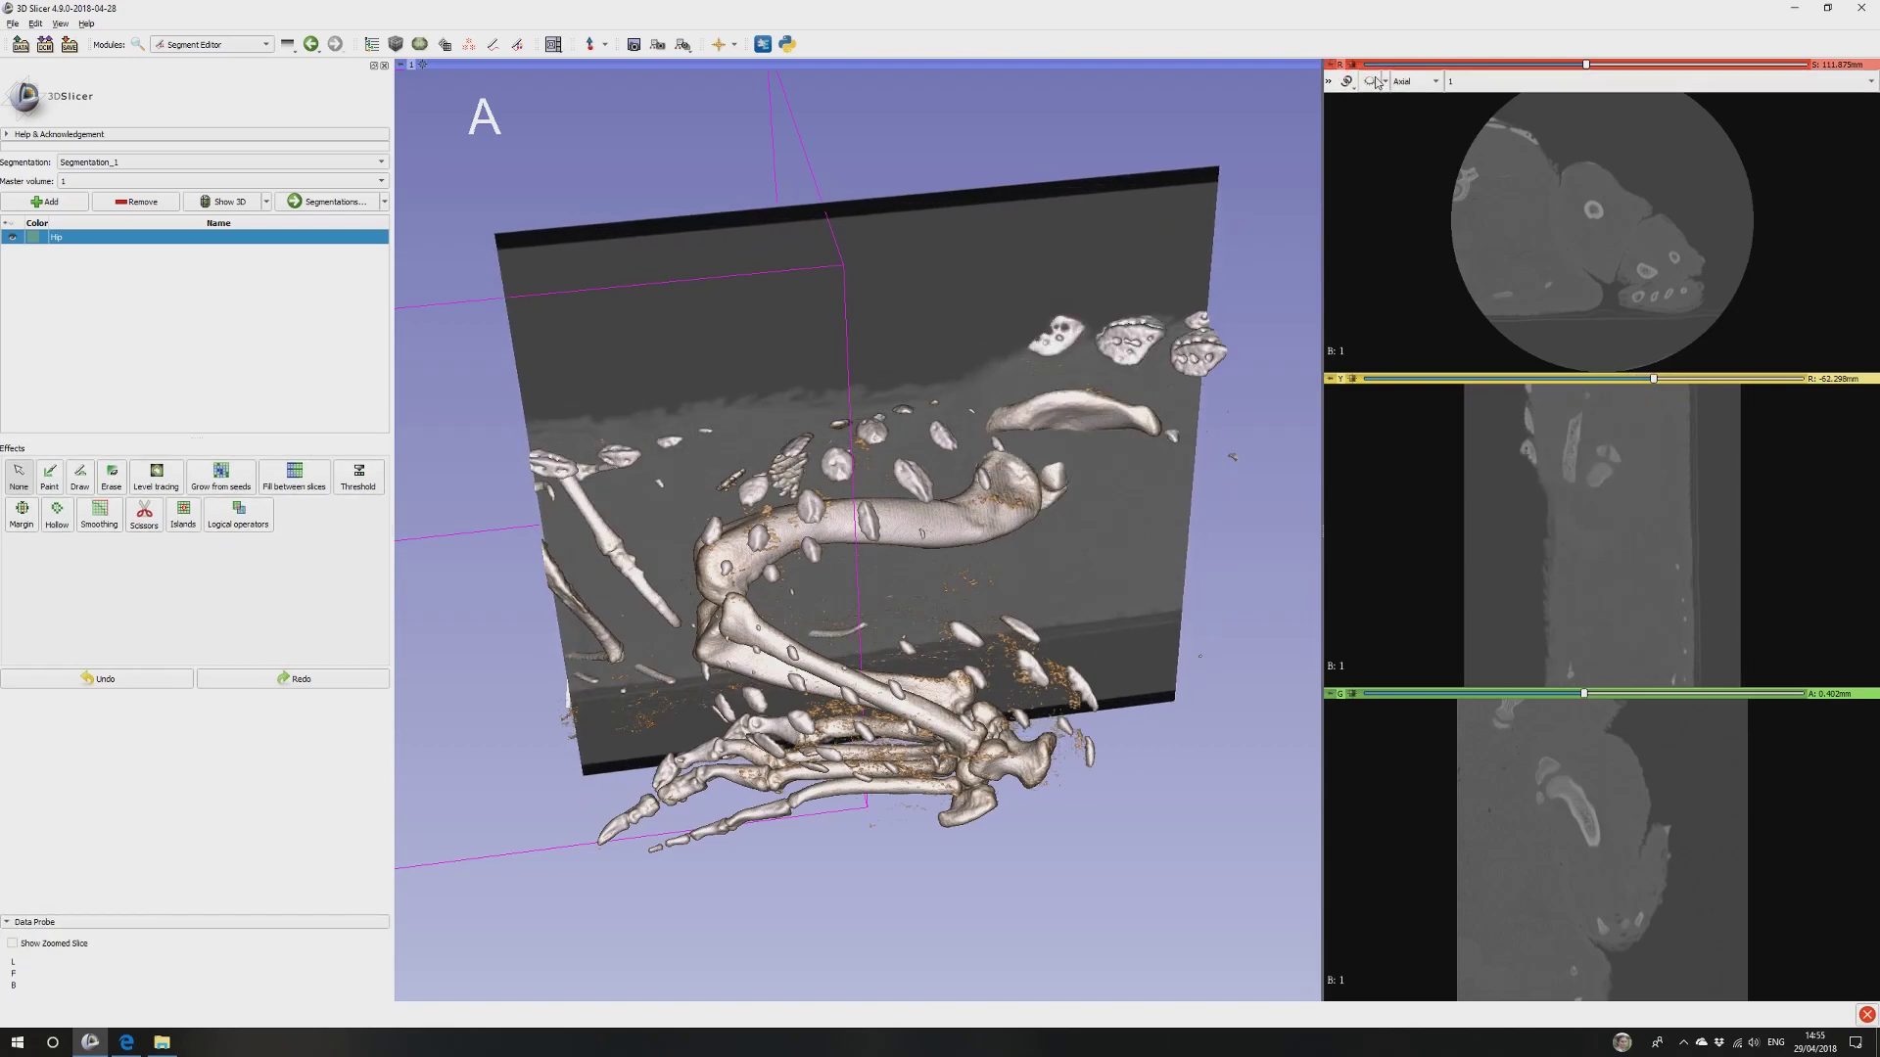
Display the axial slice in the 3D view and move it to the hip at about S 169.9 mm.
{"action": "left_click", "coordinate": [1373, 81]}
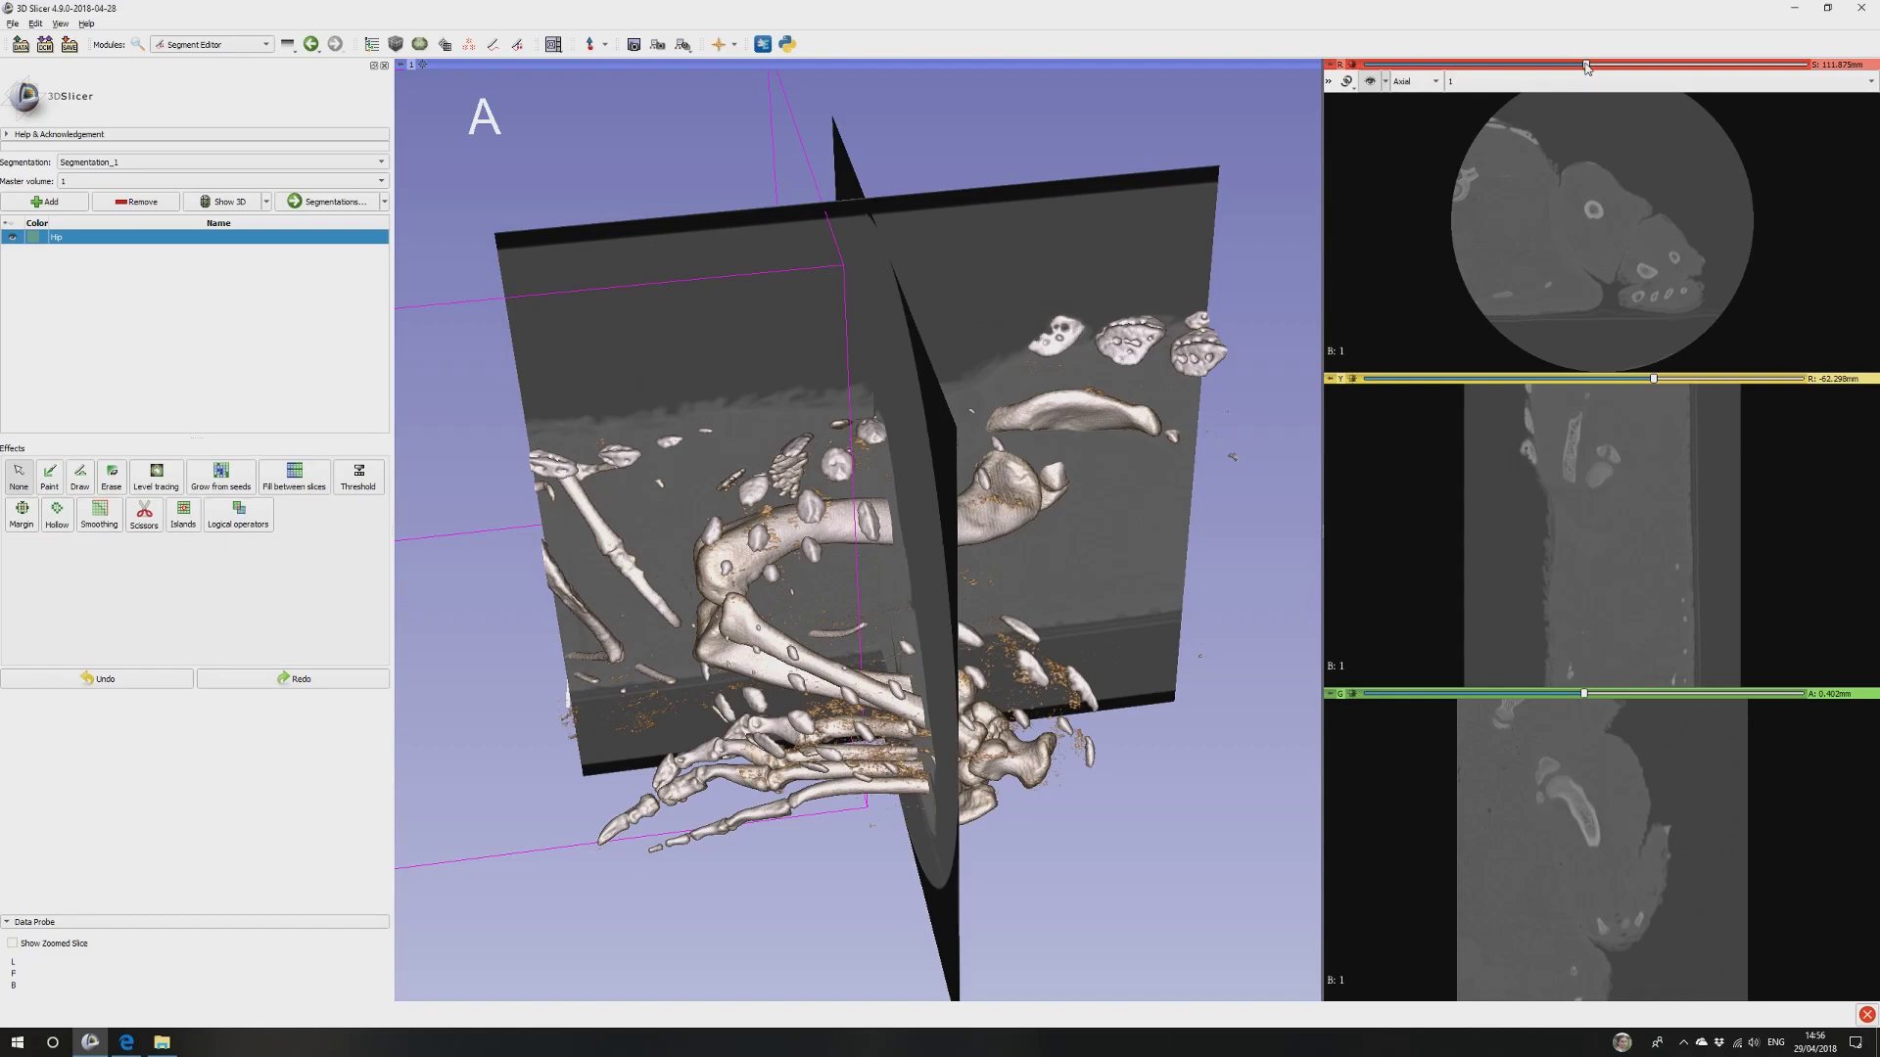
{"action": "left_click_drag", "start_coordinate": [1587, 66], "coordinate": [1696, 101]}
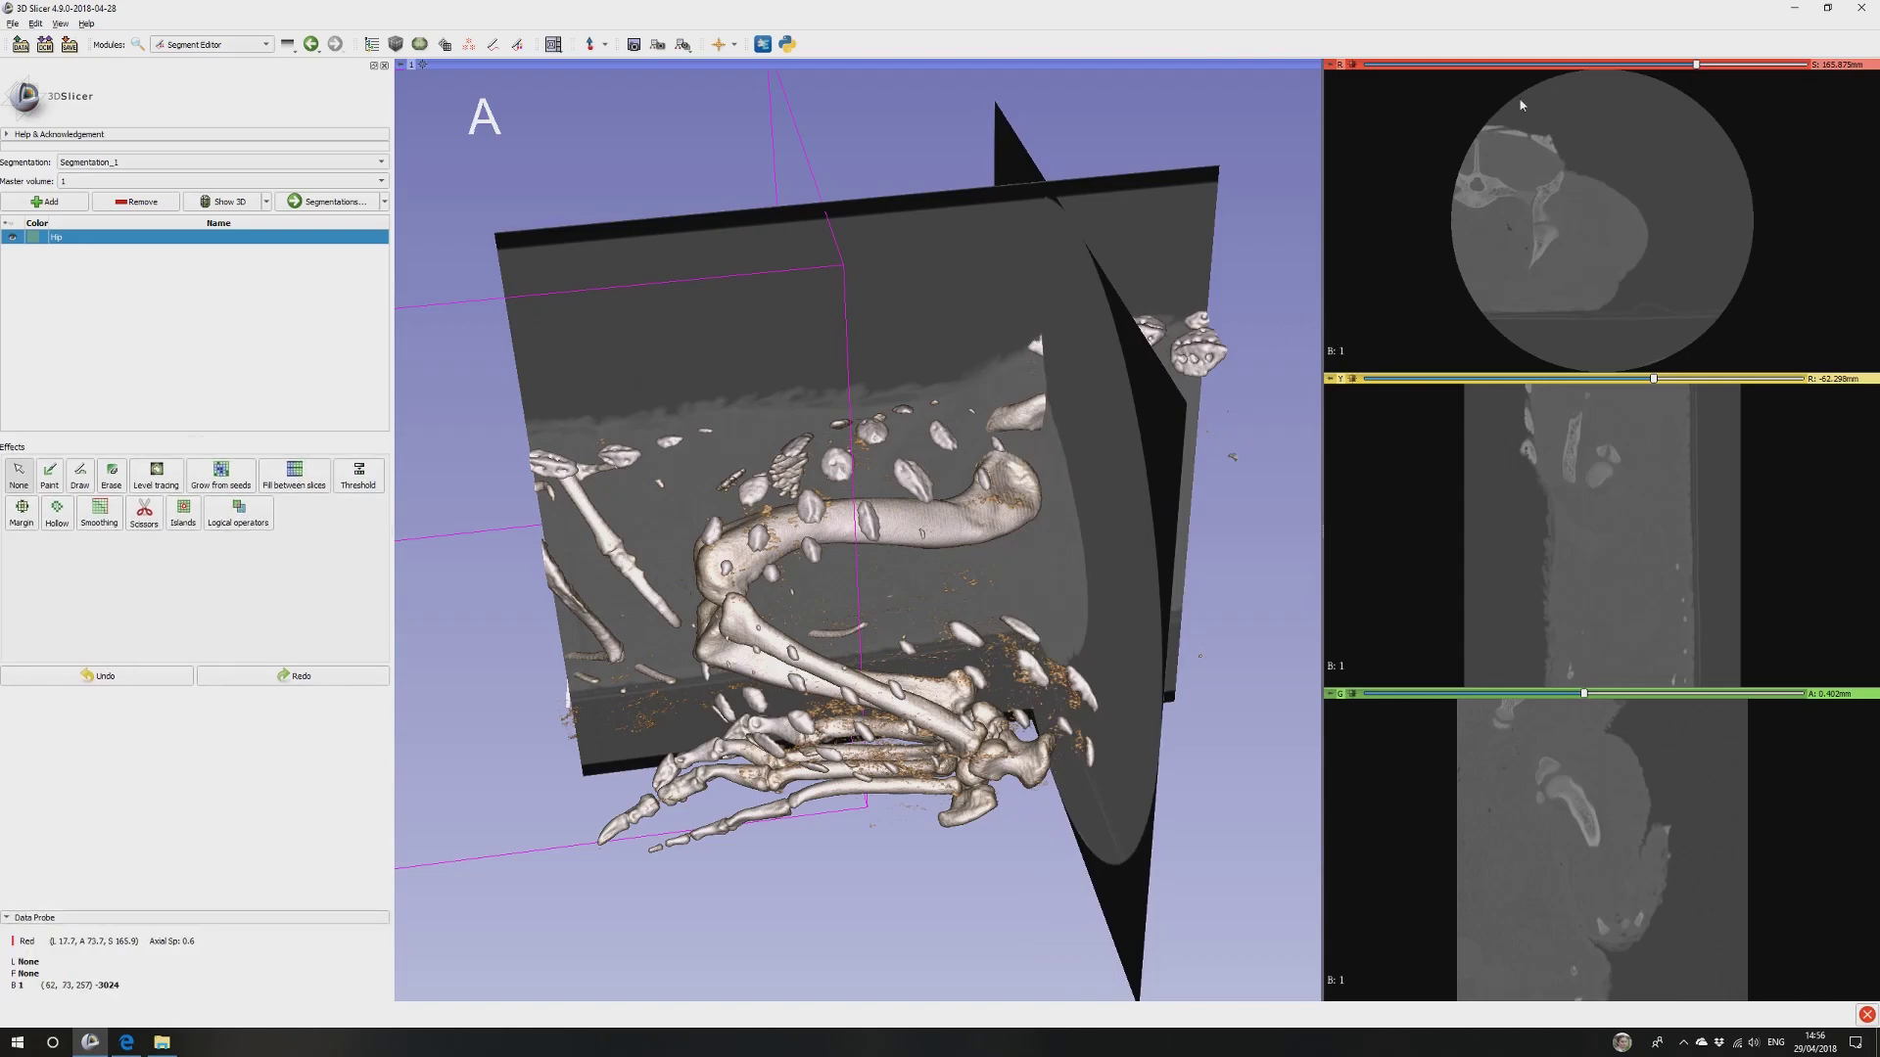
{"action": "mouse_move", "coordinate": [1696, 65]}
{"action": "left_mouse_down"}
{"action": "mouse_move", "coordinate": [1725, 73]}
{"action": "mouse_move", "coordinate": [1687, 86]}
{"action": "left_mouse_up"}
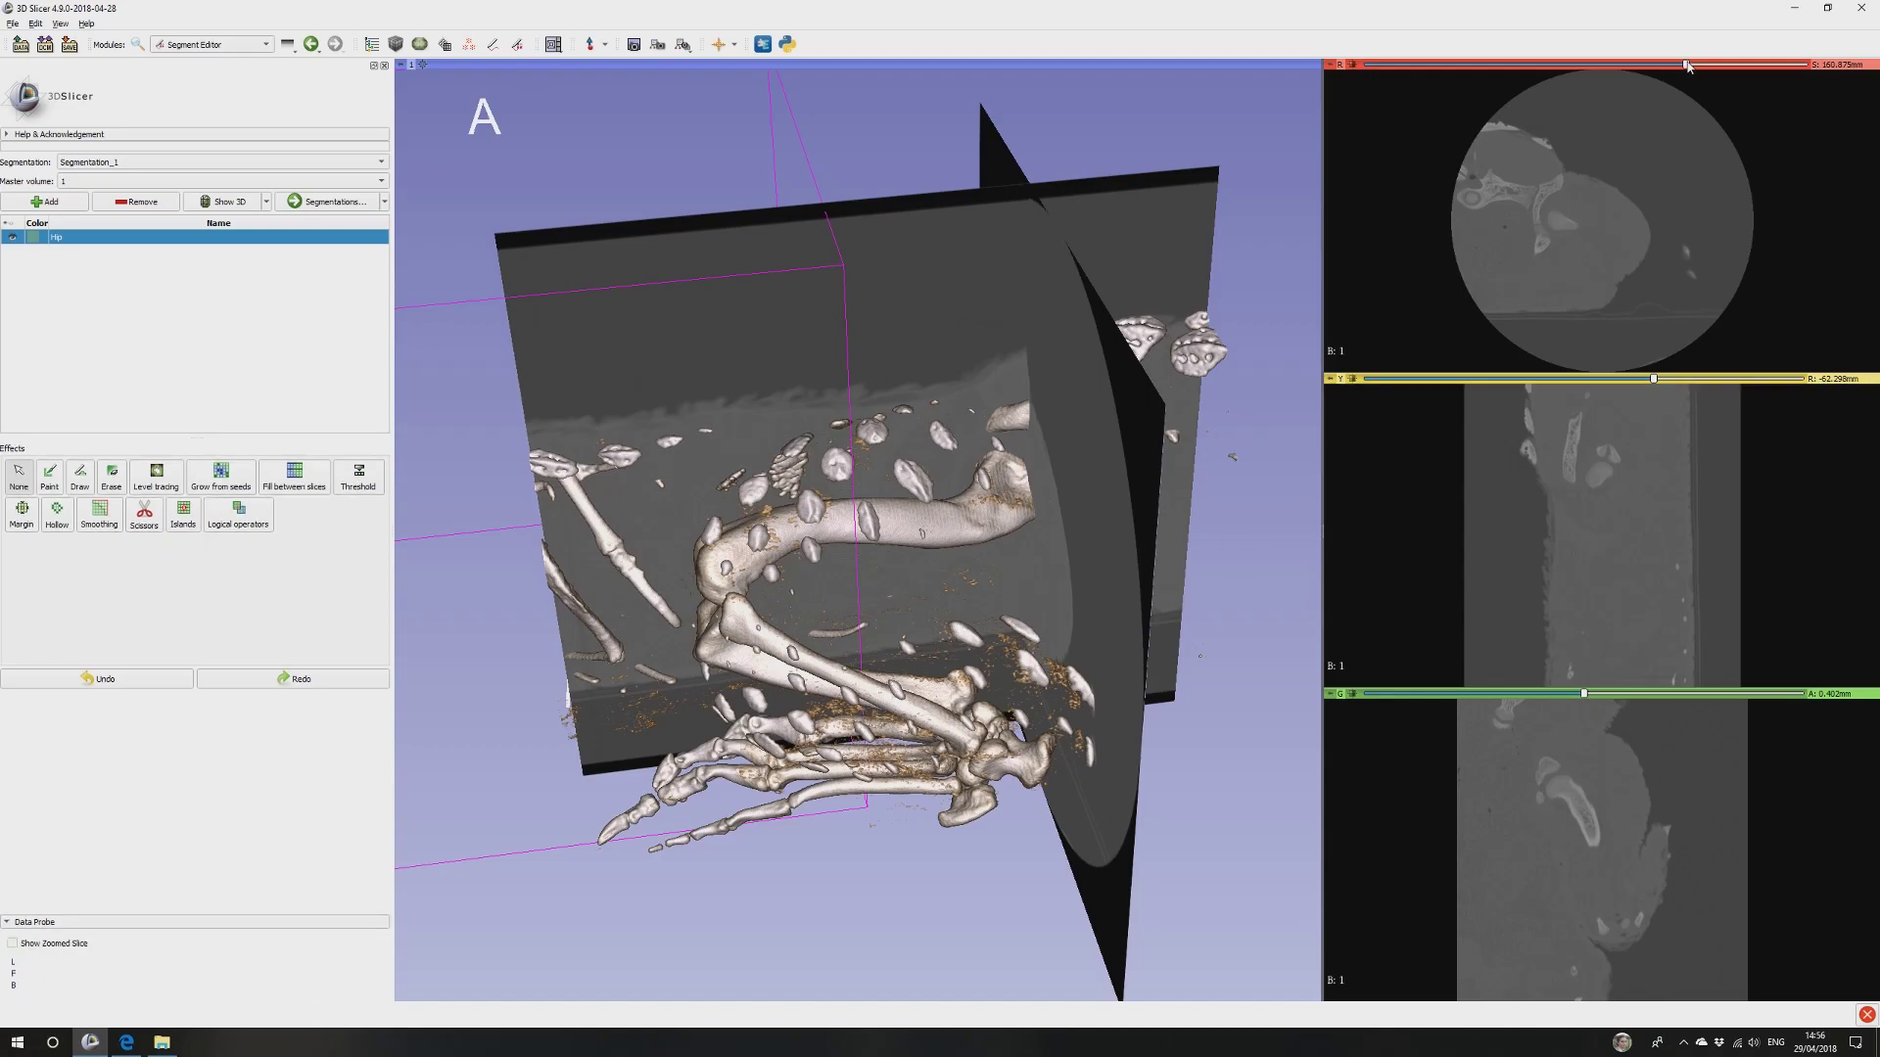
{"action": "left_click_drag", "start_coordinate": [1686, 63], "coordinate": [1707, 77]}
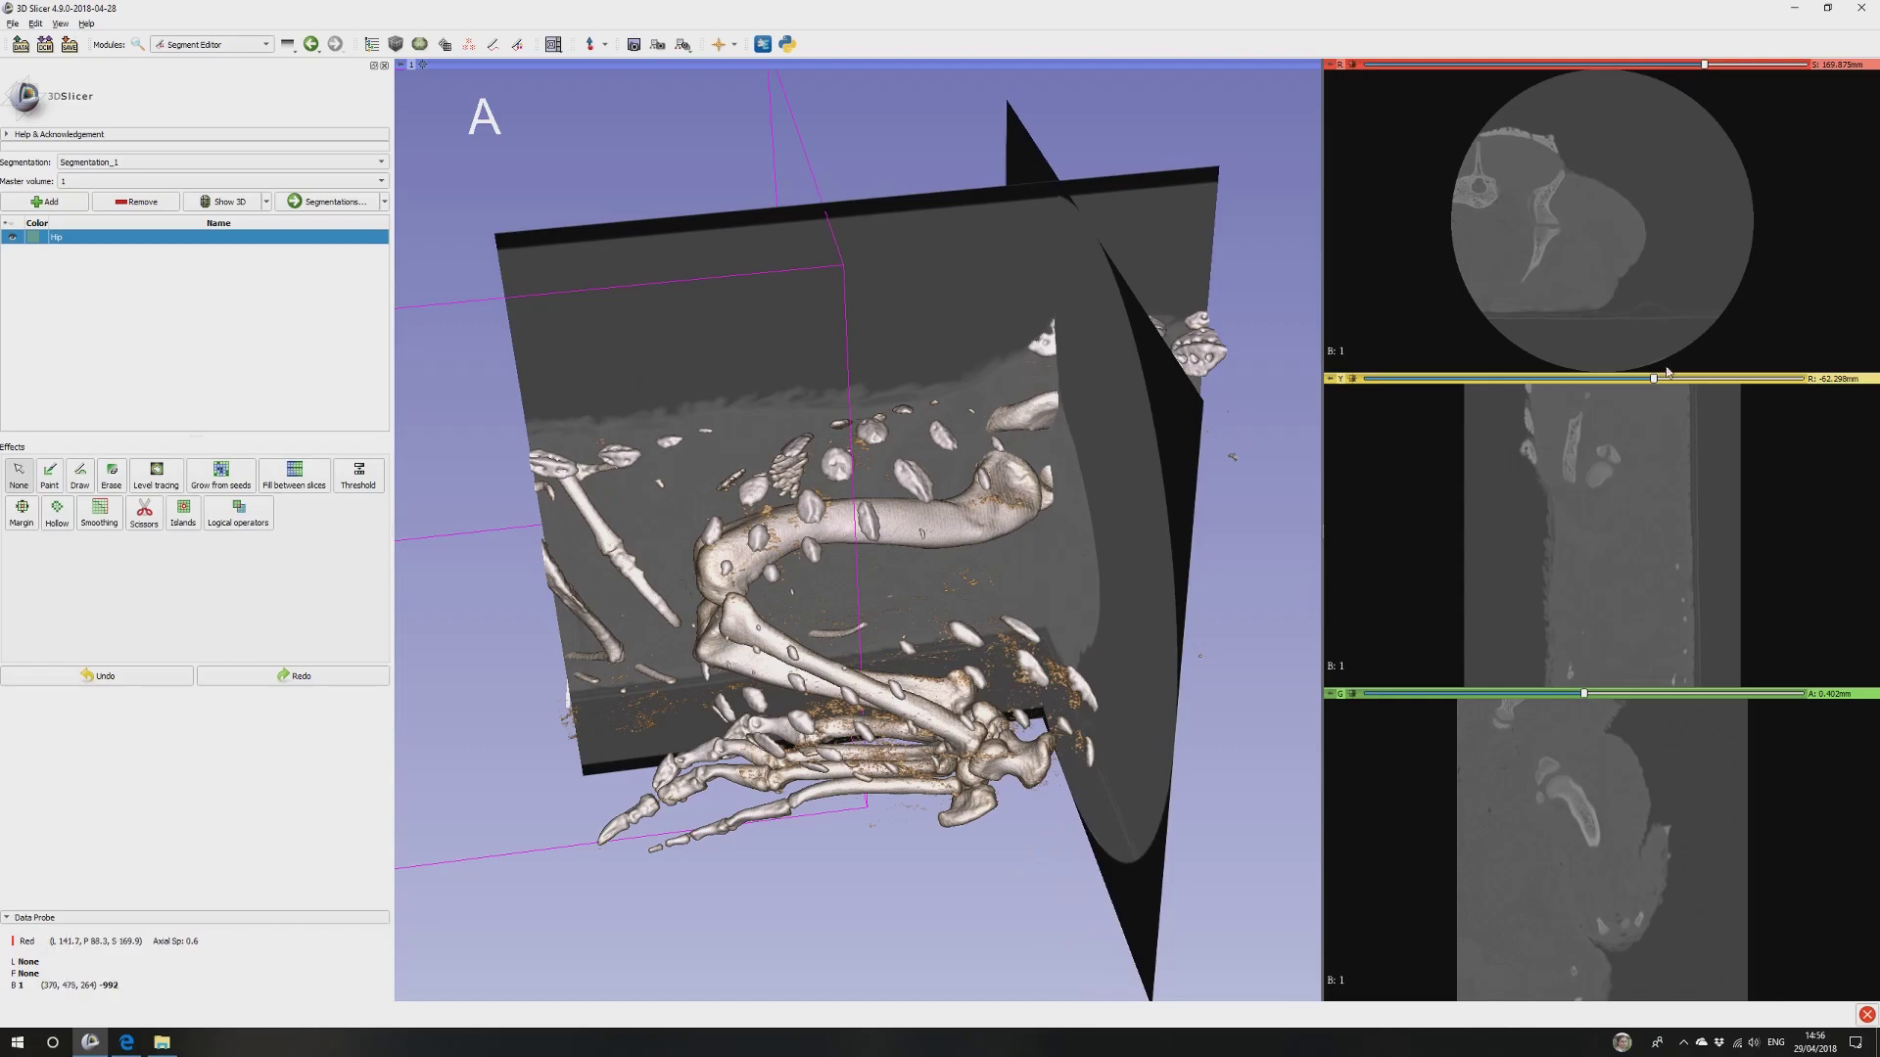
Move the sagittal slice to about R -58.3 mm and display the coronal slice in the 3D view at about A 3.4 mm.
{"action": "left_click_drag", "start_coordinate": [1654, 379], "coordinate": [1662, 379]}
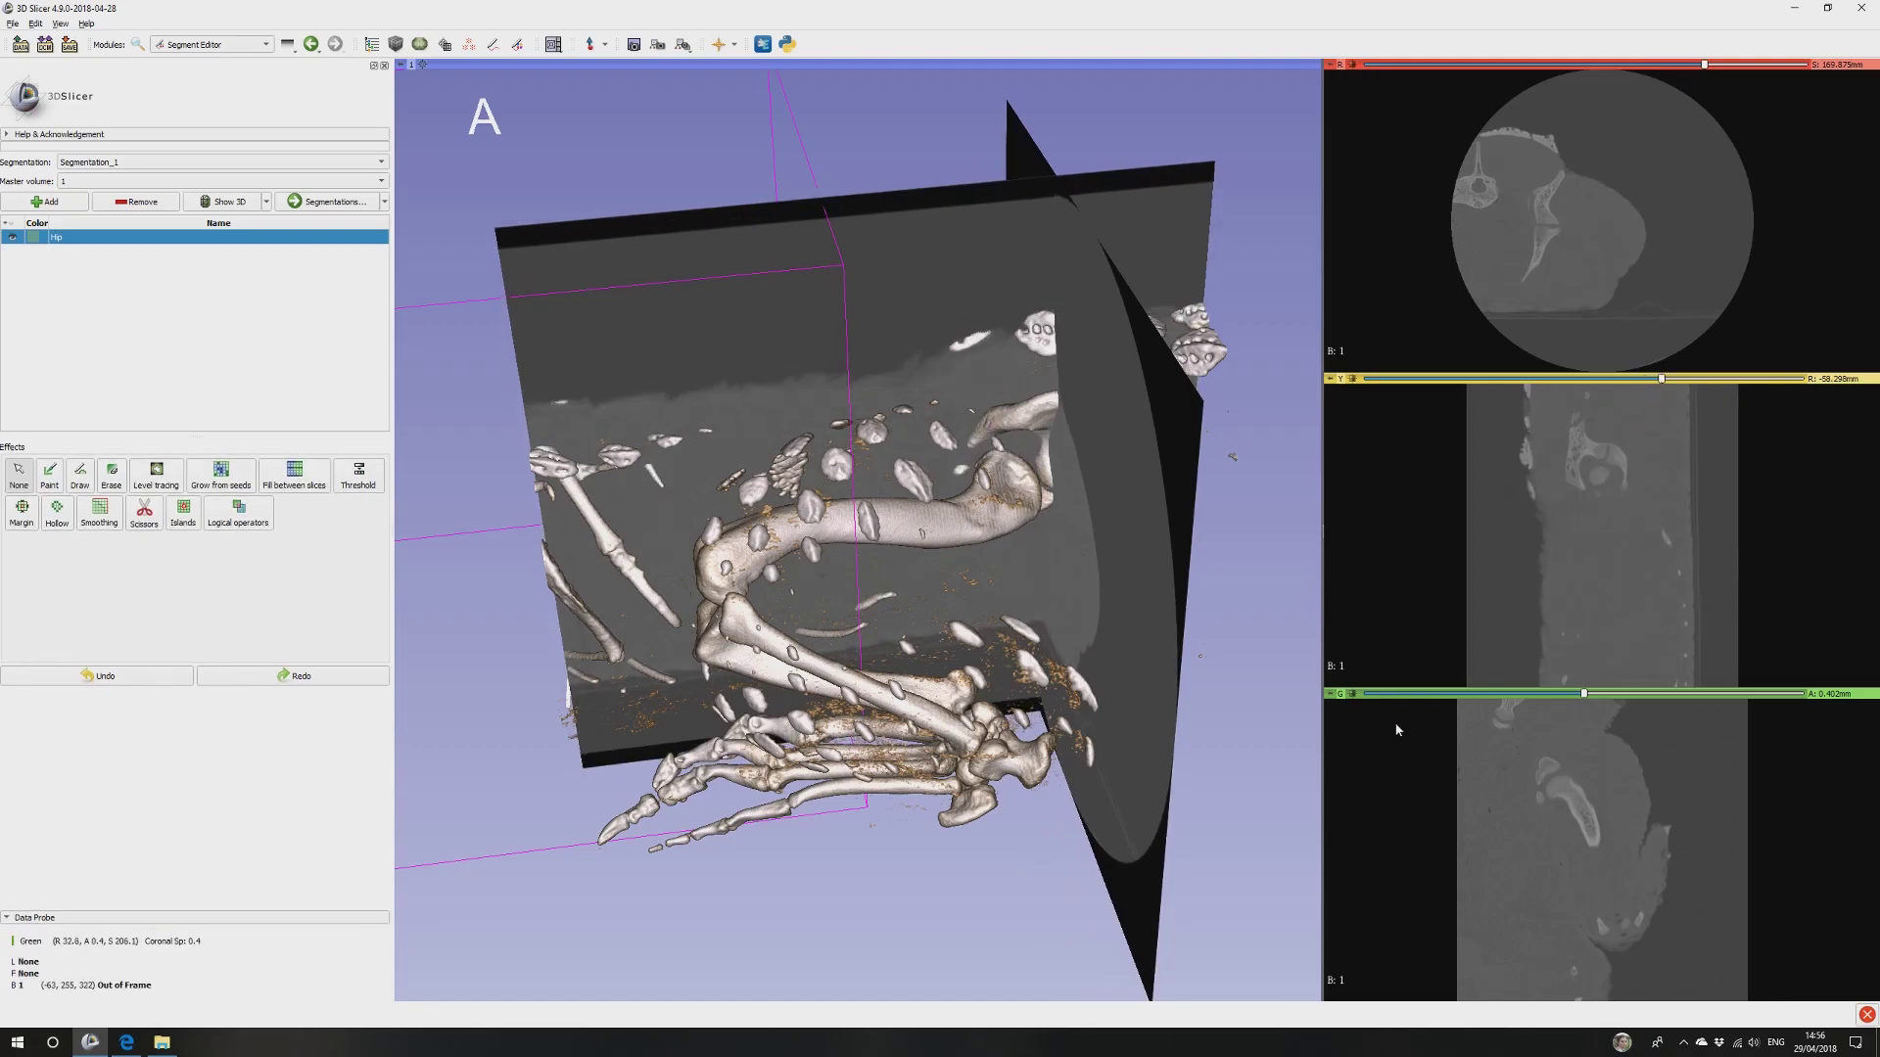
{"action": "left_click", "coordinate": [1370, 710]}
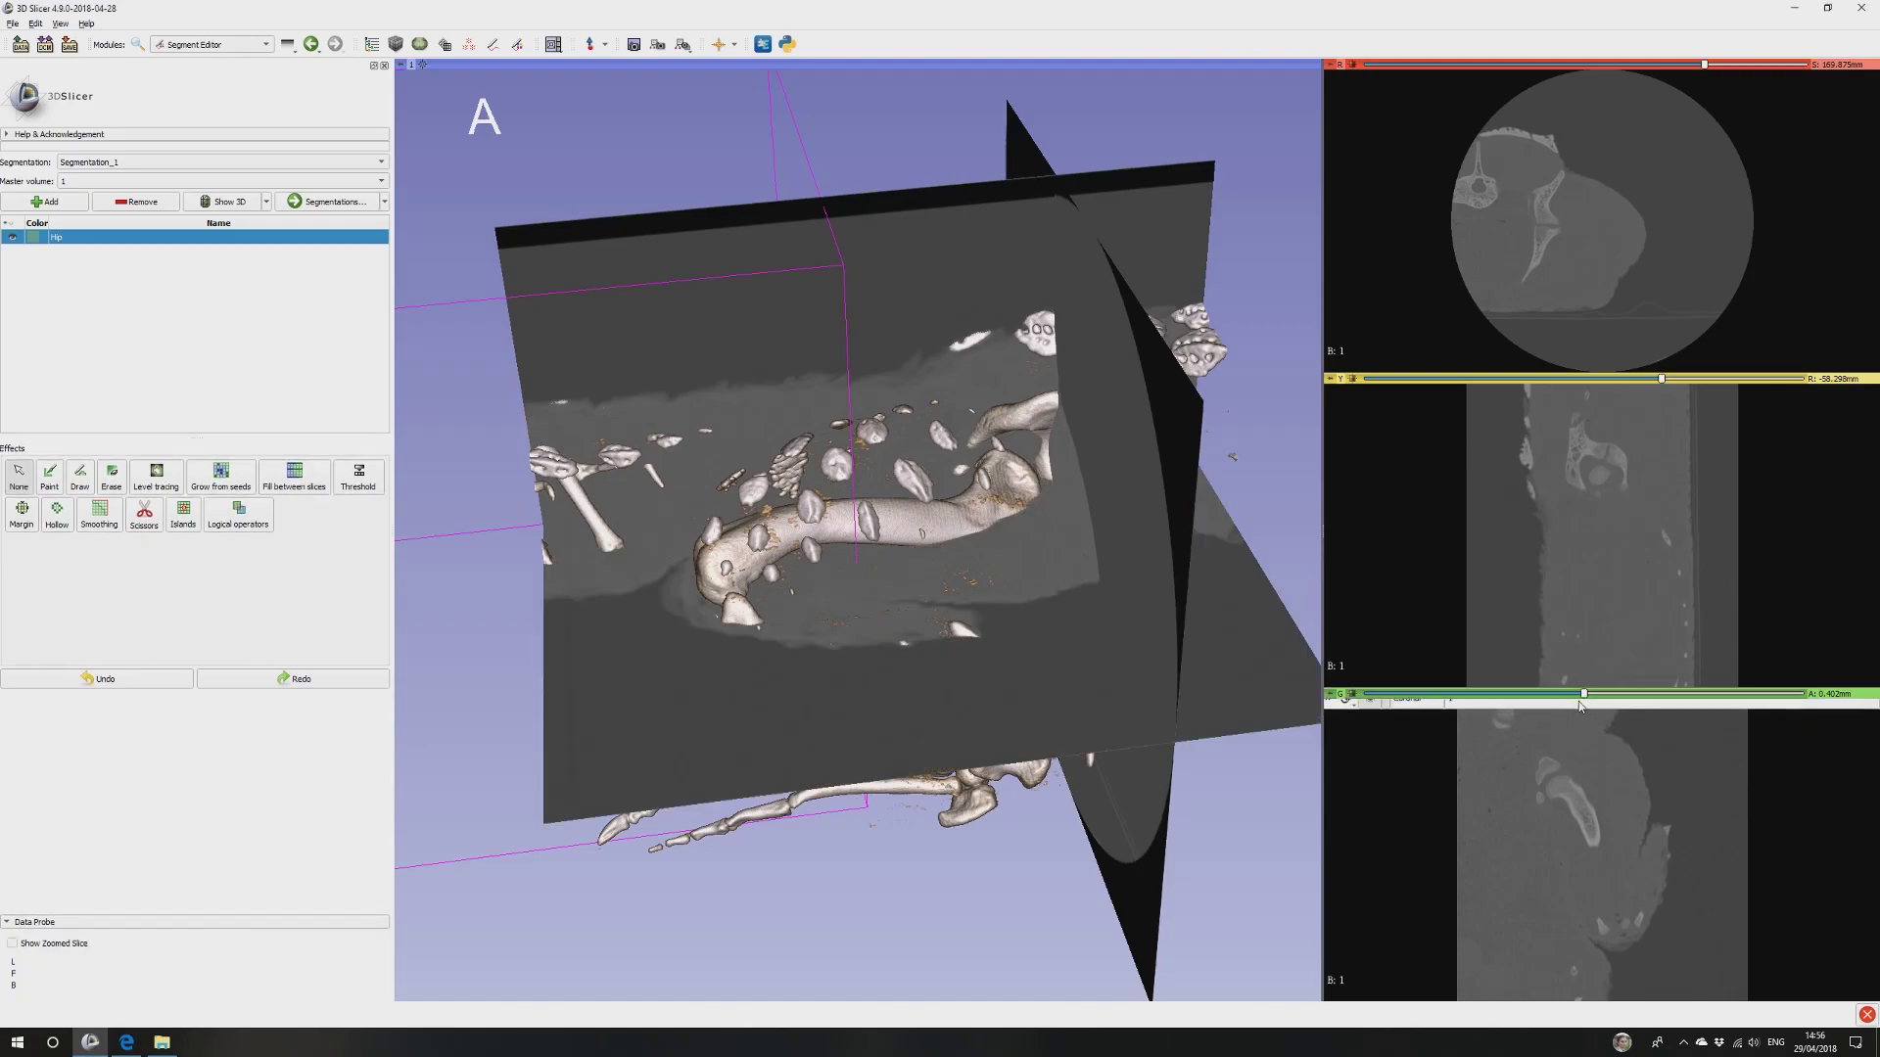
{"action": "left_click_drag", "start_coordinate": [1584, 693], "coordinate": [1590, 700]}
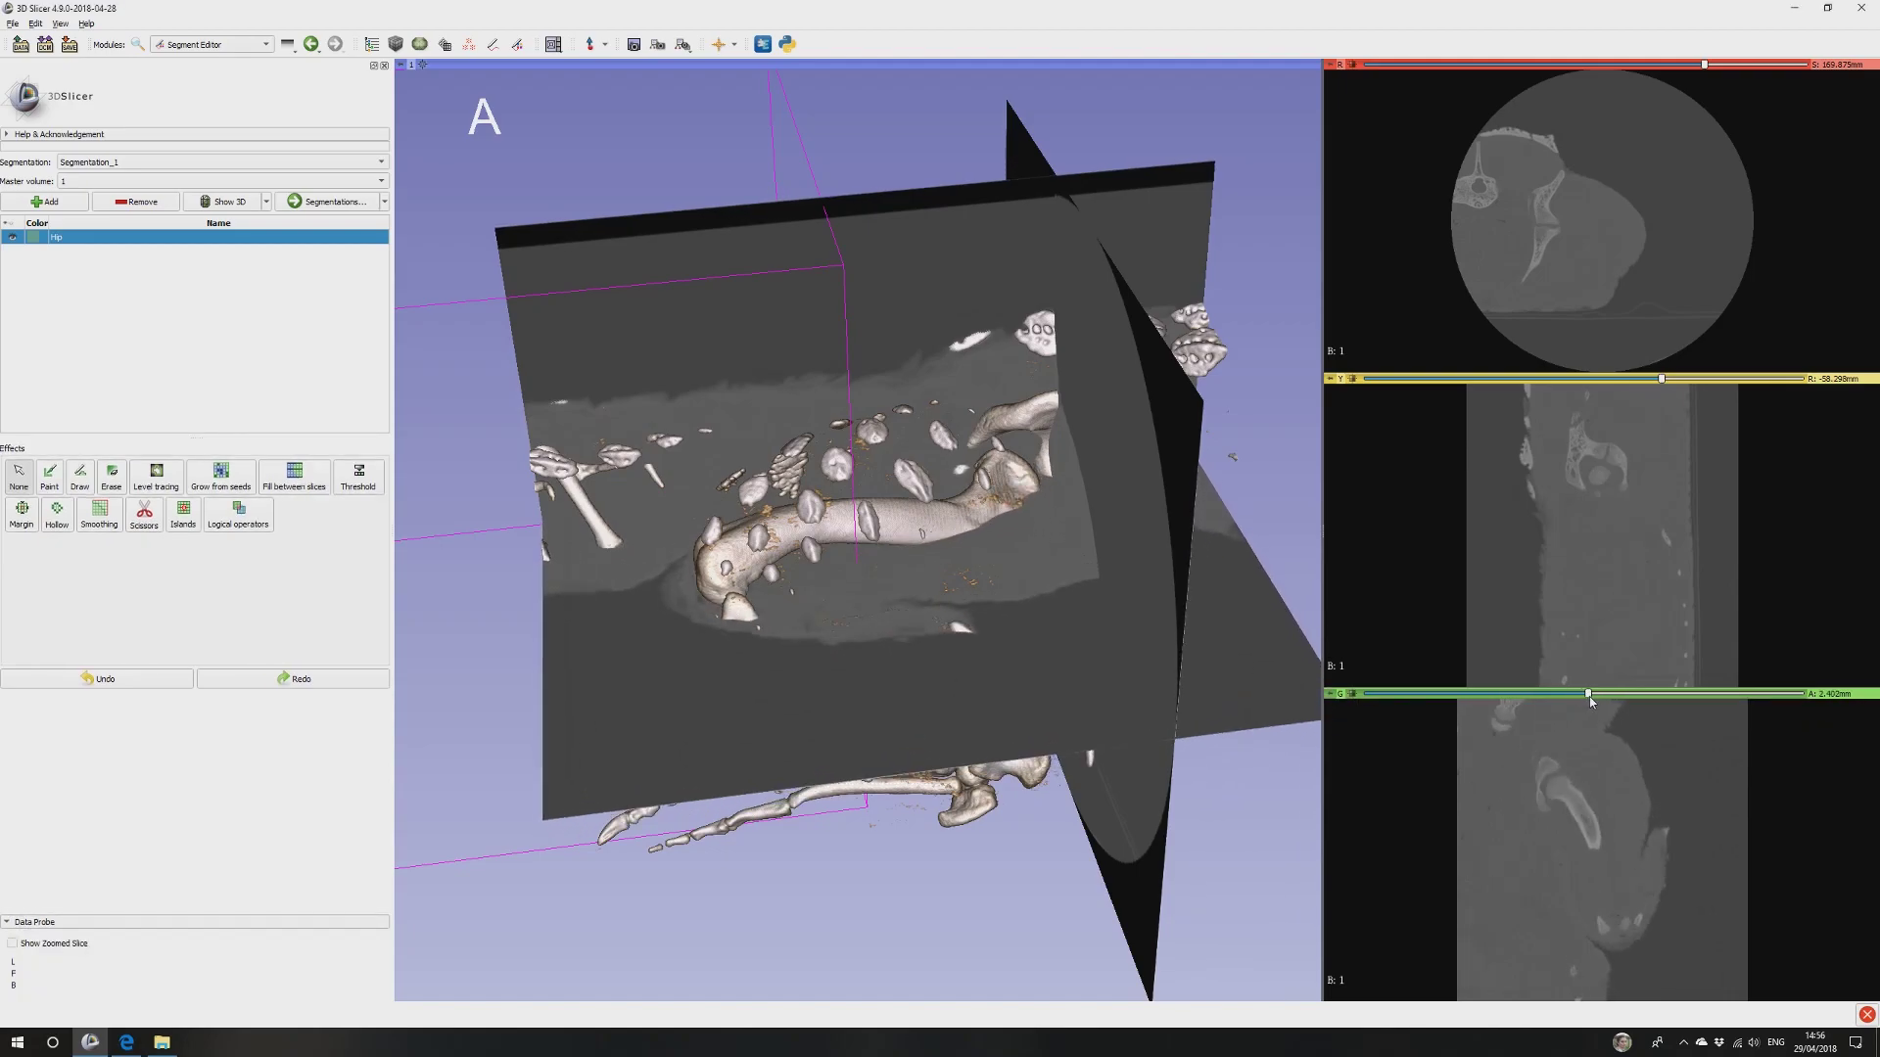
Hide the volume rendering of volume 1 and return to the Segment Editor.
{"action": "left_click", "coordinate": [196, 45]}
{"action": "left_click", "coordinate": [212, 265]}
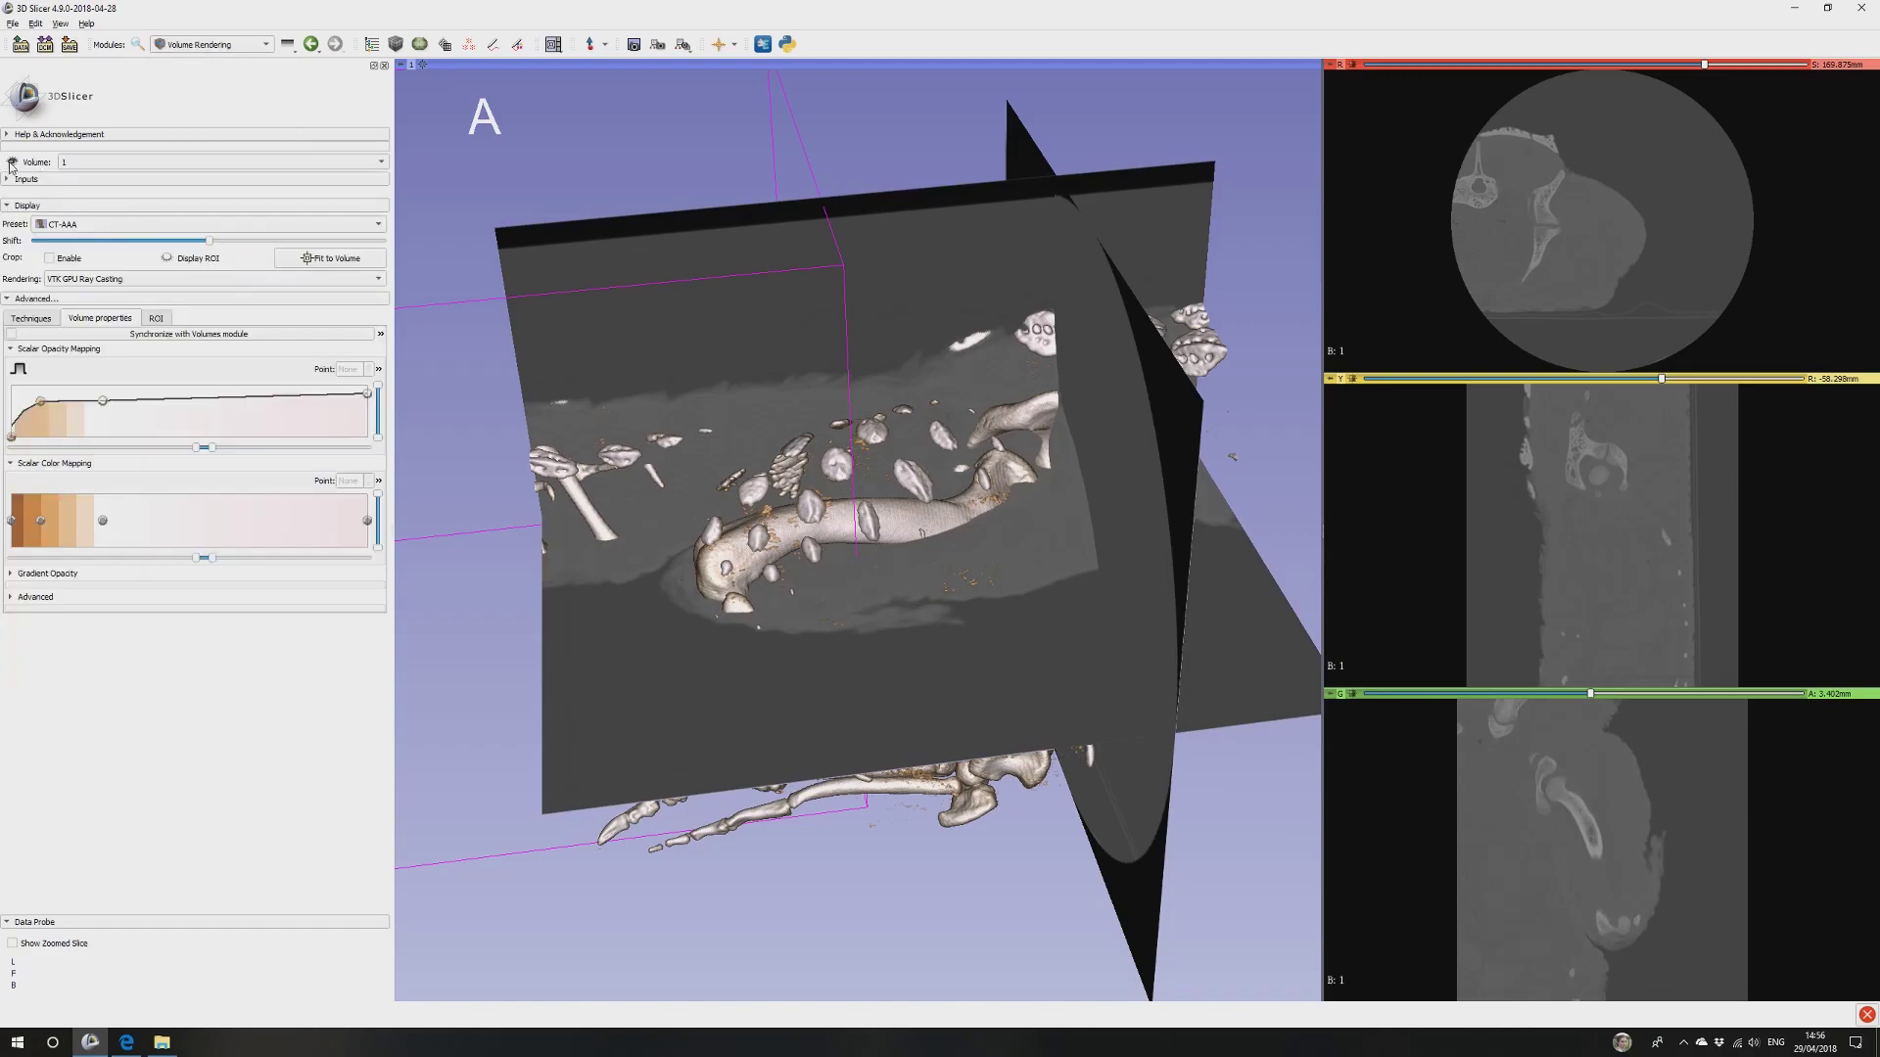
{"action": "left_click", "coordinate": [11, 162]}
{"action": "left_click", "coordinate": [217, 45]}
{"action": "left_click", "coordinate": [209, 206]}
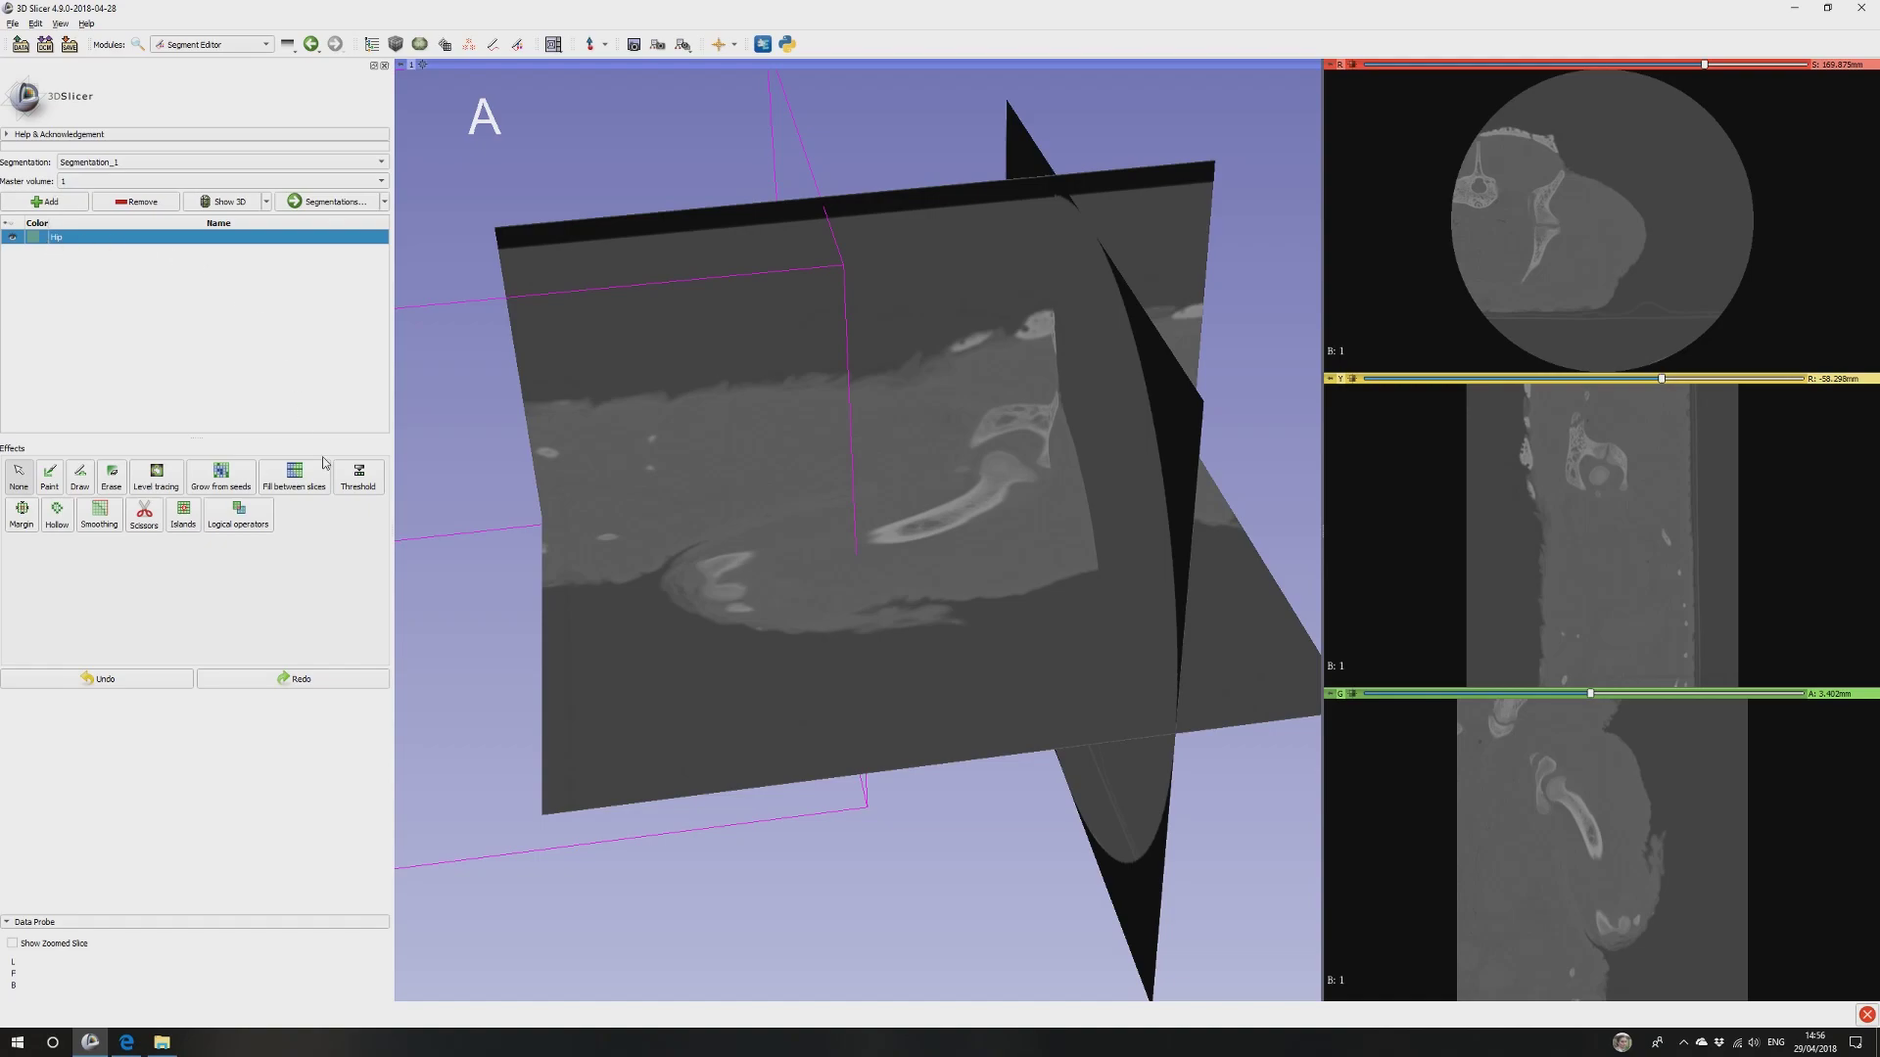
Set the Hip segment's threshold range to 229.74 to 31743, check it on the enlarged sagittal slice, and apply it.
{"action": "left_click", "coordinate": [359, 476]}
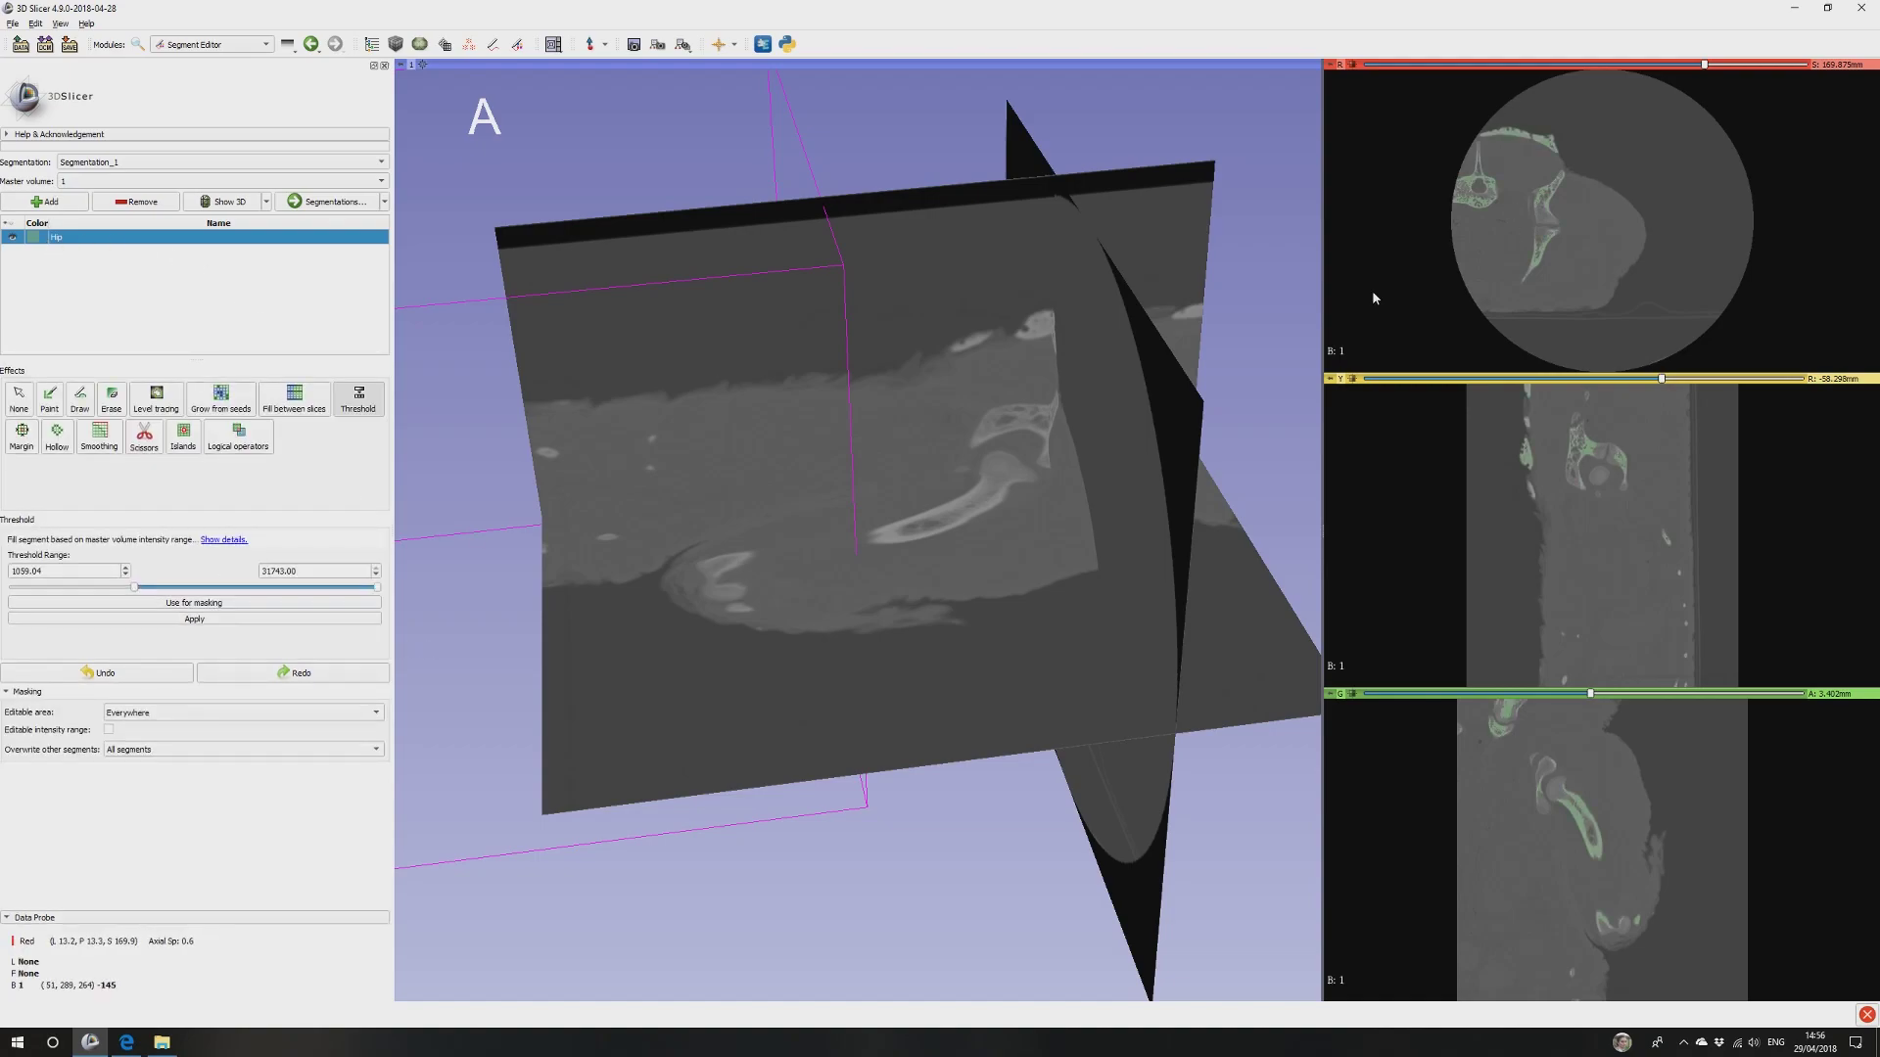
{"action": "left_click_drag", "start_coordinate": [134, 589], "coordinate": [127, 591]}
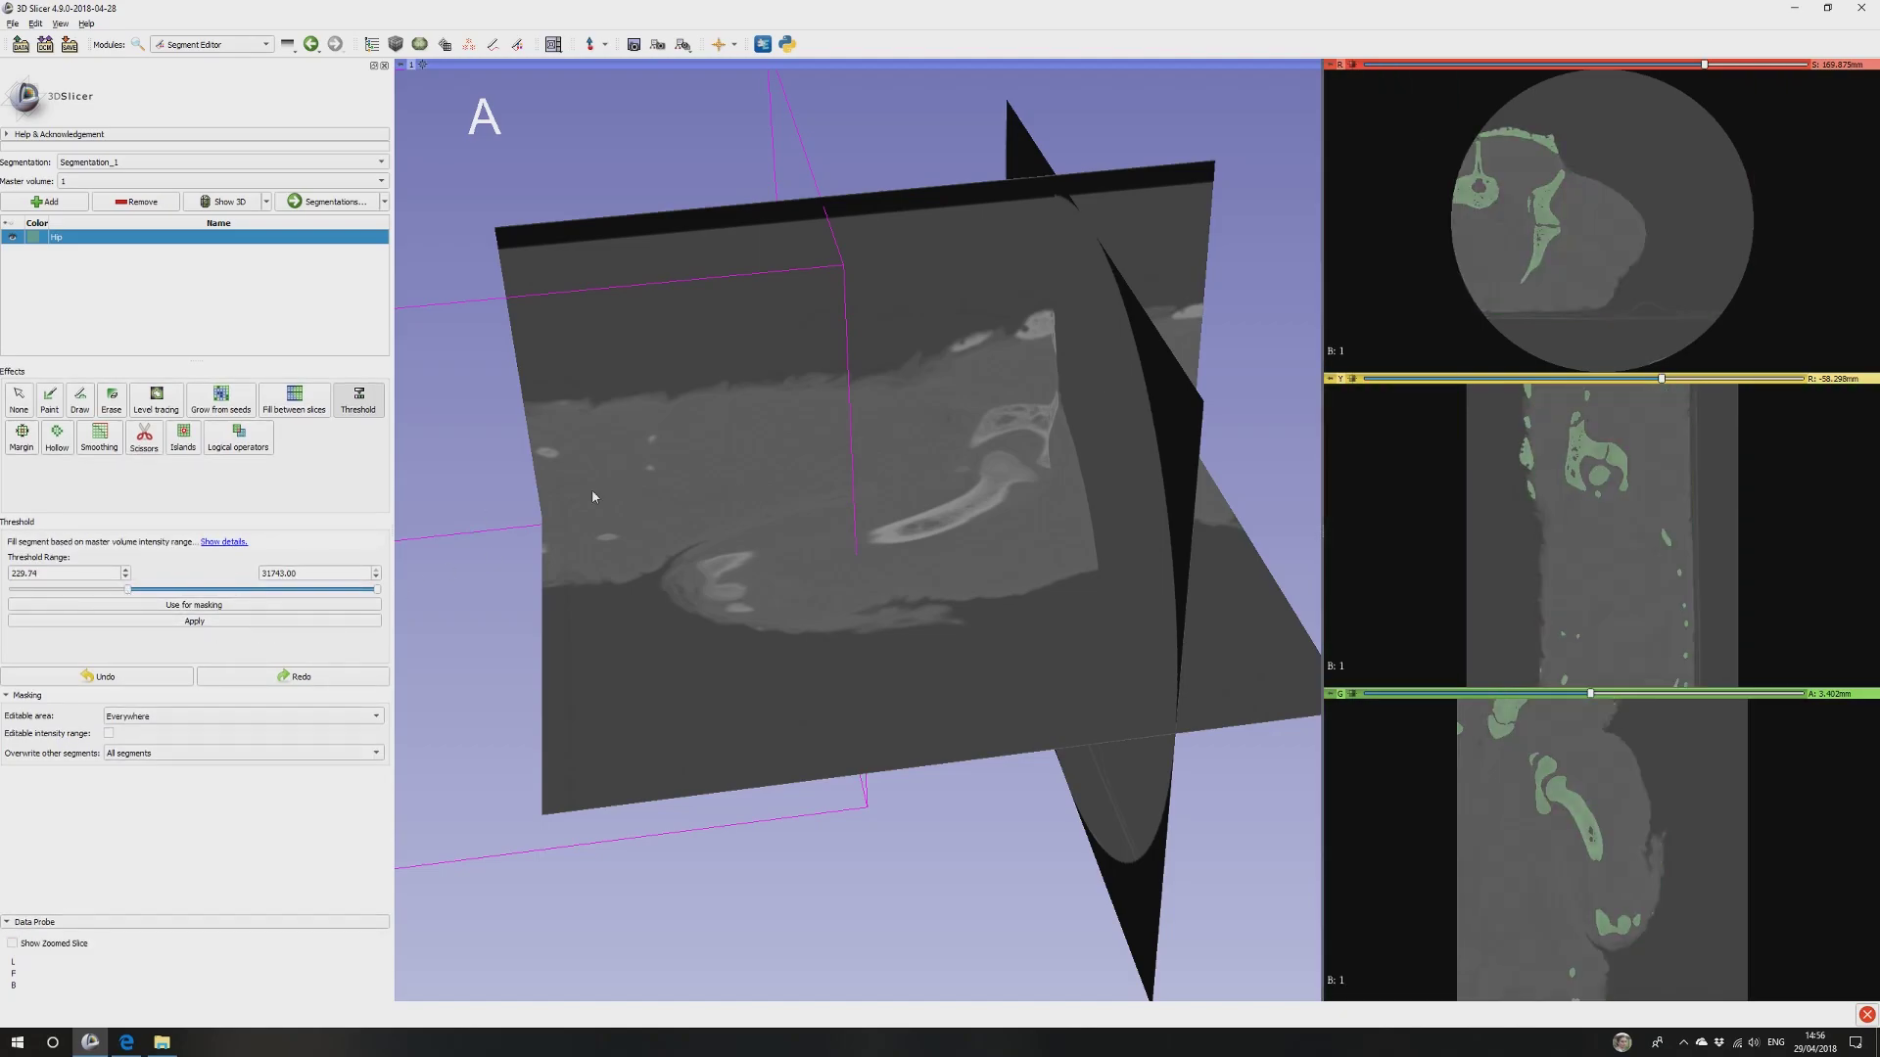
{"action": "left_click", "coordinate": [553, 44]}
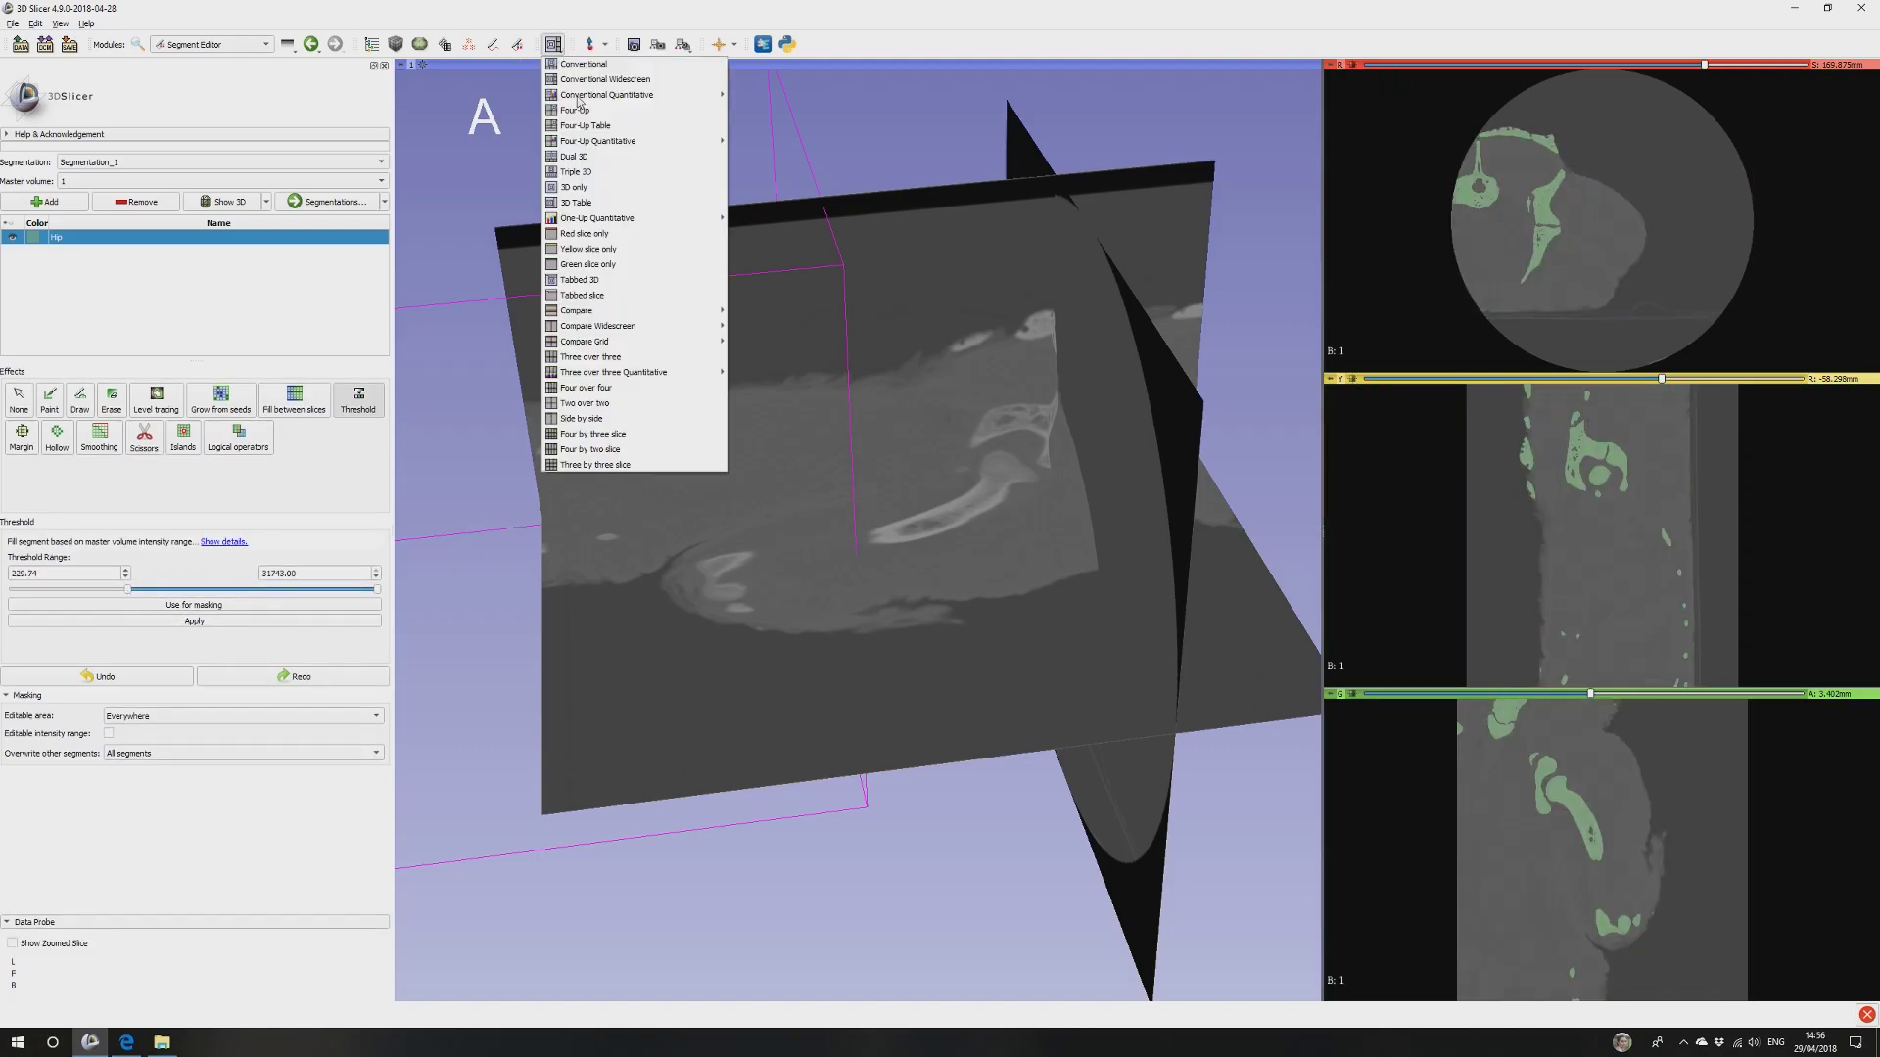
{"action": "left_click", "coordinate": [587, 249]}
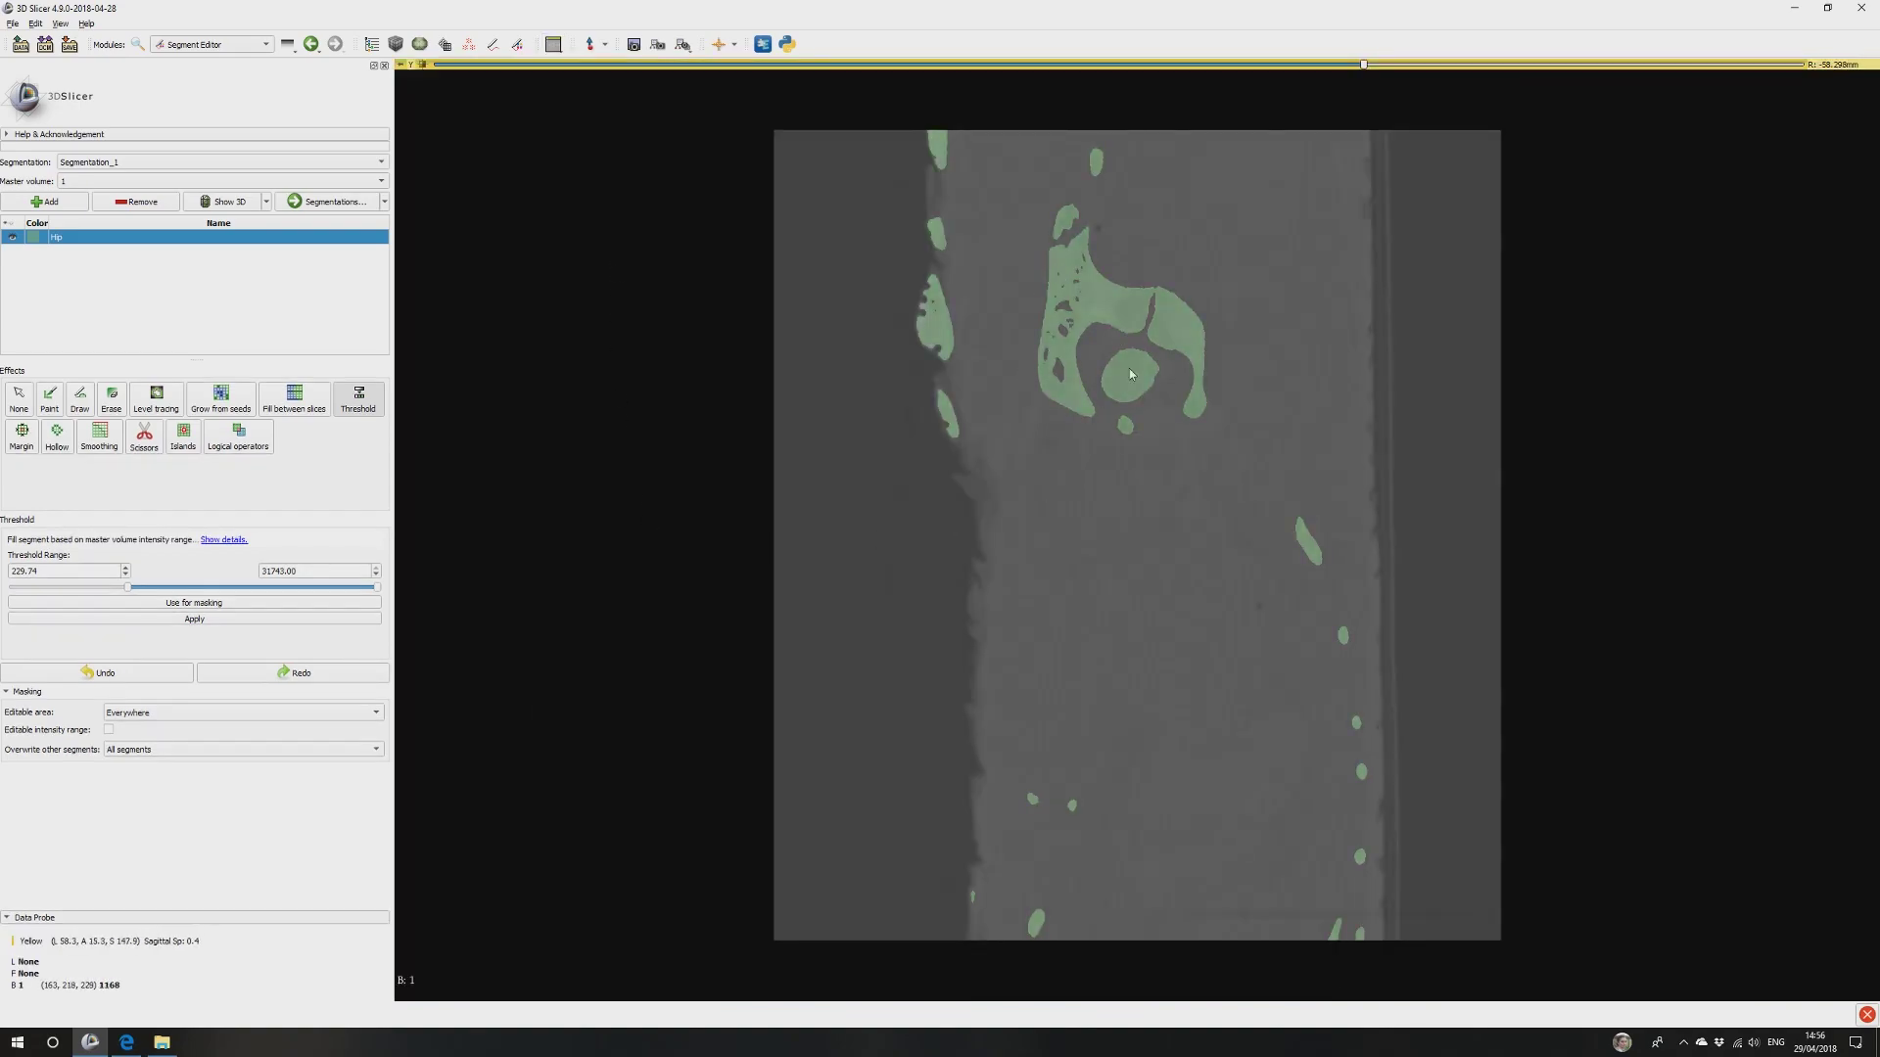
{"action": "scroll", "coordinate": [1089, 375], "scroll_direction": "up", "scroll_amount": 2, "text": "ctrl"}
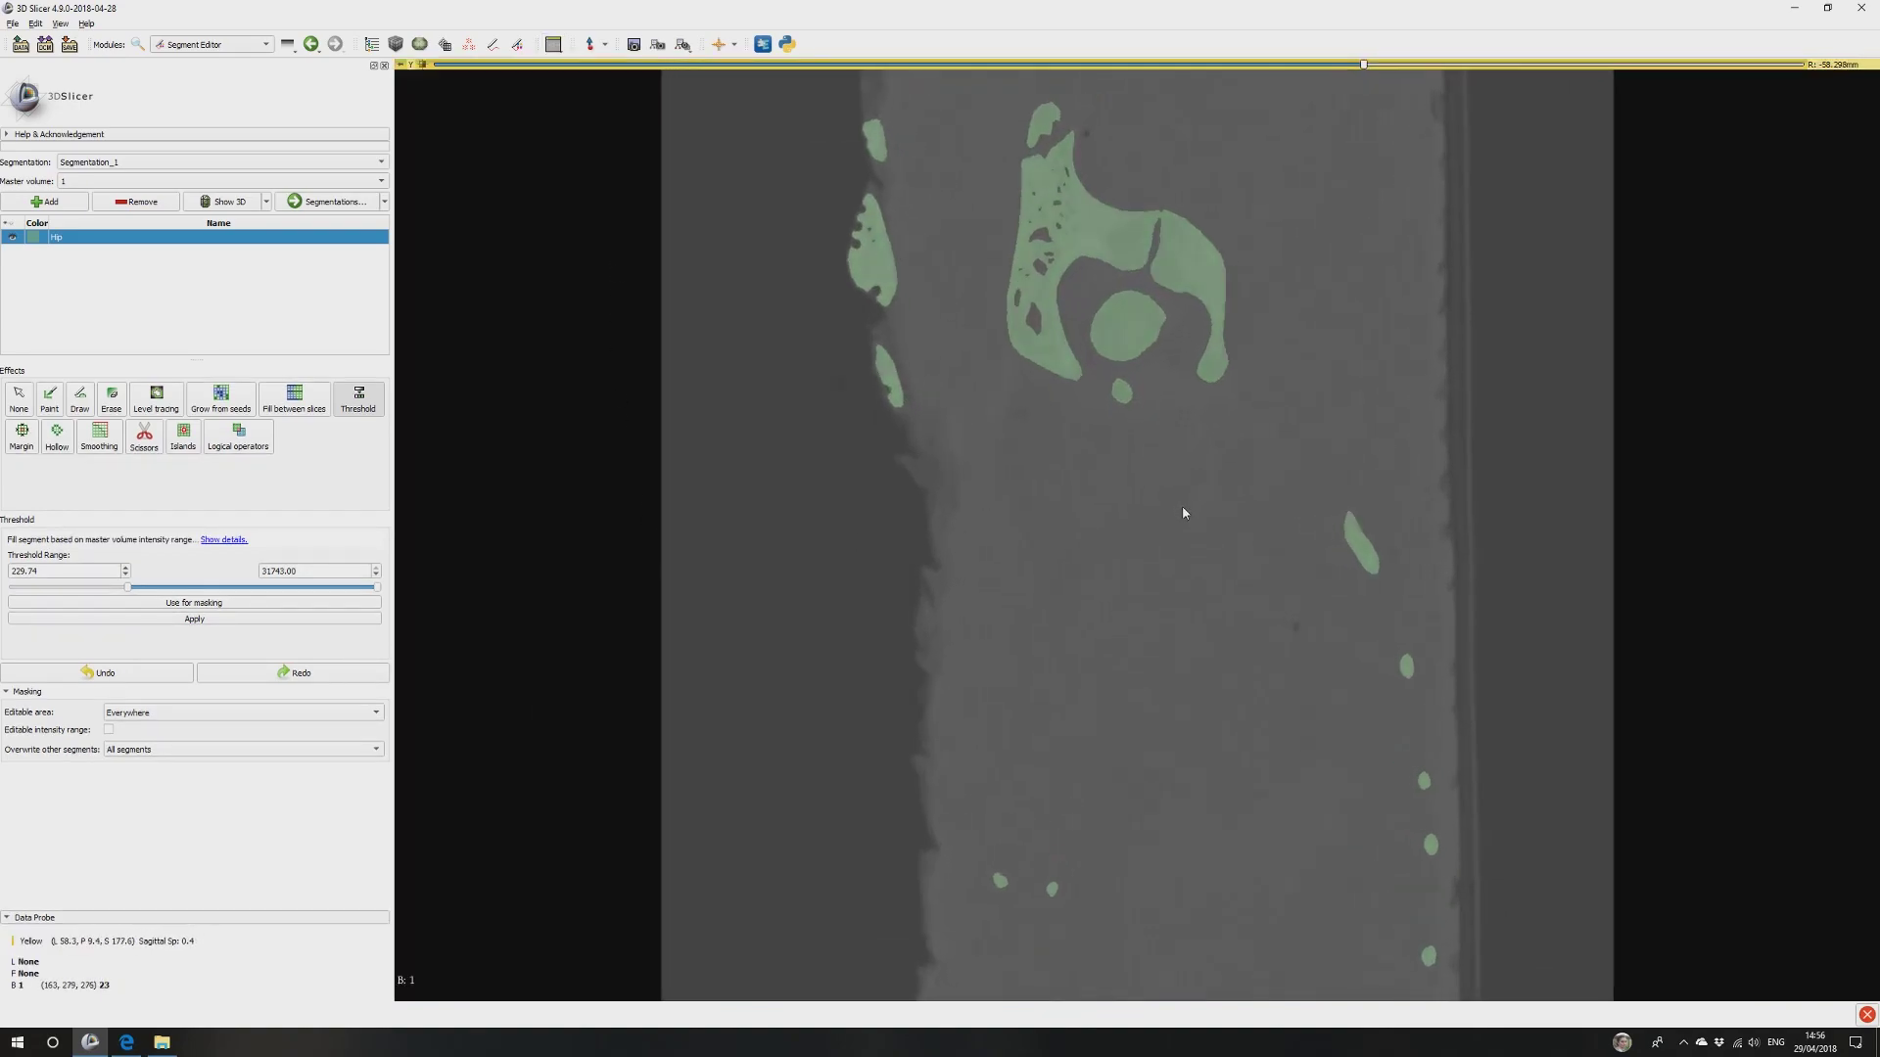
{"action": "middle_click_drag", "start_coordinate": [1122, 378], "coordinate": [1006, 647]}
{"action": "mouse_move", "coordinate": [127, 587]}
{"action": "left_mouse_down"}
{"action": "mouse_move", "coordinate": [107, 601]}
{"action": "mouse_move", "coordinate": [128, 612]}
{"action": "left_mouse_up"}
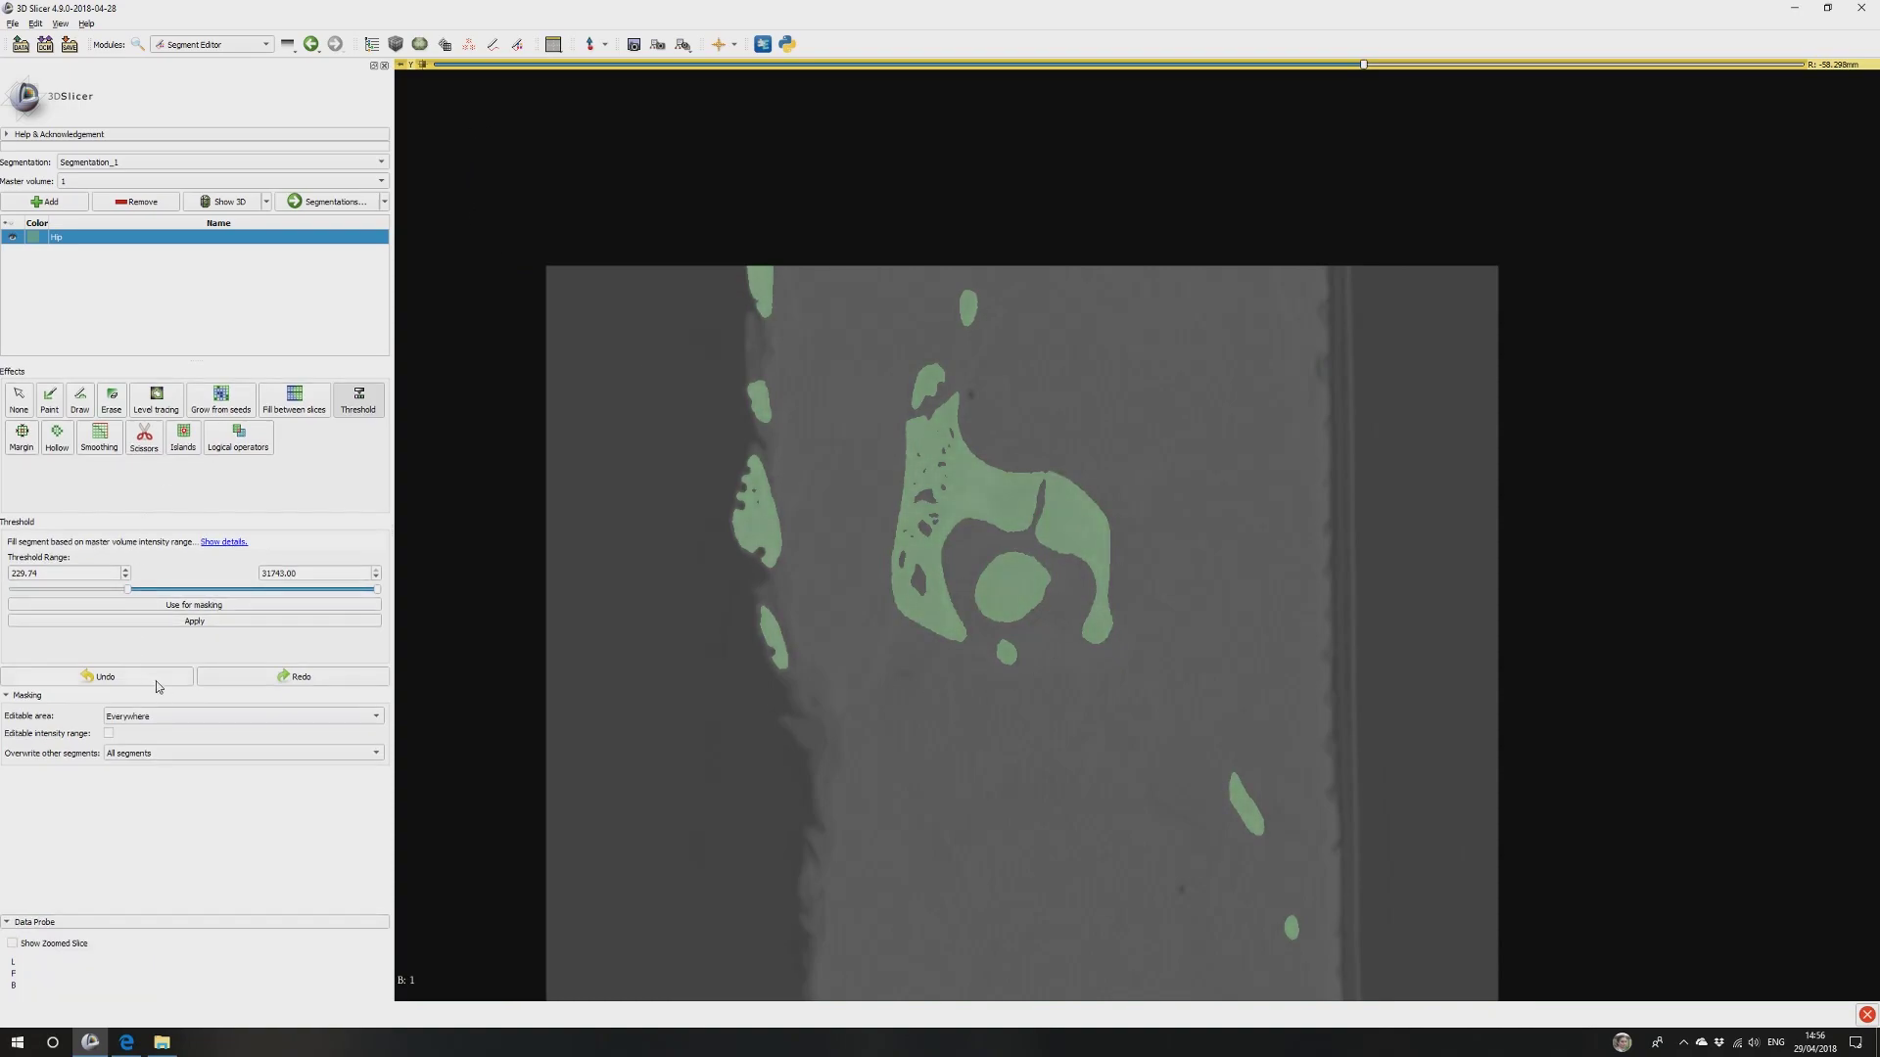
{"action": "left_click", "coordinate": [250, 623]}
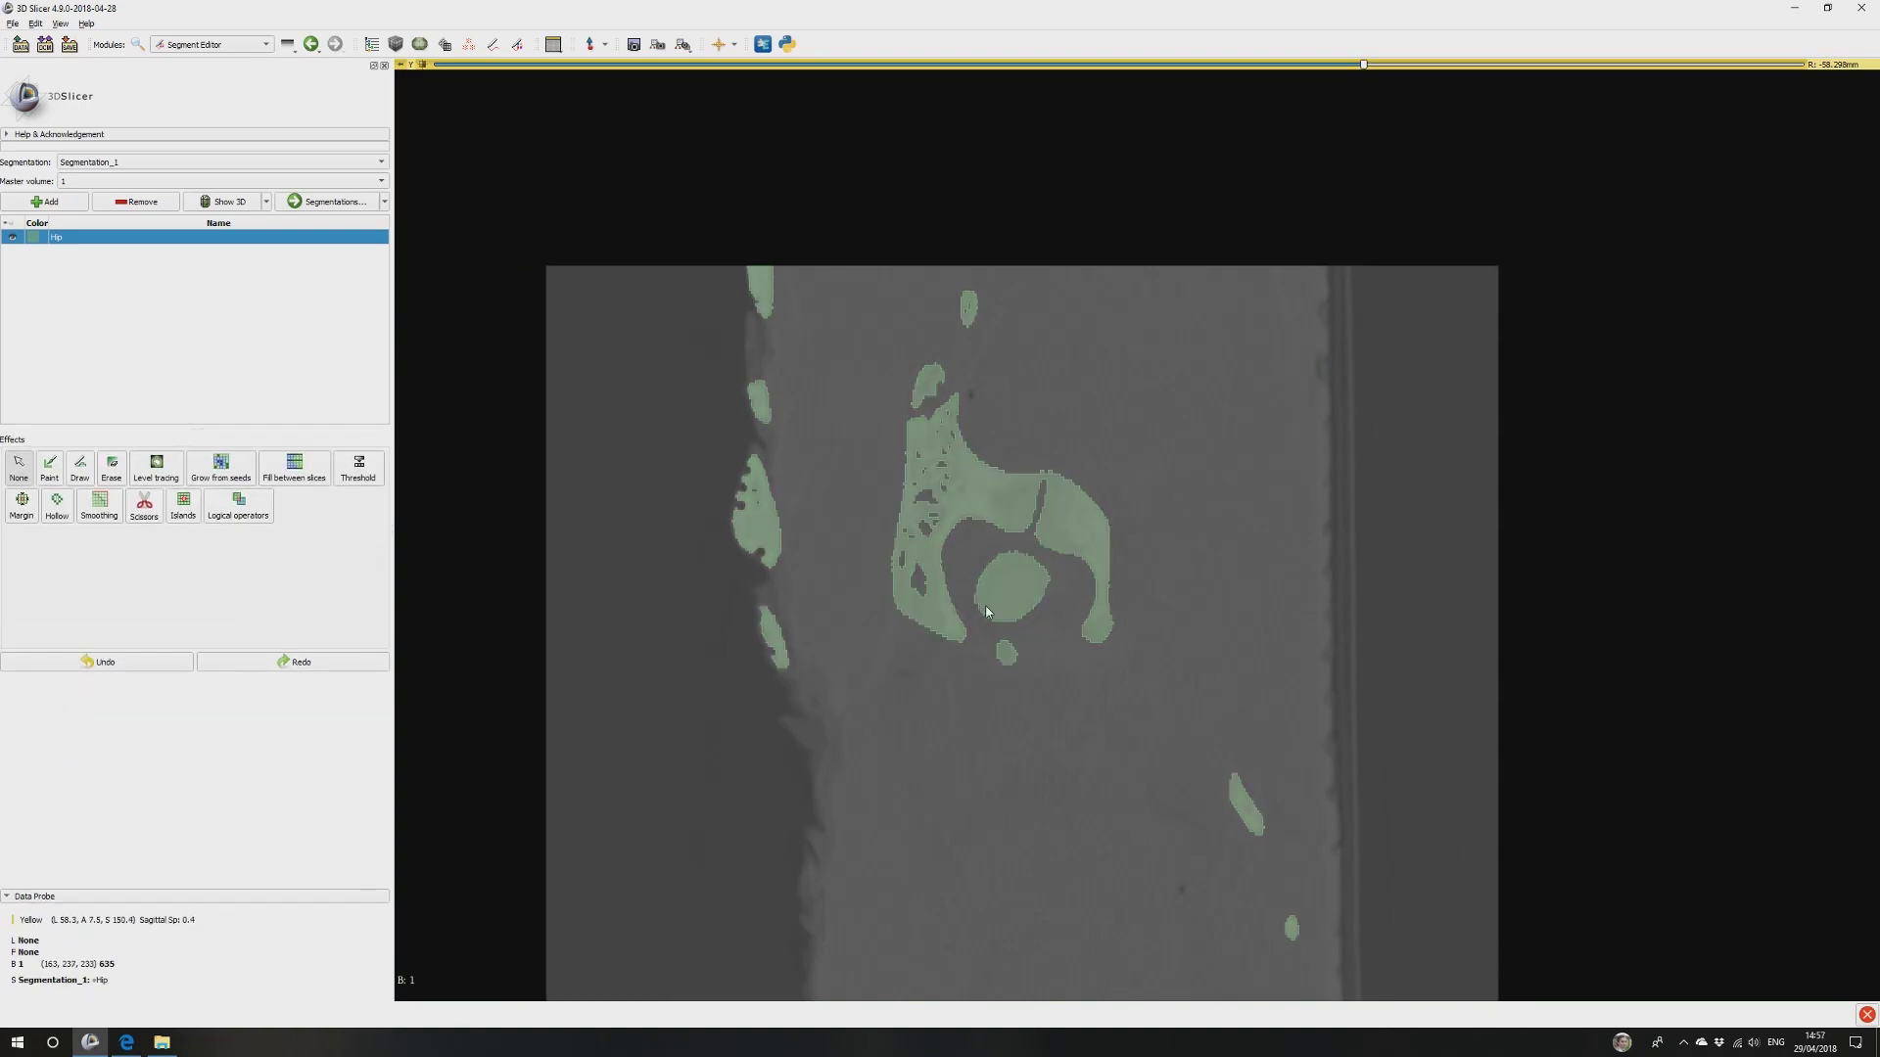
Restore the Conventional Widescreen layout and show the thresholded Hip segment as a surface in the 3D view.
{"action": "left_click", "coordinate": [563, 46]}
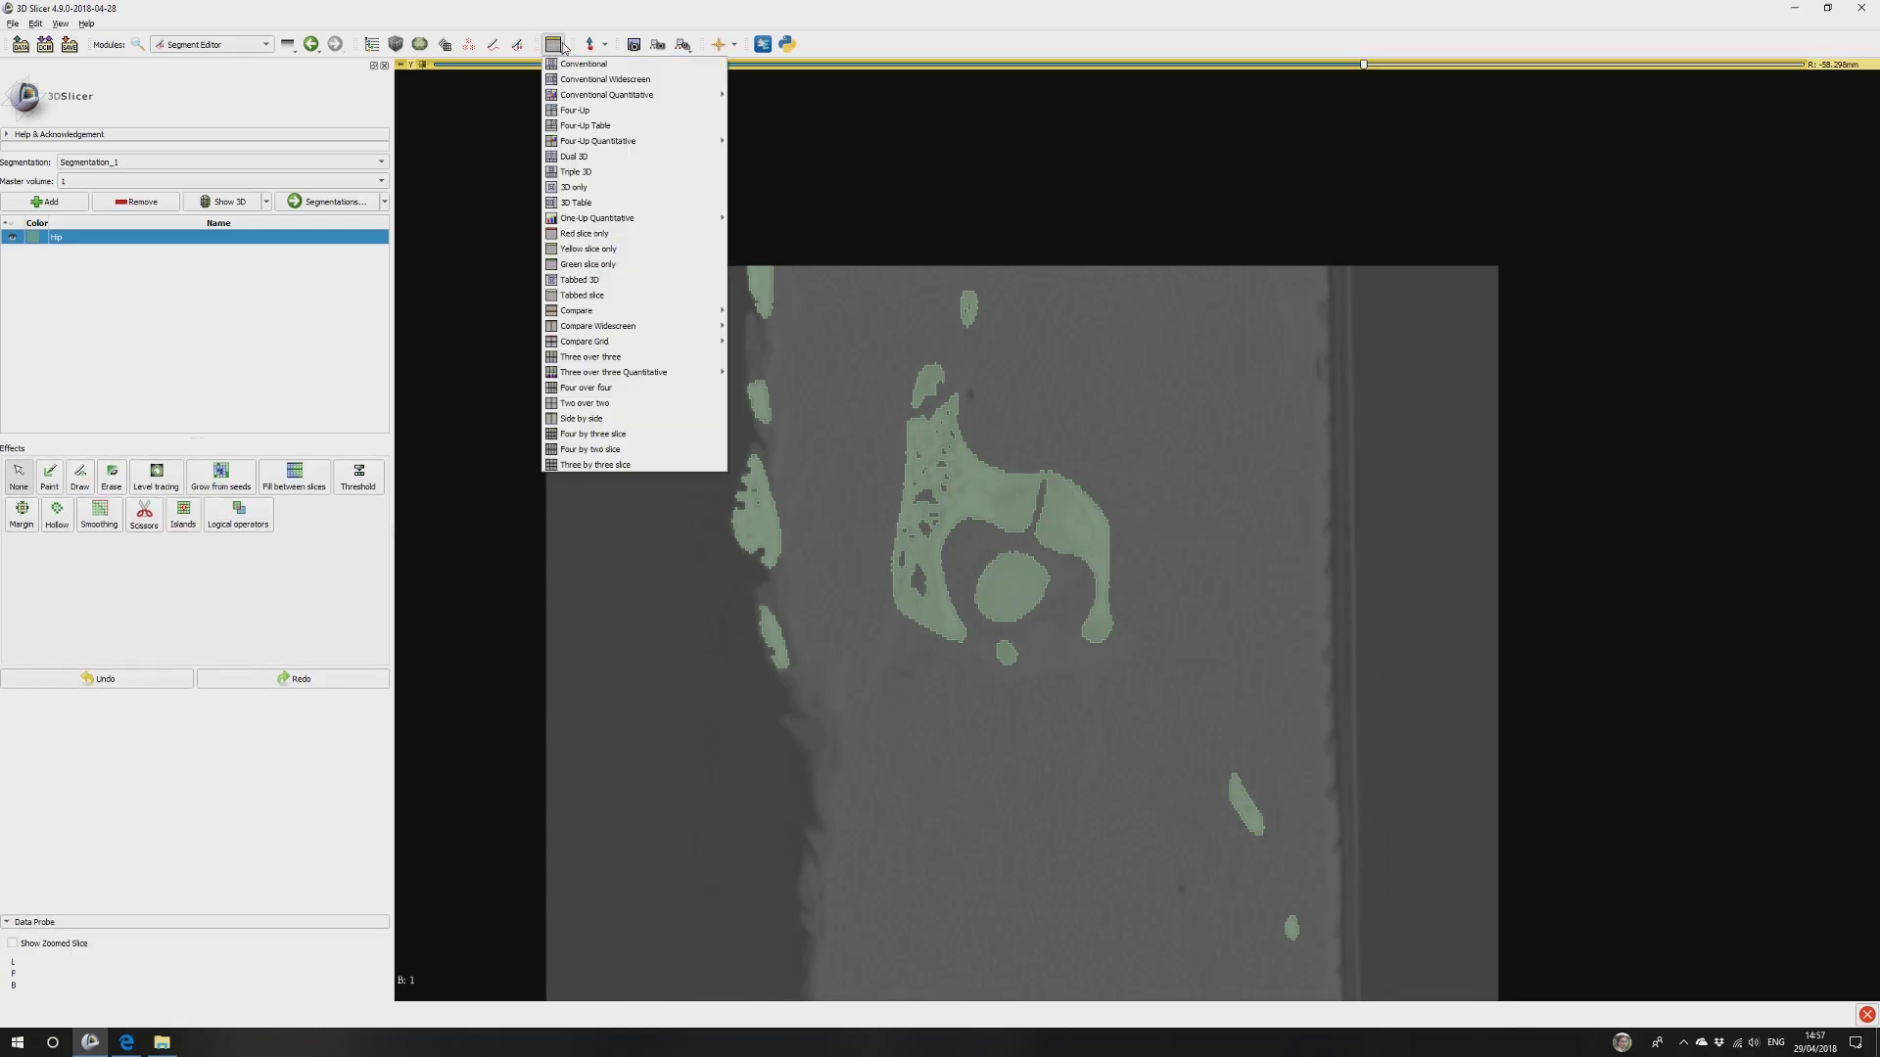
{"action": "left_click", "coordinate": [604, 79]}
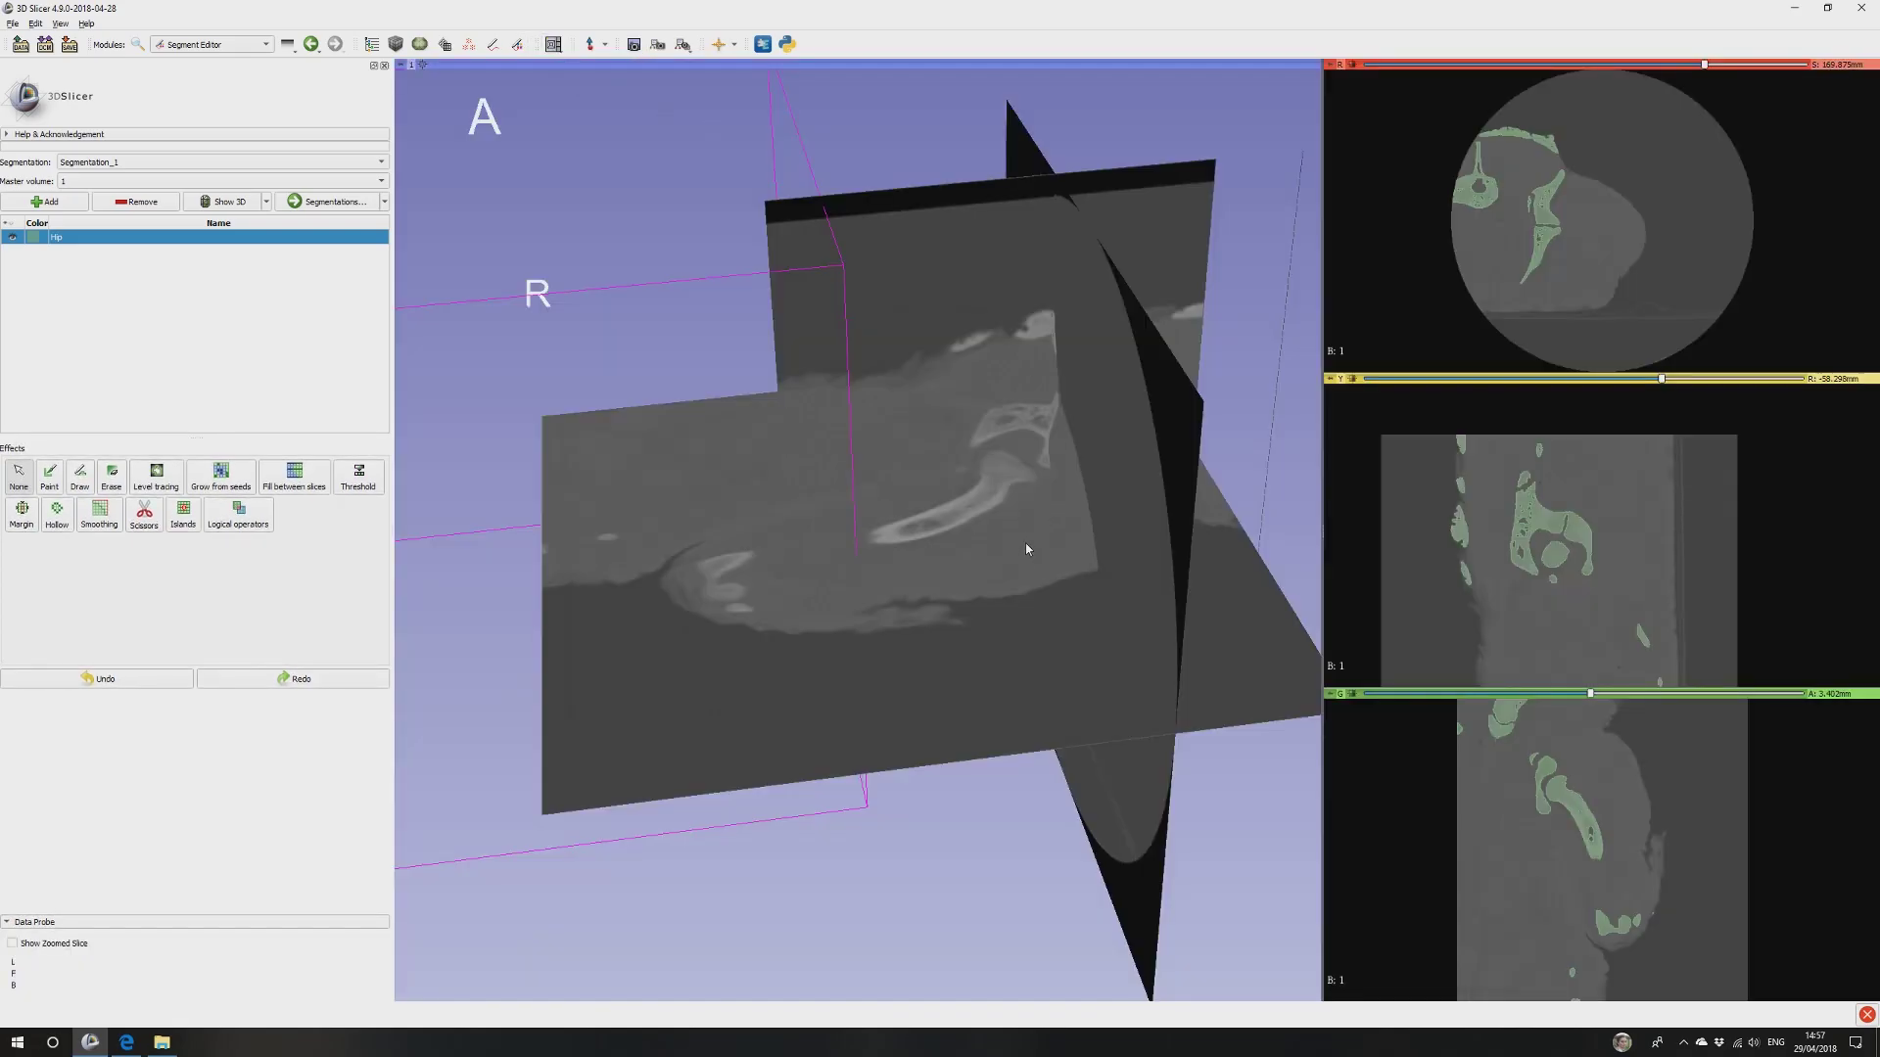
{"action": "left_click_drag", "start_coordinate": [955, 651], "coordinate": [754, 629]}
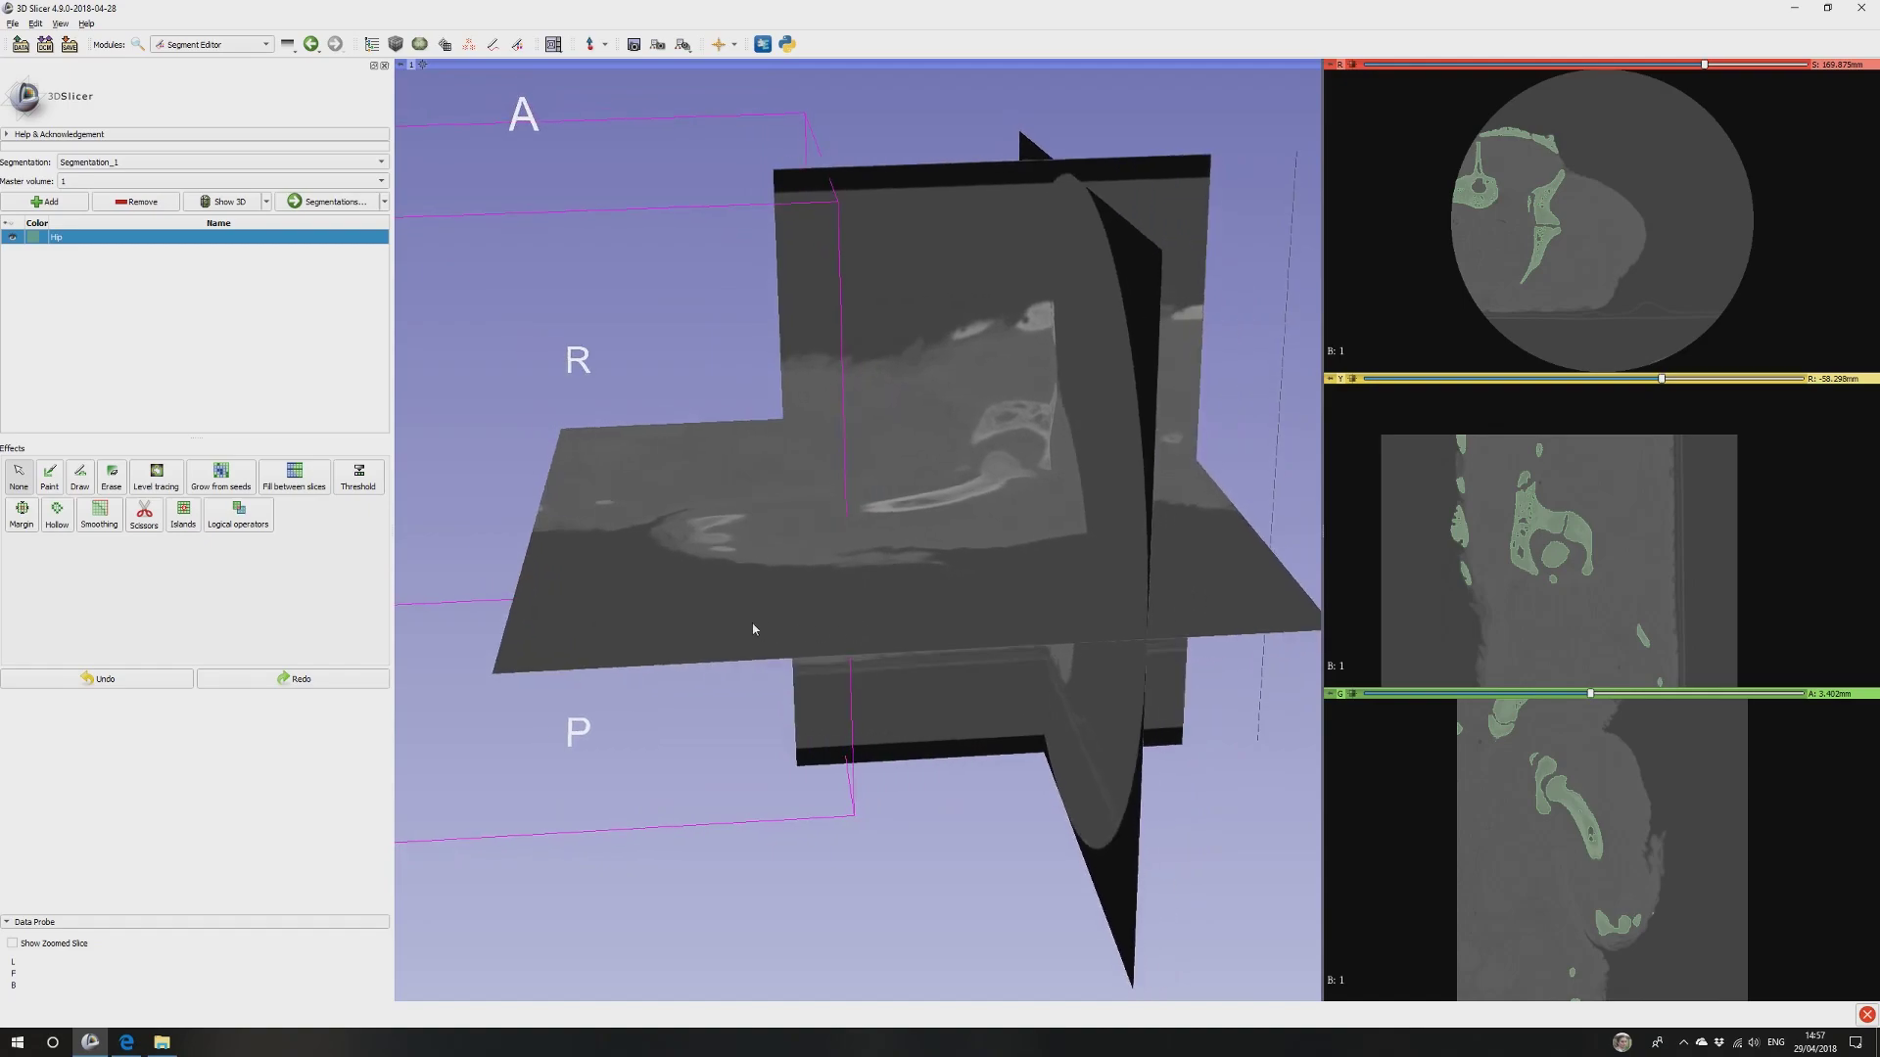
{"action": "left_click", "coordinate": [224, 203]}
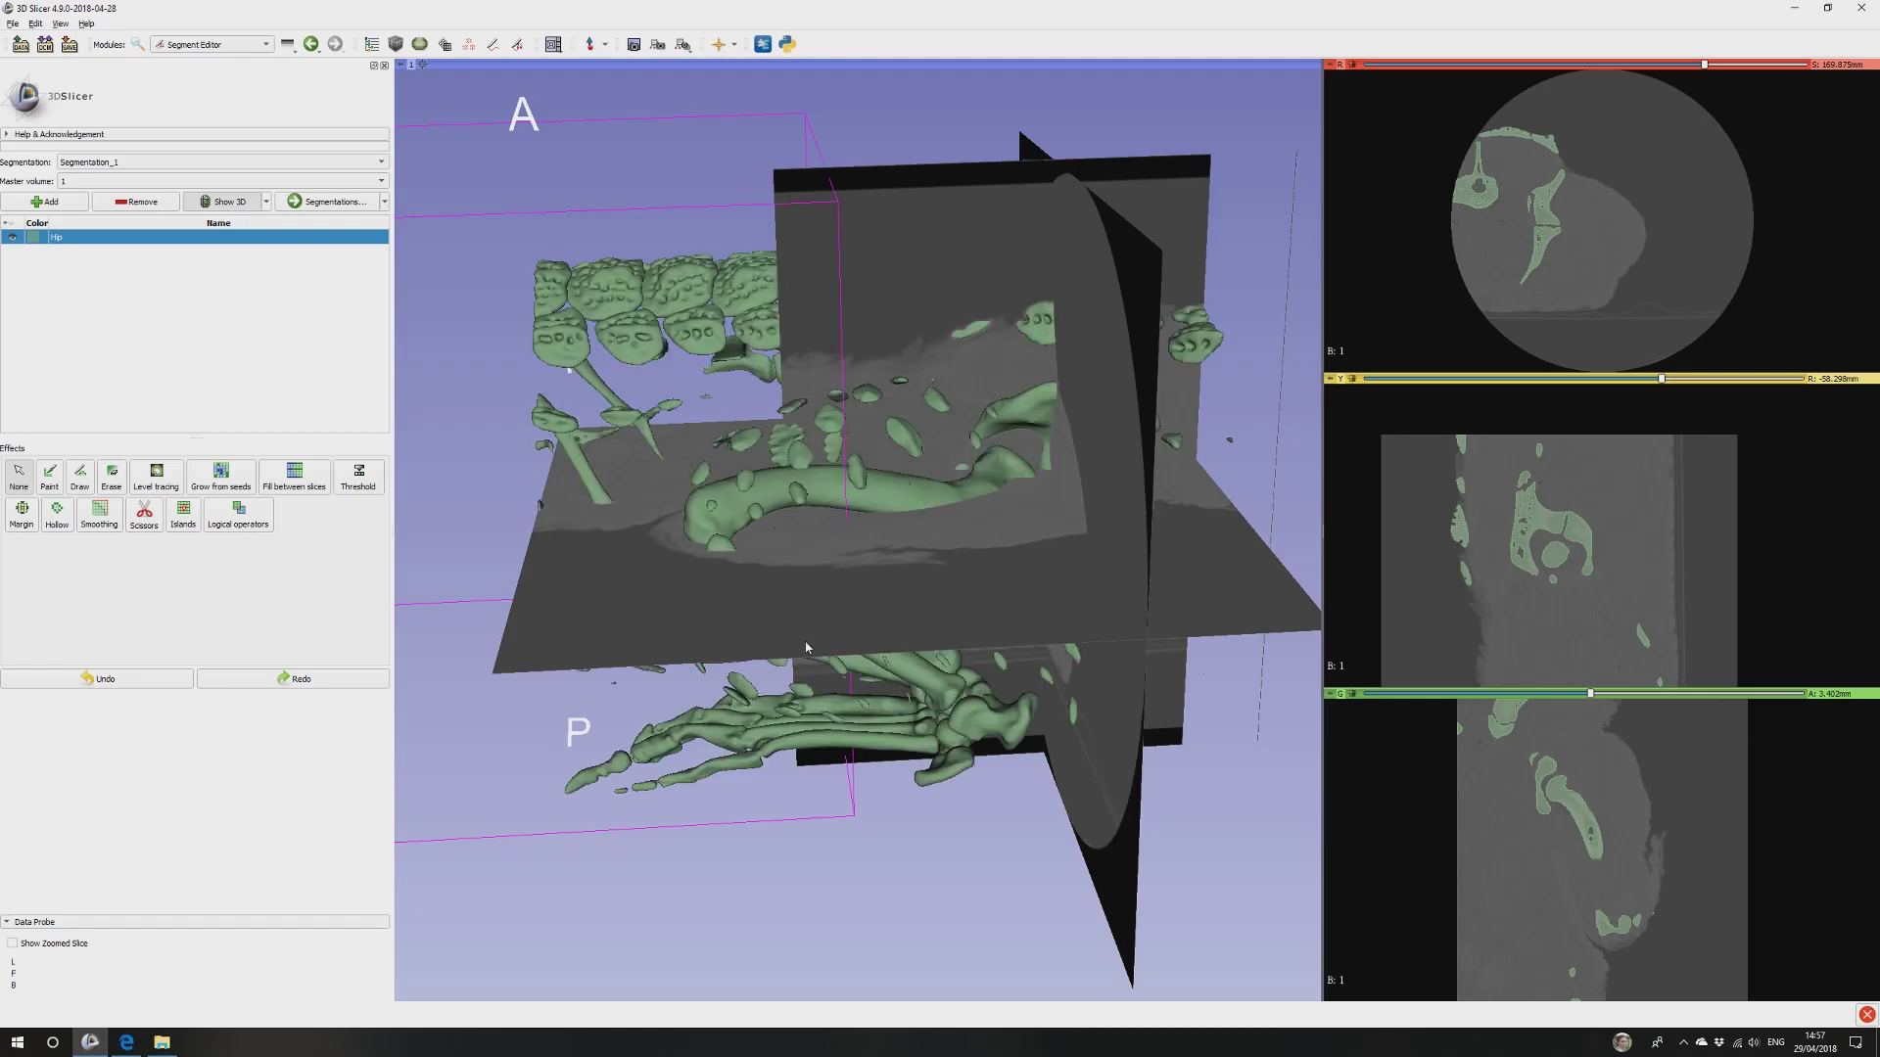
{"action": "left_click_drag", "start_coordinate": [702, 693], "coordinate": [1126, 528]}
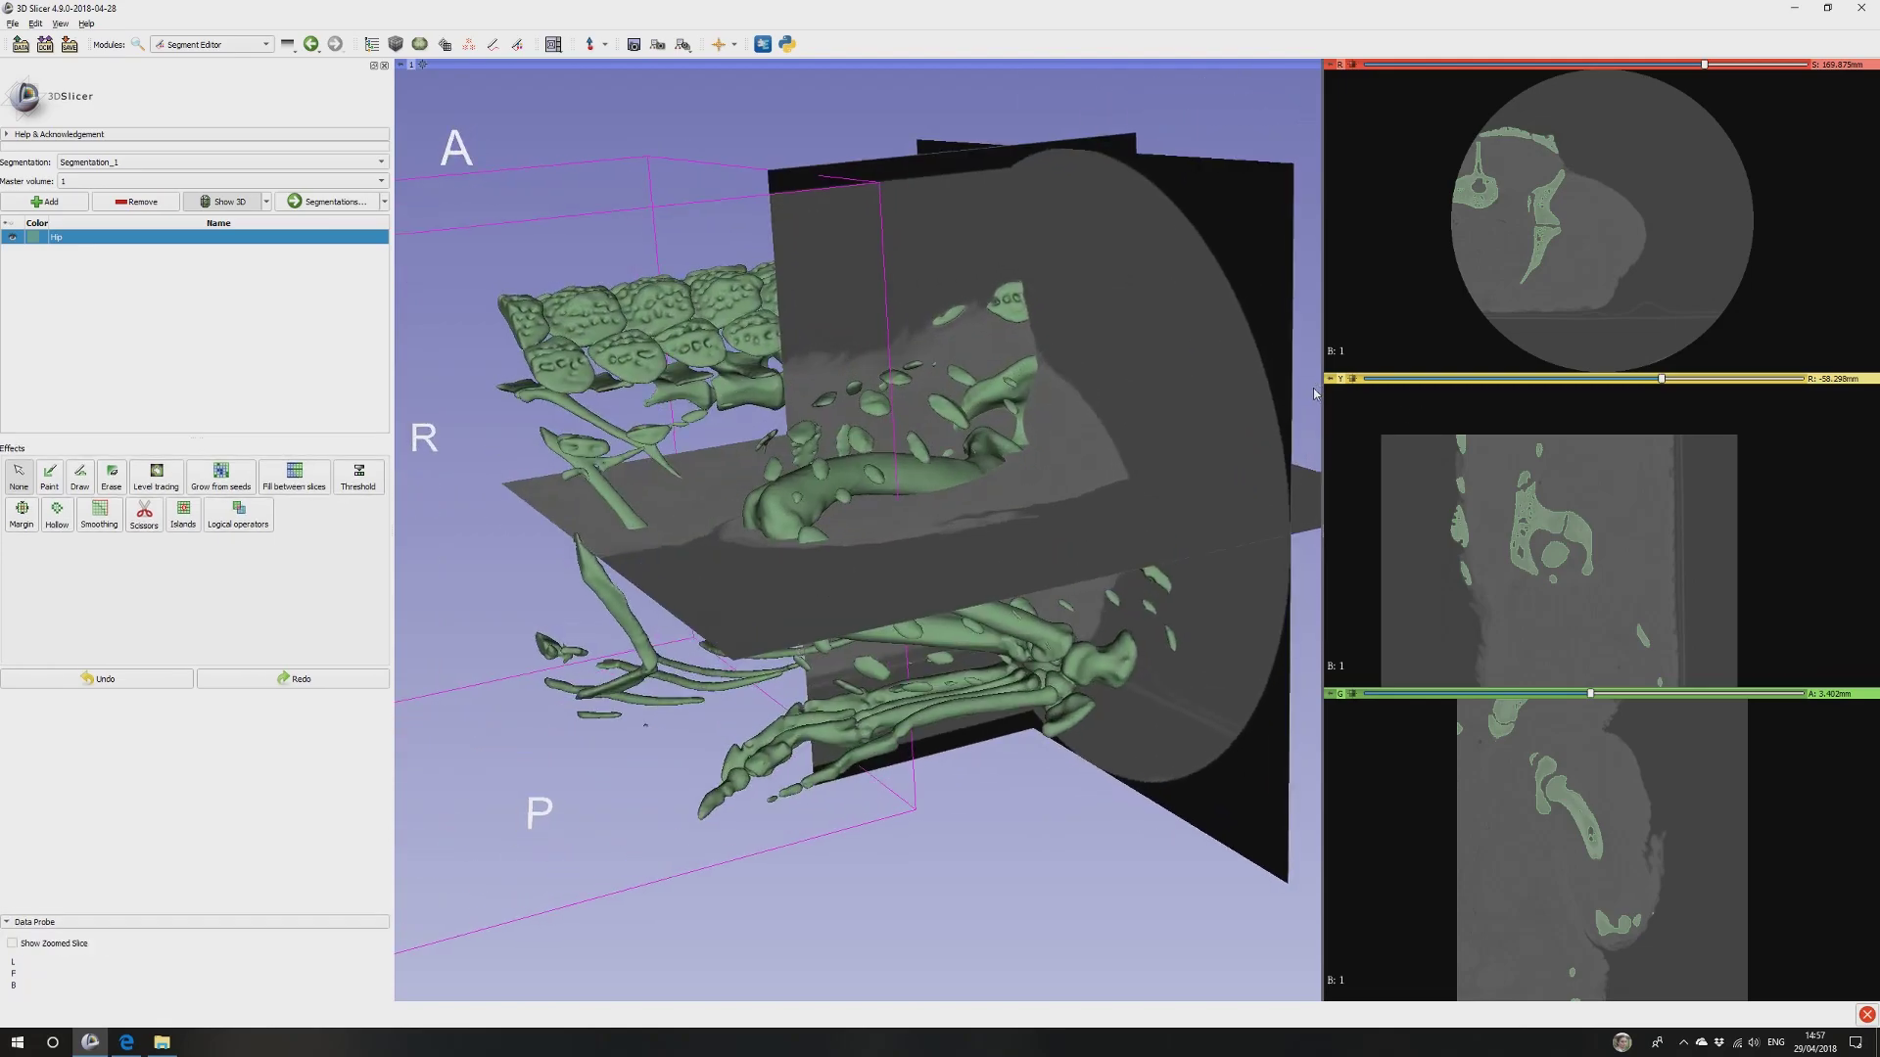
Hide the sagittal, axial and coronal slices from the 3D view and inspect the segmented bones.
{"action": "left_click", "coordinate": [1370, 386]}
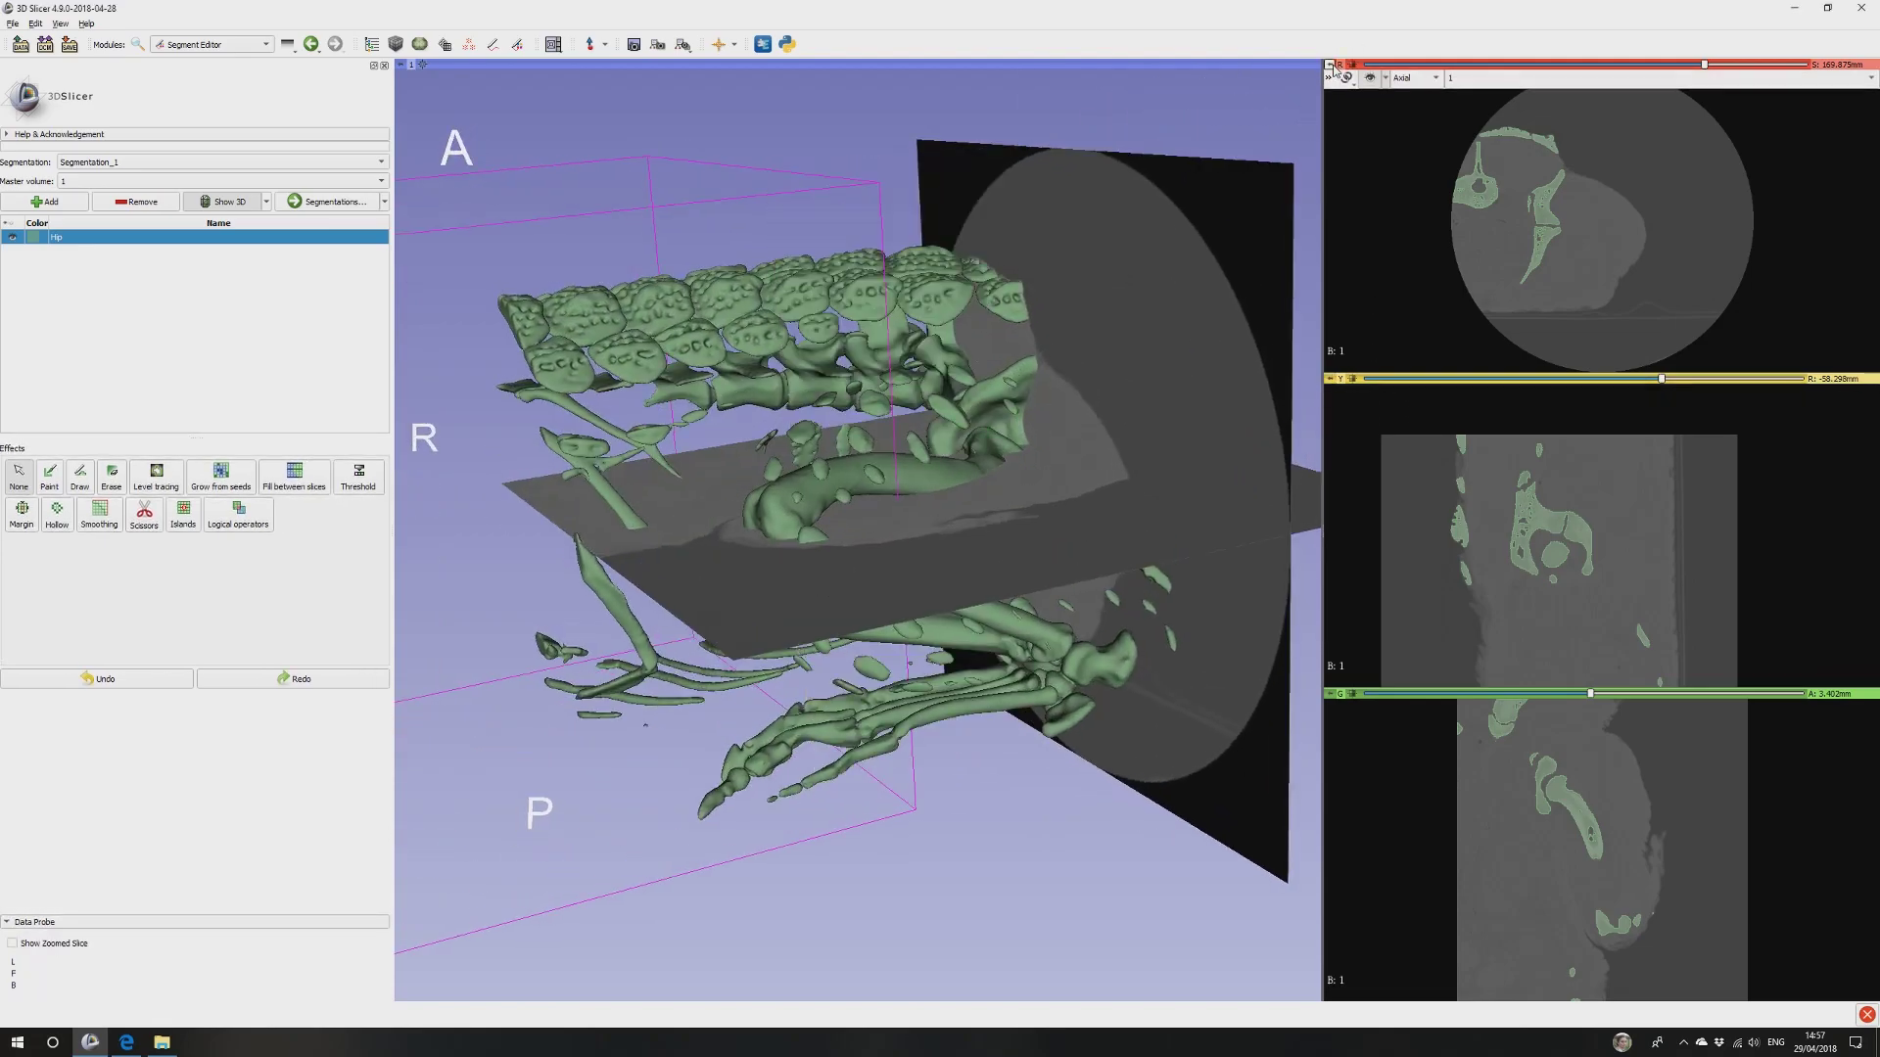
{"action": "left_click", "coordinate": [1369, 82]}
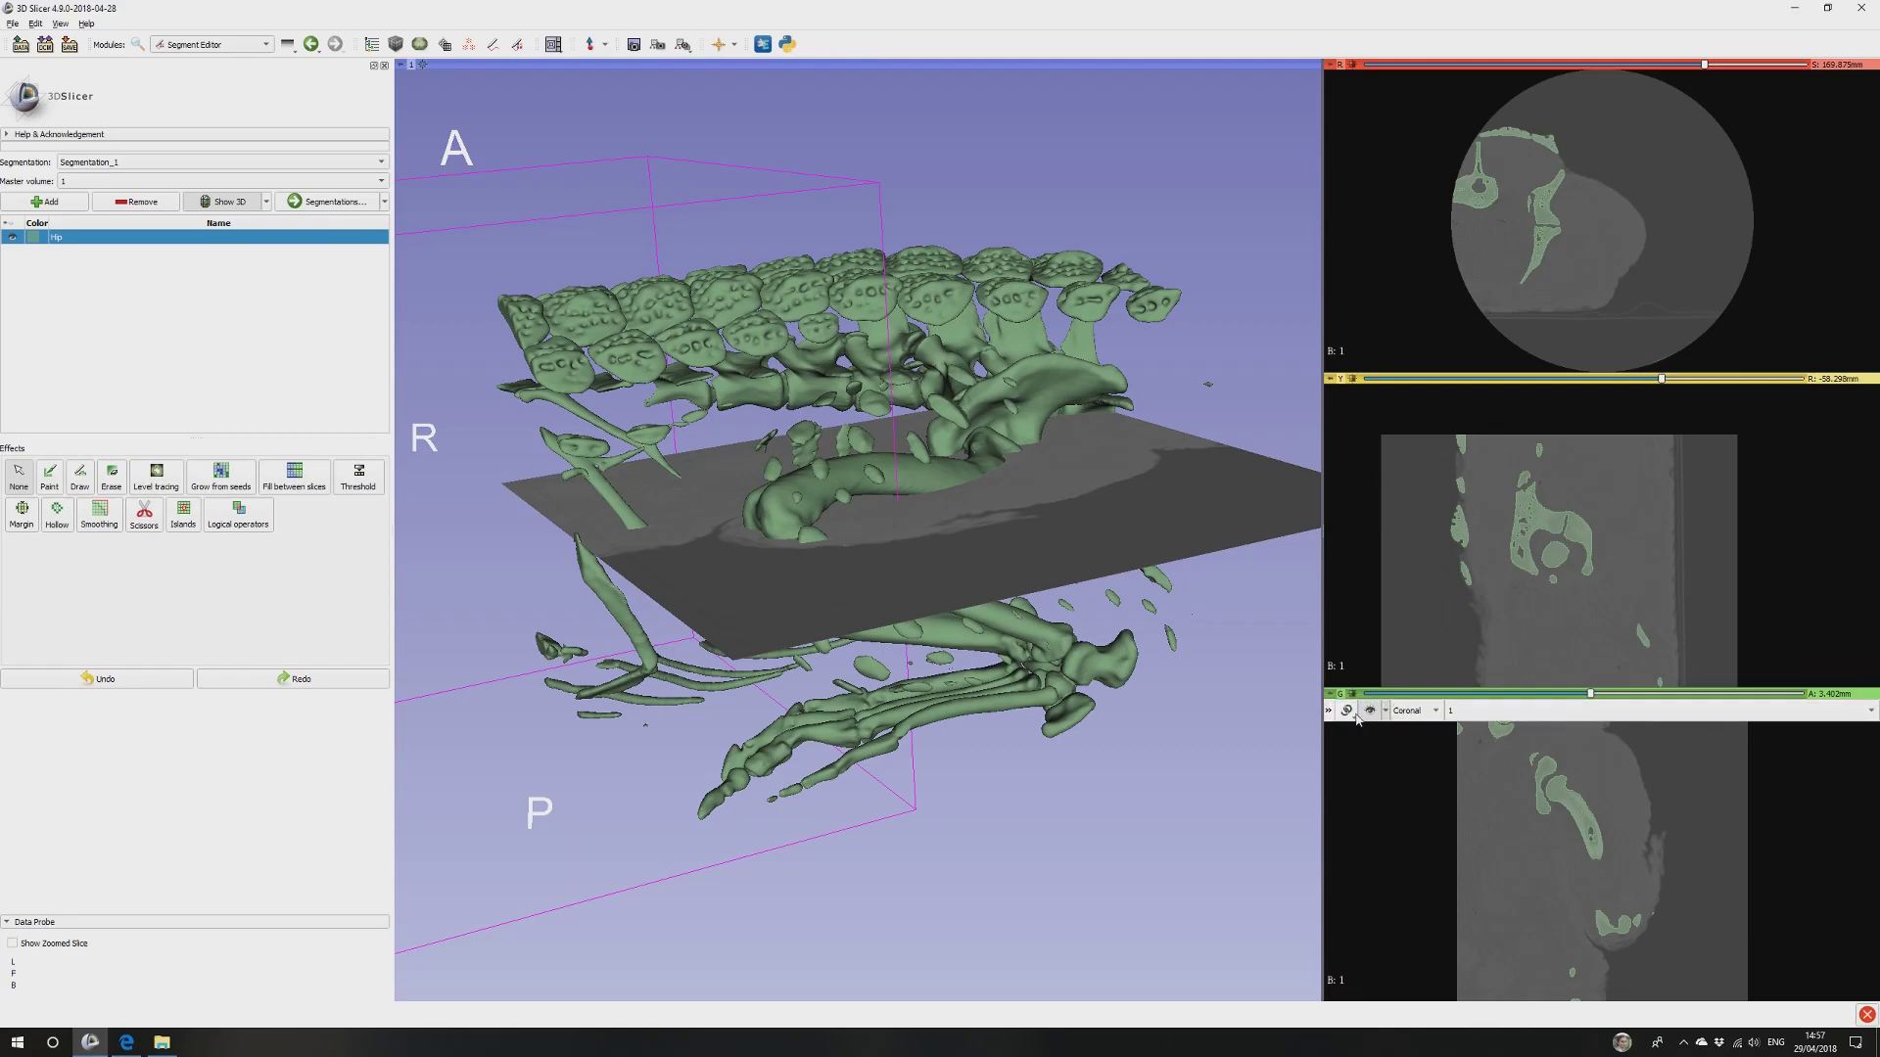
{"action": "left_click", "coordinate": [1369, 709]}
{"action": "left_click_drag", "start_coordinate": [744, 627], "coordinate": [903, 630]}
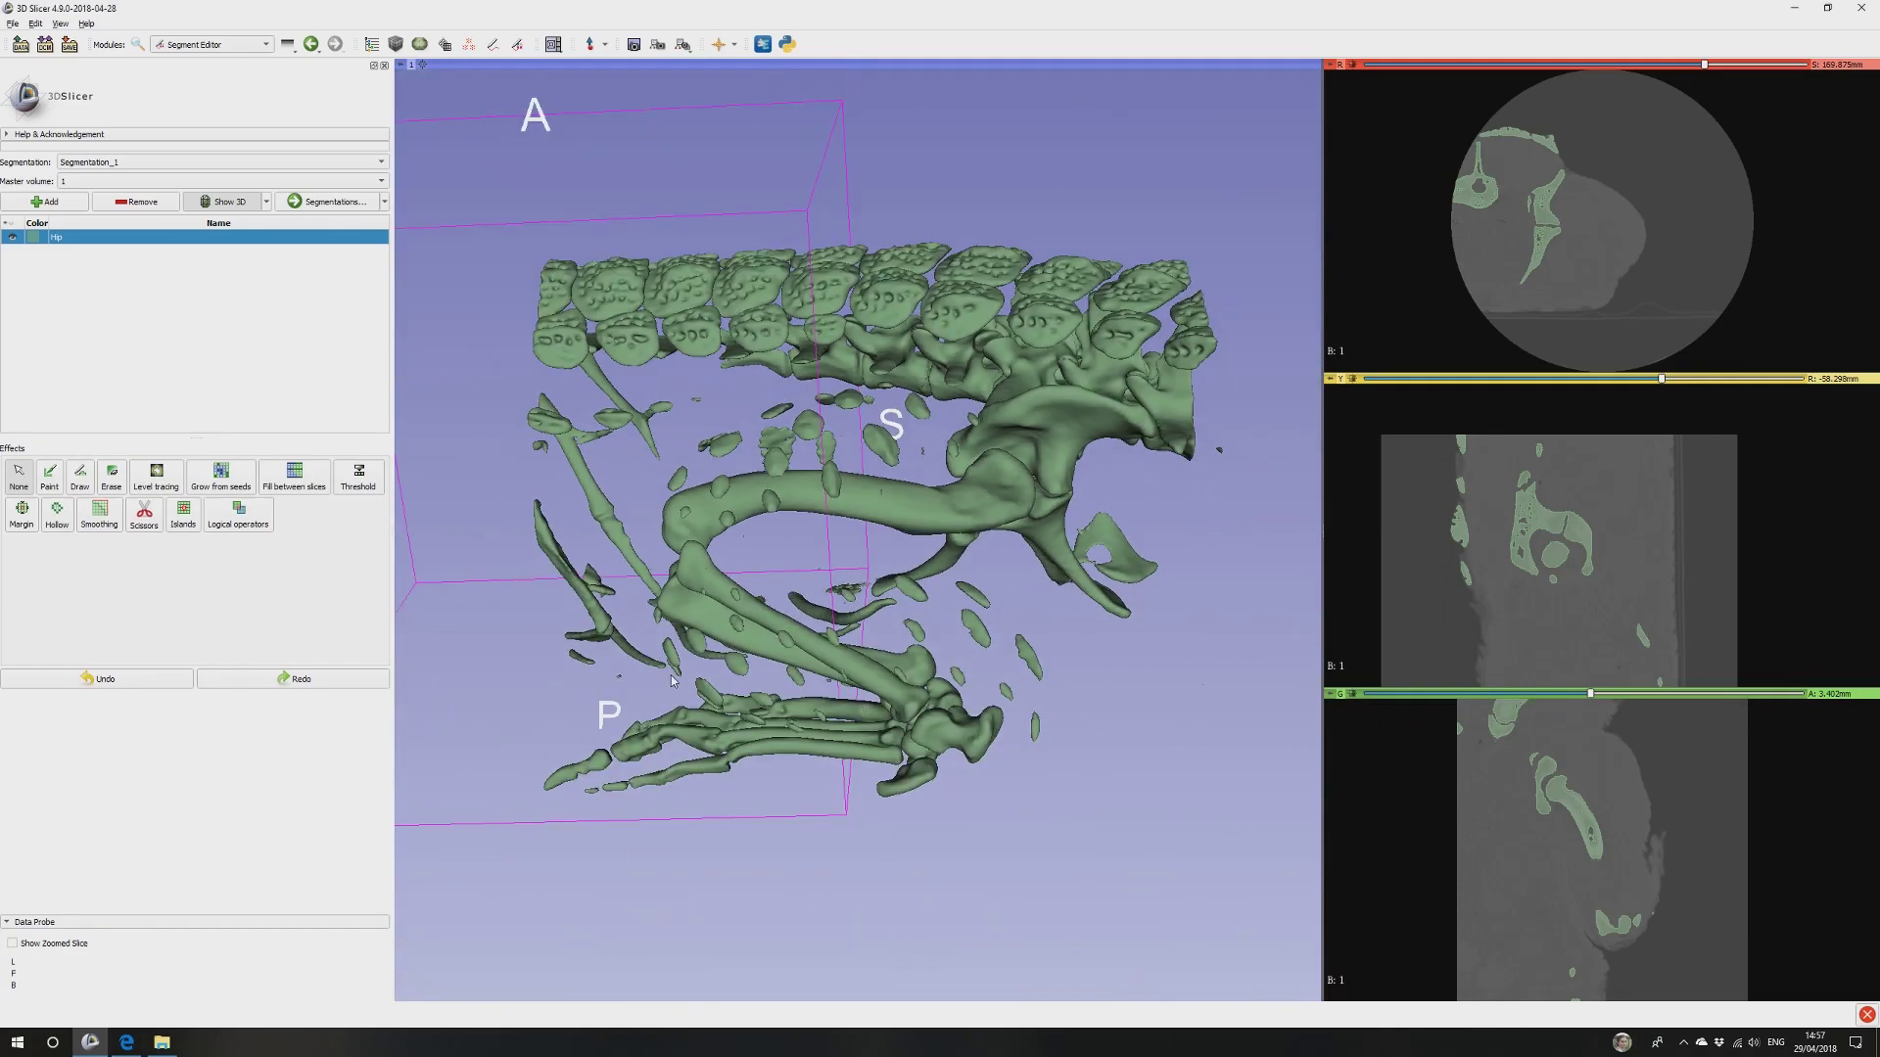
{"action": "left_click_drag", "start_coordinate": [673, 681], "coordinate": [1048, 433]}
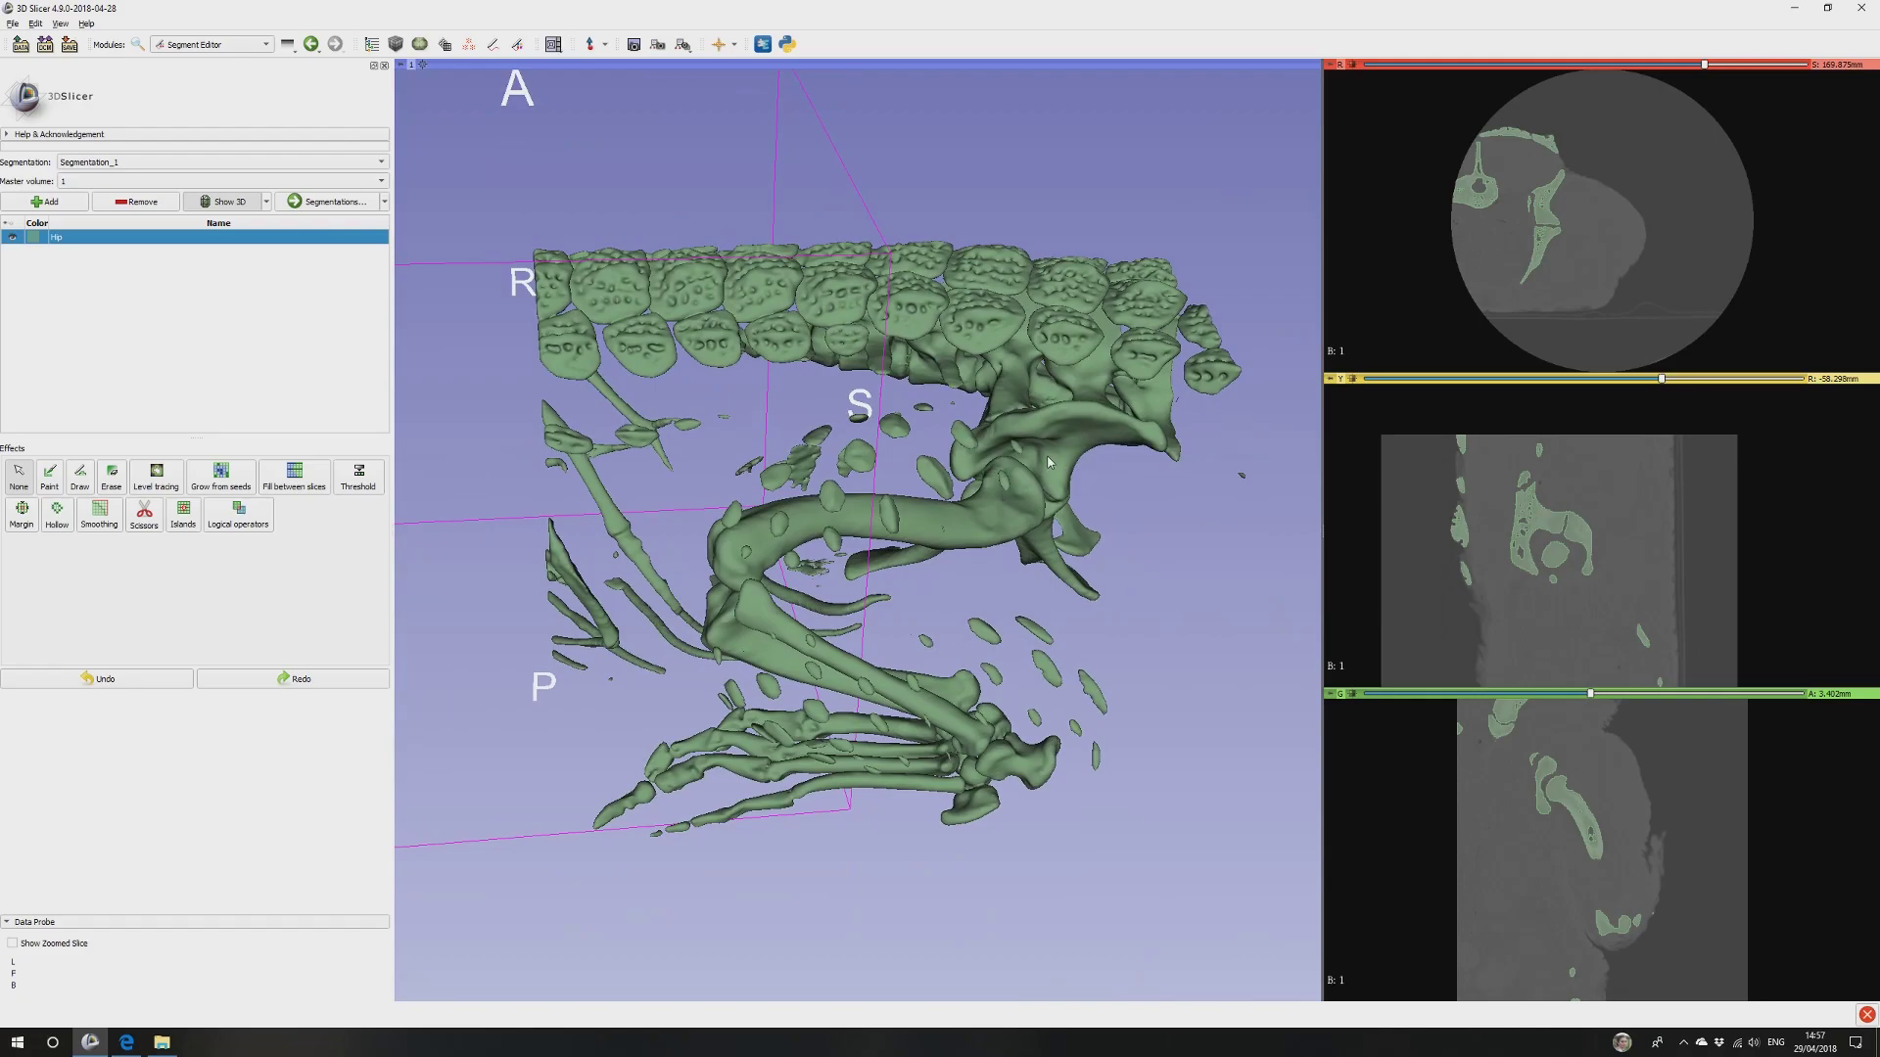
Use Islands with Keep selected island to retain only the hip bone island picked on the sagittal slice.
{"action": "left_click", "coordinate": [182, 516]}
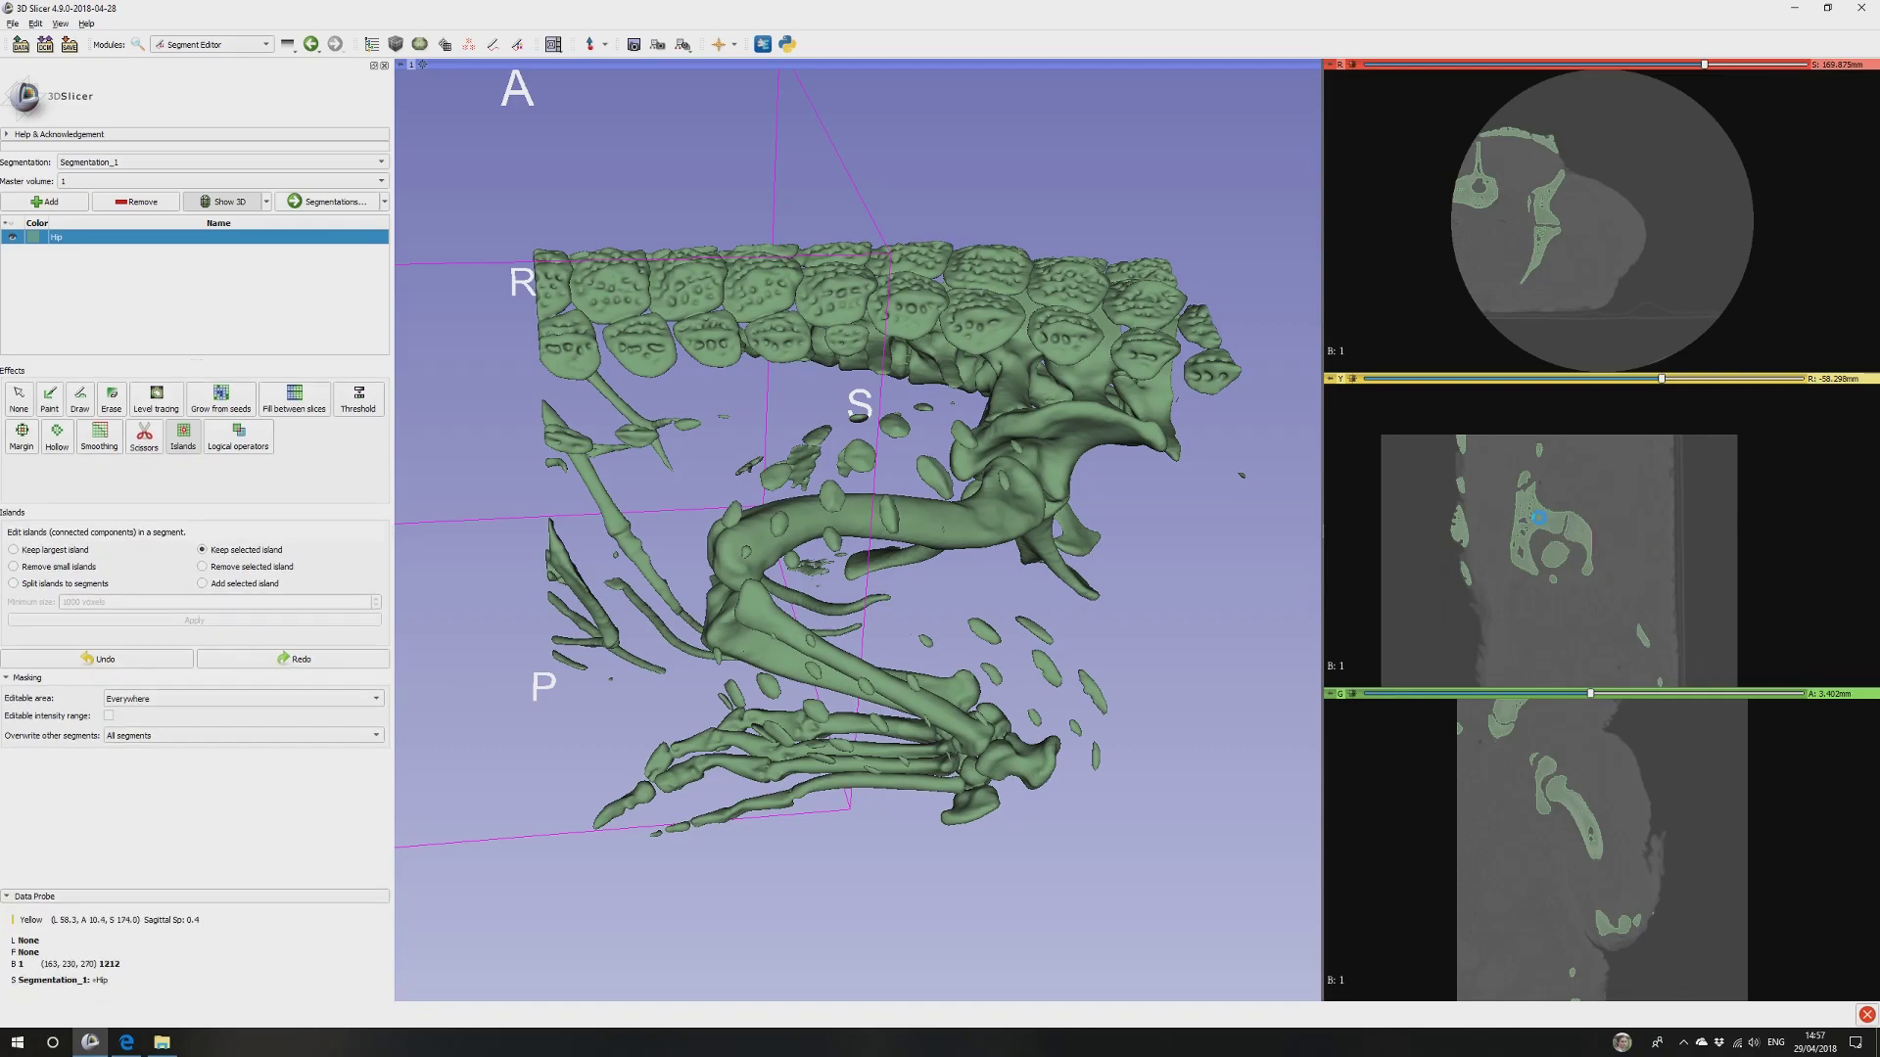
{"action": "left_click", "coordinate": [1539, 520]}
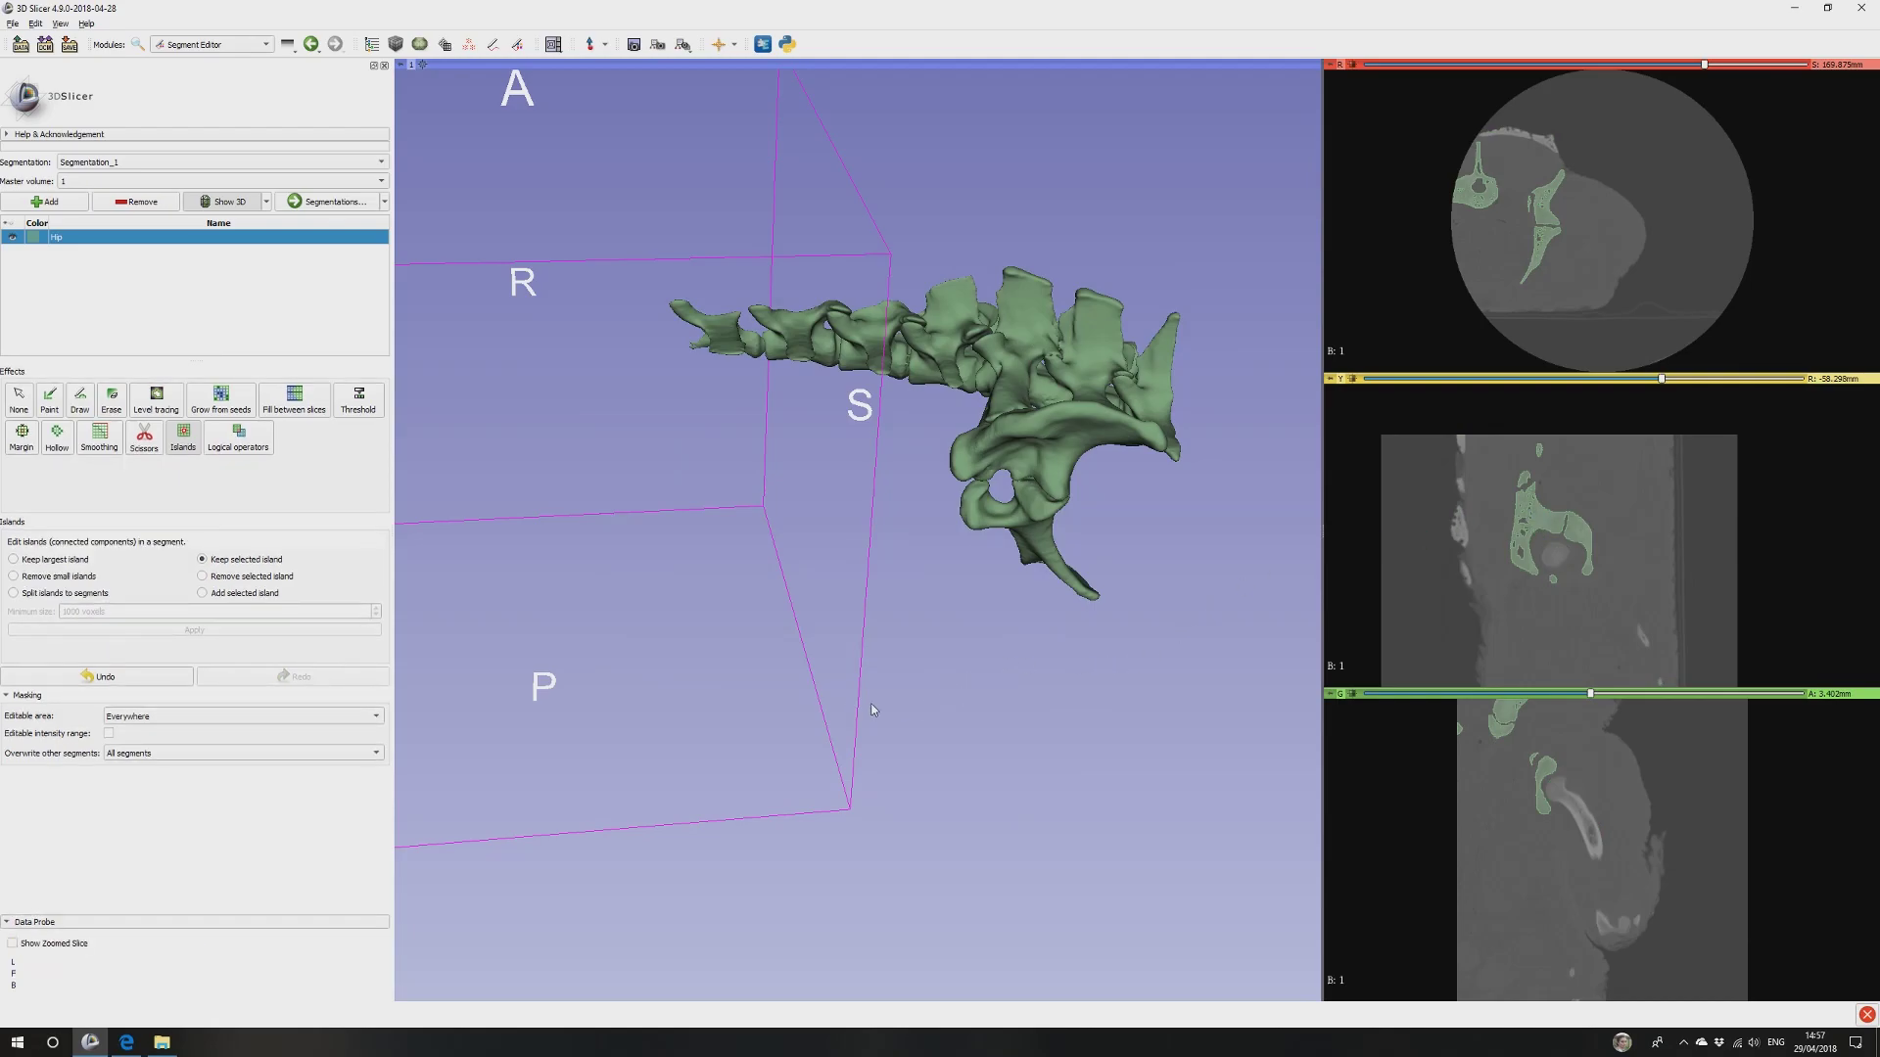
{"action": "left_click_drag", "start_coordinate": [898, 741], "coordinate": [607, 675]}
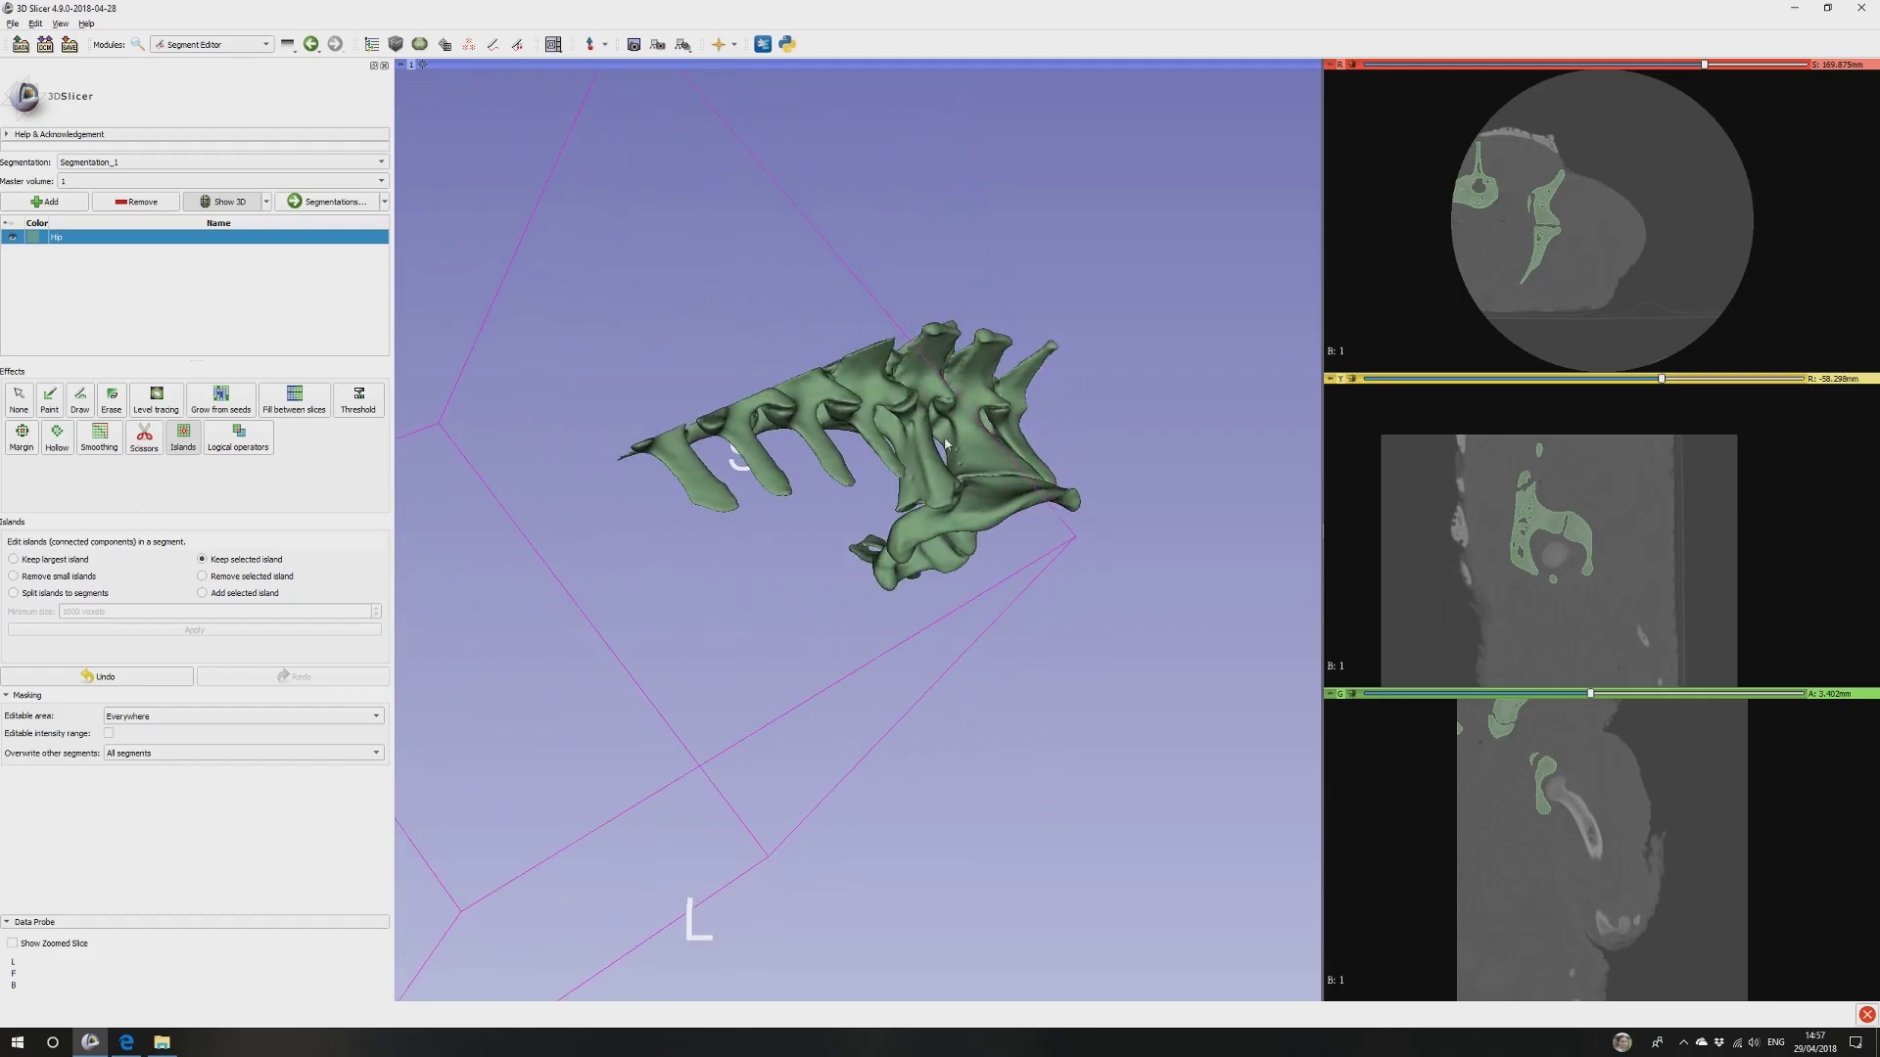
{"action": "scroll", "coordinate": [996, 419], "scroll_direction": "up", "scroll_amount": 5}
{"action": "scroll", "coordinate": [996, 419], "scroll_direction": "down", "scroll_amount": 2}
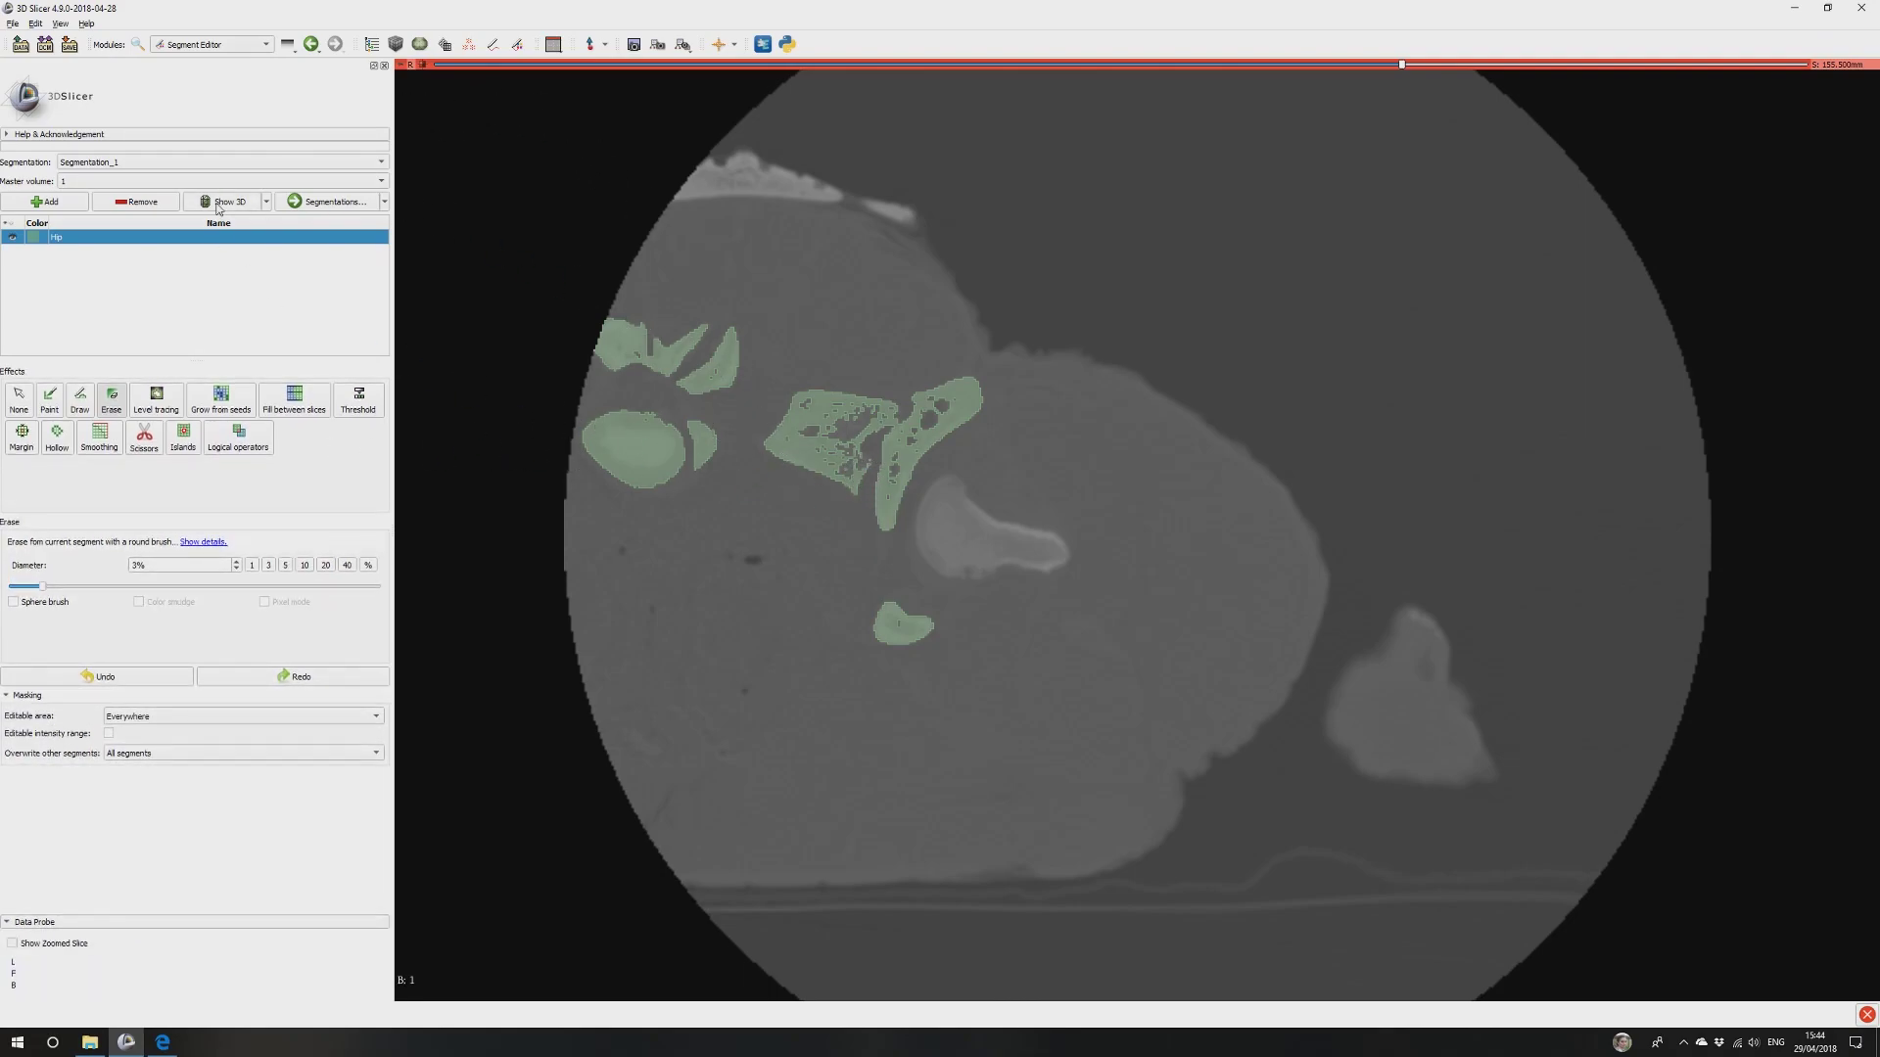
Erase the bridge between the hip bone and the adjacent bone on the enlarged axial slices with the 3% brush.
{"action": "scroll", "coordinate": [886, 480], "scroll_direction": "down", "scroll_amount": 1}
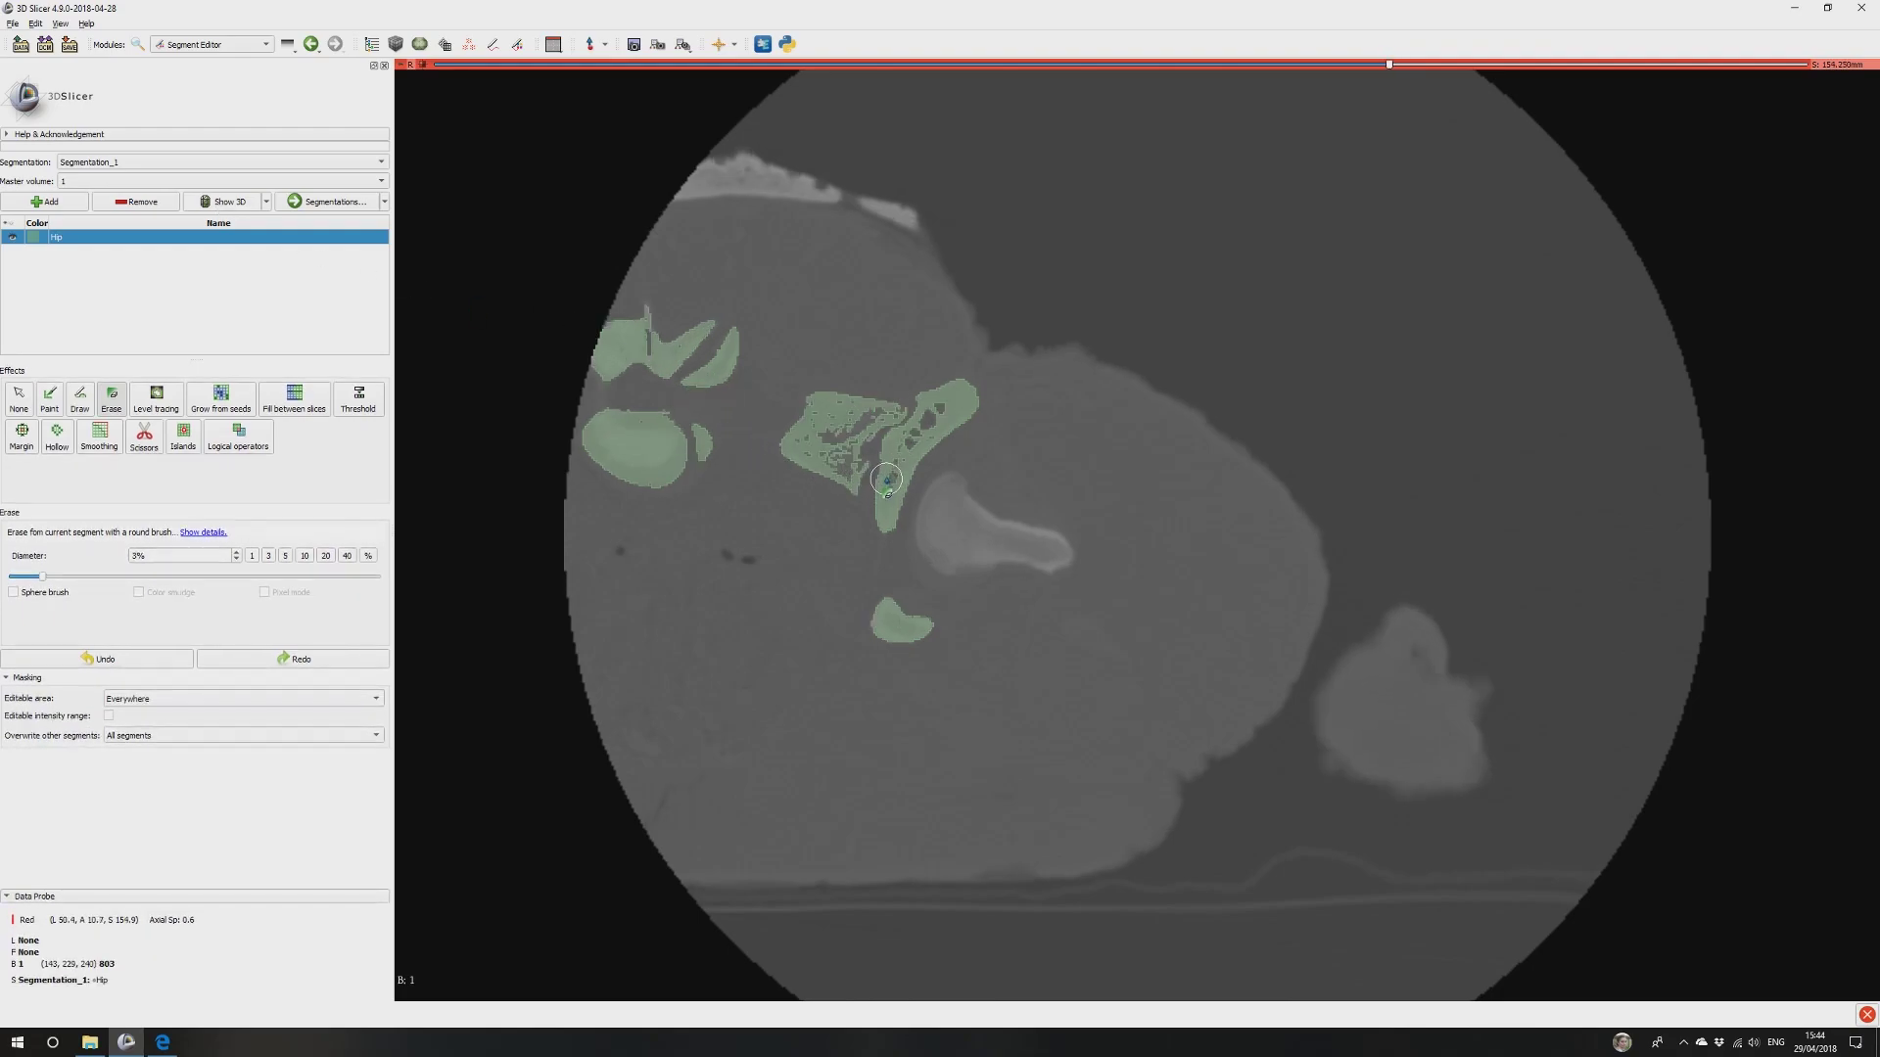
{"action": "scroll", "coordinate": [886, 480], "scroll_direction": "up", "scroll_amount": 1}
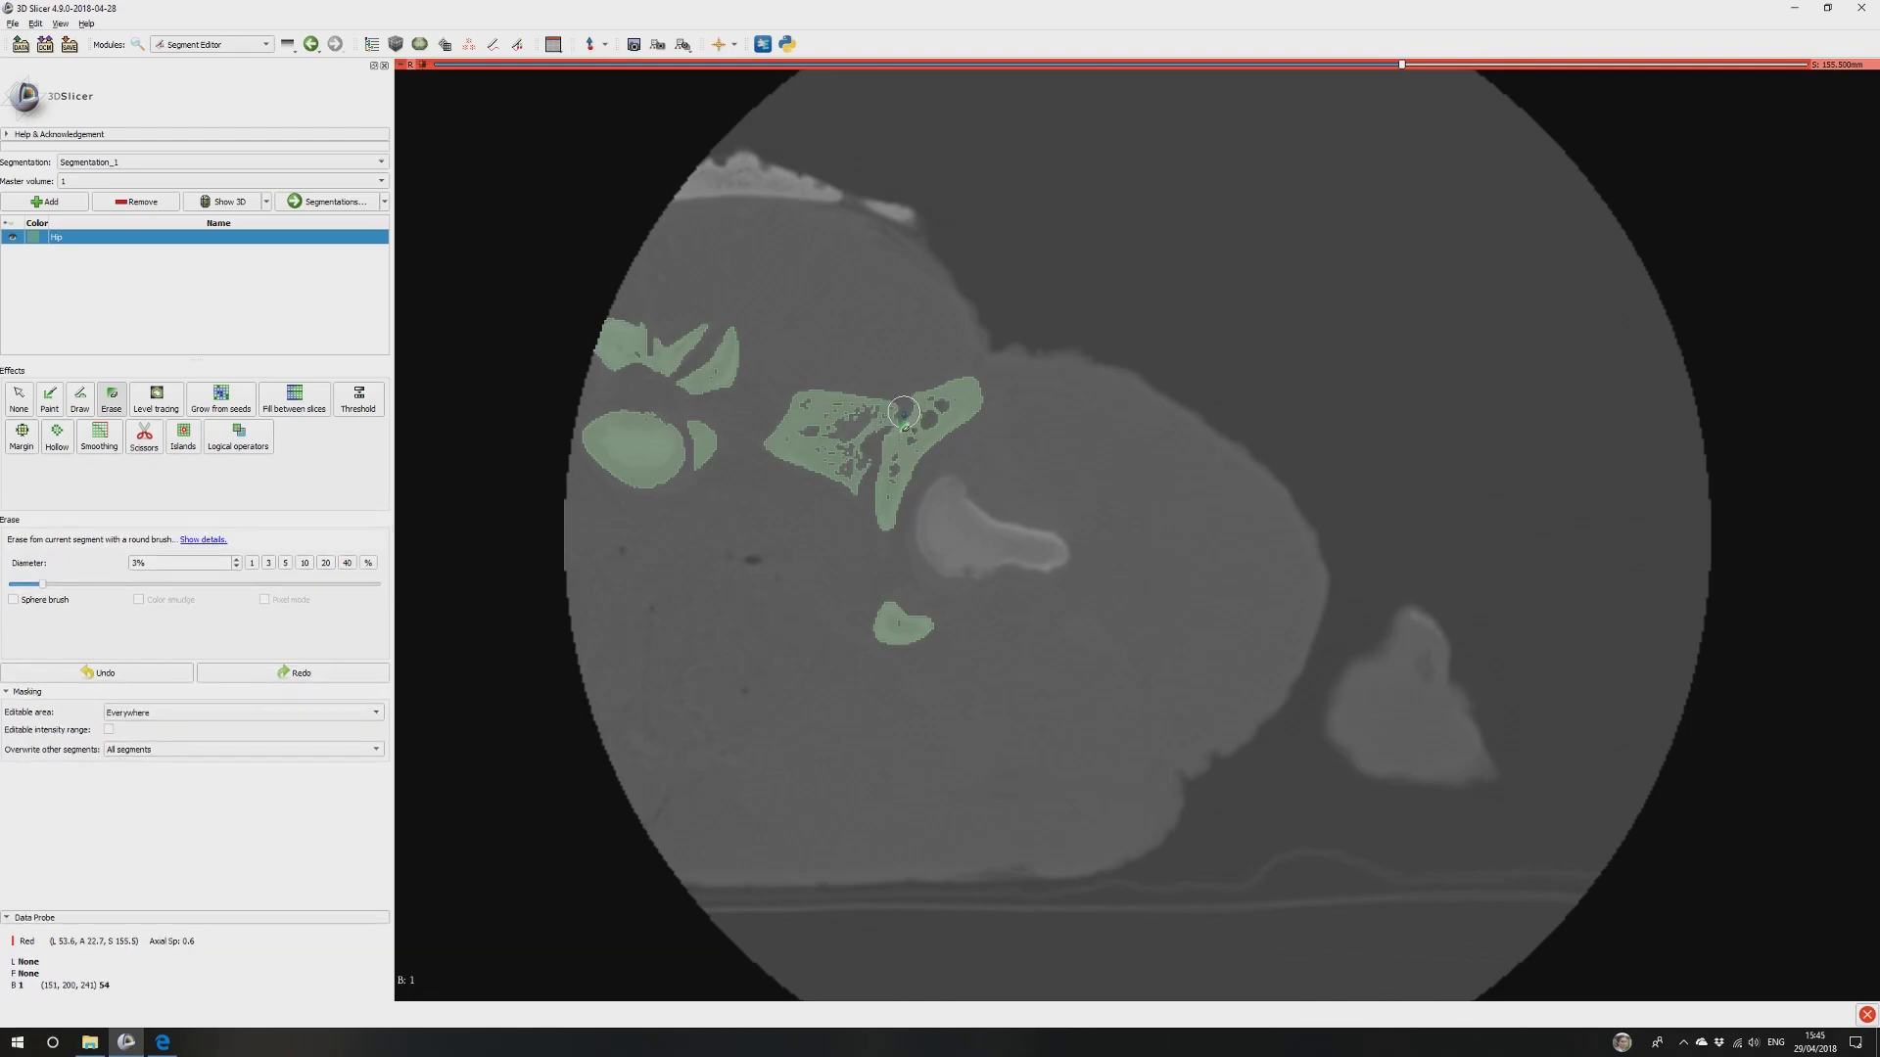
{"action": "left_click", "coordinate": [553, 44]}
{"action": "left_click", "coordinate": [180, 325]}
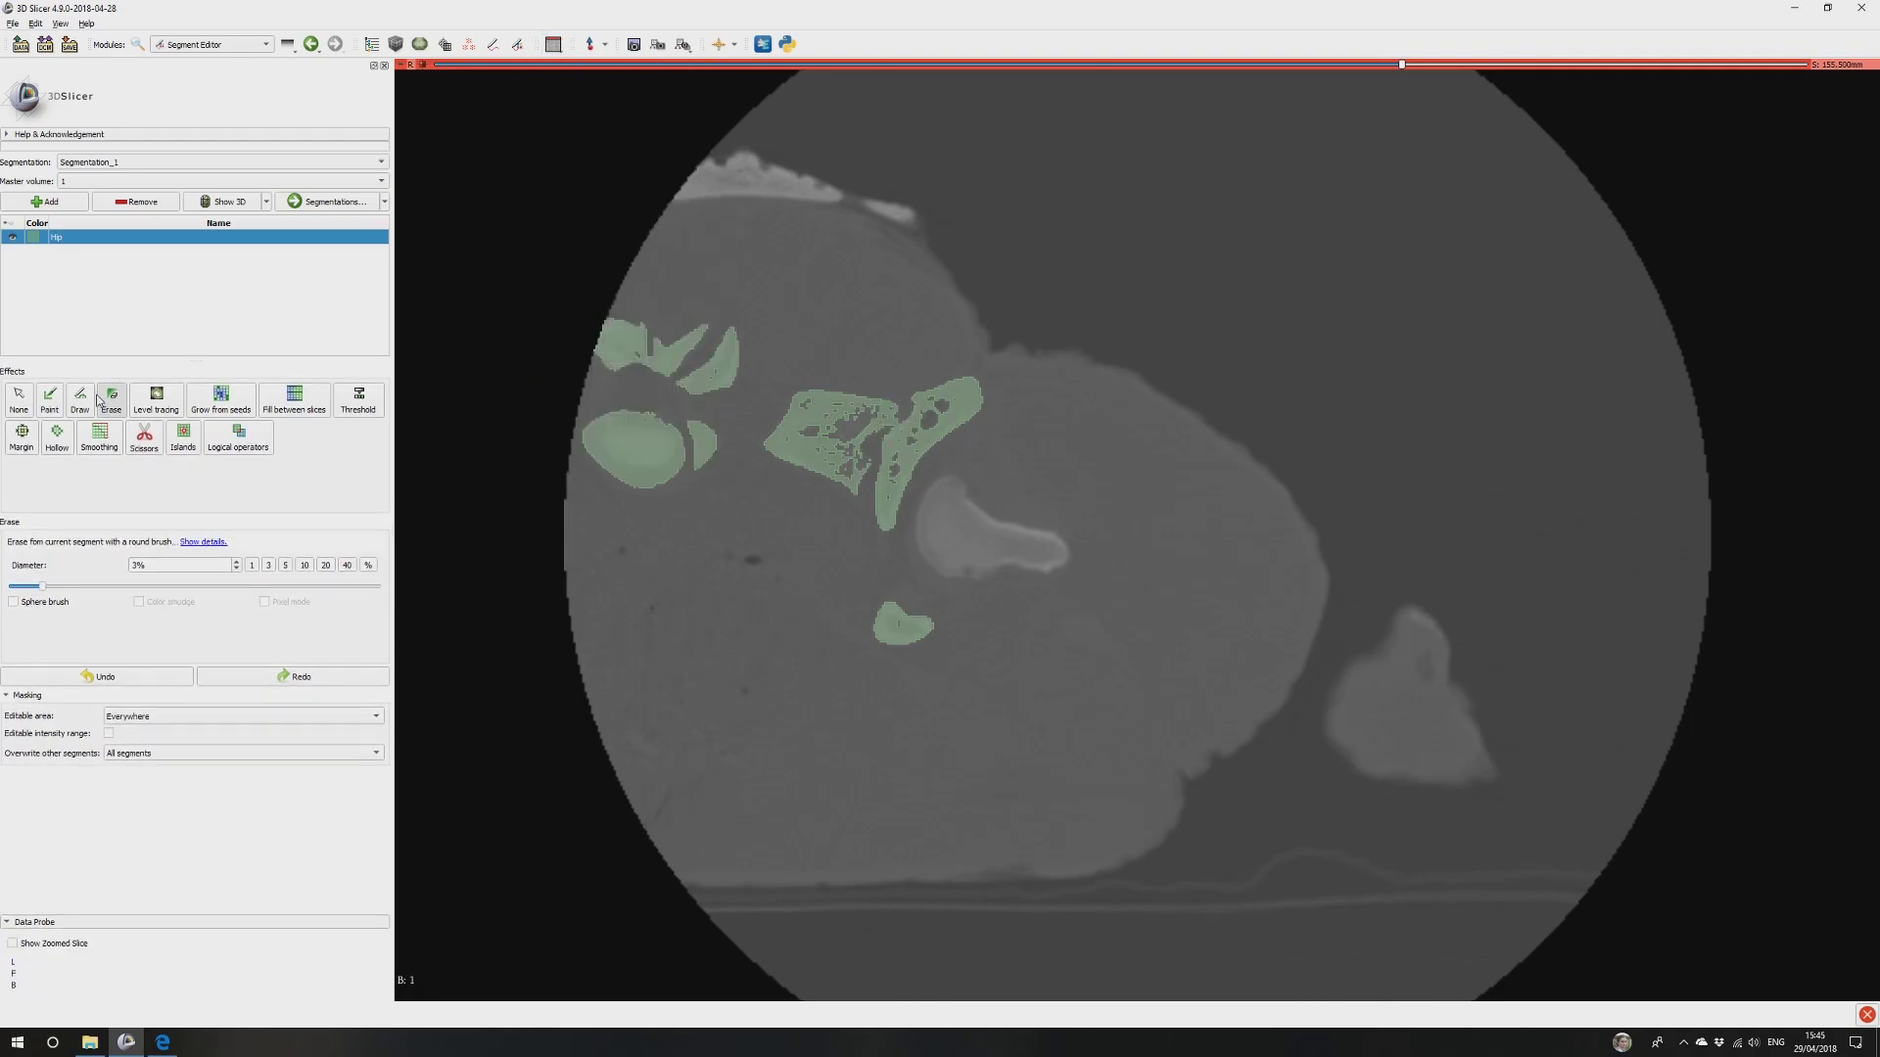
{"action": "left_click", "coordinate": [887, 415]}
{"action": "scroll", "coordinate": [887, 415], "scroll_direction": "down", "scroll_amount": 1}
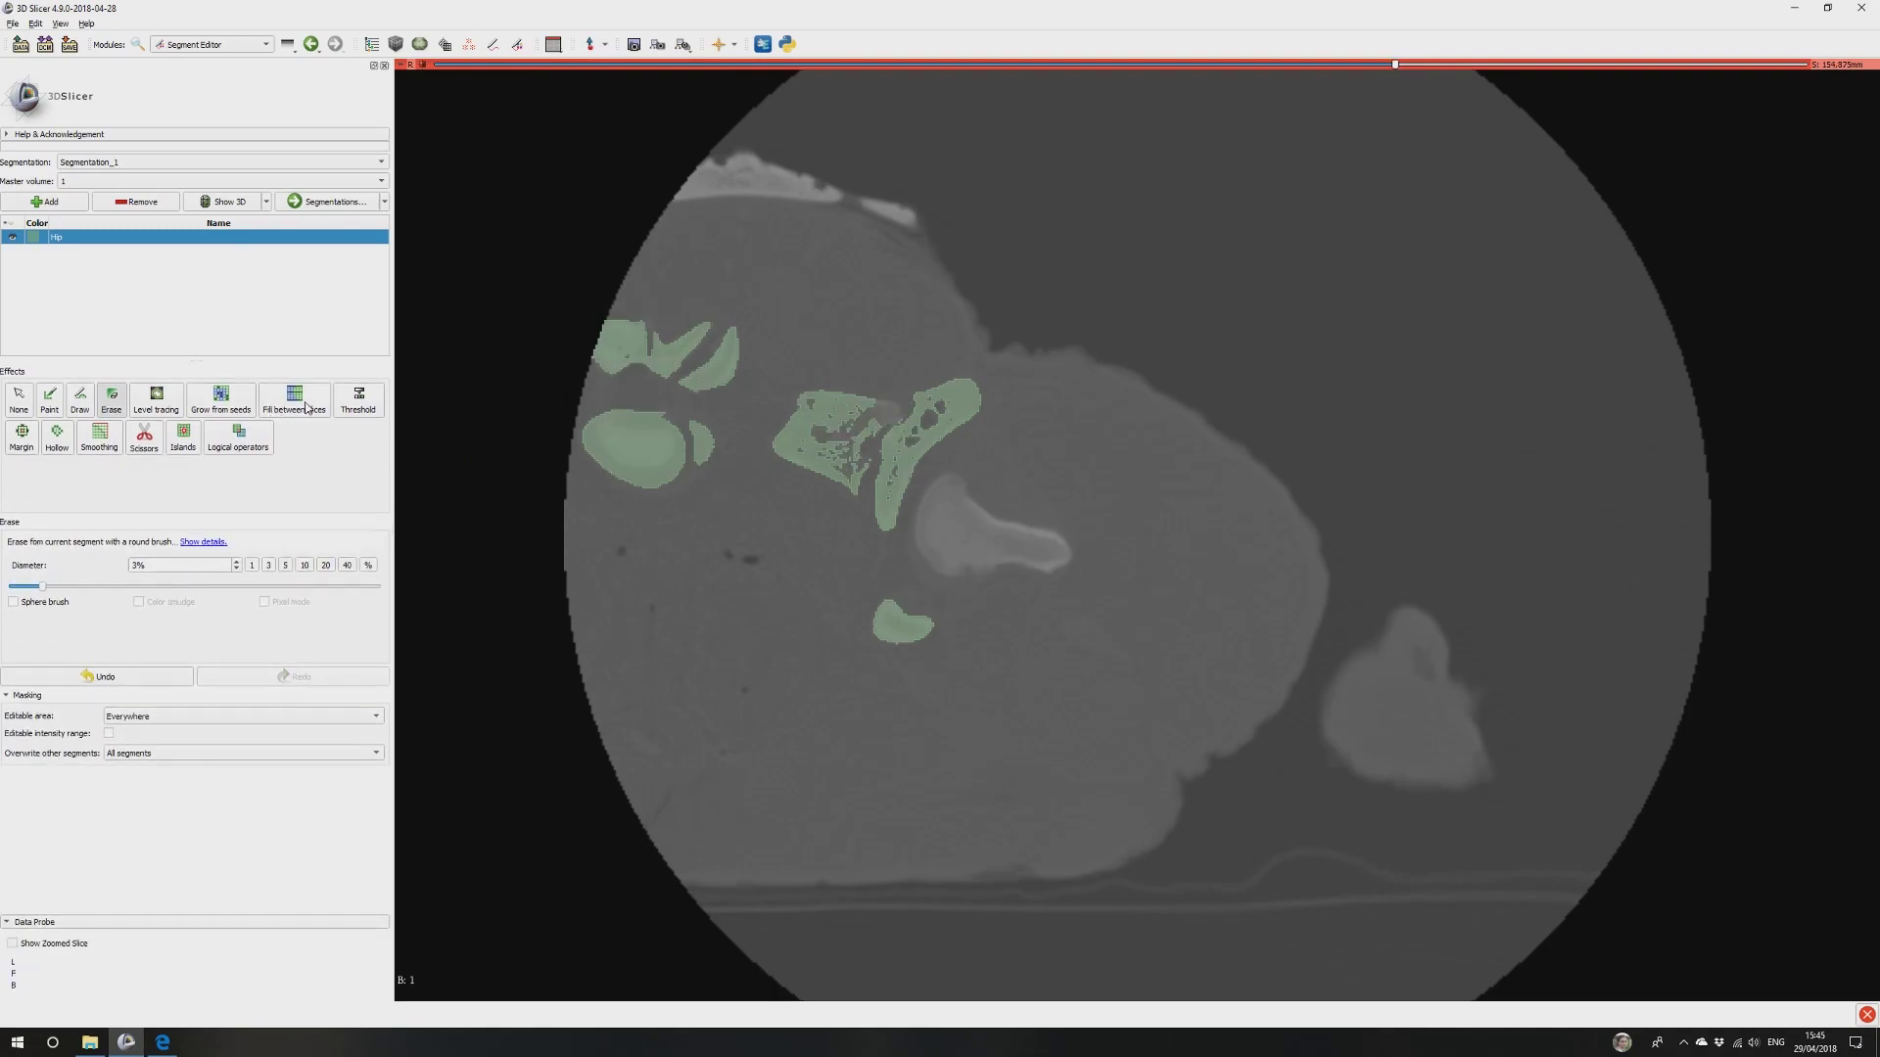
Keep only the hip bone island picked on the axial slice, and inspect it in 3D in the Conventional Widescreen layout.
{"action": "left_click", "coordinate": [182, 437]}
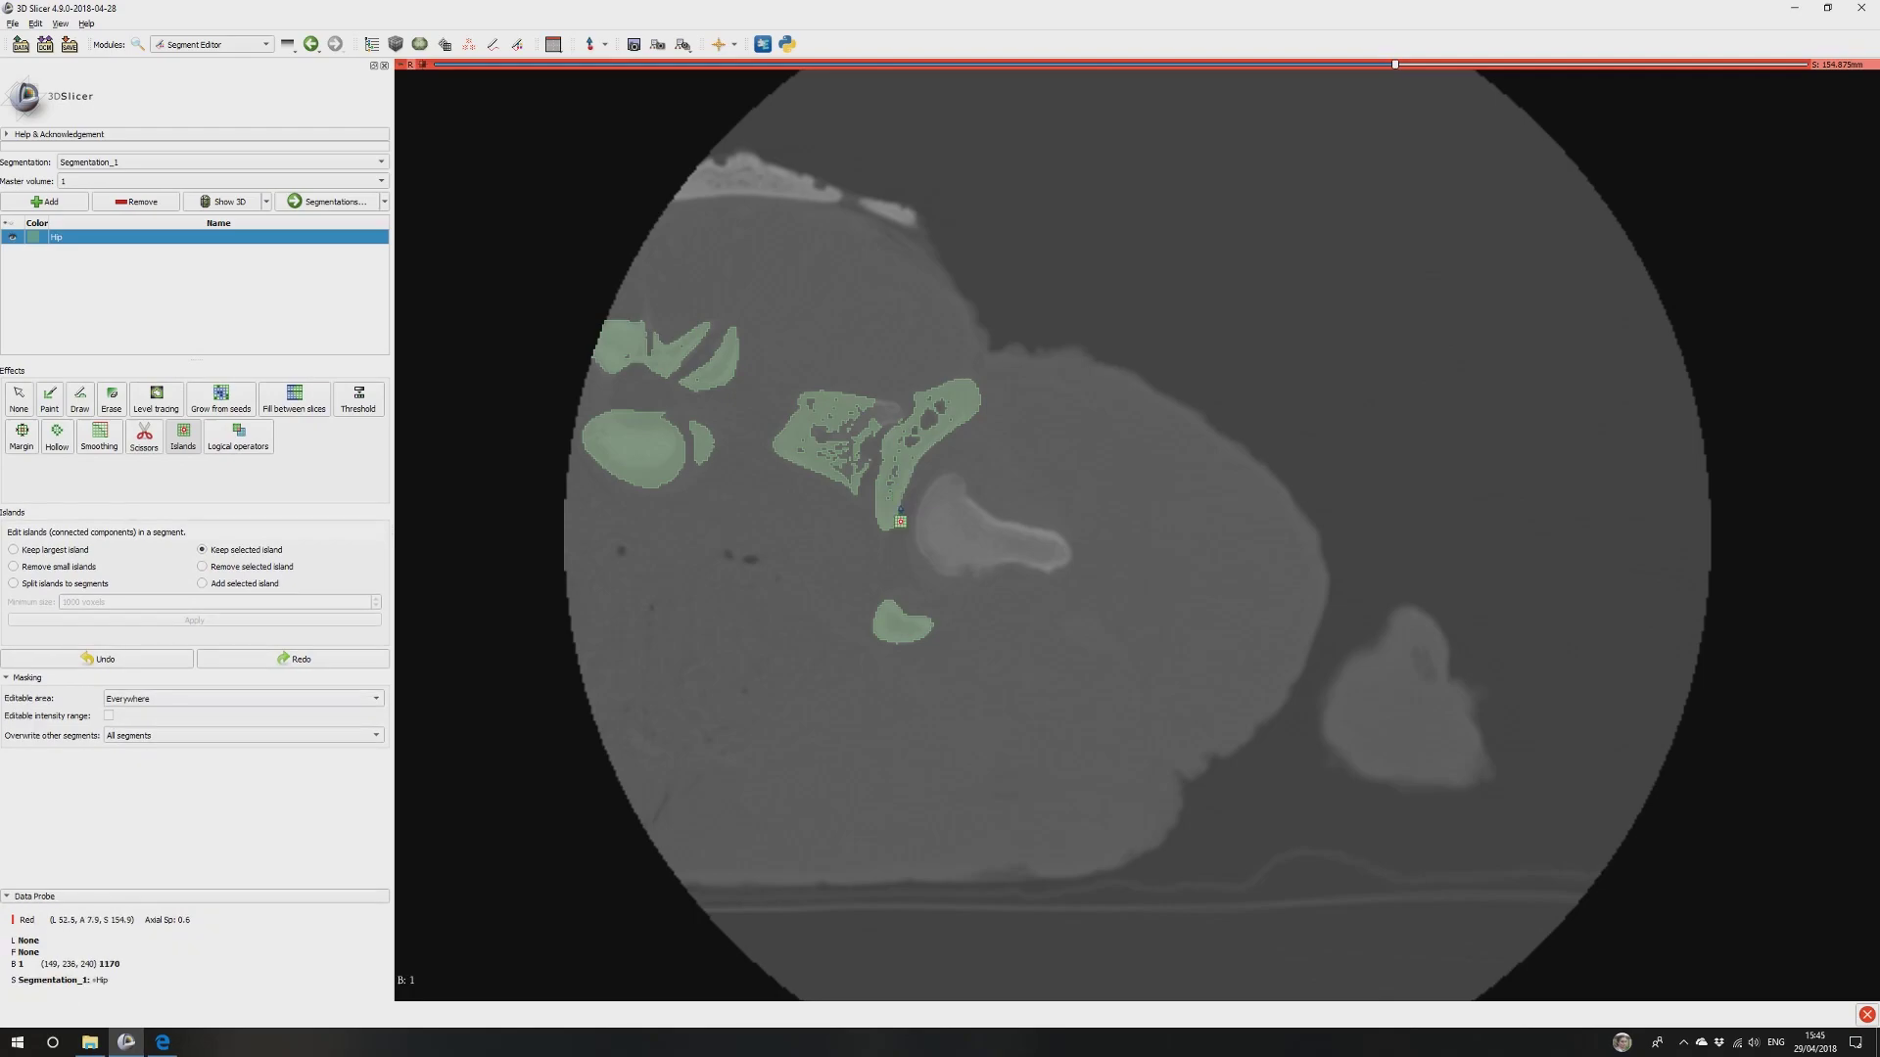
{"action": "left_click", "coordinate": [889, 509]}
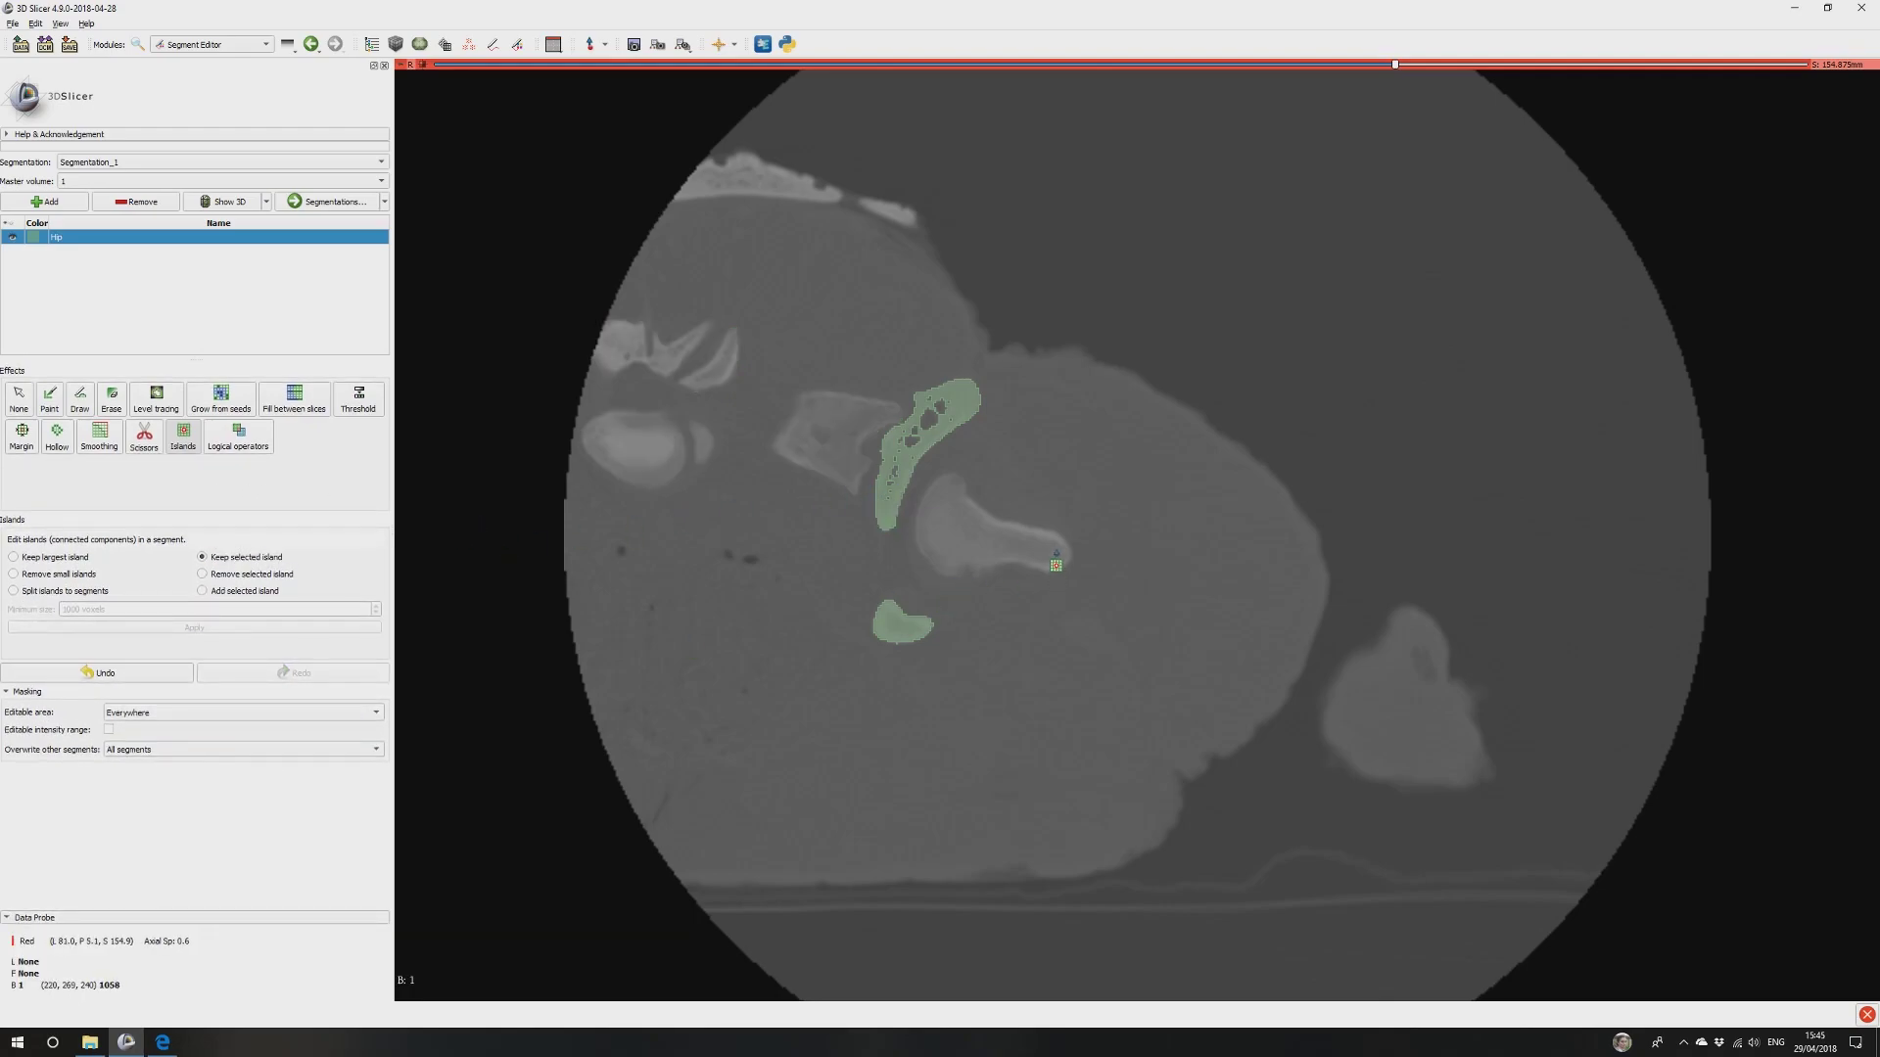
{"action": "left_click", "coordinate": [553, 45]}
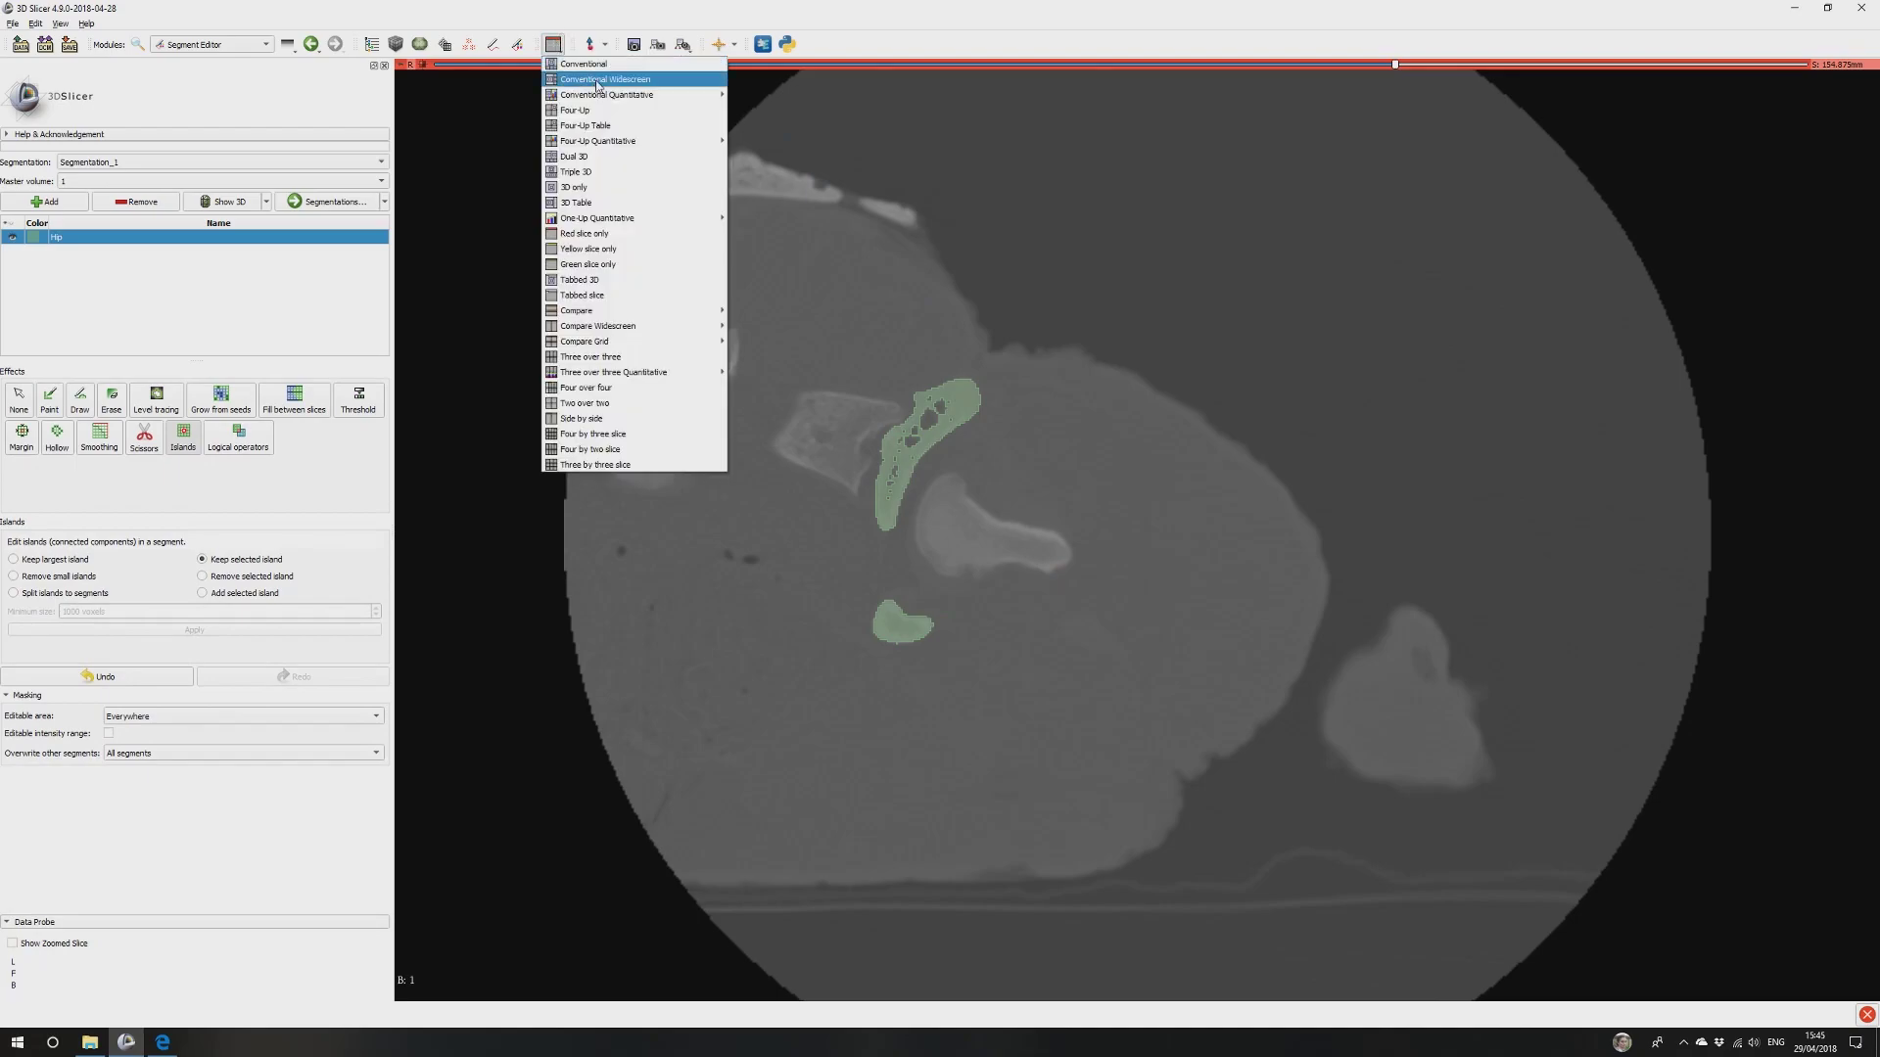
{"action": "left_click", "coordinate": [598, 81]}
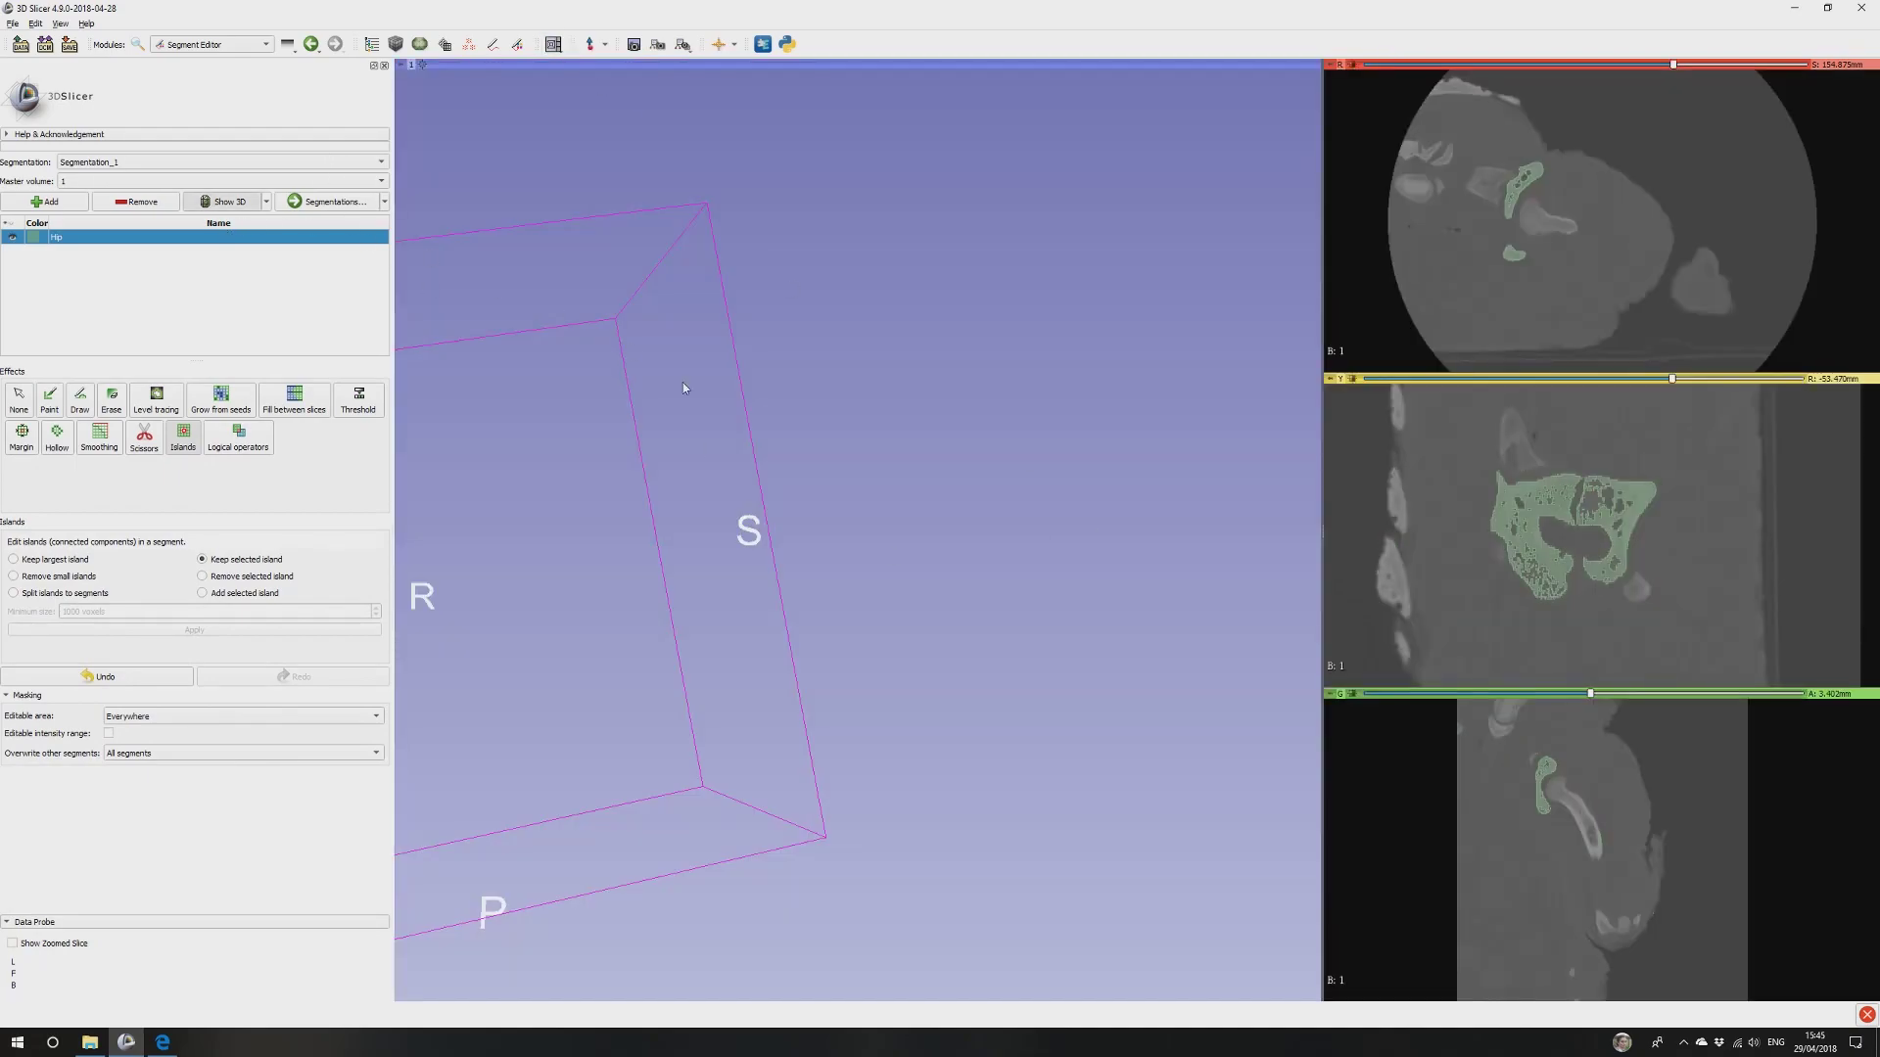
{"action": "mouse_move", "coordinate": [822, 602]}
{"action": "left_mouse_down"}
{"action": "mouse_move", "coordinate": [991, 590]}
{"action": "mouse_move", "coordinate": [748, 600]}
{"action": "mouse_move", "coordinate": [805, 581]}
{"action": "mouse_move", "coordinate": [785, 614]}
{"action": "mouse_move", "coordinate": [814, 596]}
{"action": "left_mouse_up"}
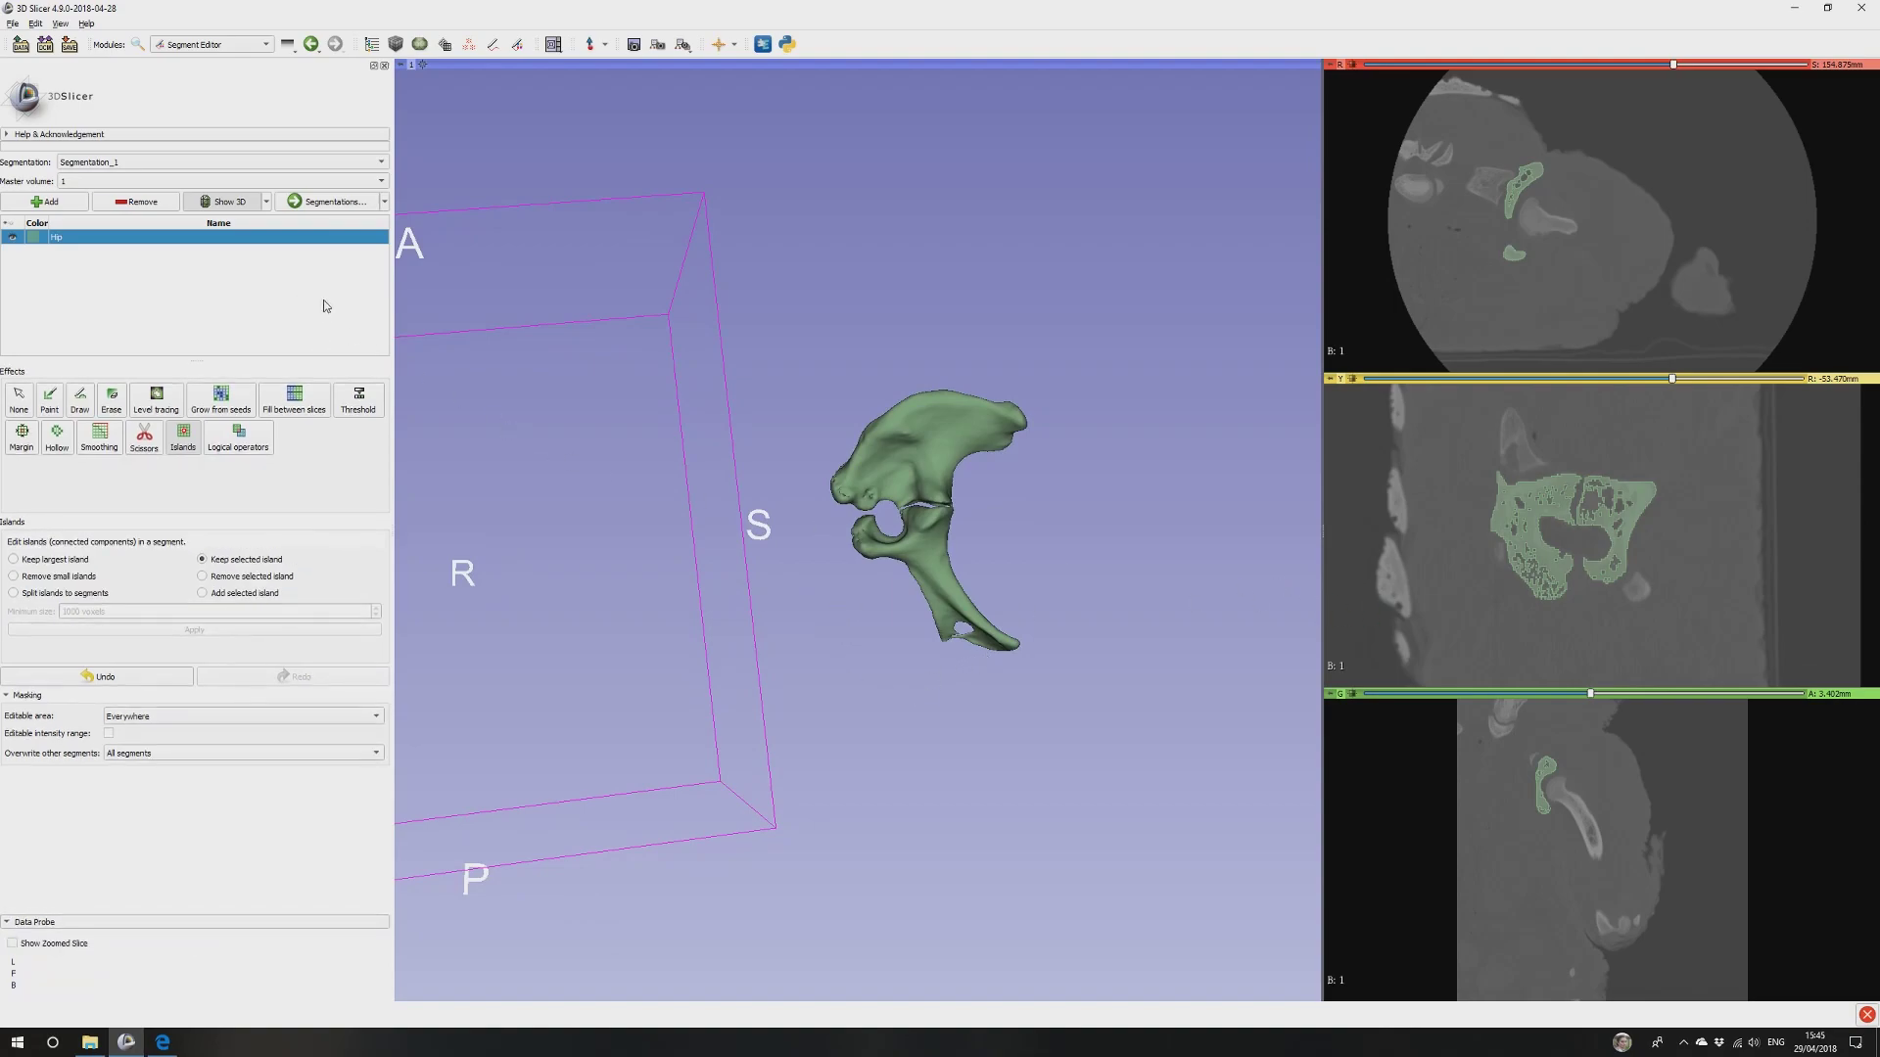
Add a new segment named Pubis, keeping its default colour.
{"action": "left_click", "coordinate": [33, 203]}
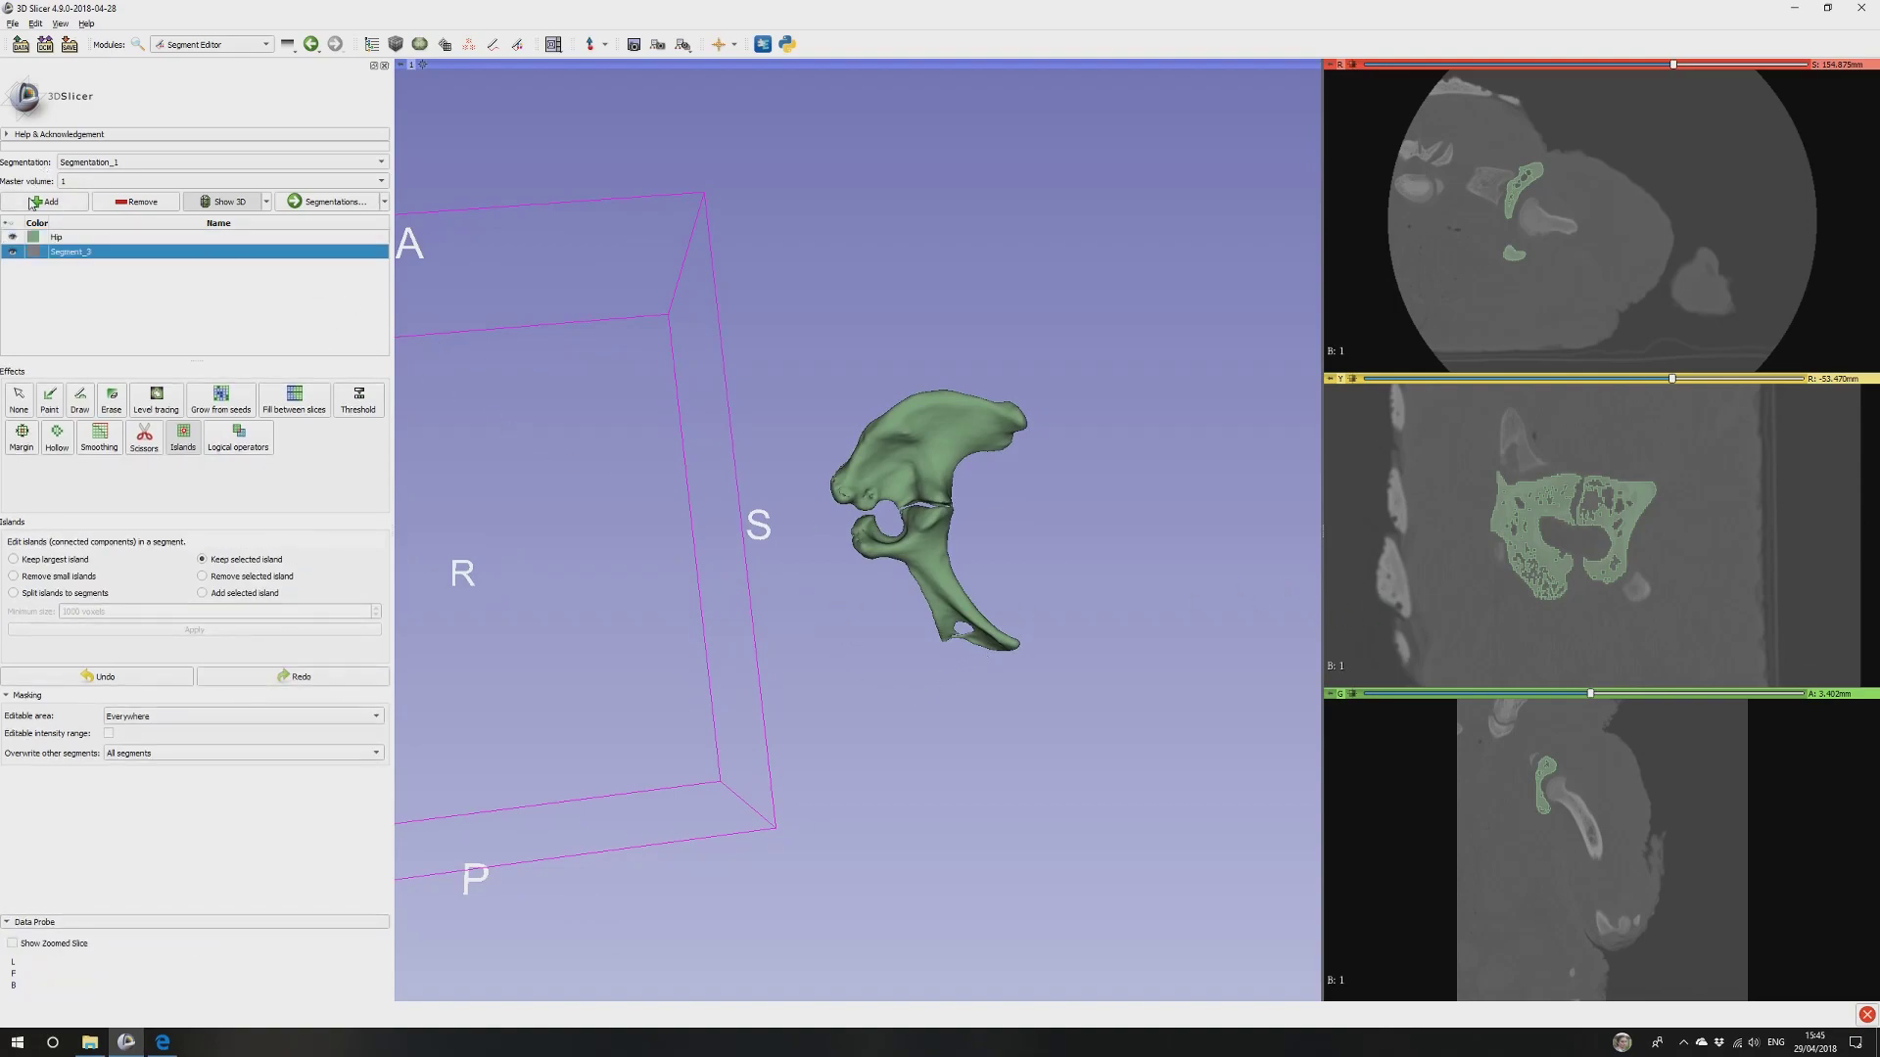
{"action": "double_click", "coordinate": [72, 252]}
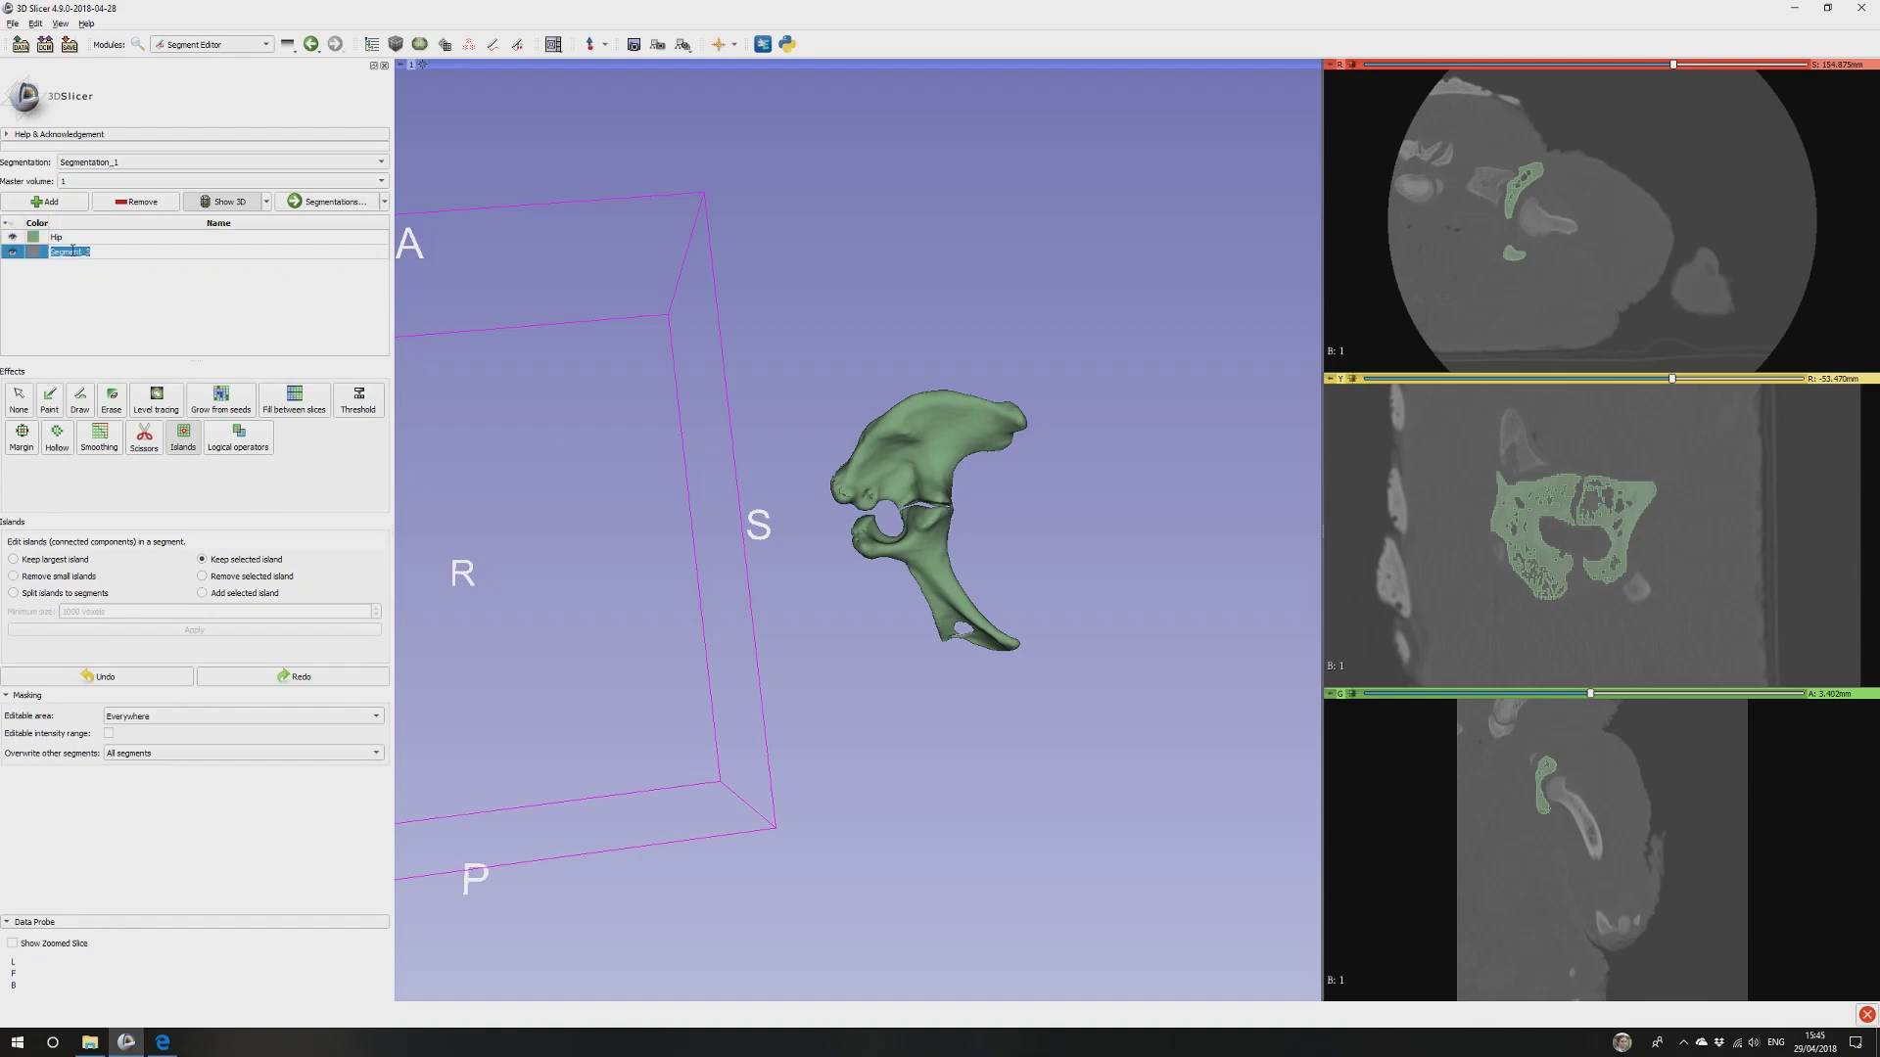
{"action": "type", "text": "Pubis"}
{"action": "key", "text": "Return"}
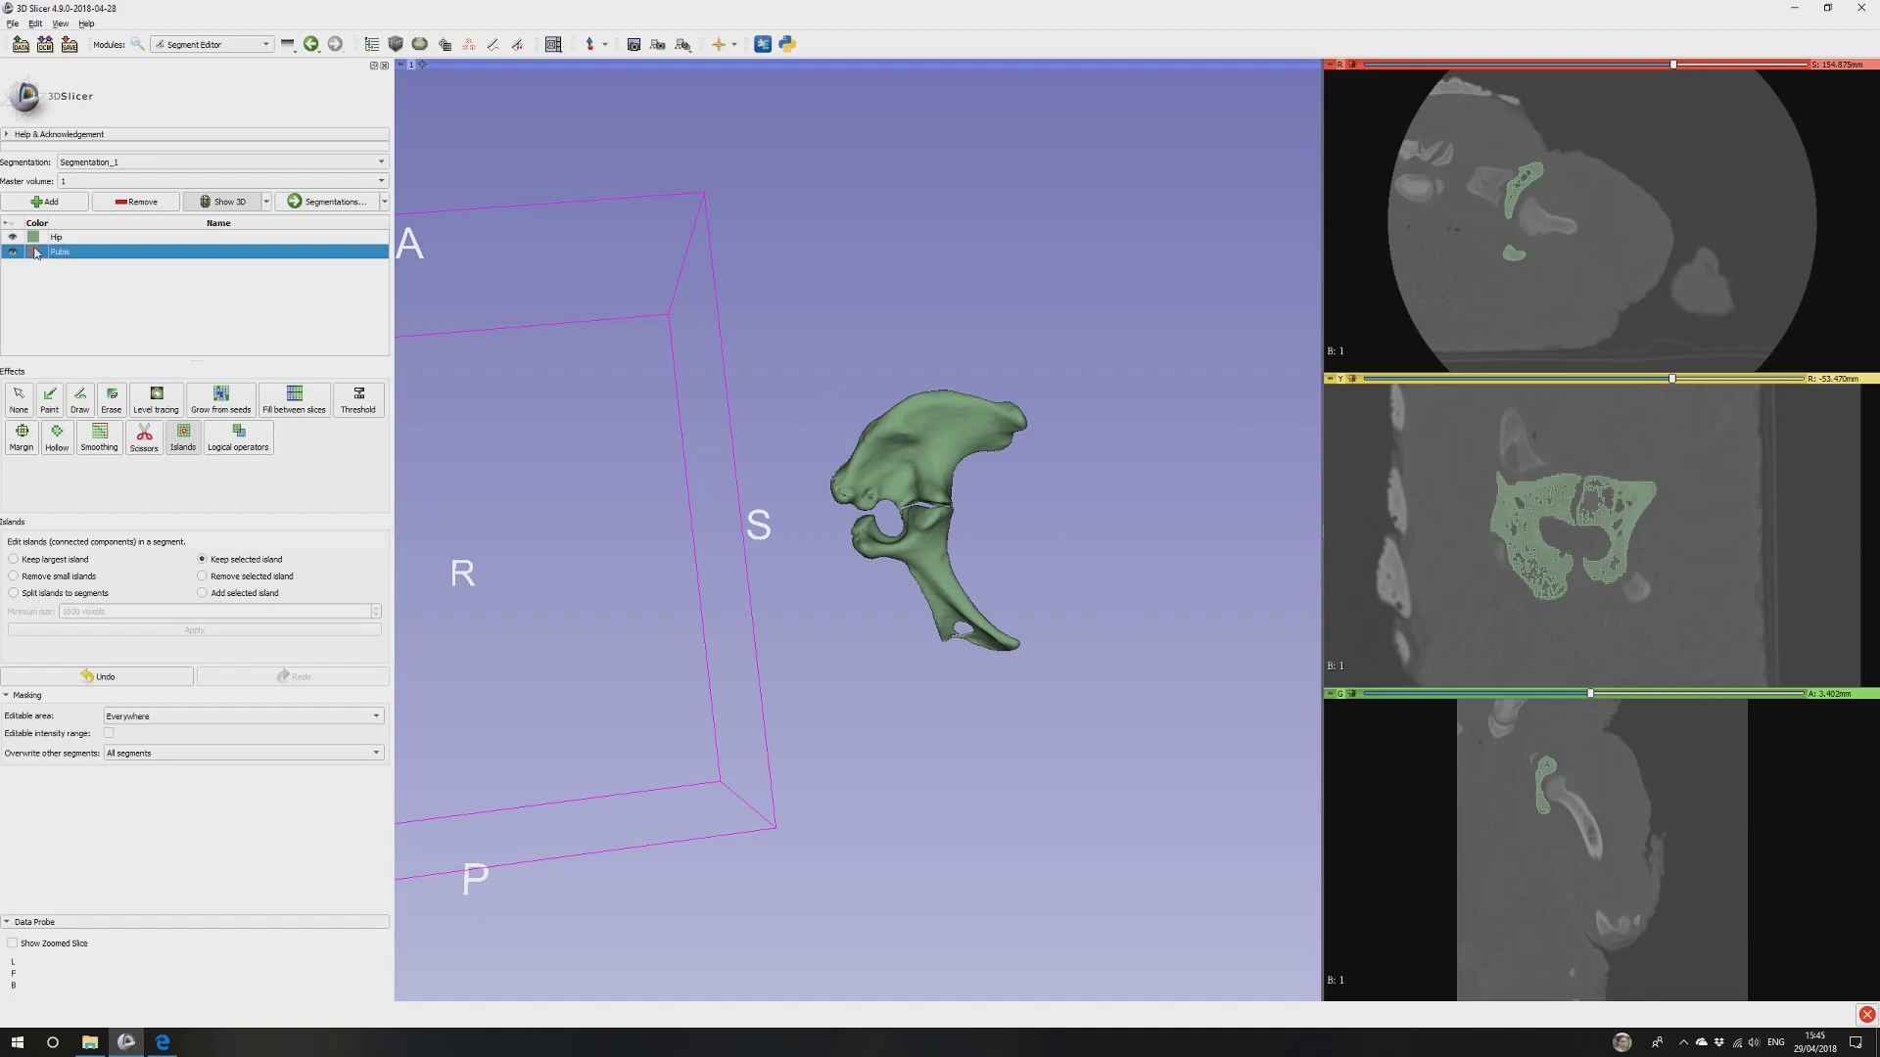
{"action": "double_click", "coordinate": [35, 251]}
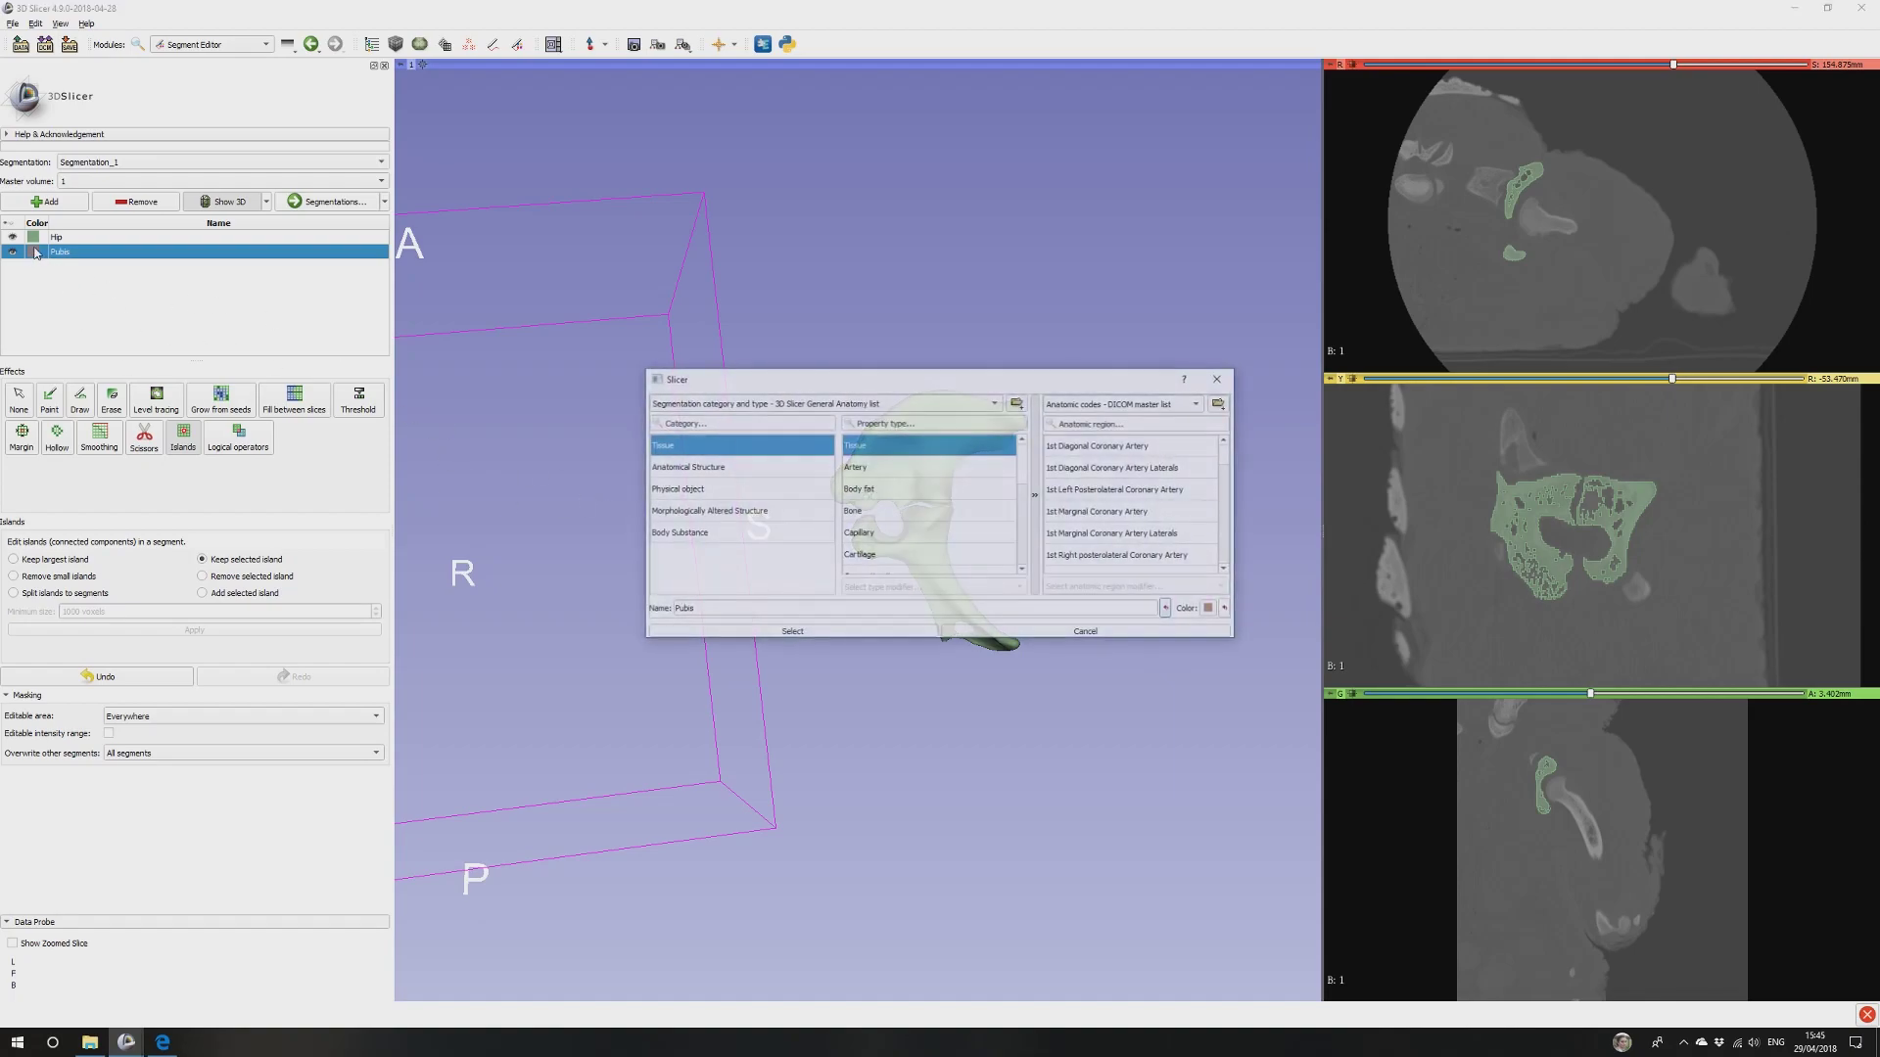
{"action": "left_click", "coordinate": [1087, 632]}
Hide the 3D surfaces and threshold the Pubis segment at 414.05 to 31743, editable outside all segments and overwriting none.
{"action": "left_click", "coordinate": [354, 400]}
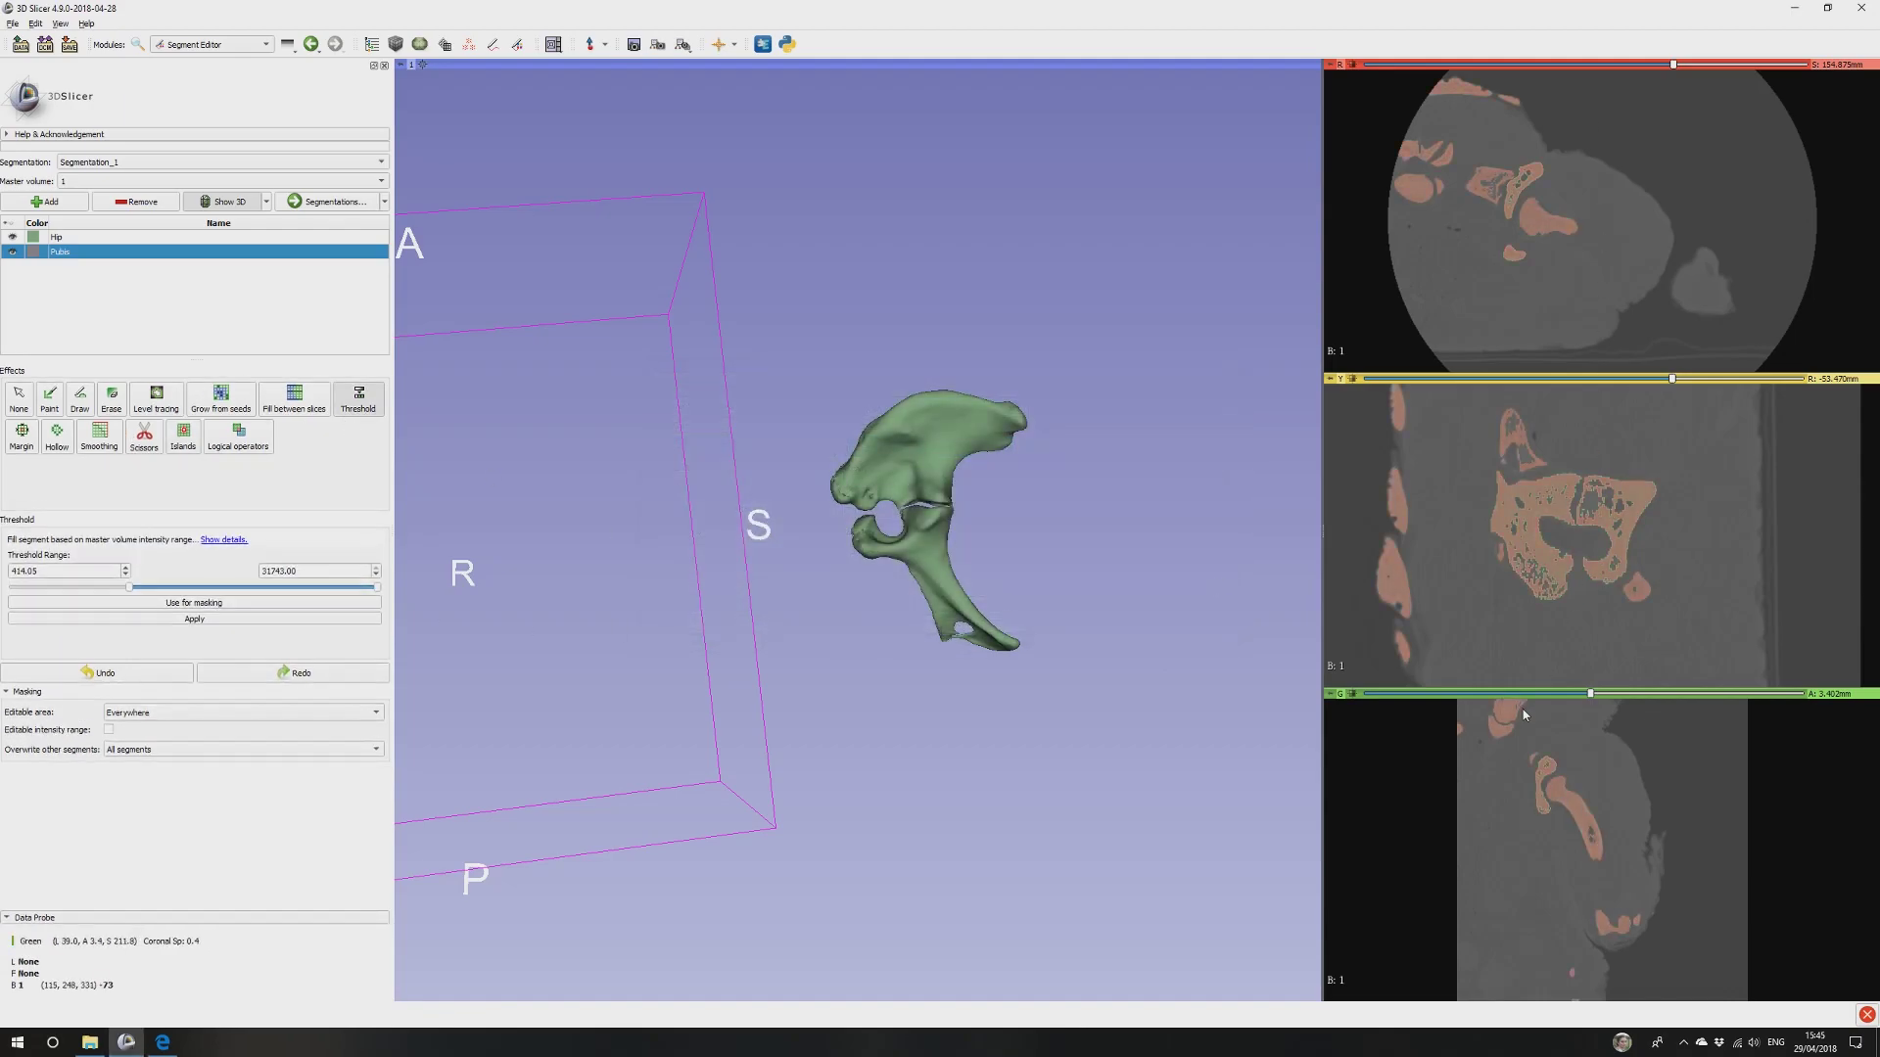
{"action": "left_click", "coordinate": [117, 719]}
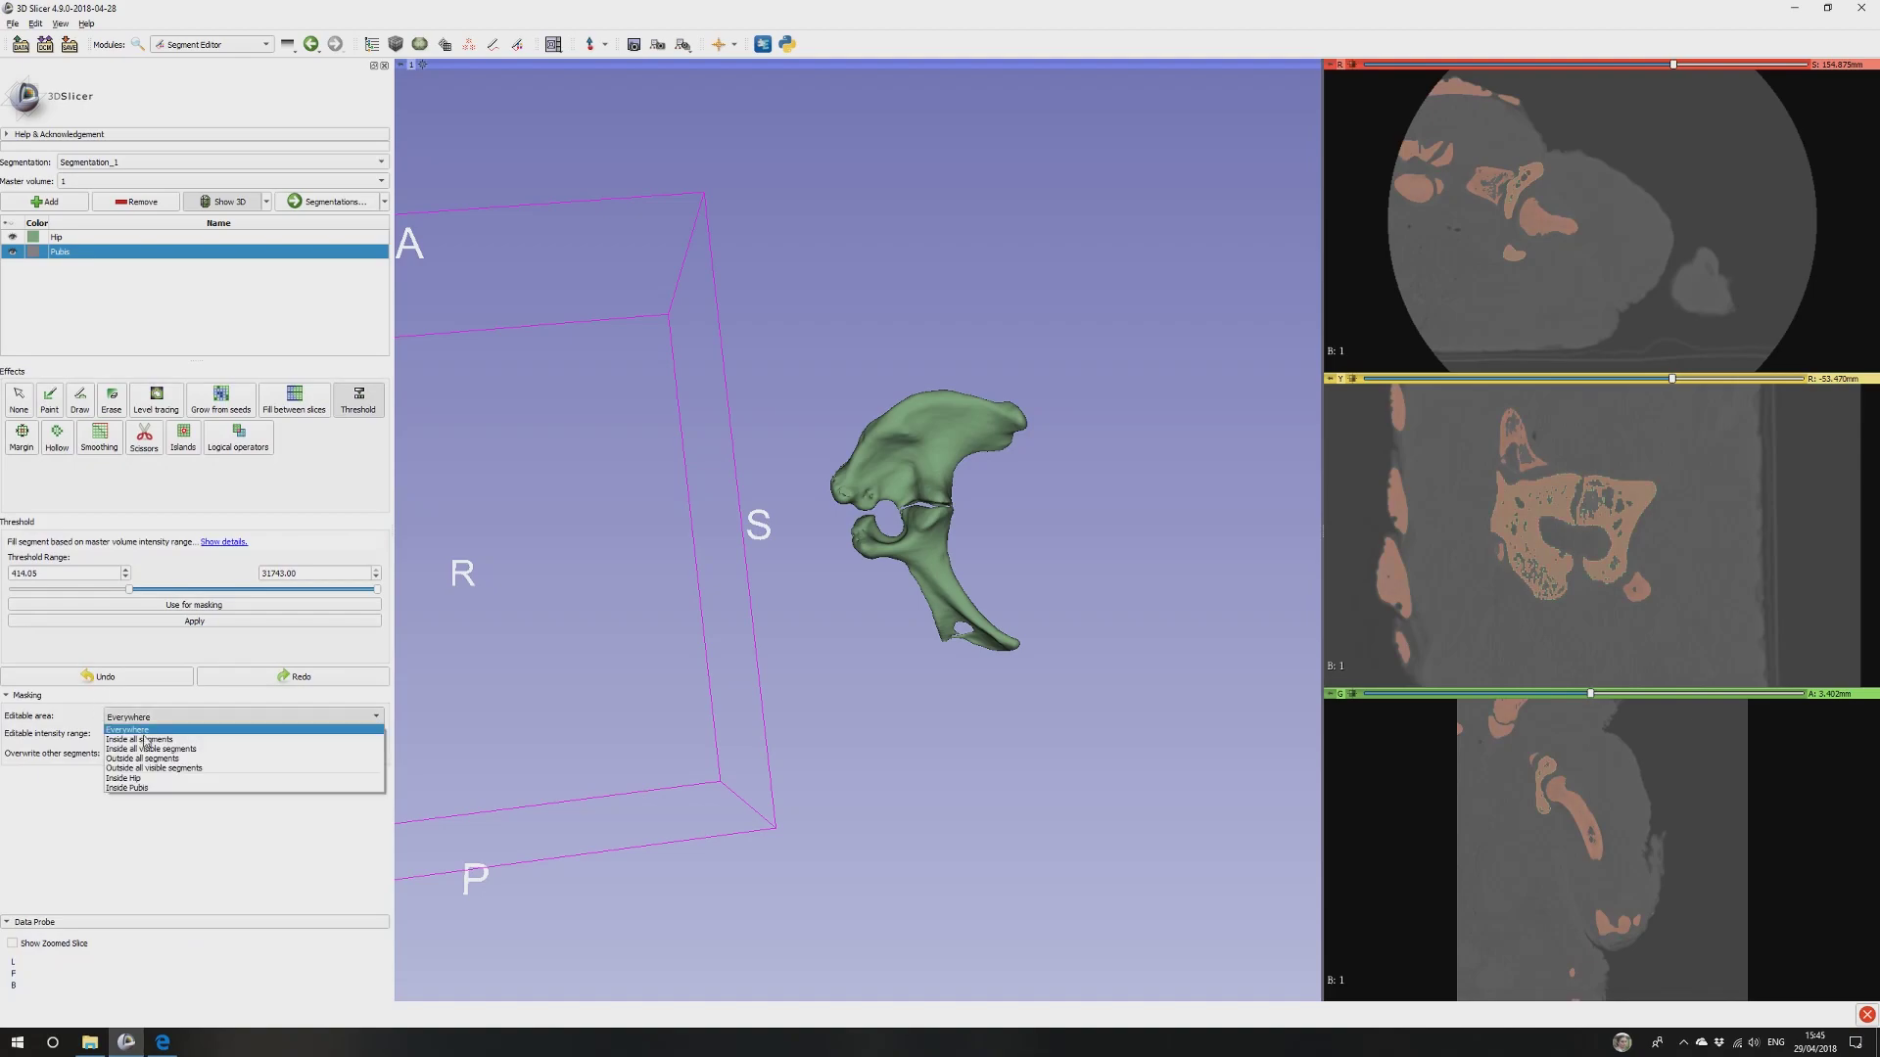
{"action": "left_click", "coordinate": [144, 769]}
{"action": "left_click", "coordinate": [155, 719]}
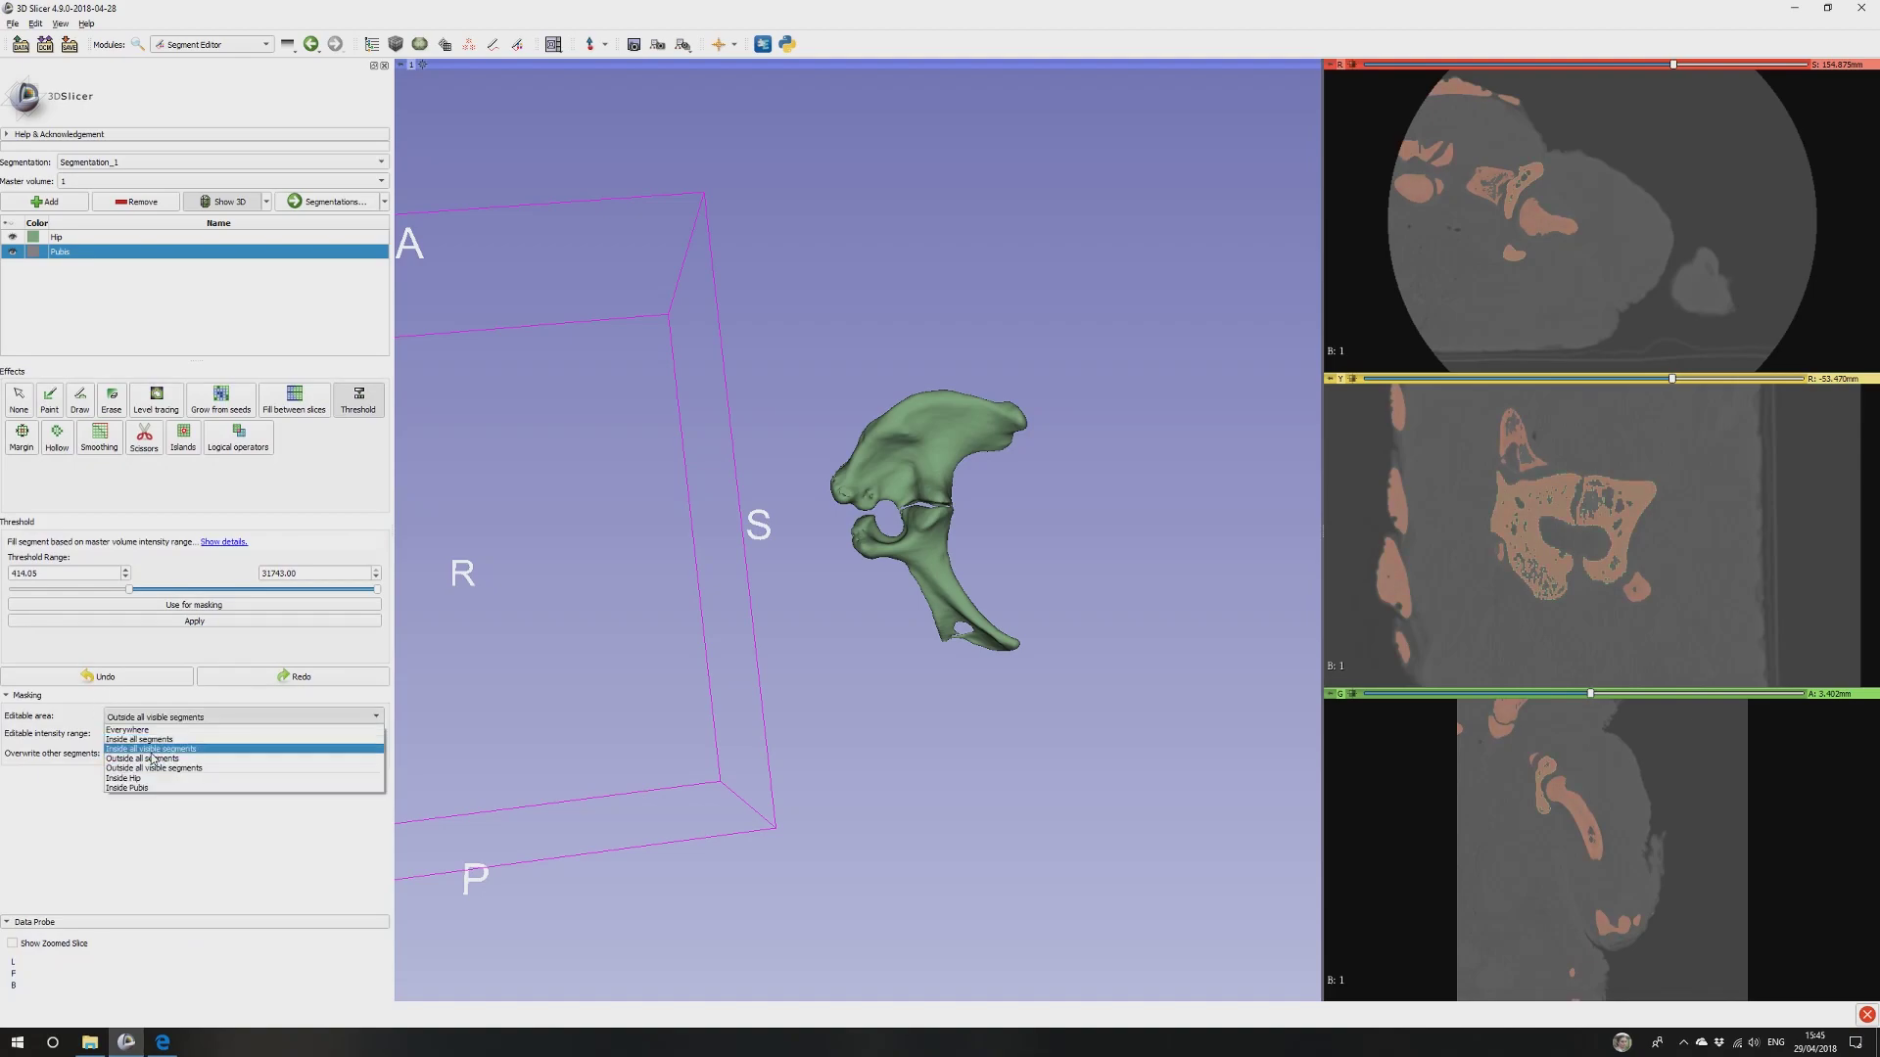
{"action": "left_click", "coordinate": [152, 759]}
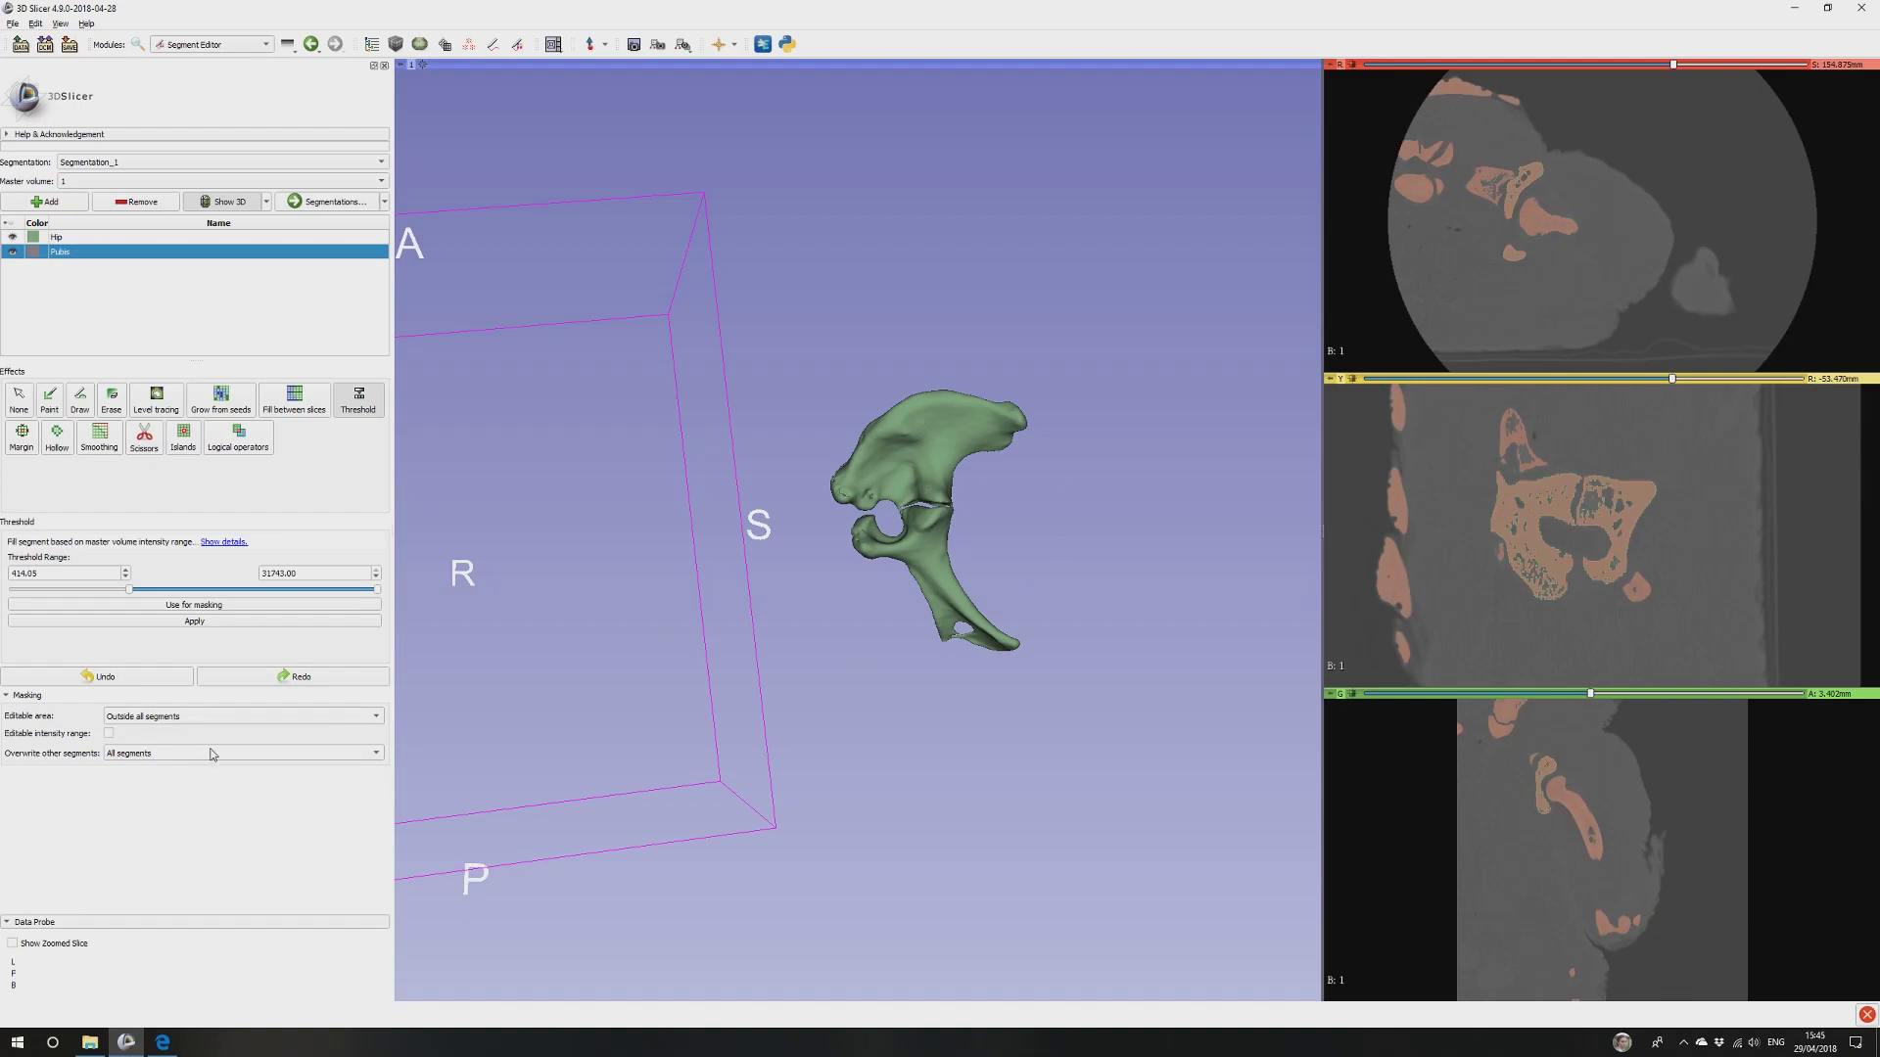
{"action": "left_click", "coordinate": [194, 755]}
{"action": "left_click", "coordinate": [169, 787]}
{"action": "left_click", "coordinate": [209, 203]}
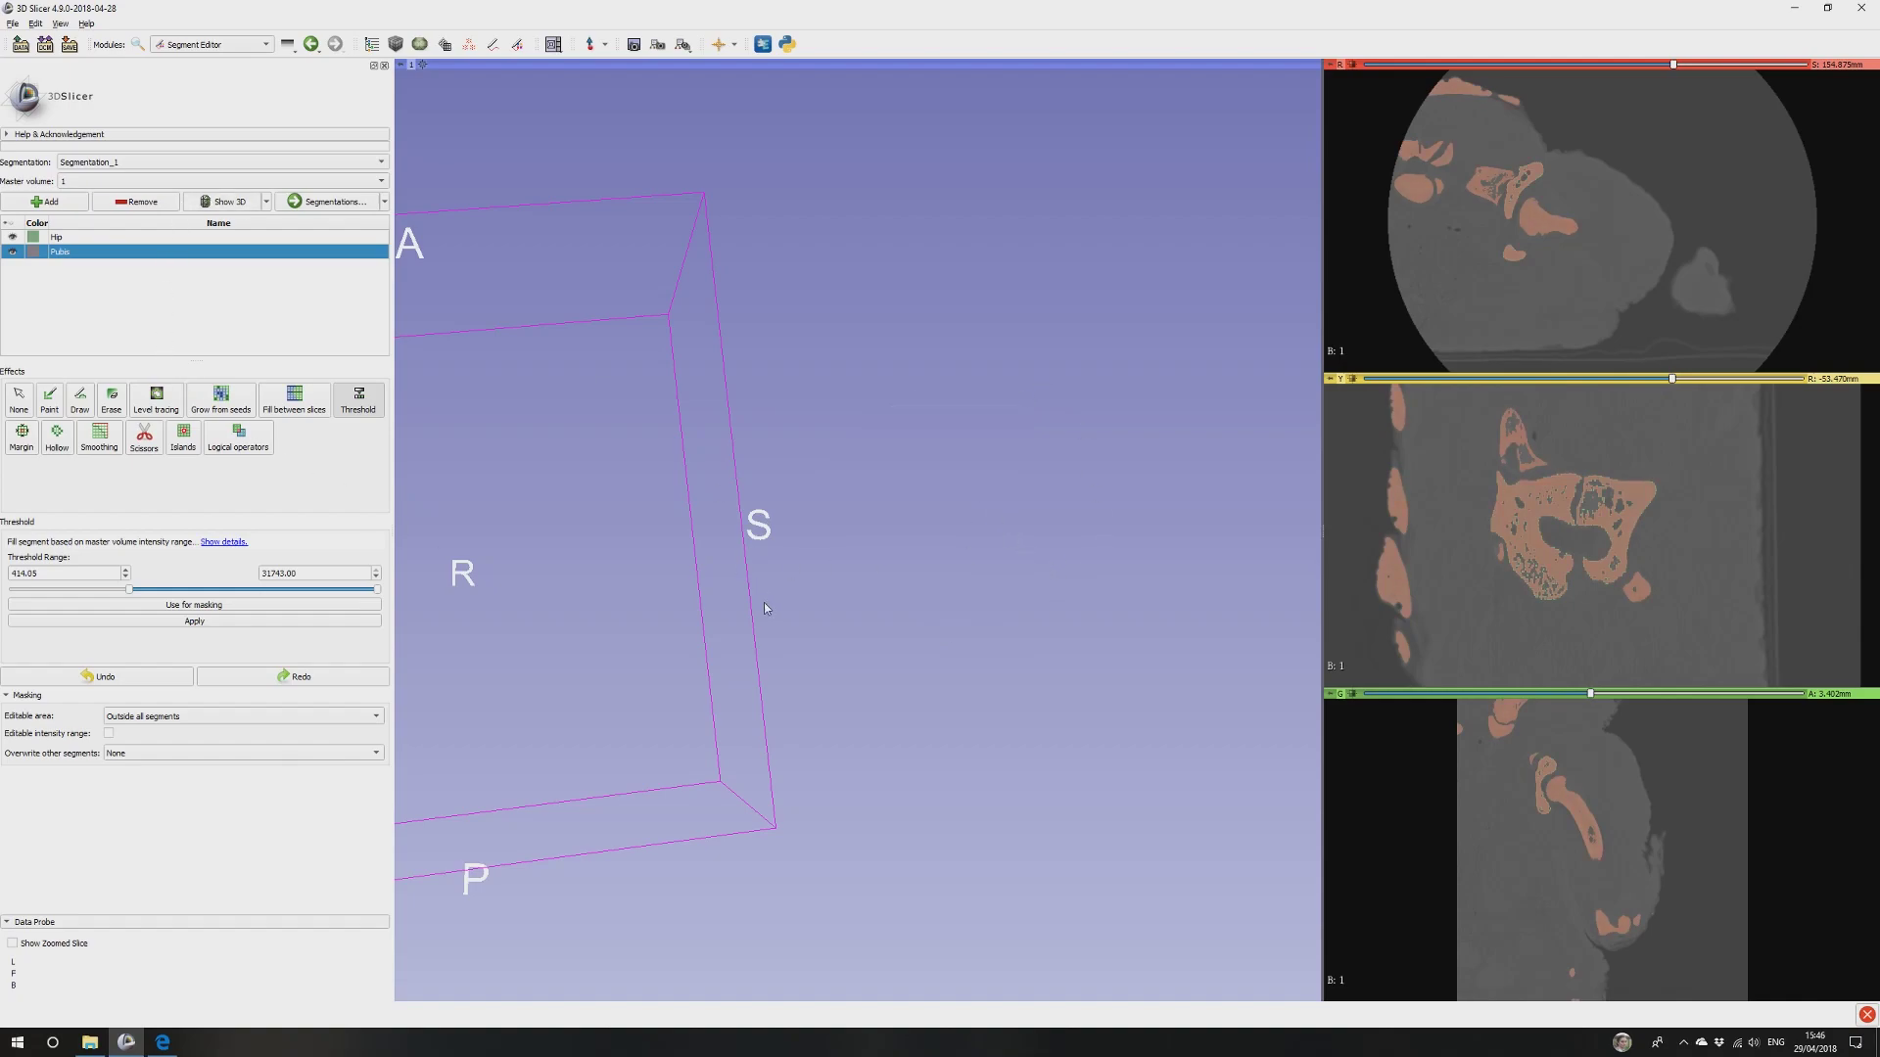
{"action": "left_click", "coordinate": [212, 626]}
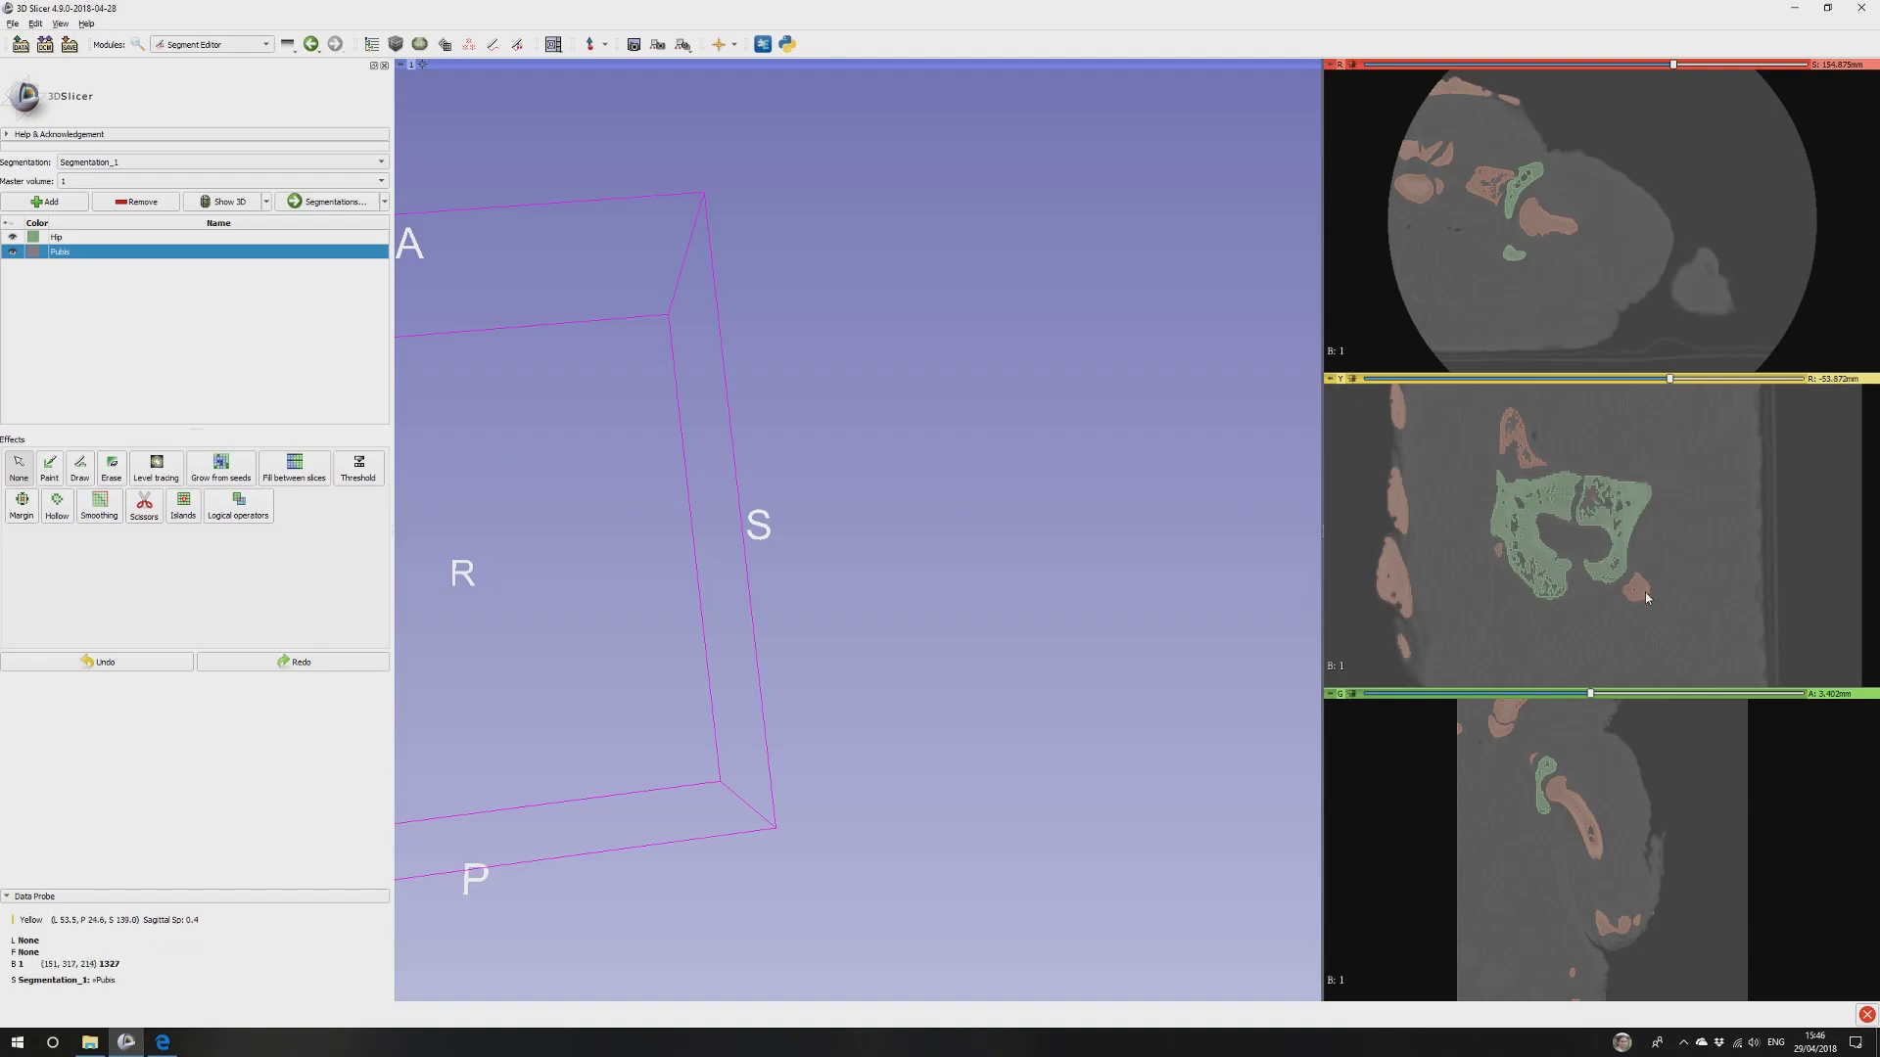
Examine the sagittal slices, including an enlarged one, to locate the pubis and check its separation from the hip bone.
{"action": "scroll", "coordinate": [1649, 591], "scroll_direction": "down", "scroll_amount": 2}
{"action": "scroll", "coordinate": [1654, 602], "scroll_direction": "up", "scroll_amount": 20}
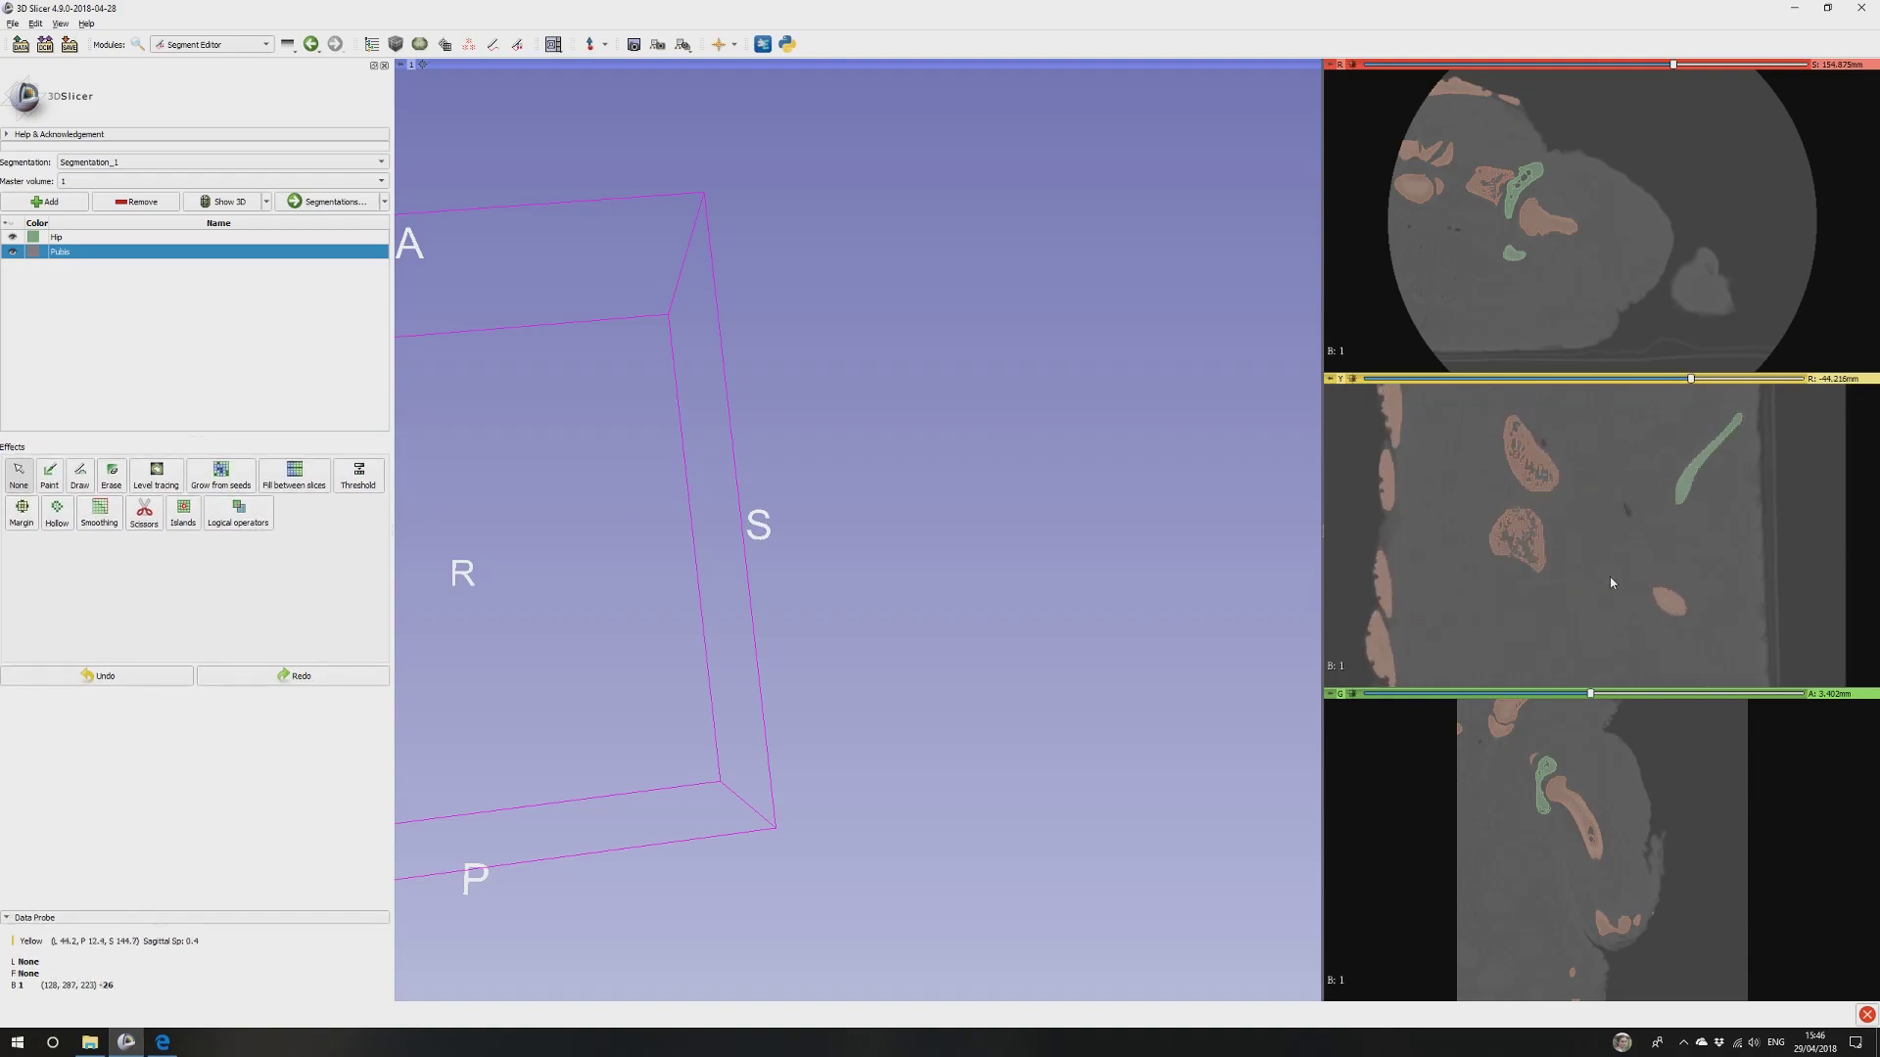
{"action": "scroll", "coordinate": [1659, 607], "scroll_direction": "down", "scroll_amount": 20}
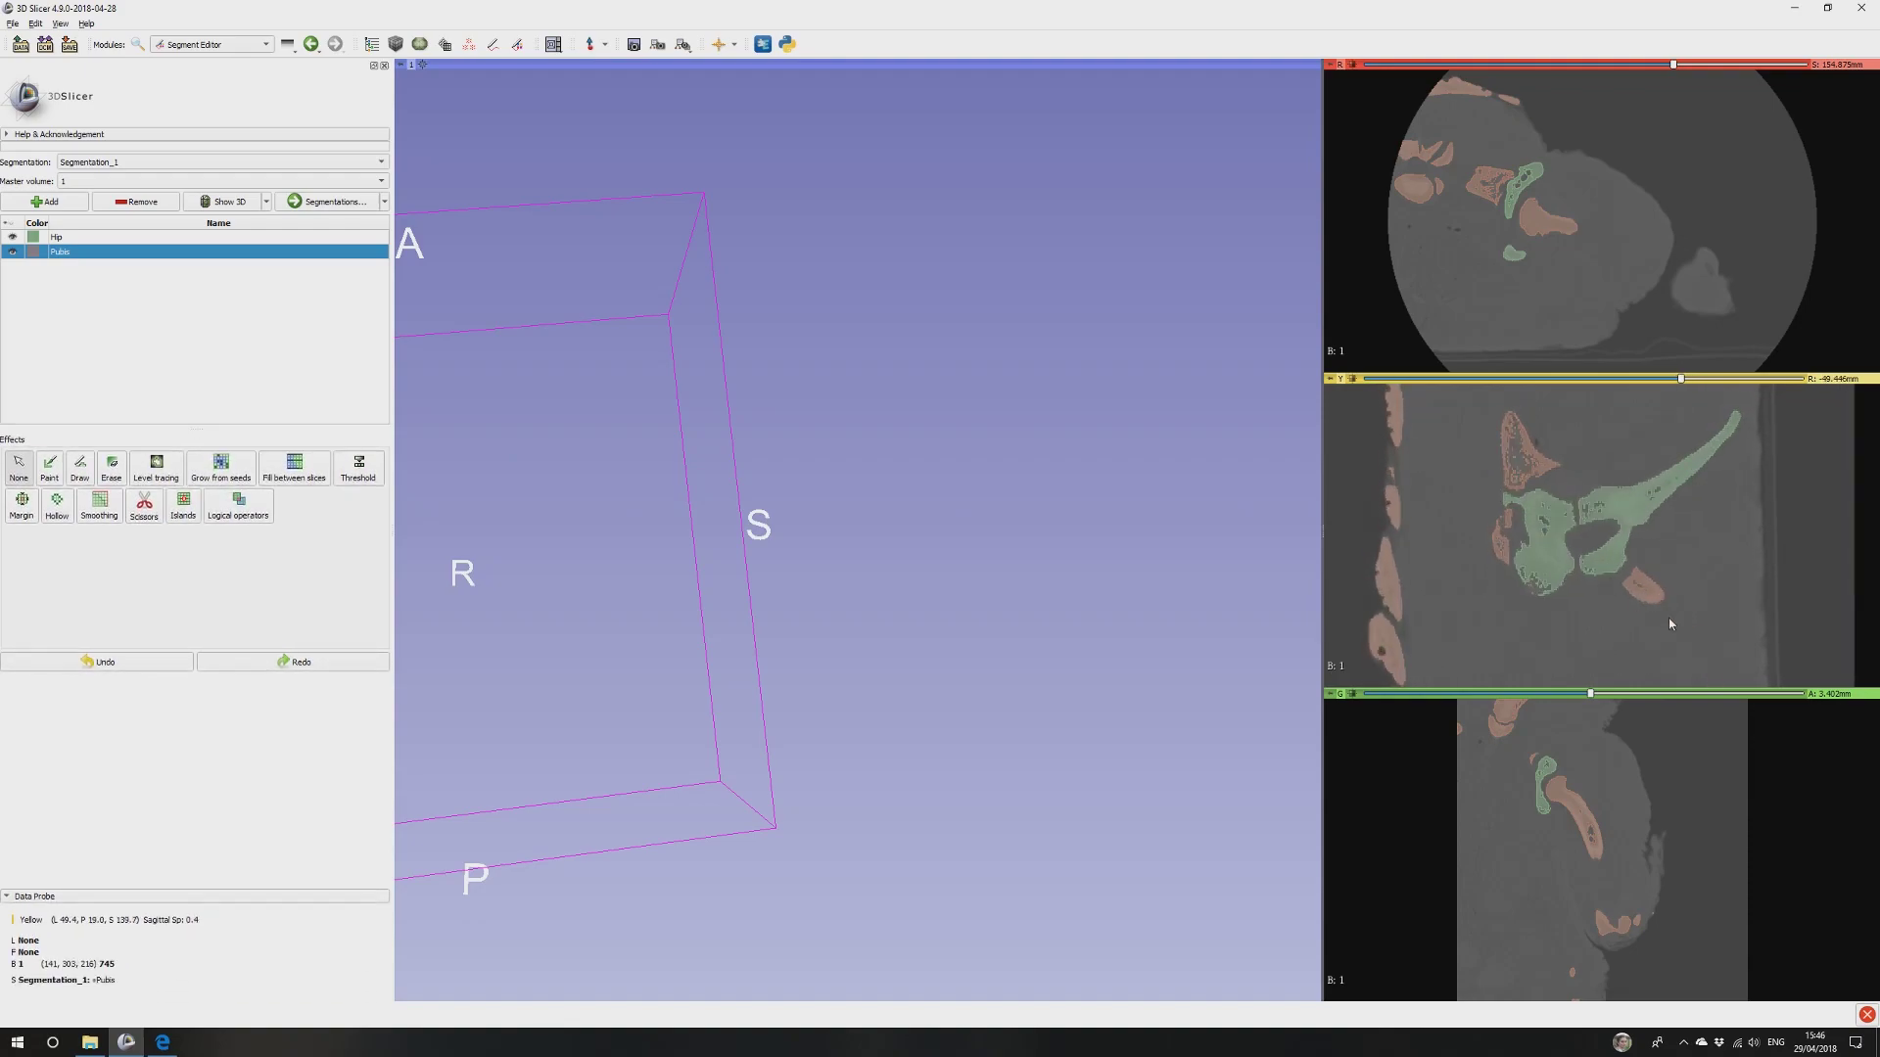
{"action": "scroll", "coordinate": [1651, 609], "scroll_direction": "up", "scroll_amount": 18}
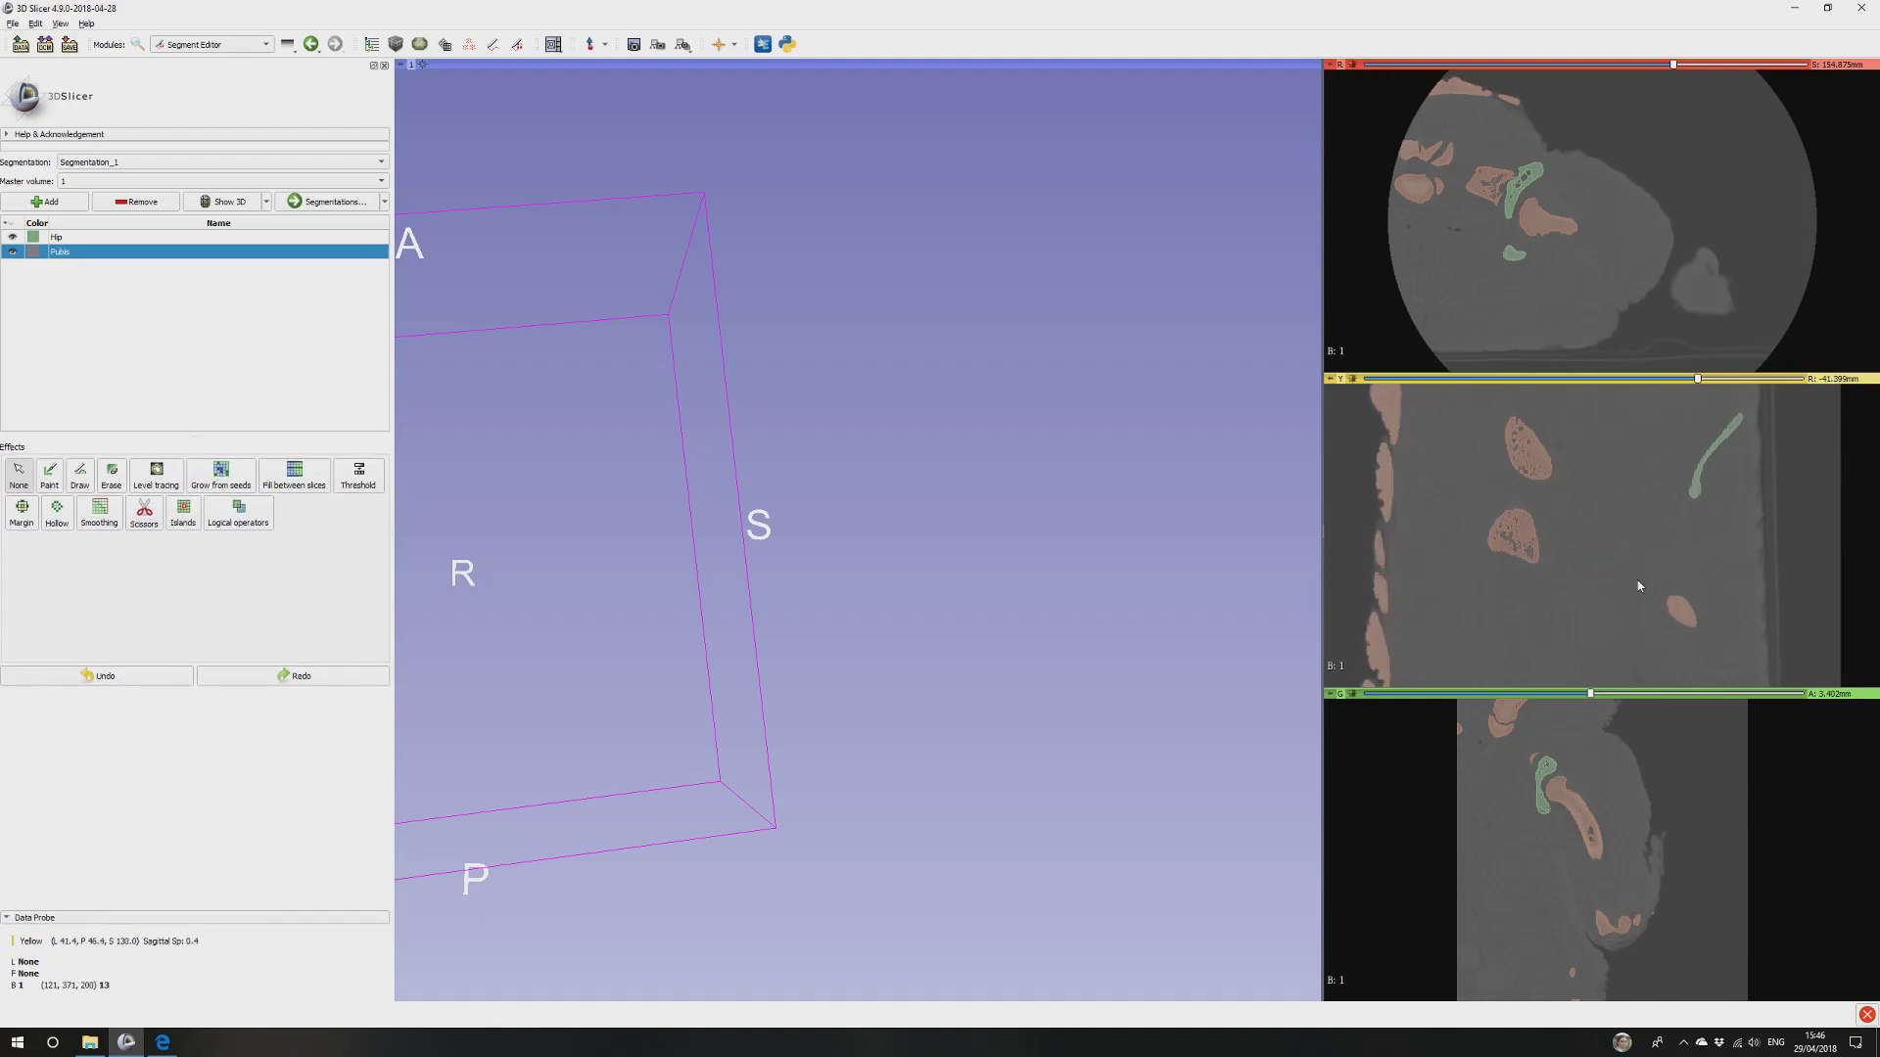
{"action": "scroll", "coordinate": [1643, 587], "scroll_direction": "down", "scroll_amount": 20}
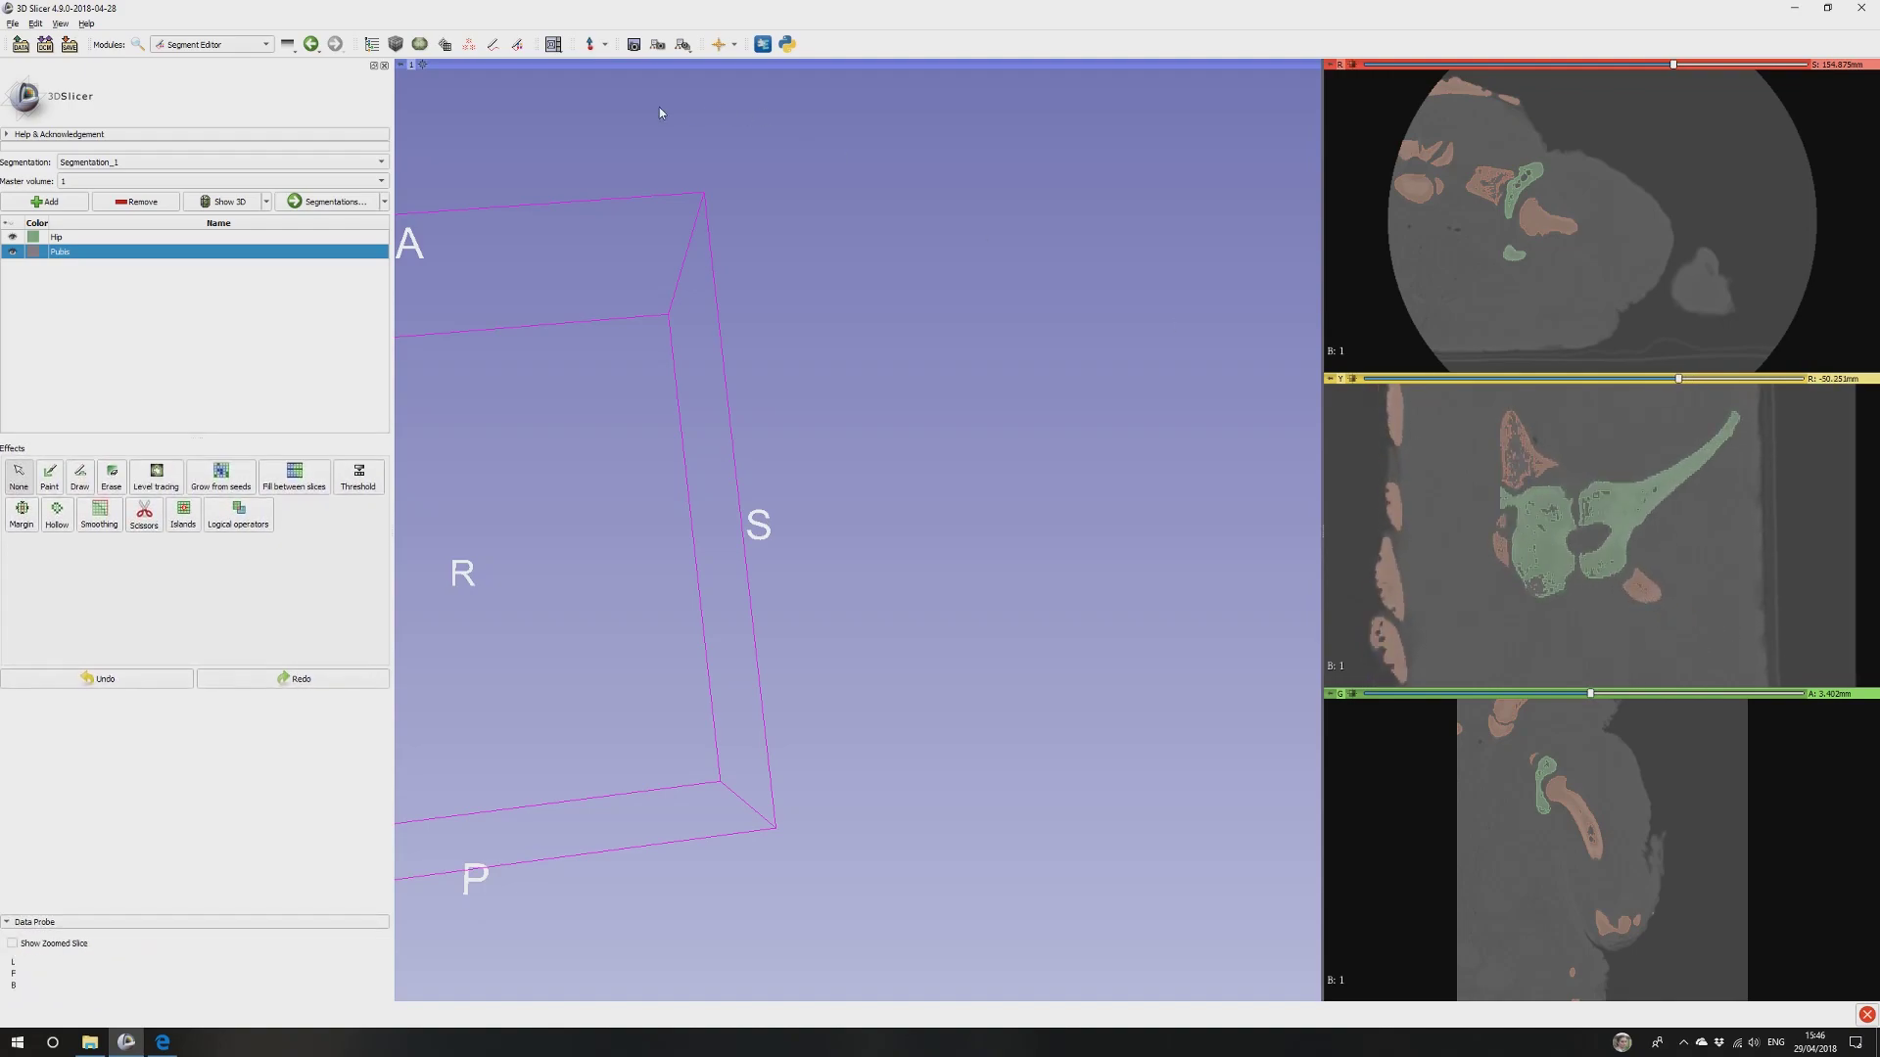
{"action": "left_click", "coordinate": [557, 44]}
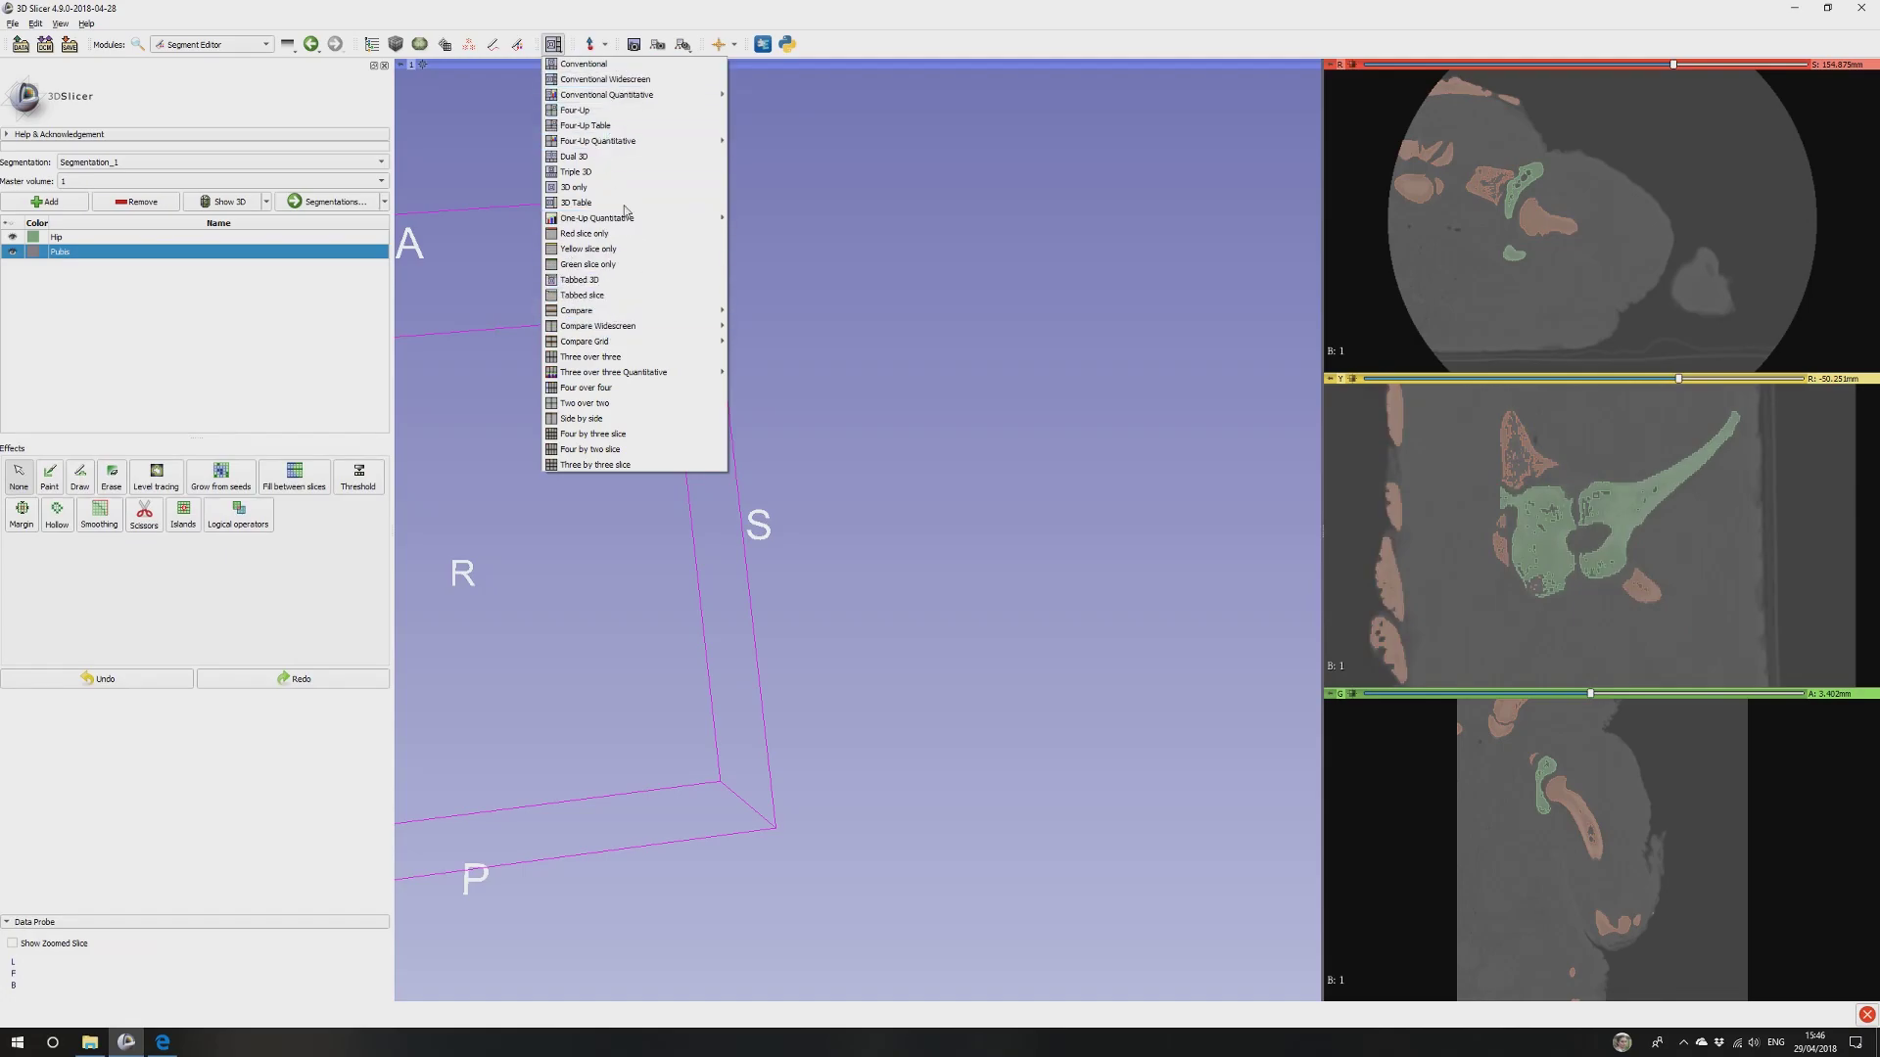
{"action": "left_click", "coordinate": [606, 249]}
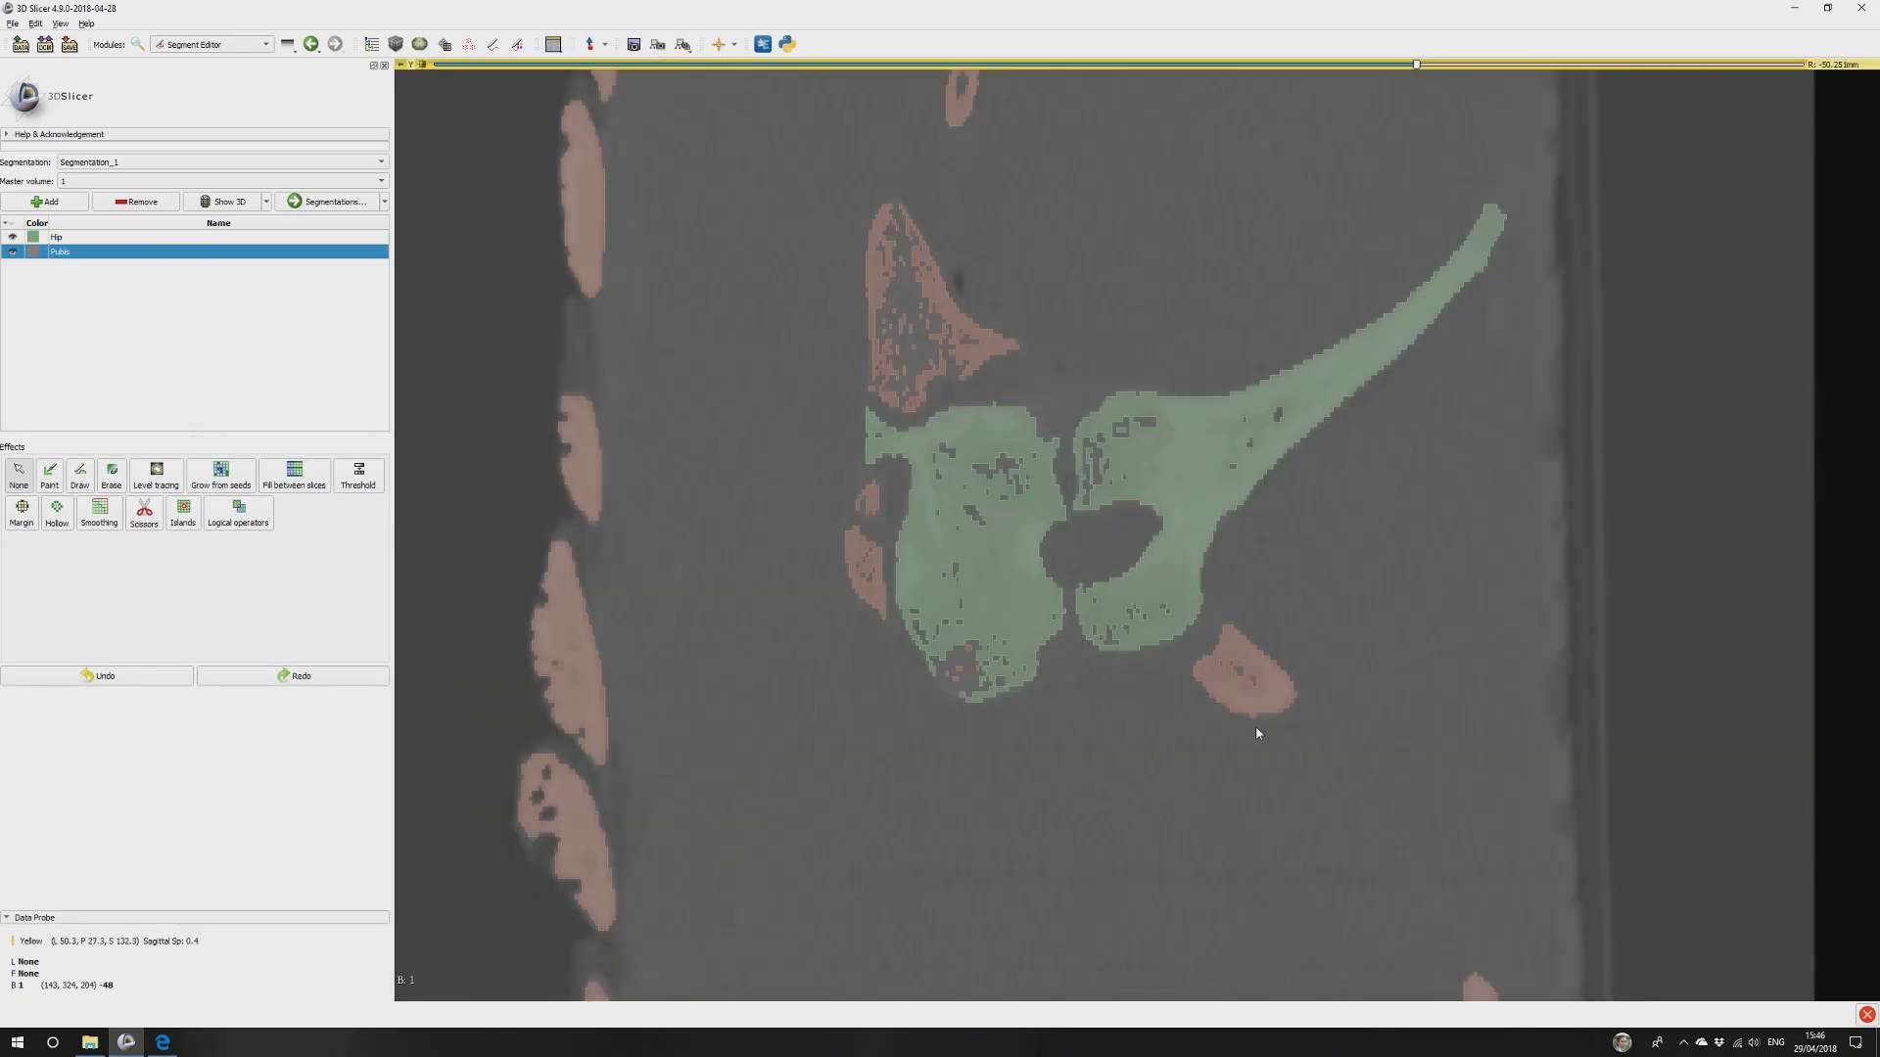
{"action": "left_click", "coordinate": [556, 44]}
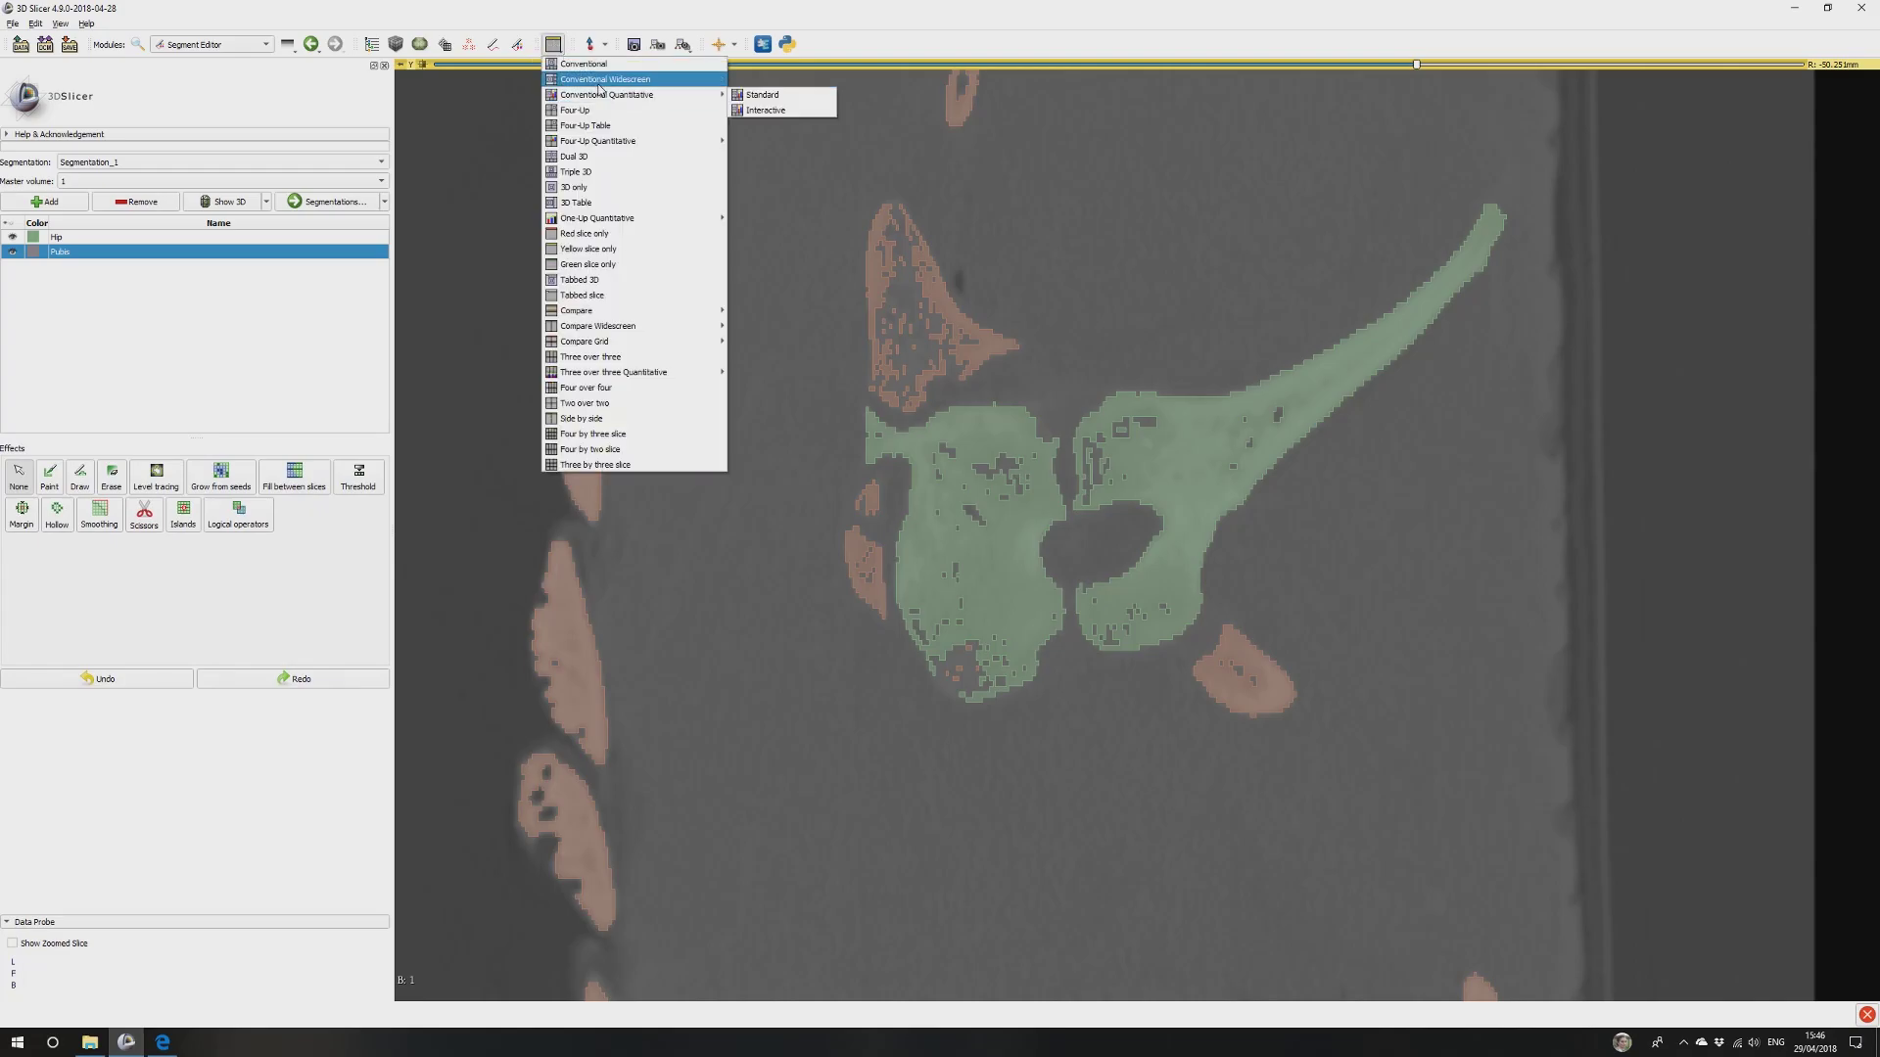
{"action": "left_click", "coordinate": [607, 95]}
Use Islands with Keep selected island to retain only the pubis picked on the sagittal slice, and check neighbouring slices.
{"action": "left_click", "coordinate": [175, 528]}
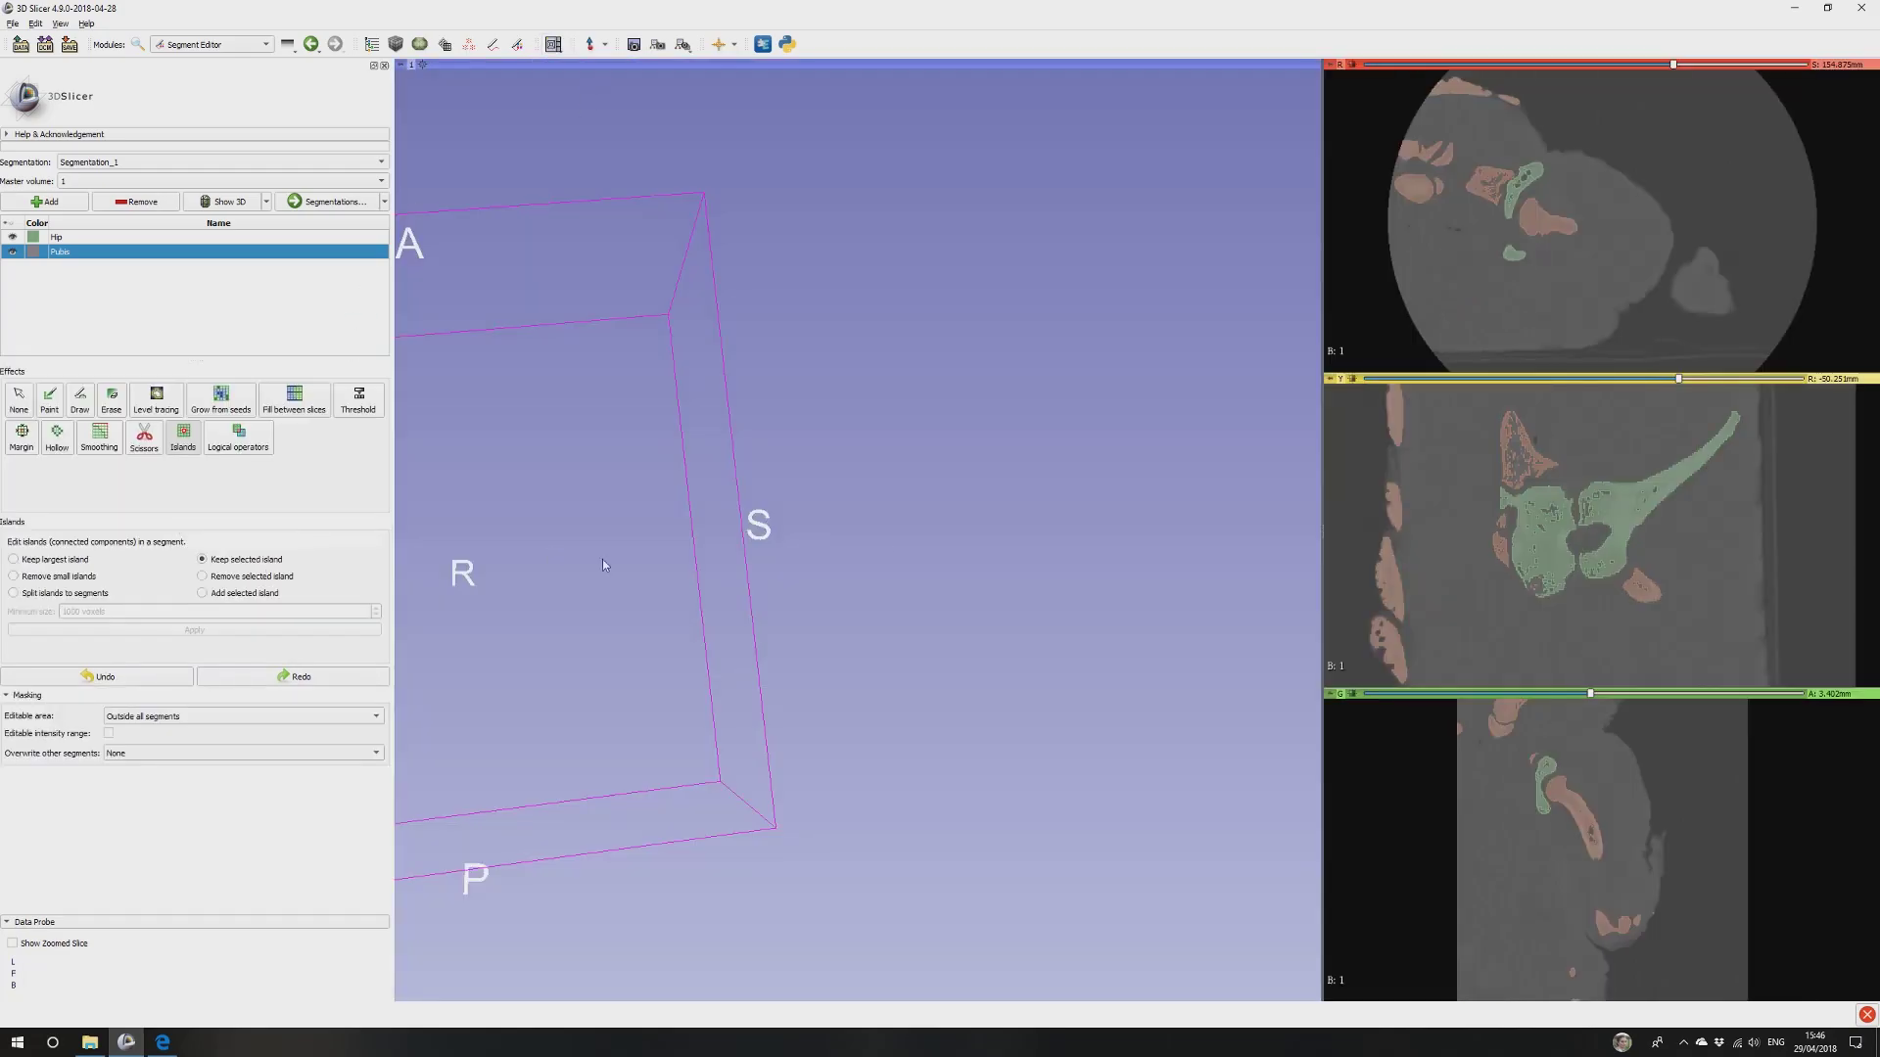
{"action": "left_click", "coordinate": [1644, 600]}
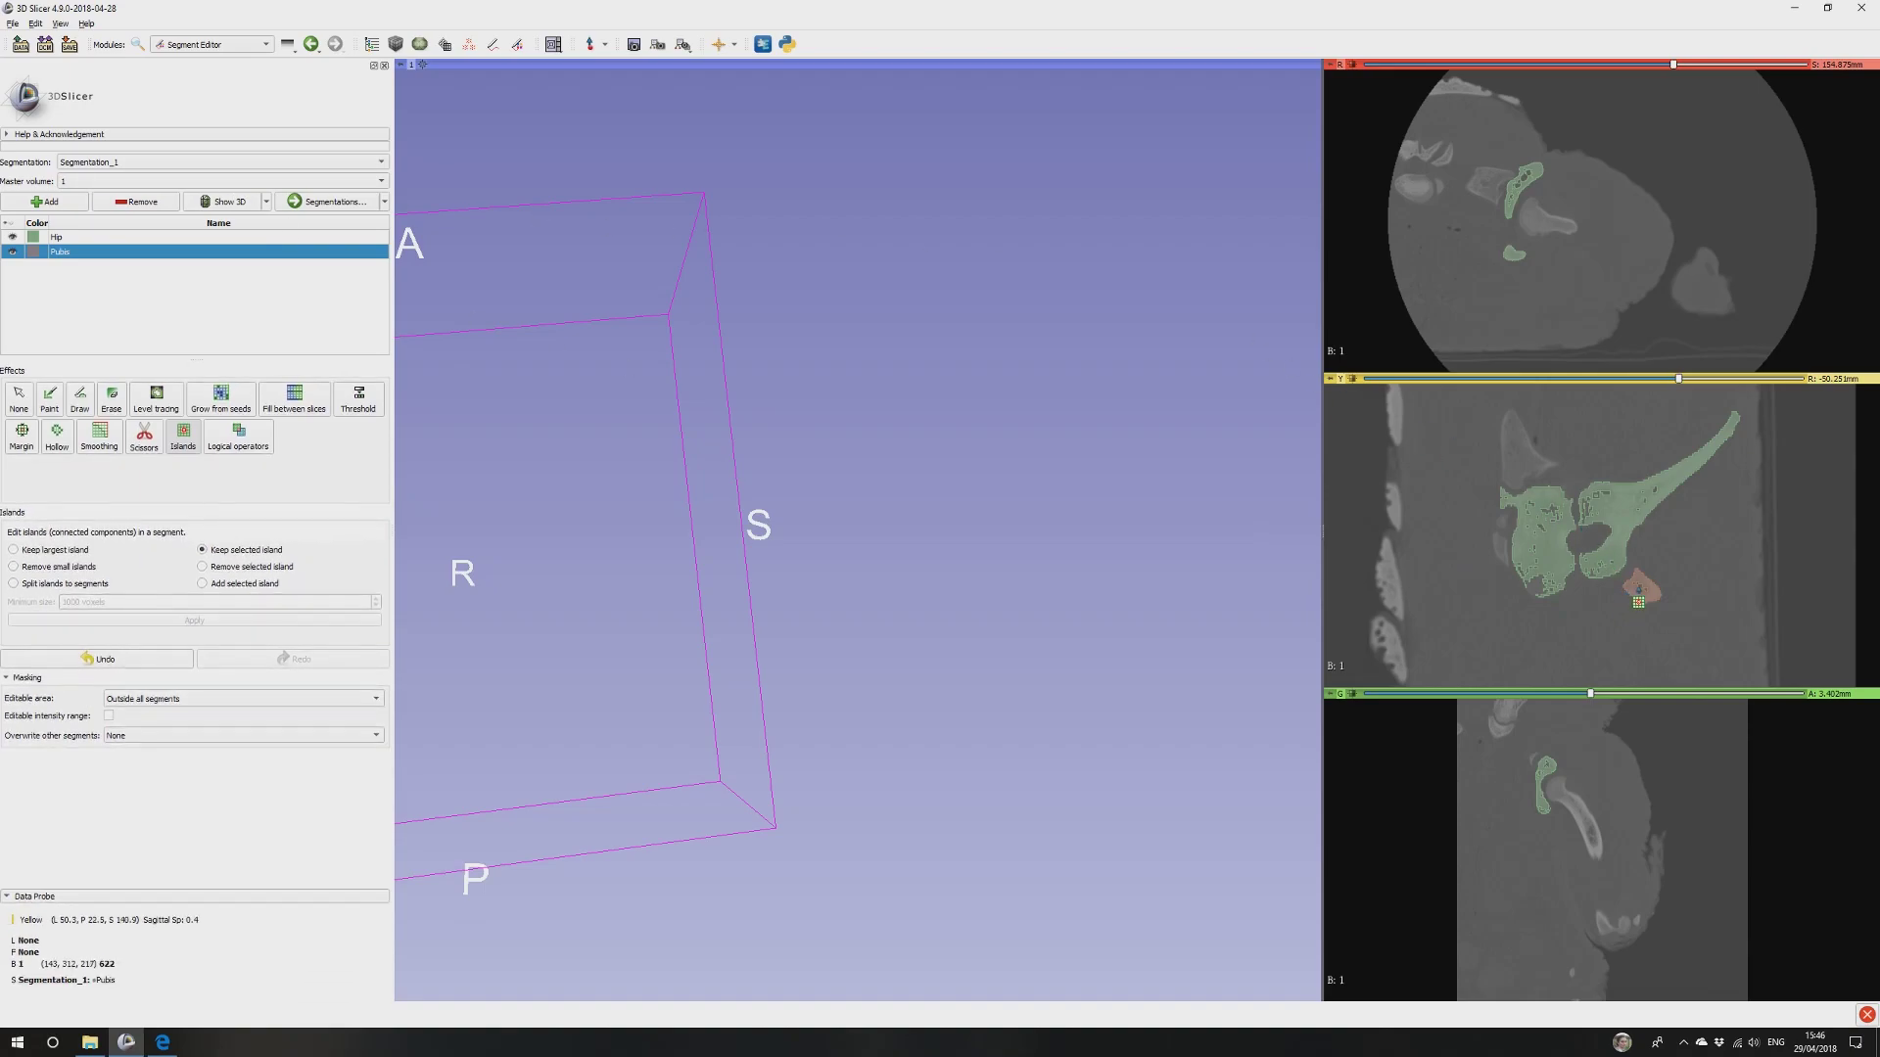
{"action": "scroll", "coordinate": [1657, 617], "scroll_direction": "up", "scroll_amount": 7}
{"action": "scroll", "coordinate": [1657, 618], "scroll_direction": "down", "scroll_amount": 13}
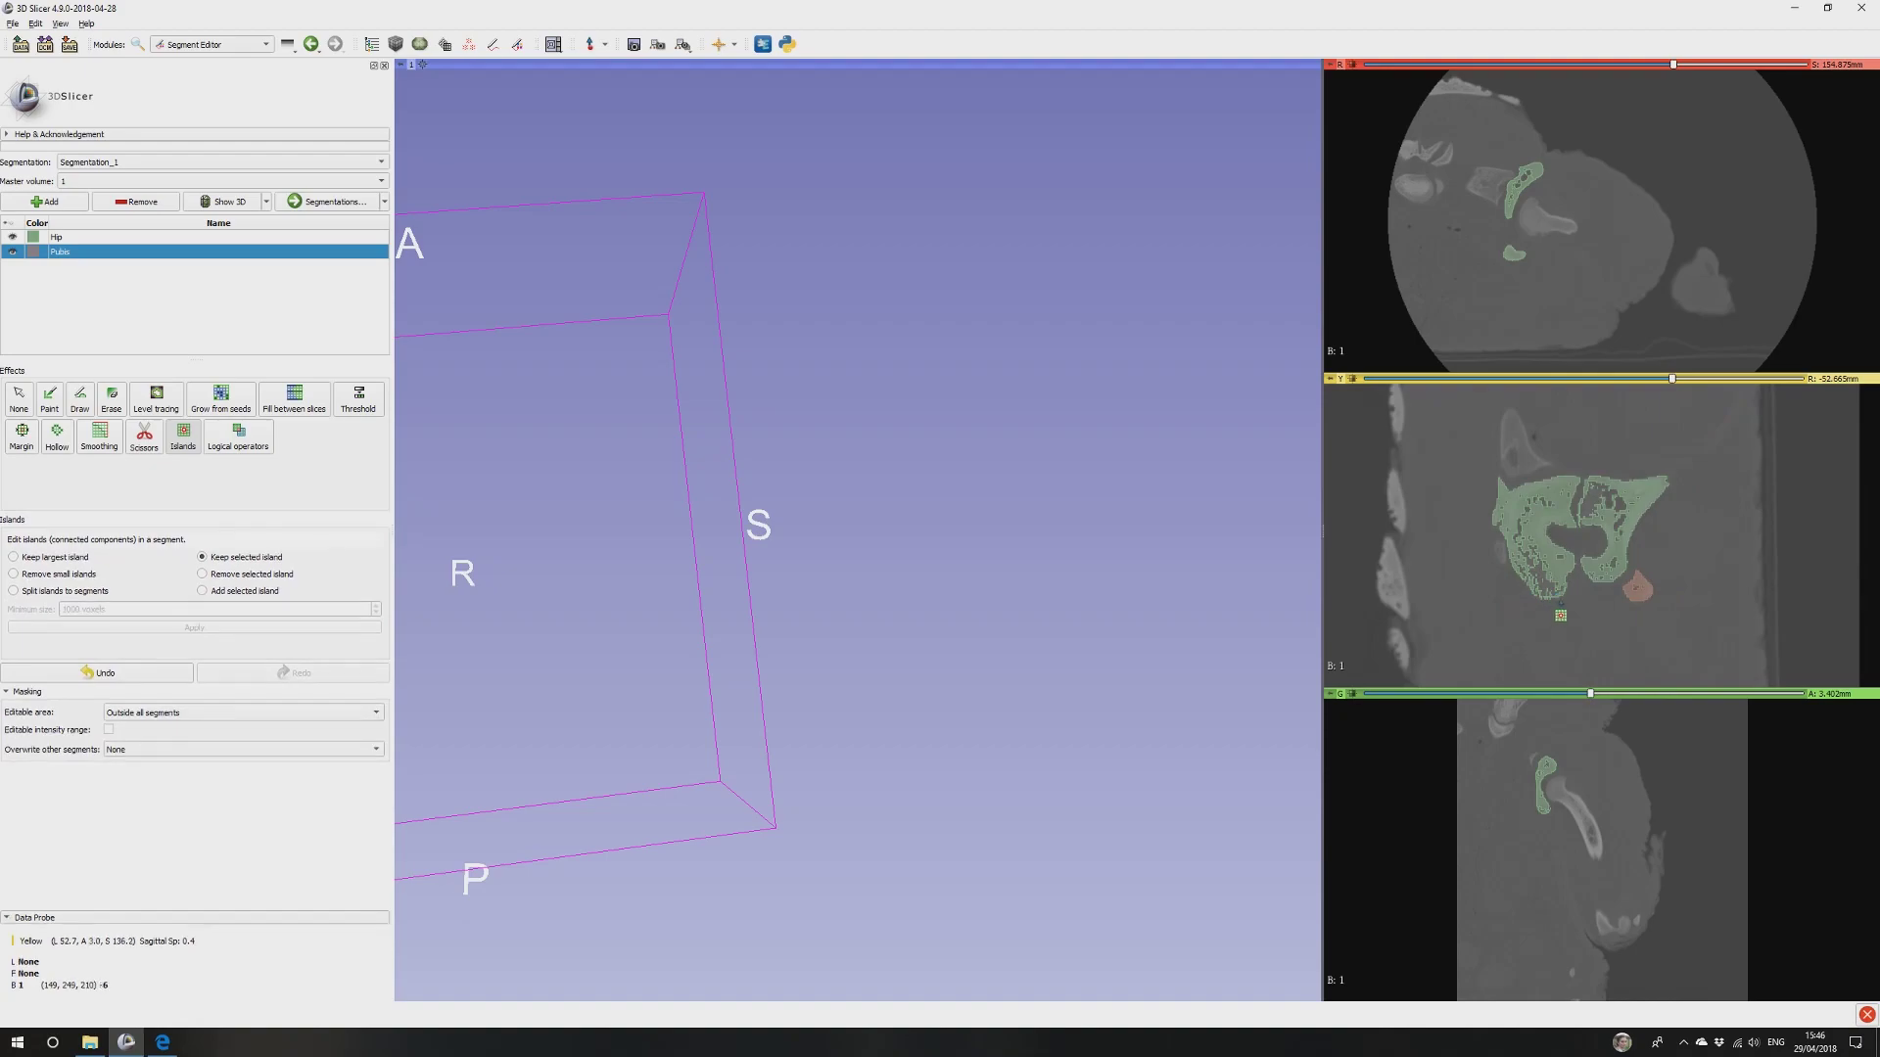
{"action": "scroll", "coordinate": [1564, 611], "scroll_direction": "up", "scroll_amount": 3}
{"action": "right_click_drag", "start_coordinate": [1563, 611], "coordinate": [1531, 699]}
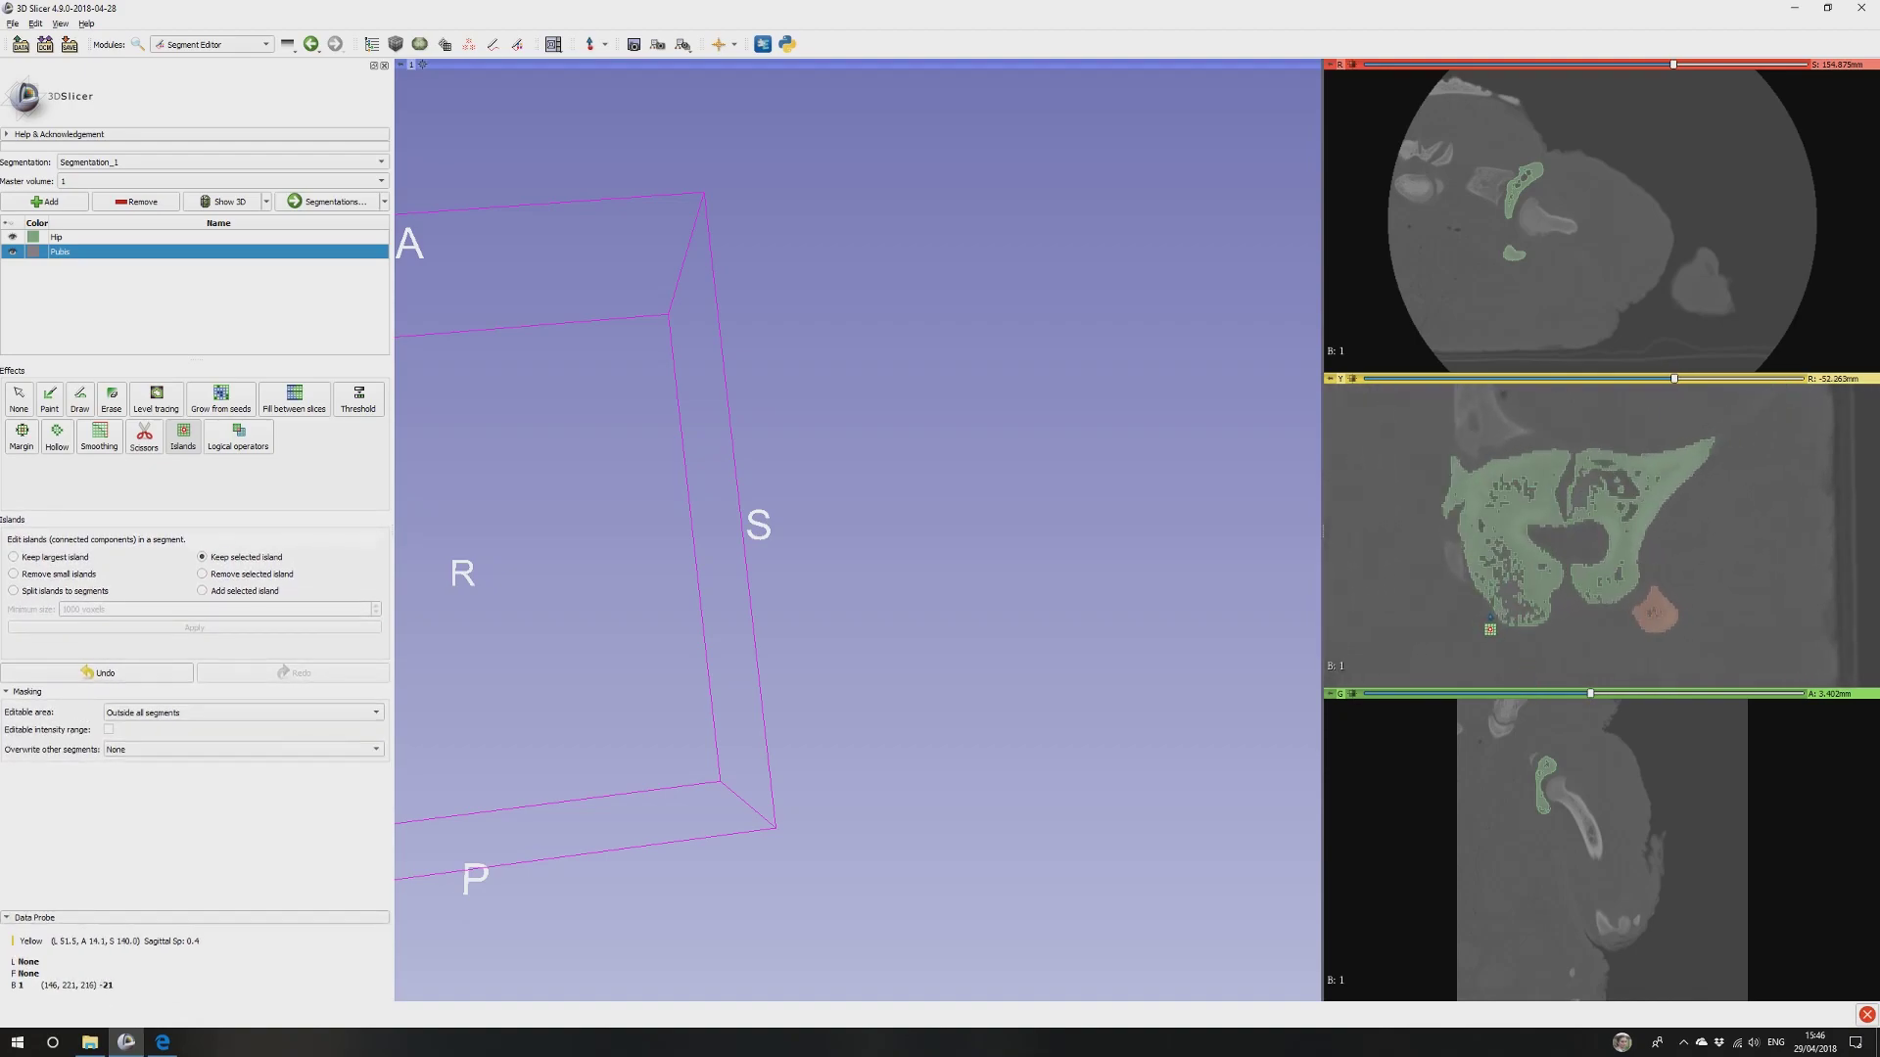
{"action": "scroll", "coordinate": [1489, 627], "scroll_direction": "up", "scroll_amount": 1}
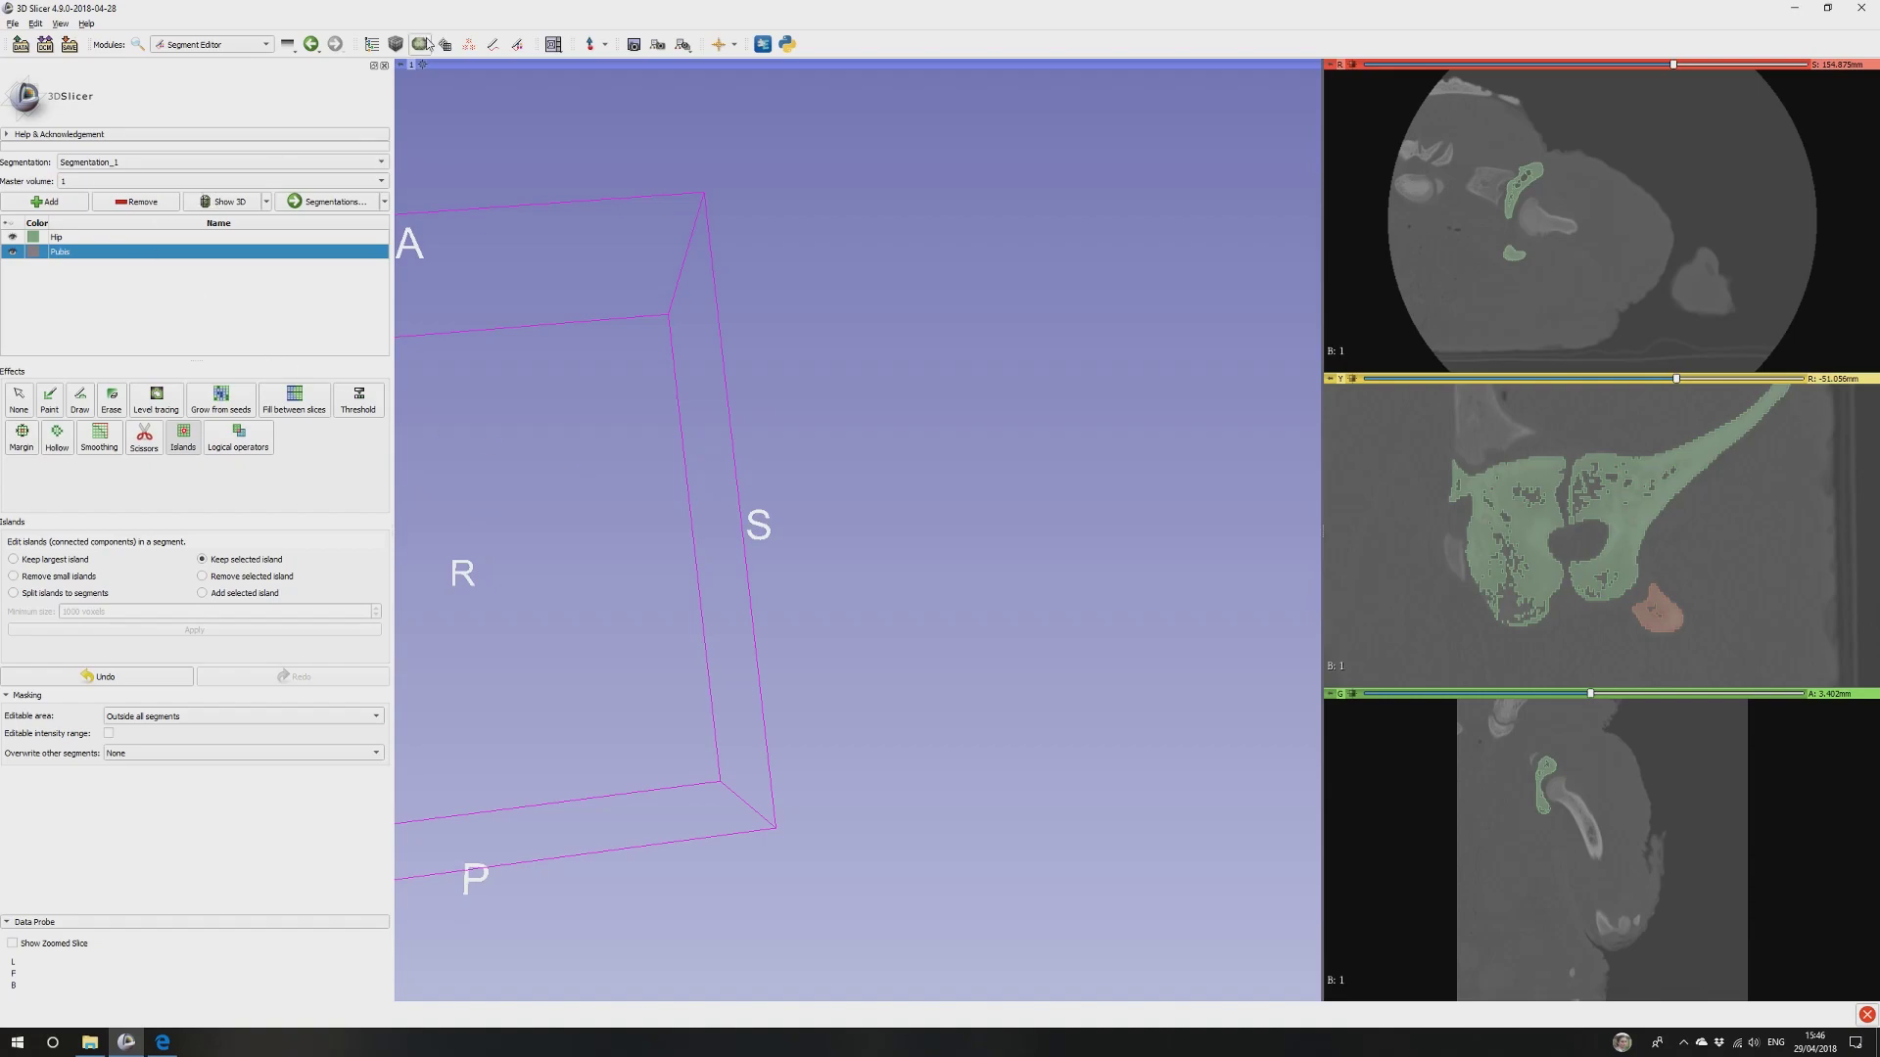
Show the Hip and Pubis segments as surfaces in the 3D view and inspect them from several angles.
{"action": "left_click", "coordinate": [233, 204]}
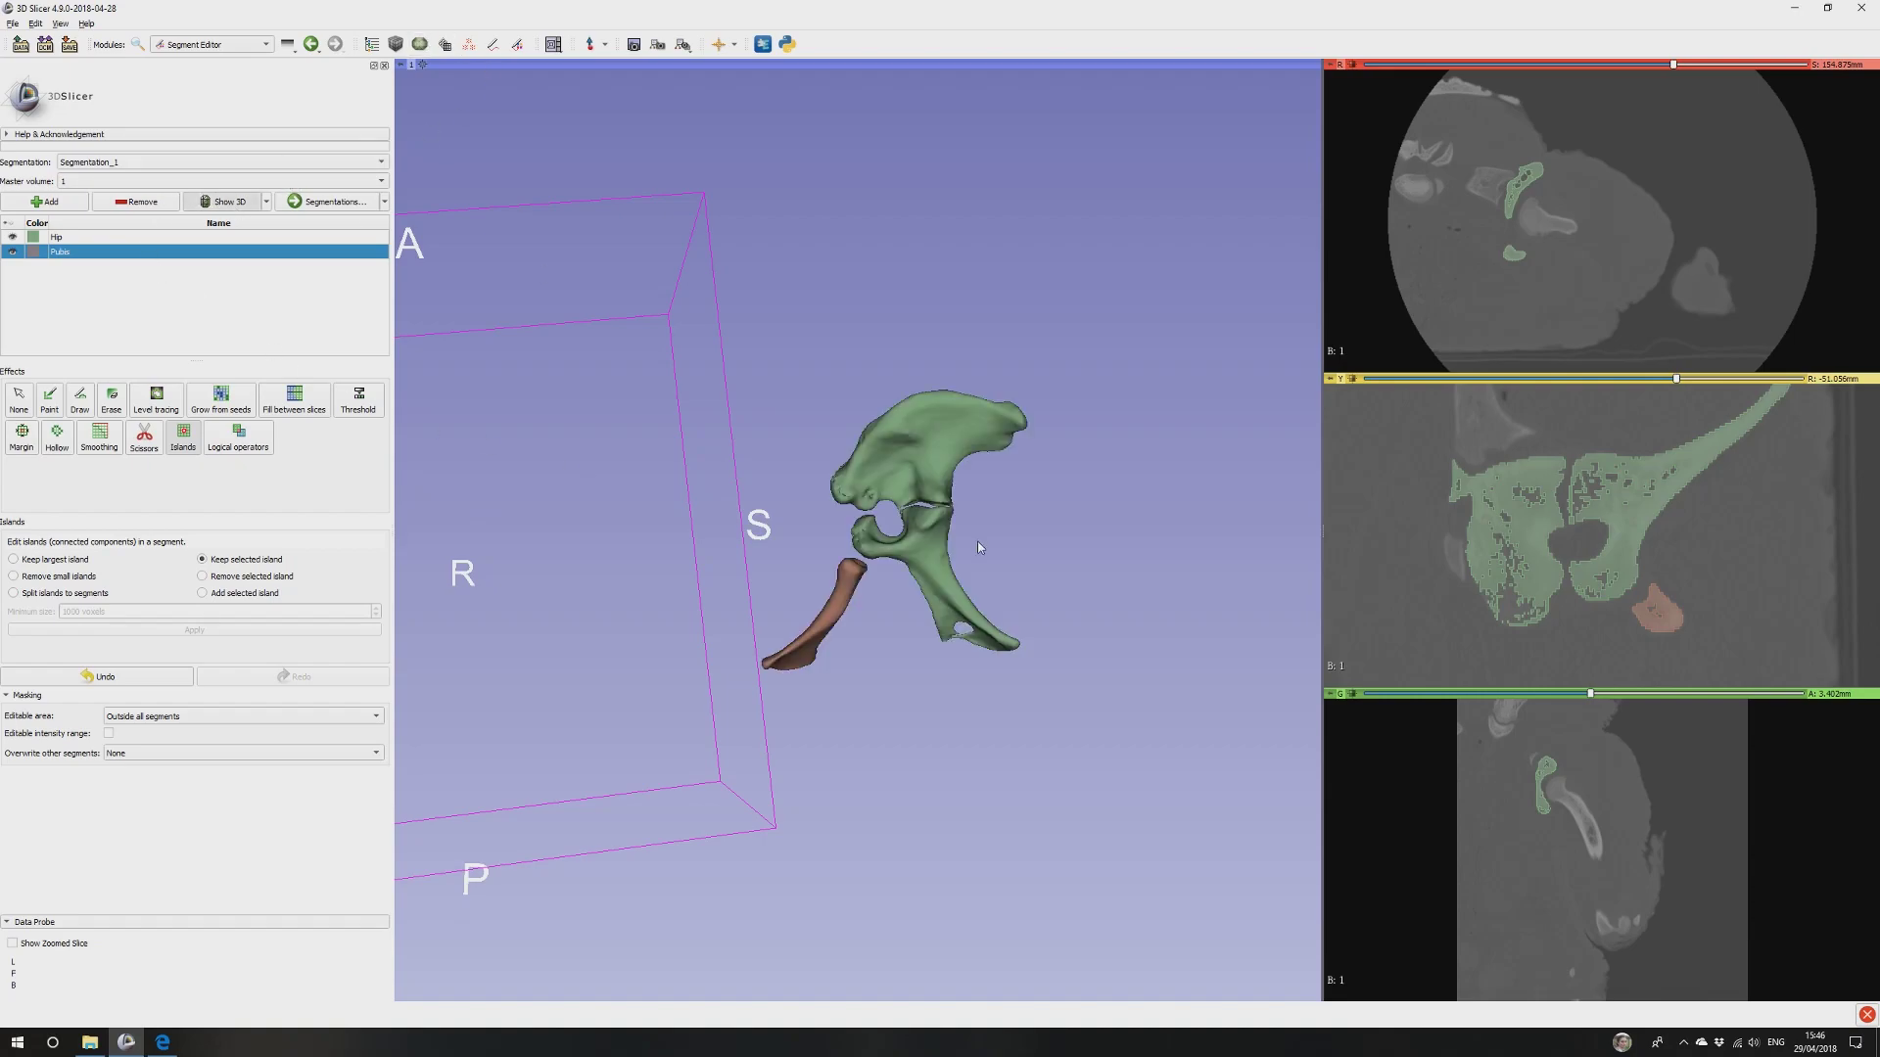
{"action": "mouse_move", "coordinate": [950, 566]}
{"action": "left_mouse_down"}
{"action": "mouse_move", "coordinate": [747, 587]}
{"action": "mouse_move", "coordinate": [1128, 587]}
{"action": "mouse_move", "coordinate": [813, 617]}
{"action": "mouse_move", "coordinate": [1158, 591]}
{"action": "mouse_move", "coordinate": [1038, 607]}
{"action": "mouse_move", "coordinate": [650, 583]}
{"action": "mouse_move", "coordinate": [973, 613]}
{"action": "mouse_move", "coordinate": [1175, 591]}
{"action": "mouse_move", "coordinate": [956, 578]}
{"action": "left_mouse_up"}
{"action": "scroll", "coordinate": [956, 578], "scroll_direction": "up", "scroll_amount": 5}
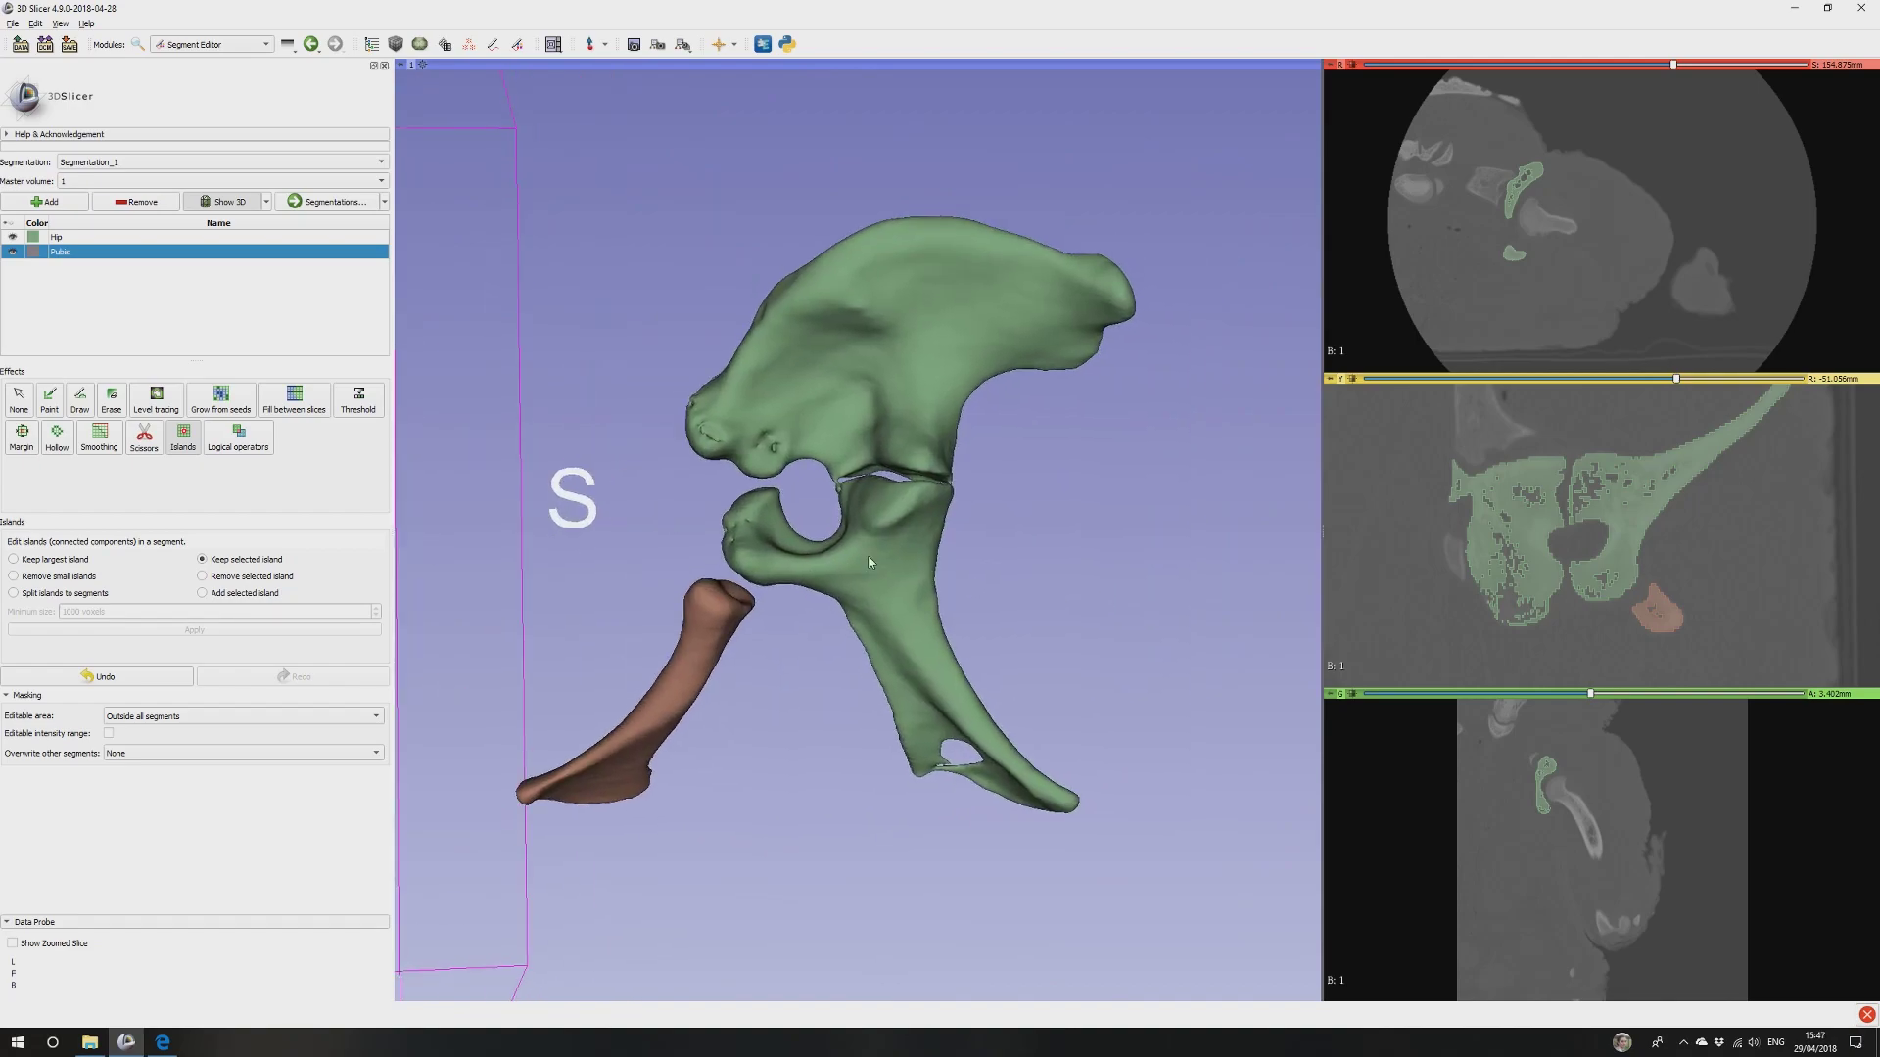
{"action": "left_click_drag", "start_coordinate": [725, 586], "coordinate": [814, 508]}
{"action": "scroll", "coordinate": [881, 568], "scroll_direction": "down", "scroll_amount": 2}
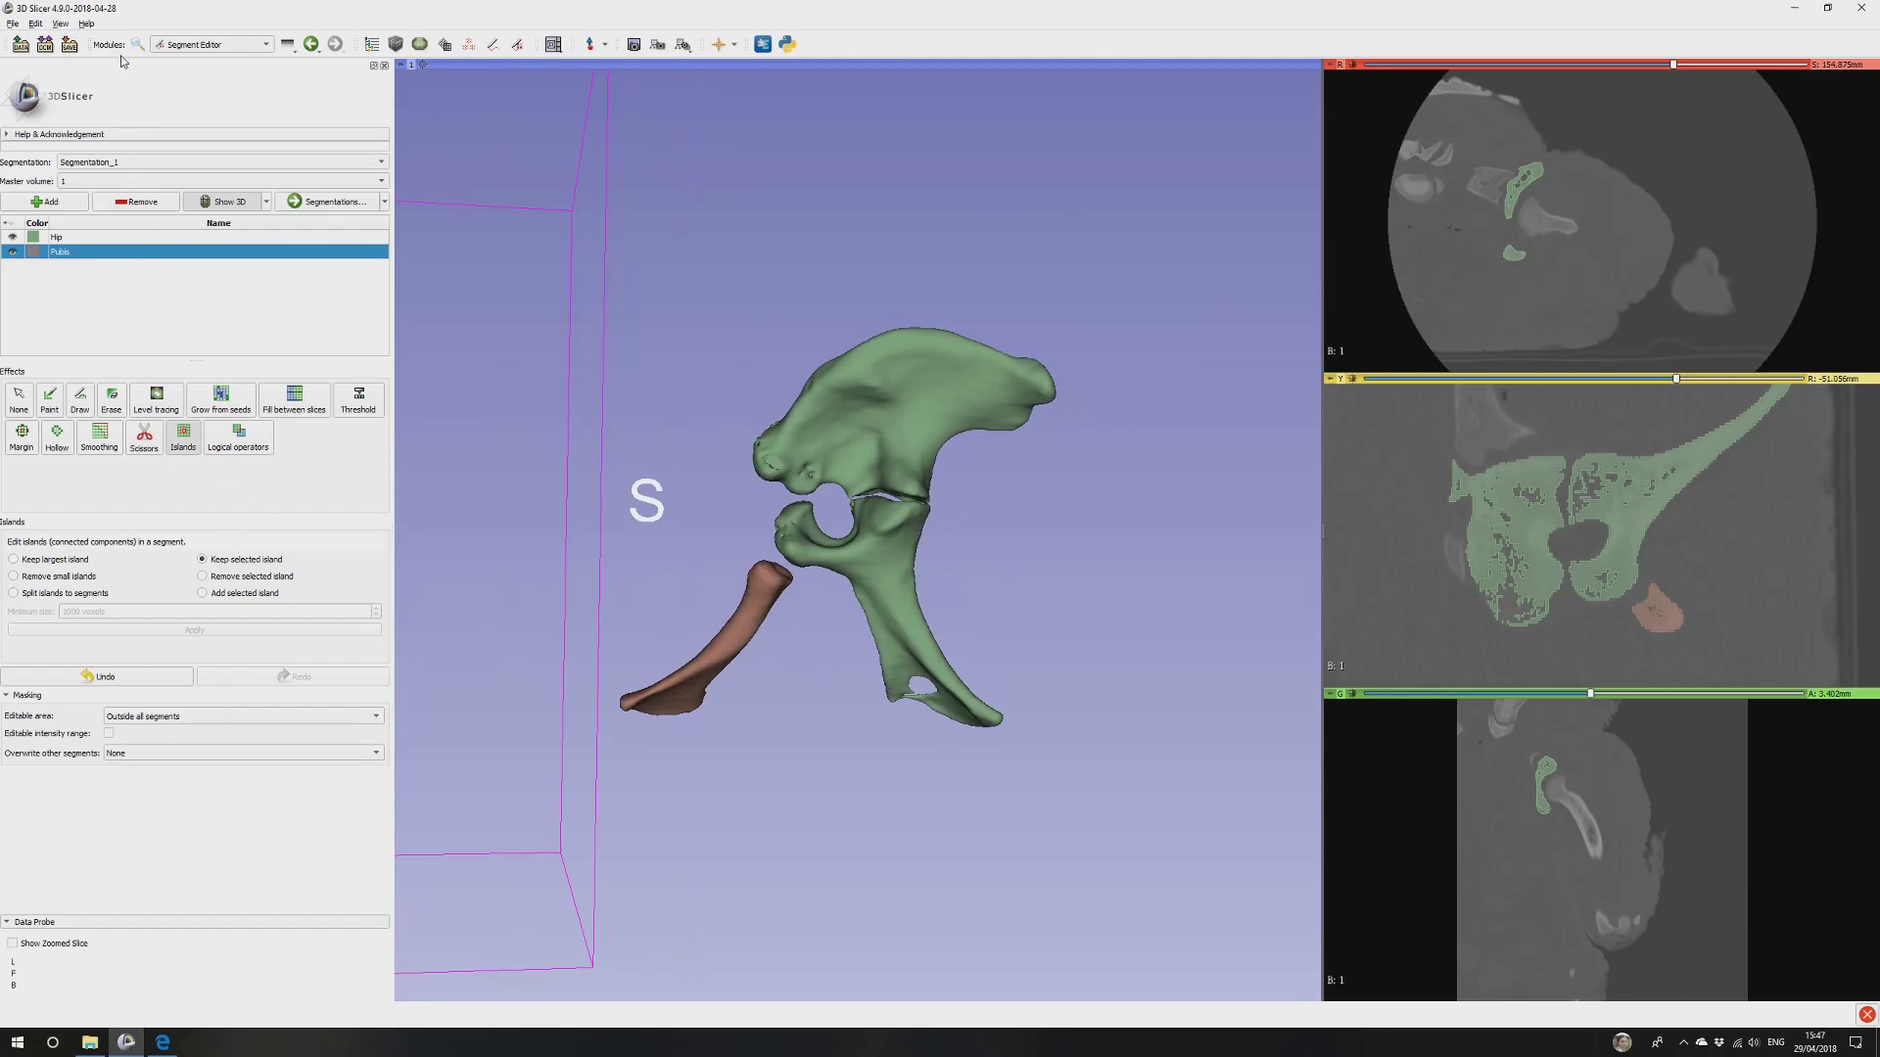
In the Segmentations module, export the Hip and Pubis segments as models to a new model hierarchy and start saving the data.
{"action": "left_click", "coordinate": [204, 46]}
{"action": "left_click", "coordinate": [207, 217]}
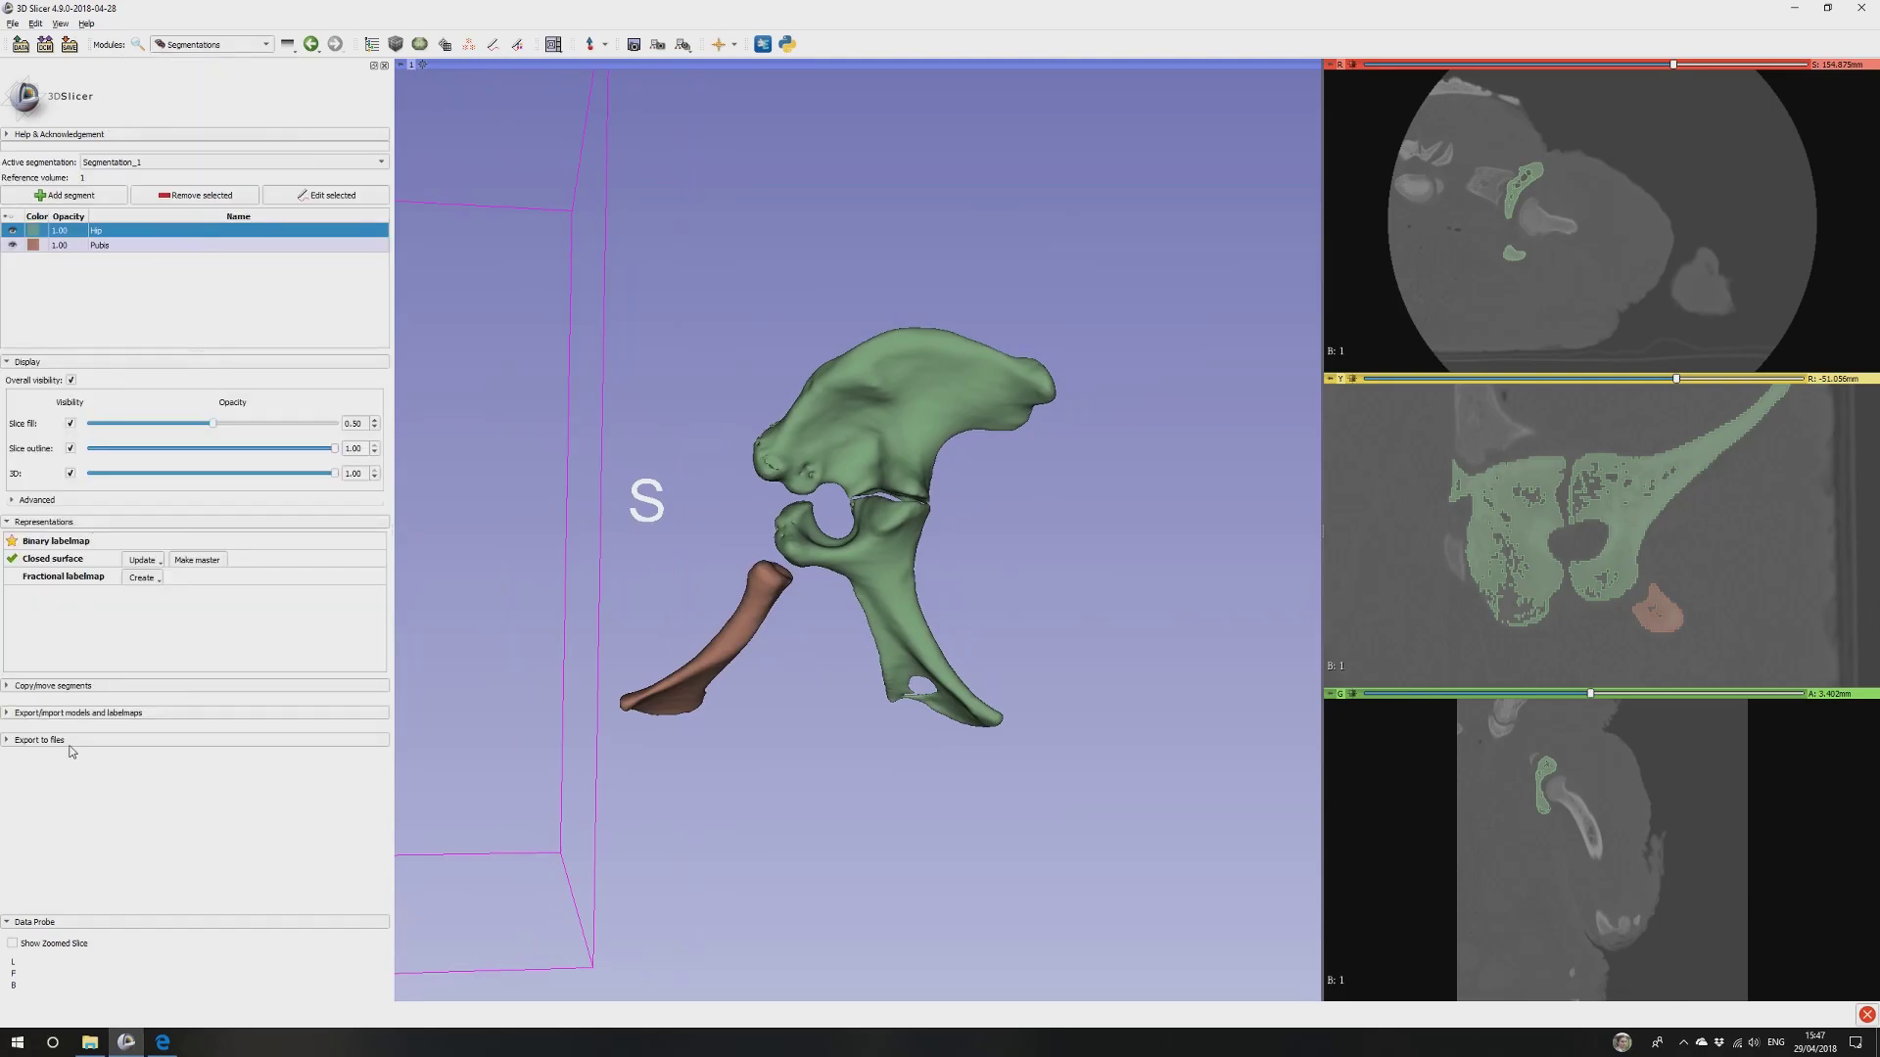
{"action": "left_click", "coordinate": [85, 714]}
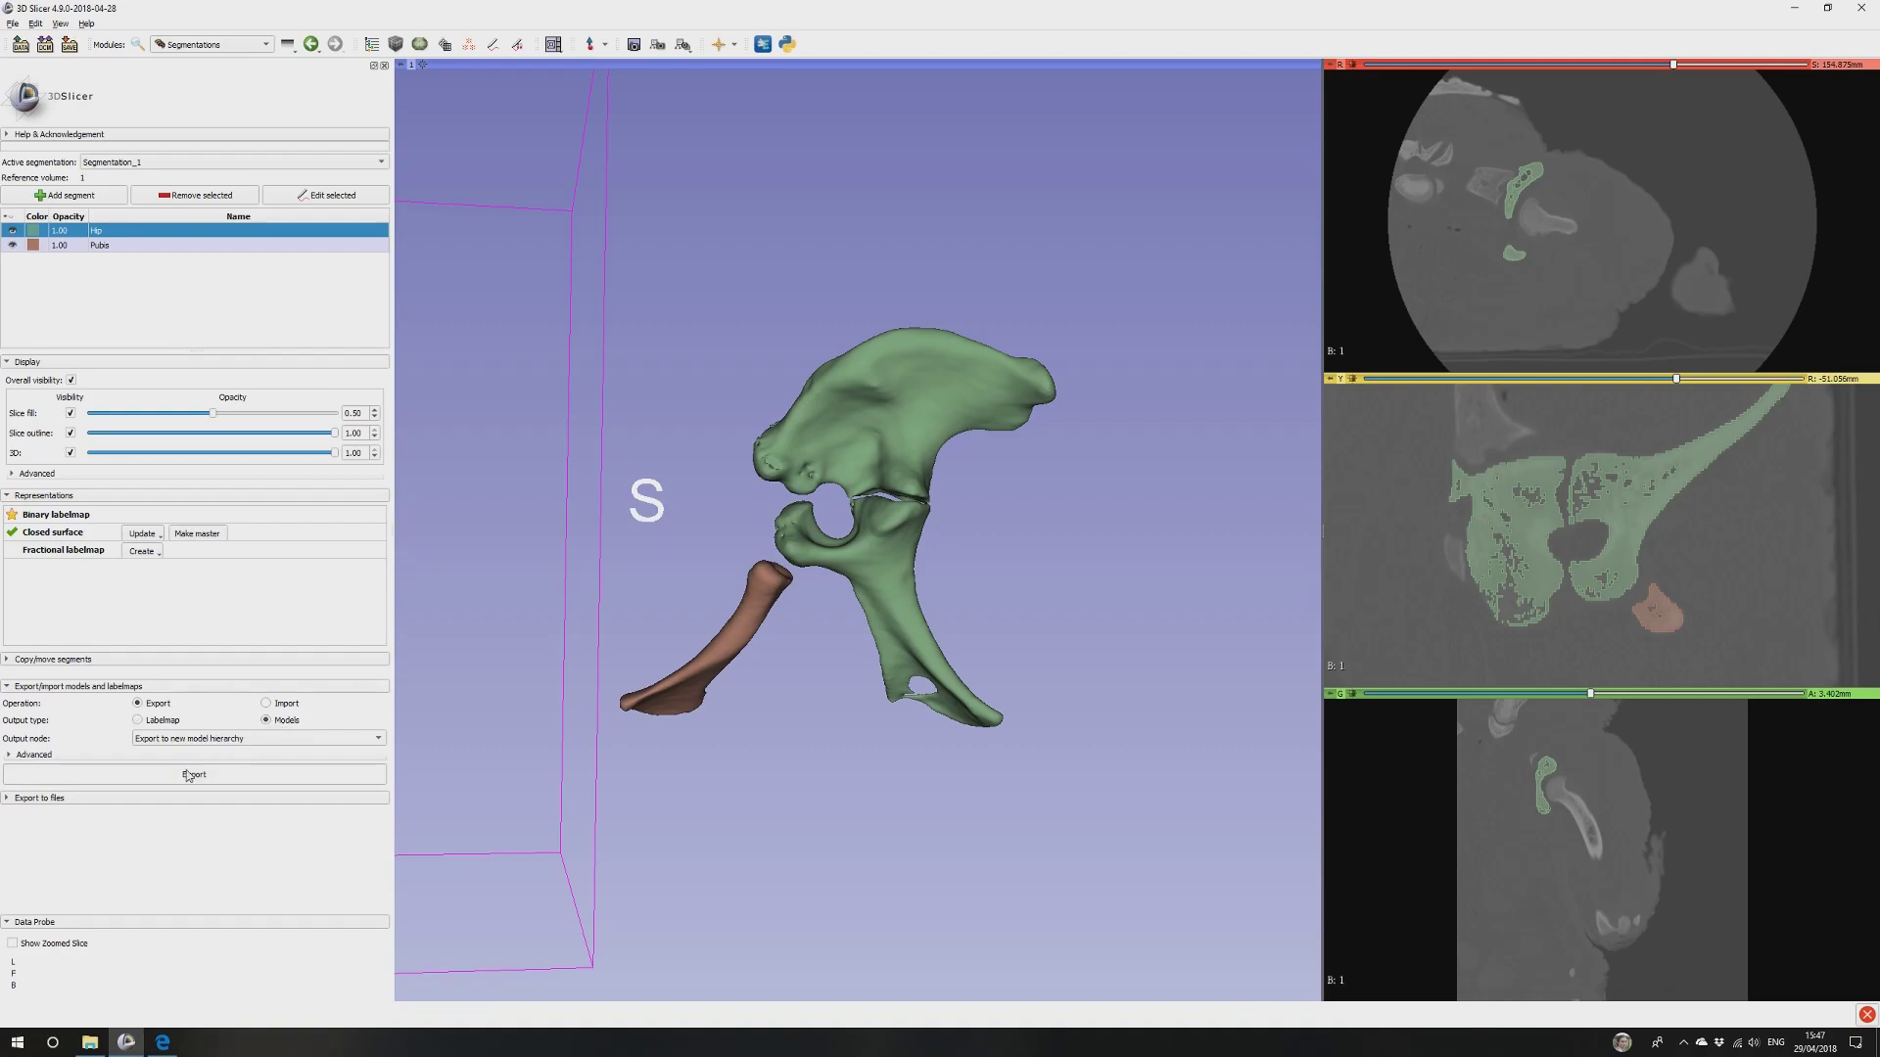
{"action": "left_click", "coordinate": [190, 775]}
{"action": "left_click", "coordinate": [75, 796]}
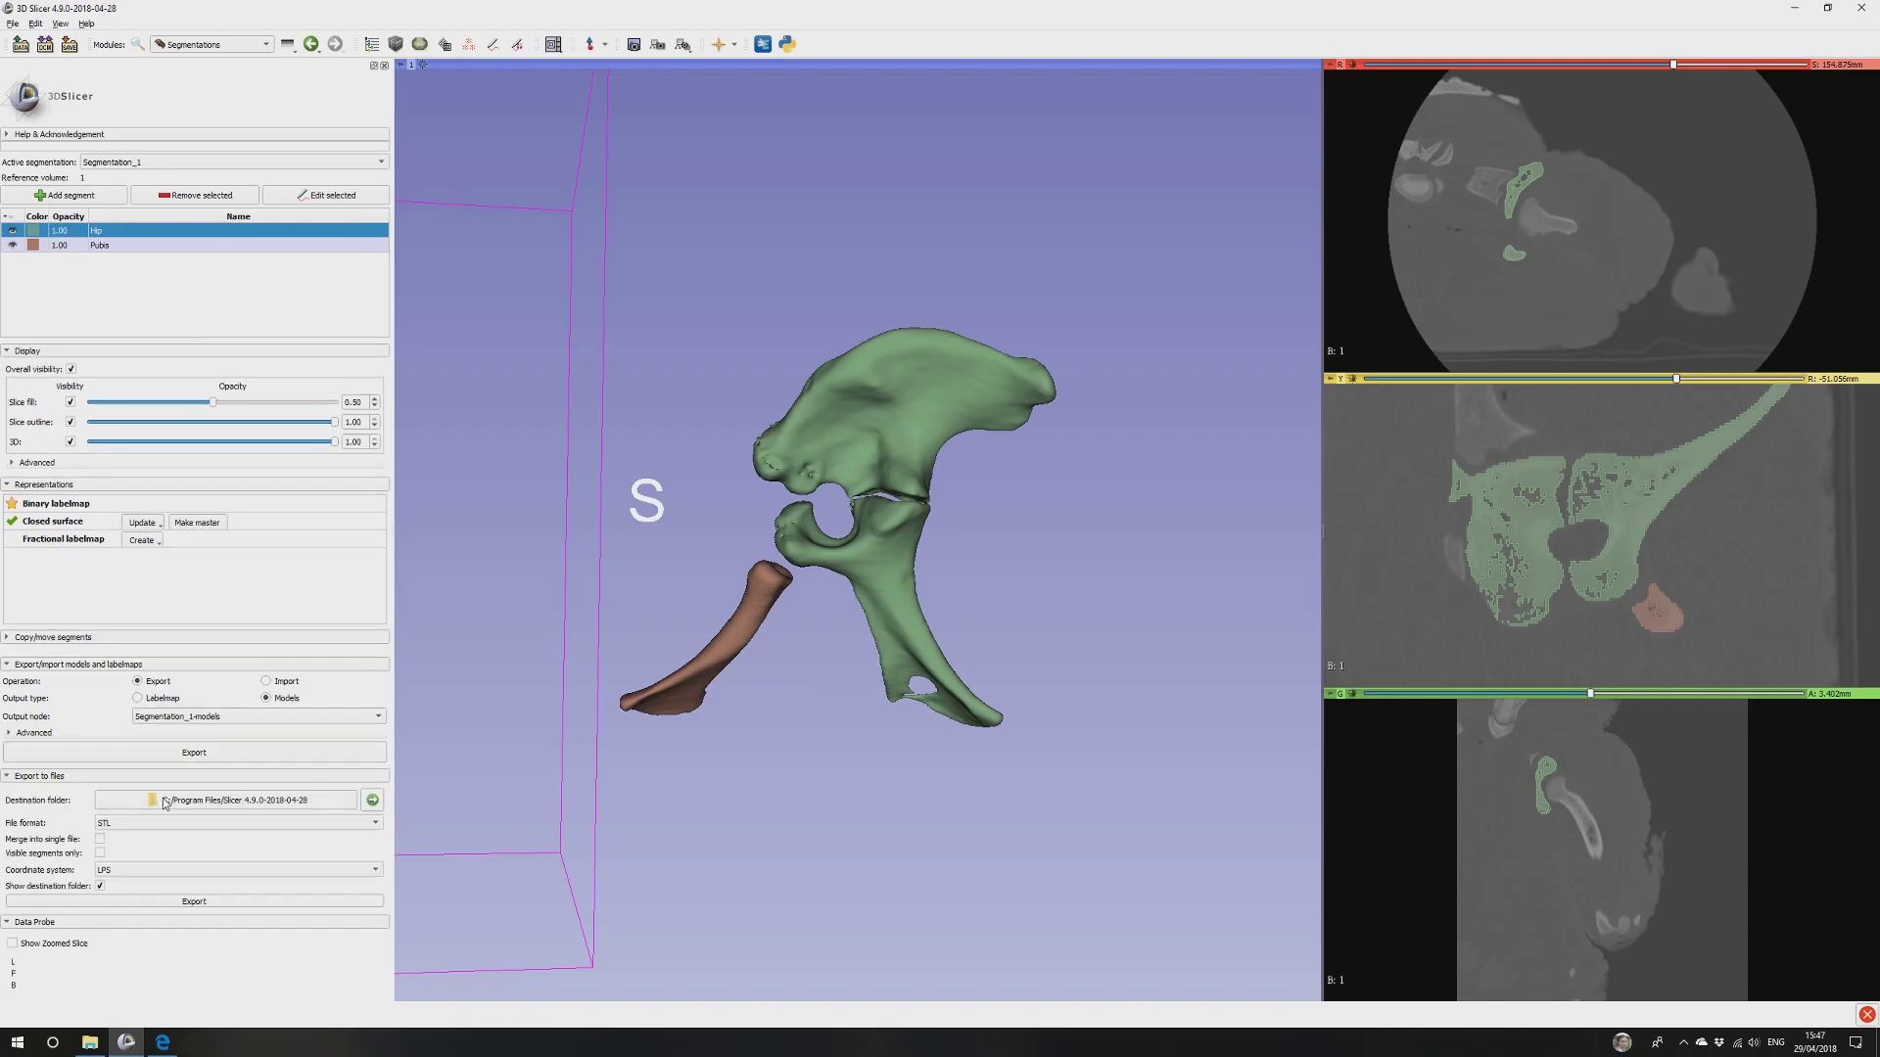
{"action": "left_click", "coordinate": [176, 753]}
{"action": "key", "text": "ctrl+s"}
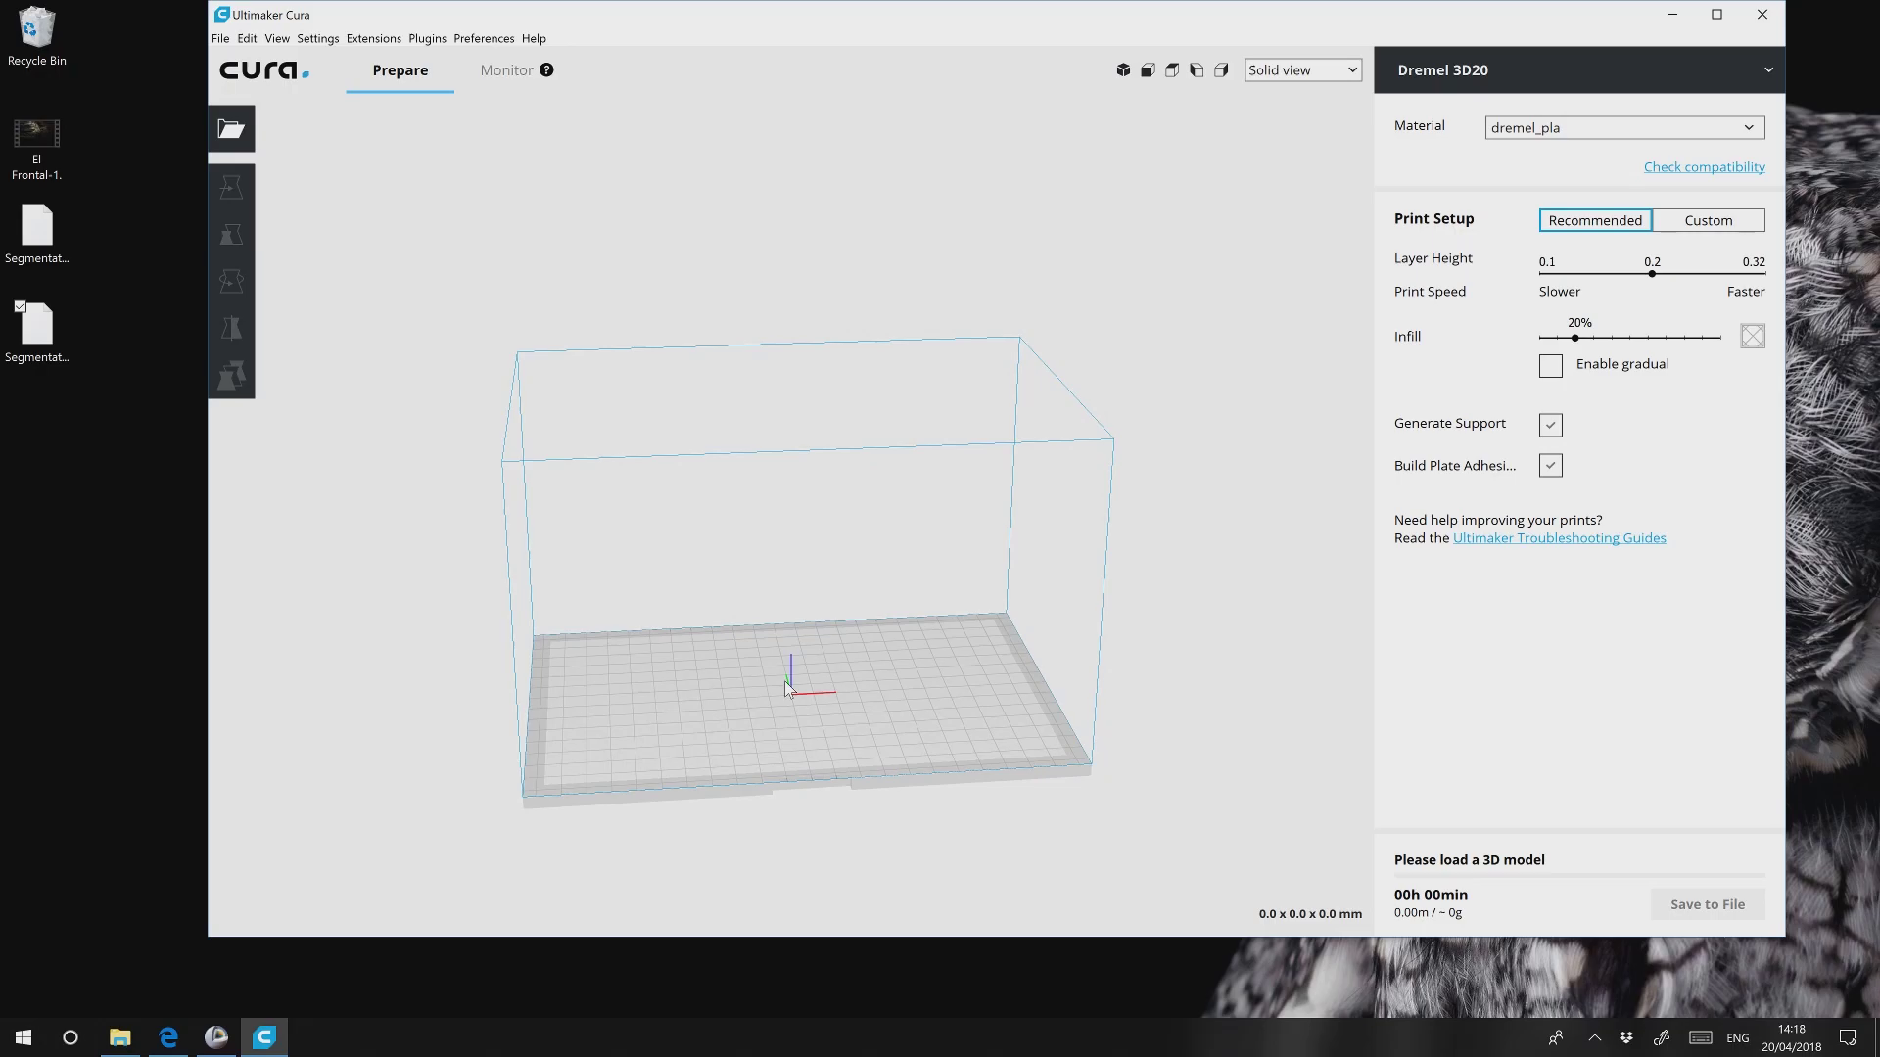
Switch to Ultimaker Cura and check the third-party plugin list for the Auto Orientation extension.
{"action": "left_click", "coordinate": [418, 38]}
{"action": "left_click", "coordinate": [478, 76]}
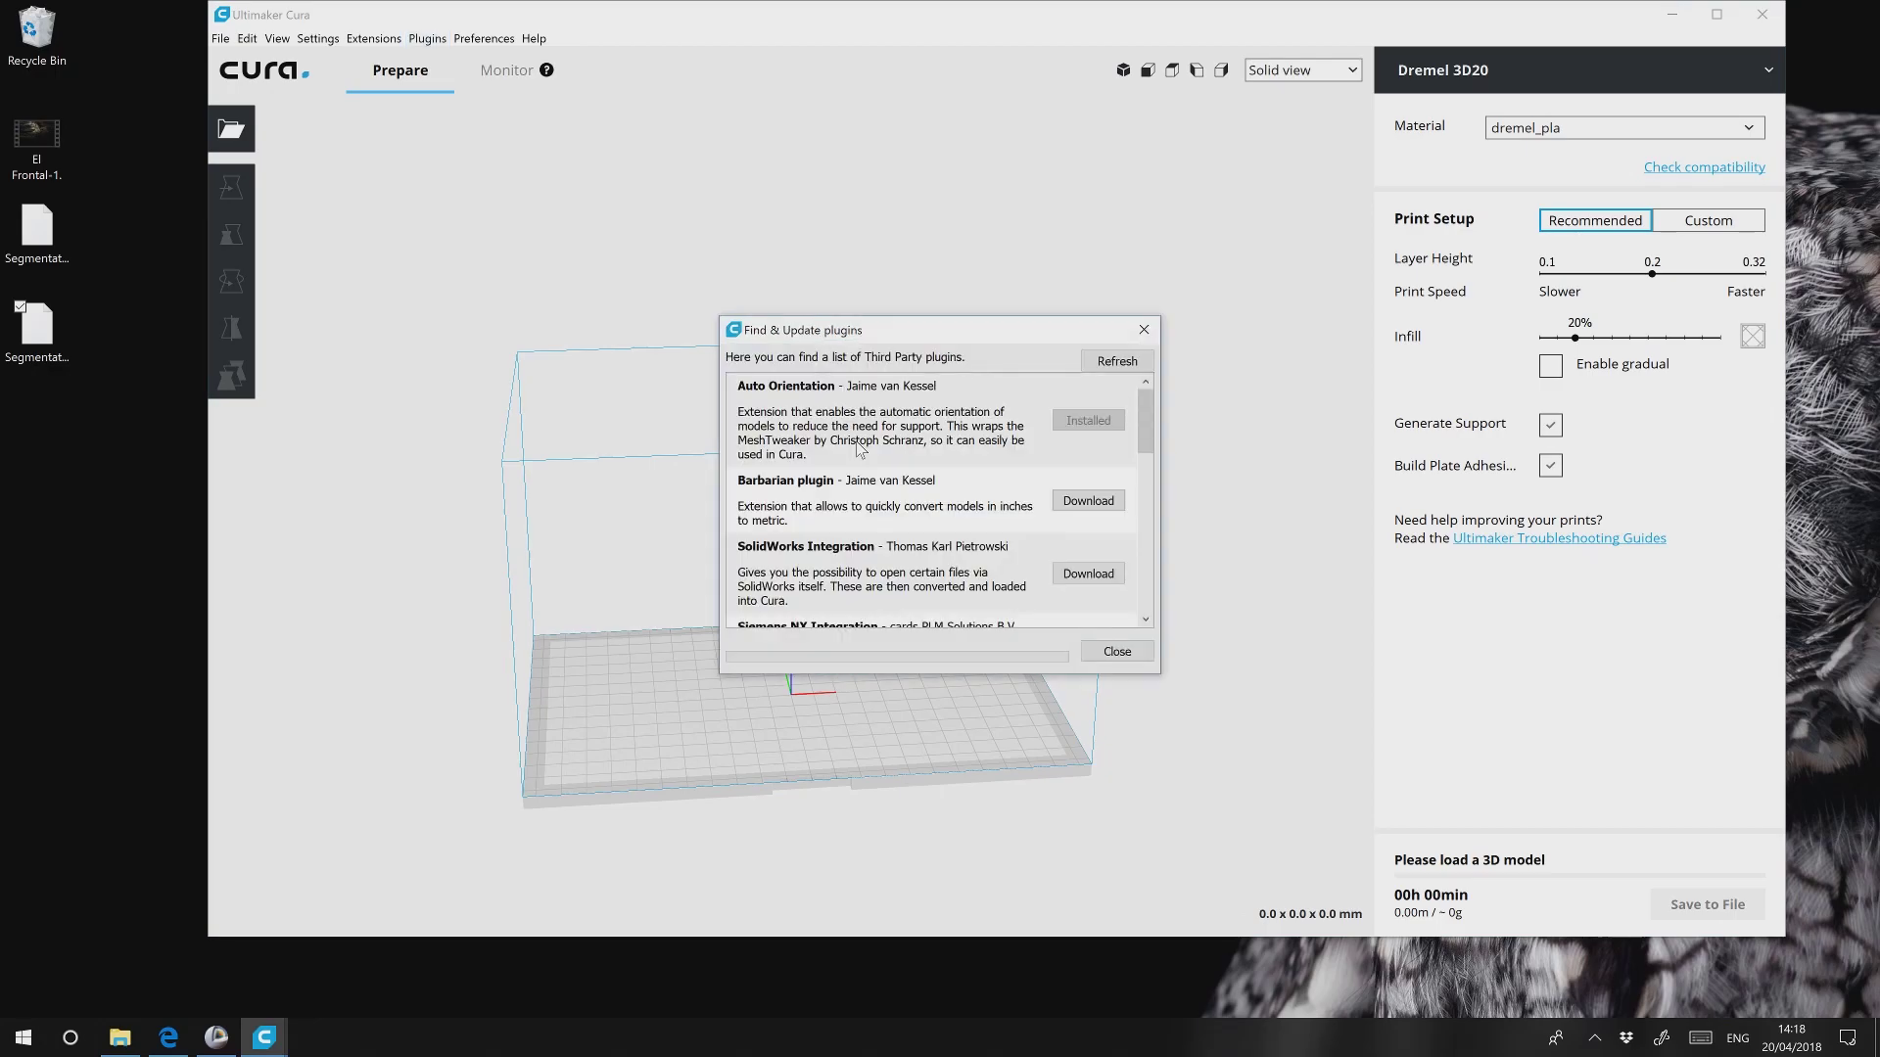
{"action": "key", "text": "Escape"}
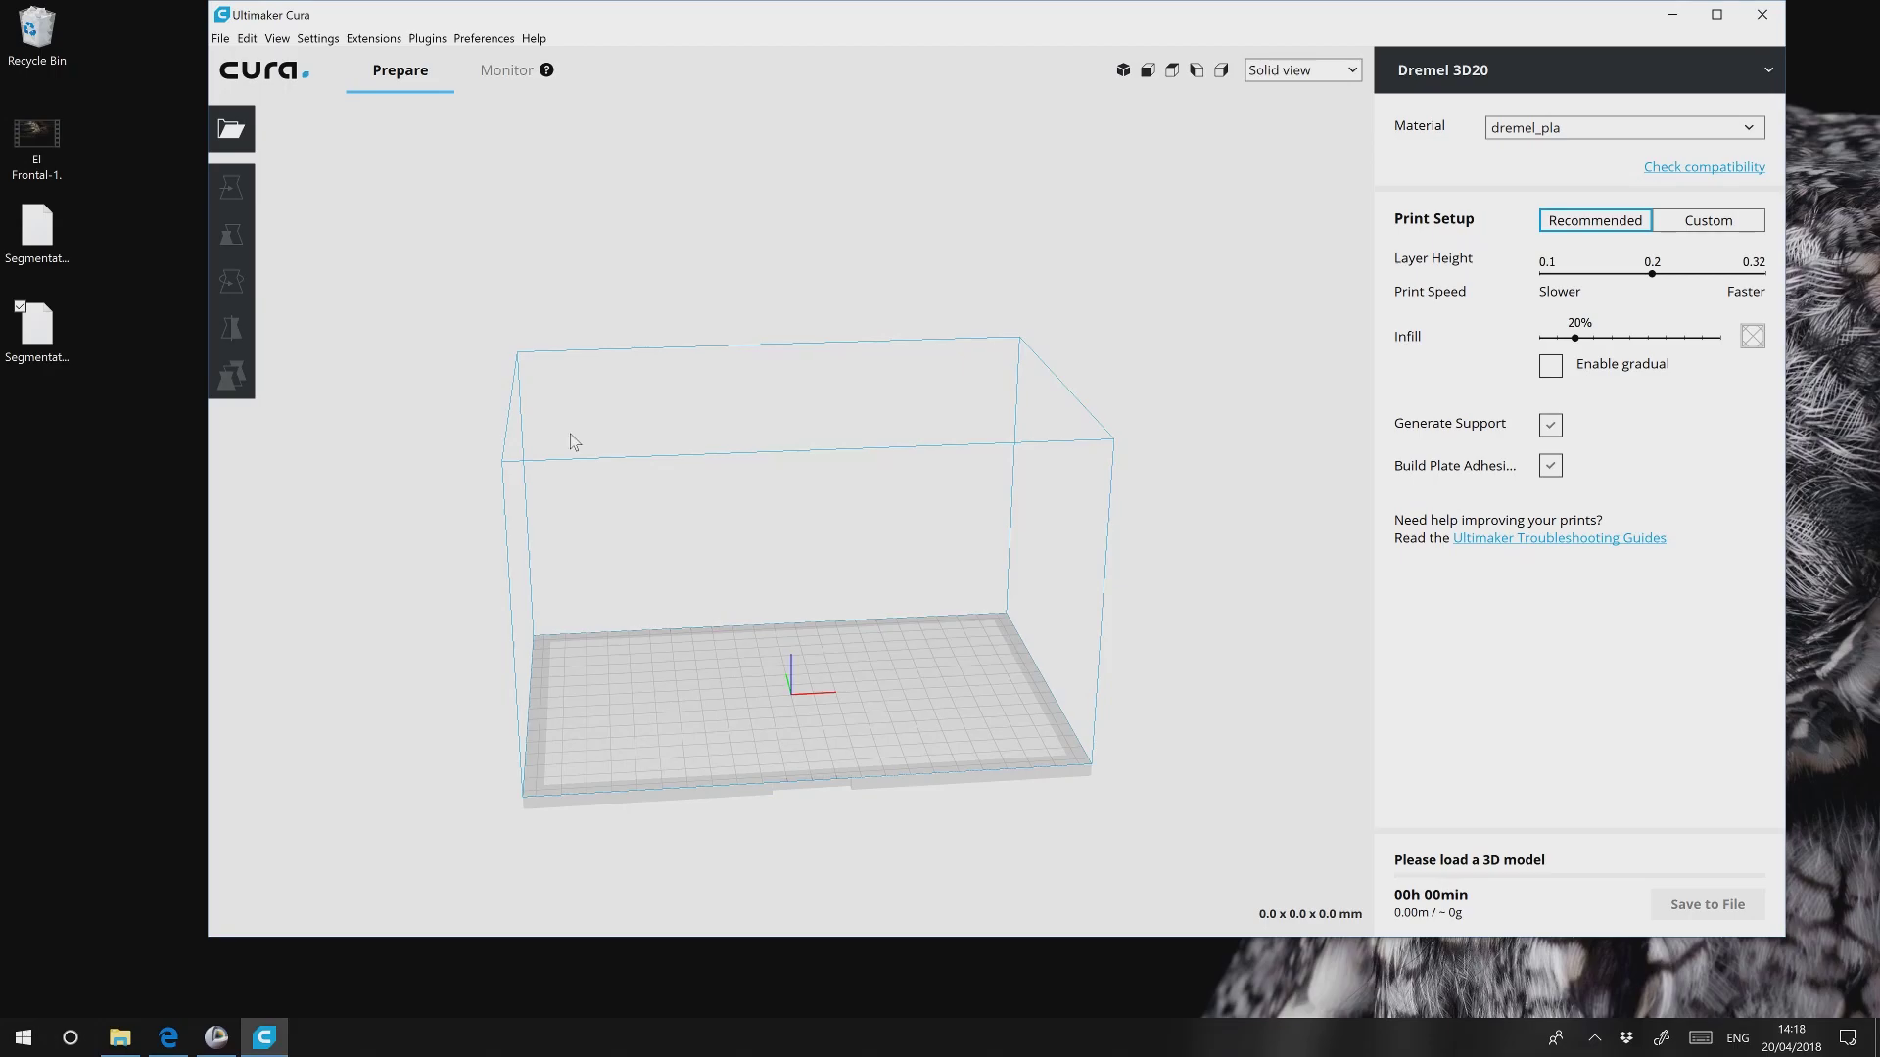
Load the two segmentation STL files from the desktop onto the build plate and shift the hip to about X -15.8 mm.
{"action": "right_click_drag", "start_coordinate": [572, 442], "coordinate": [209, 323]}
{"action": "left_click", "coordinate": [37, 235]}
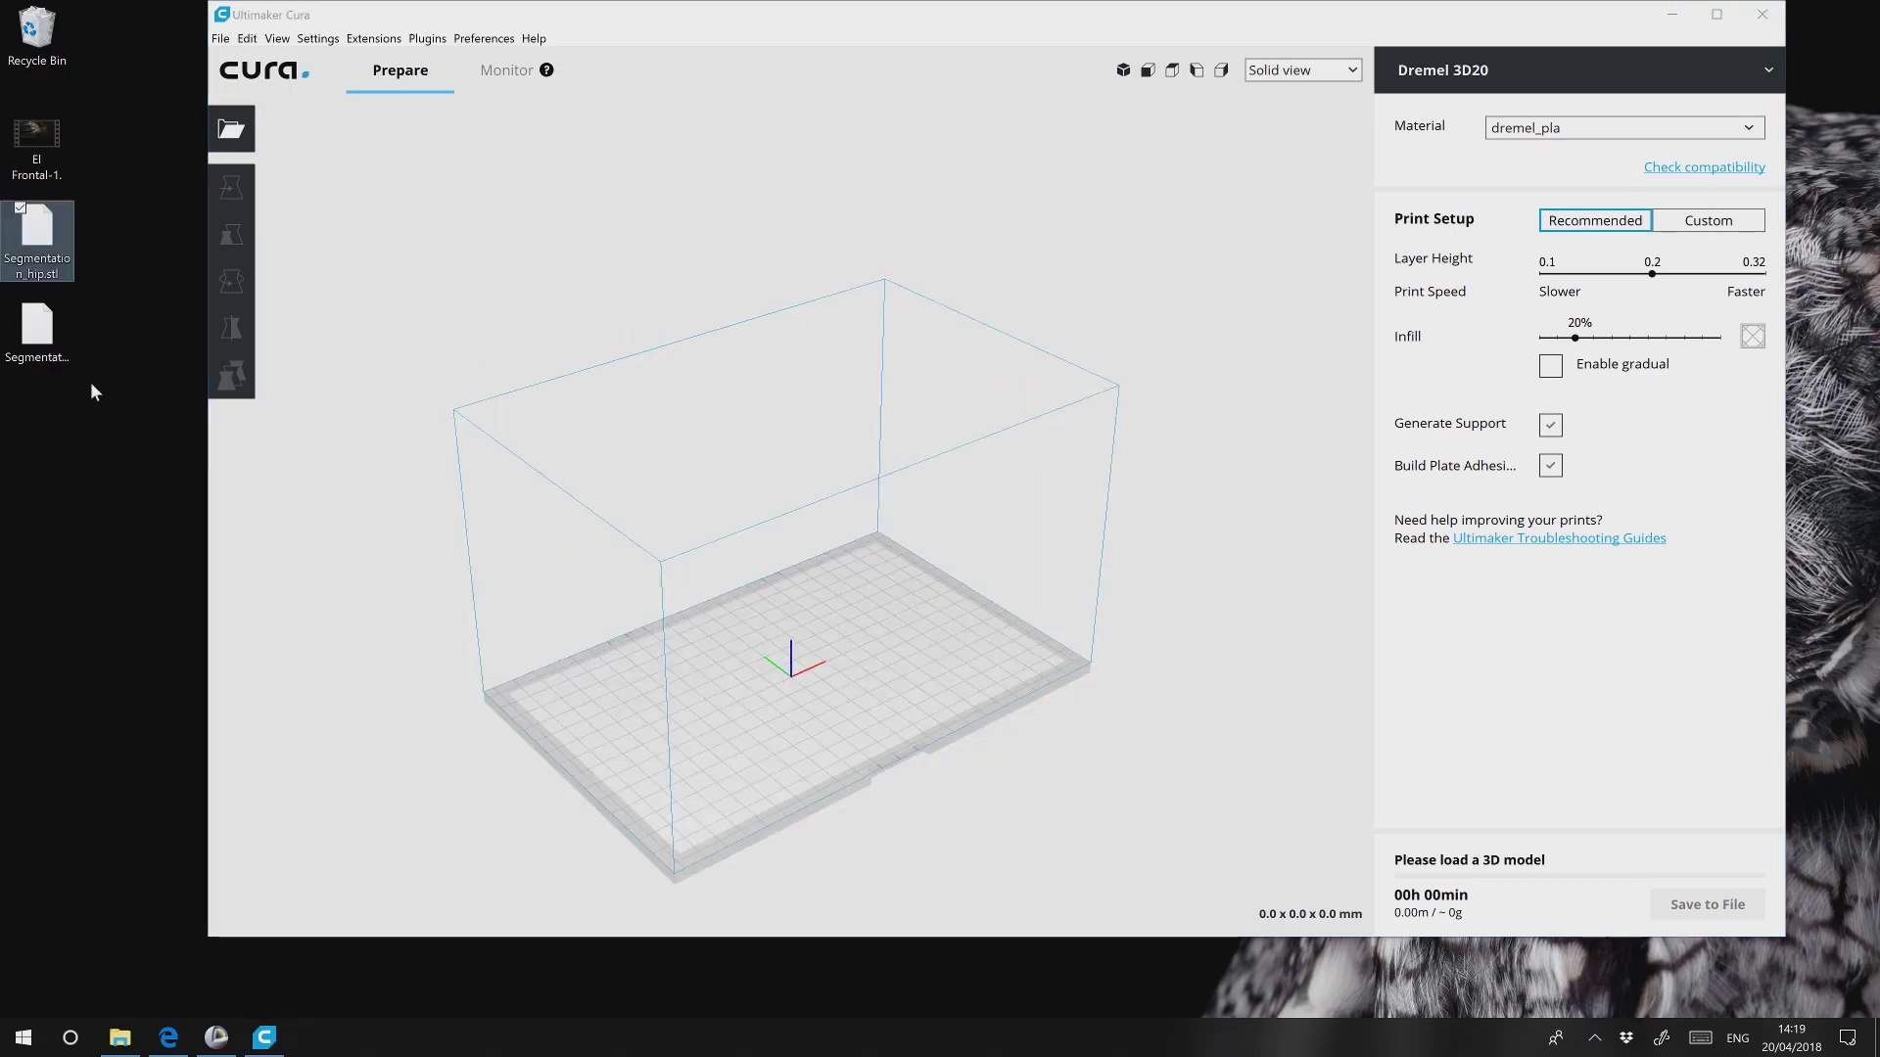
{"action": "left_click_drag", "start_coordinate": [37, 331], "coordinate": [294, 450]}
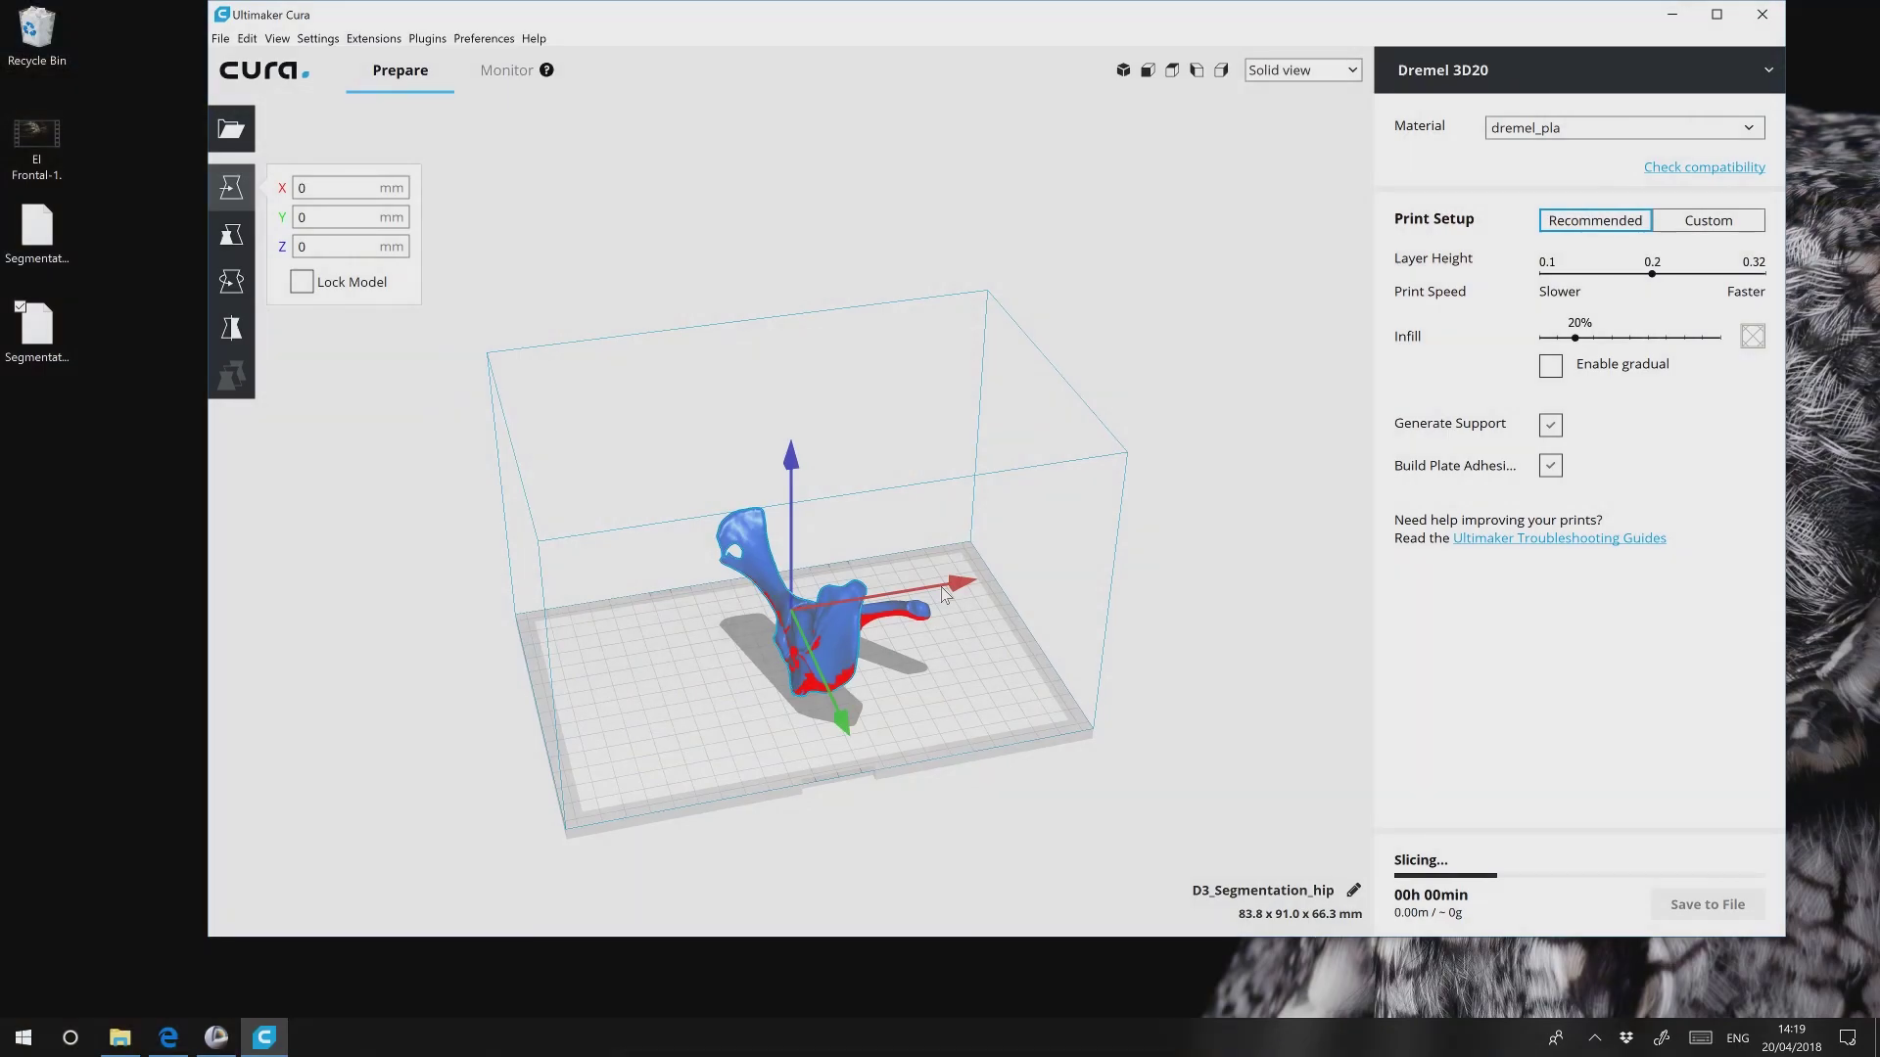
{"action": "left_click_drag", "start_coordinate": [945, 595], "coordinate": [925, 601]}
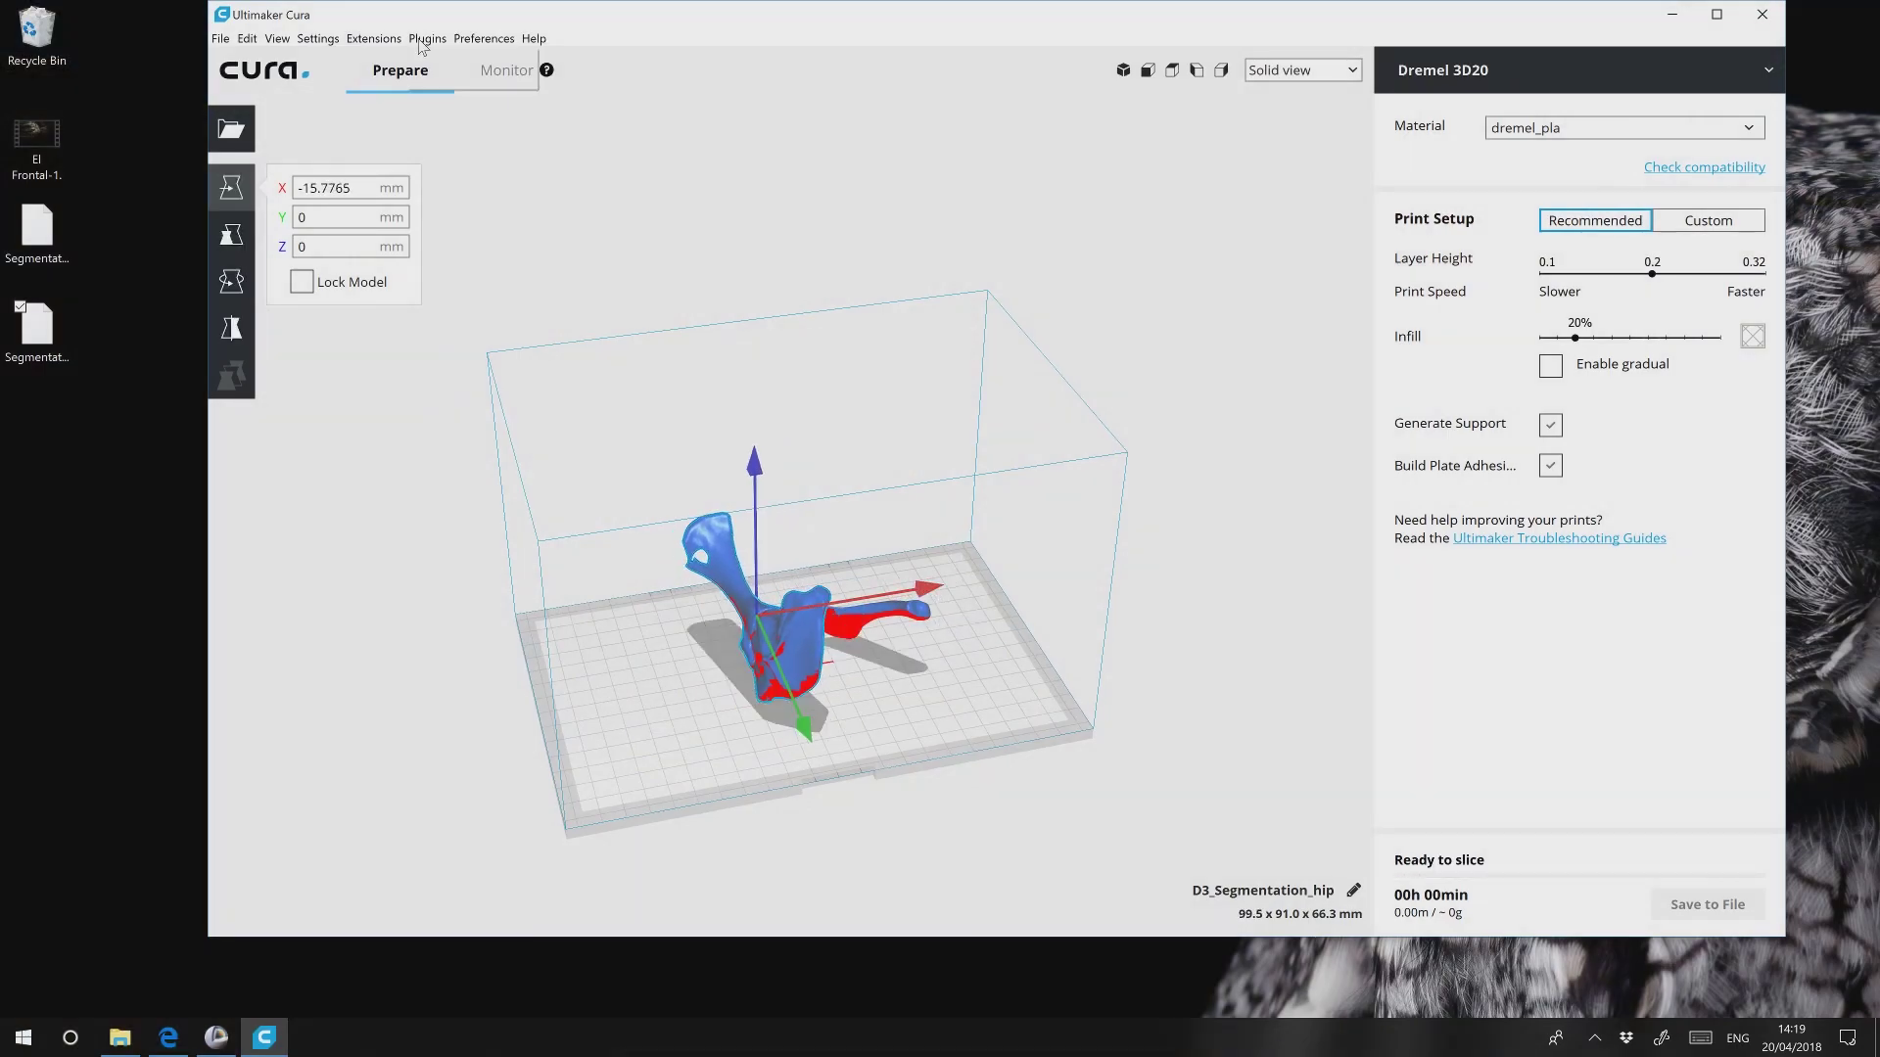
Calculate the fast optimal printing orientation for the hip model and move it to about Y 14.6 mm.
{"action": "left_click", "coordinate": [385, 40]}
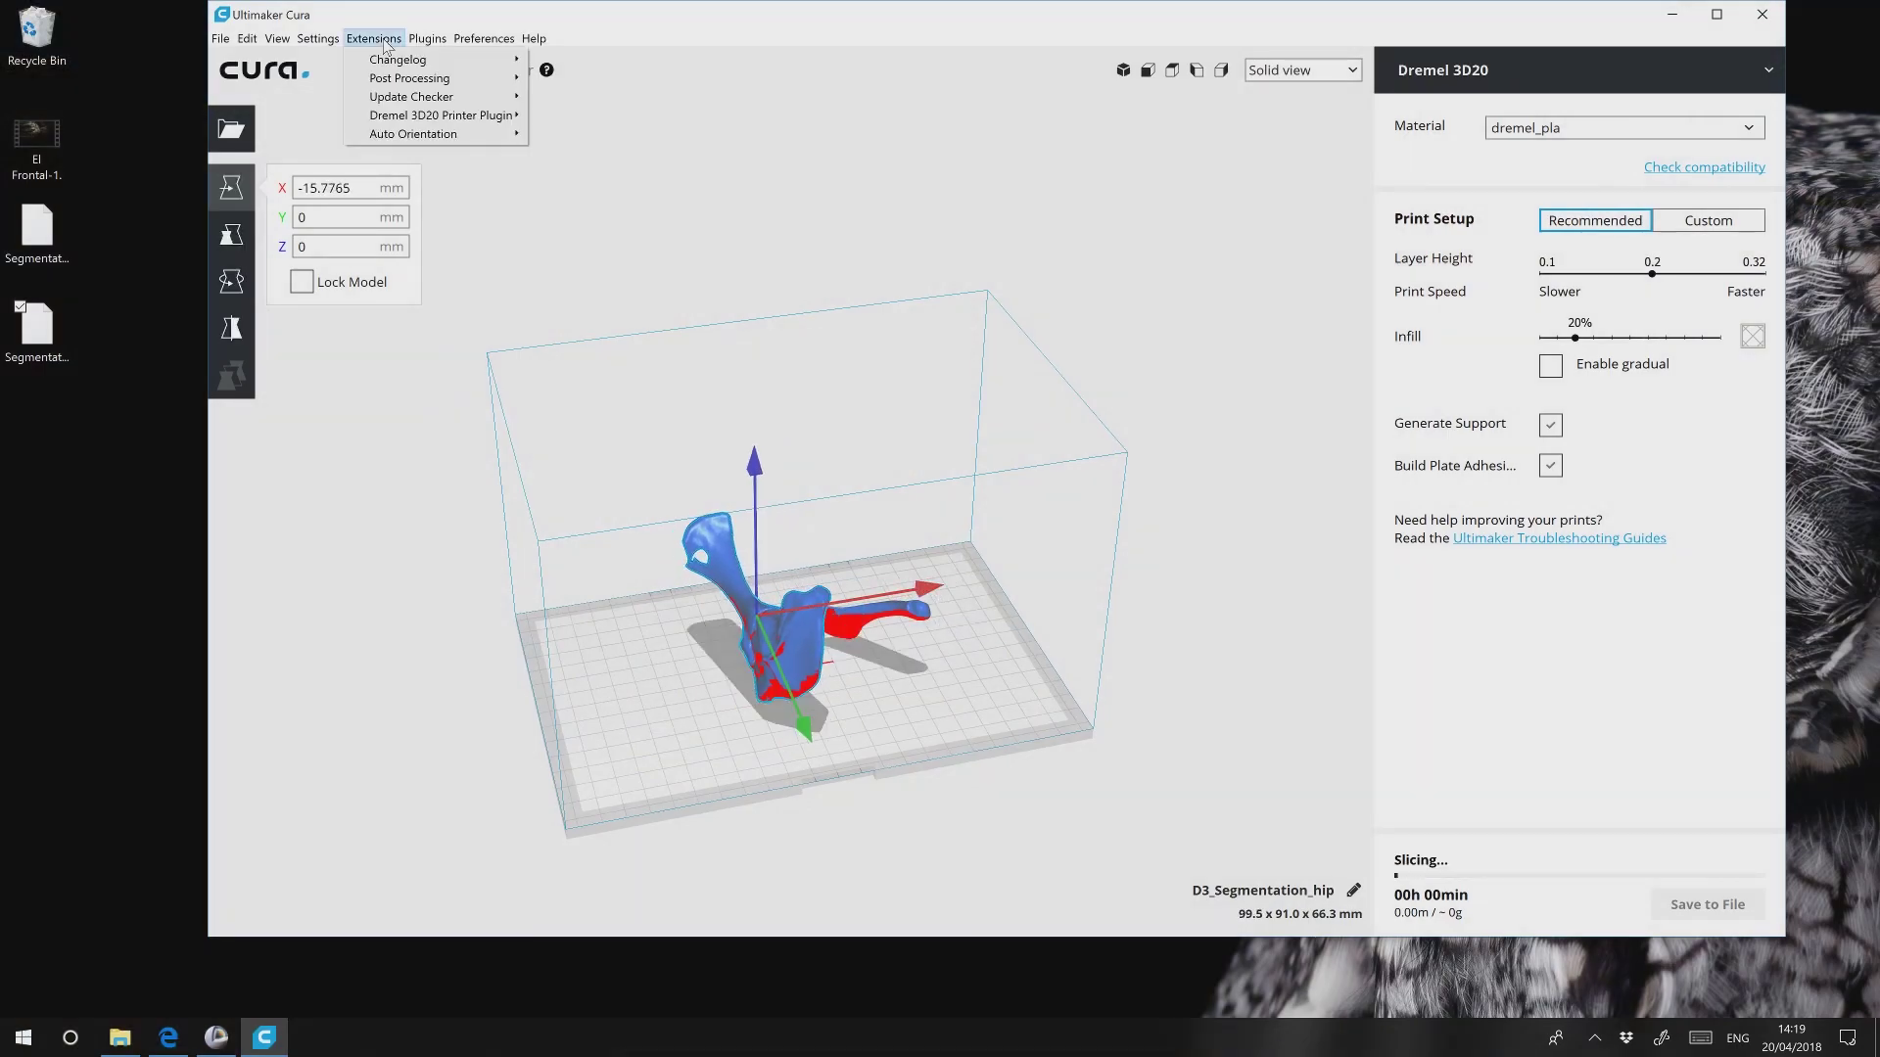
{"action": "mouse_move", "coordinate": [470, 137]}
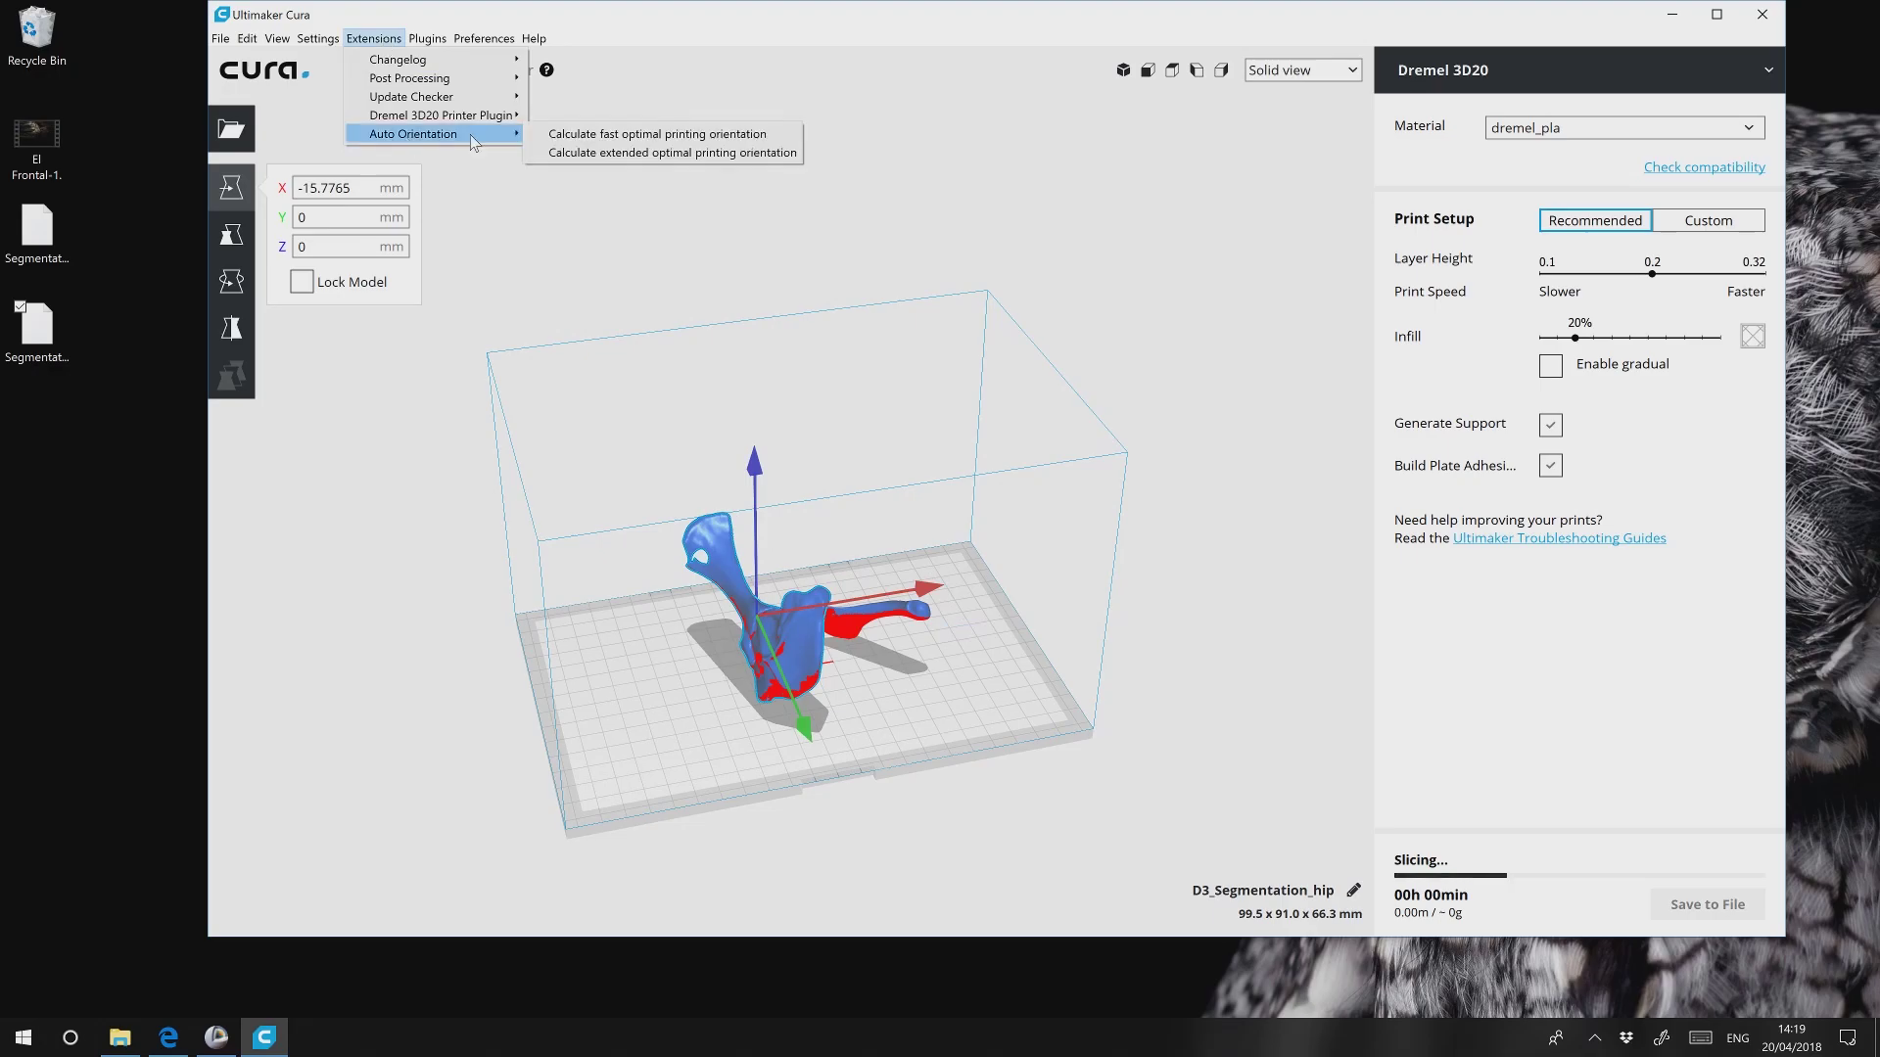
{"action": "left_click", "coordinate": [665, 134]}
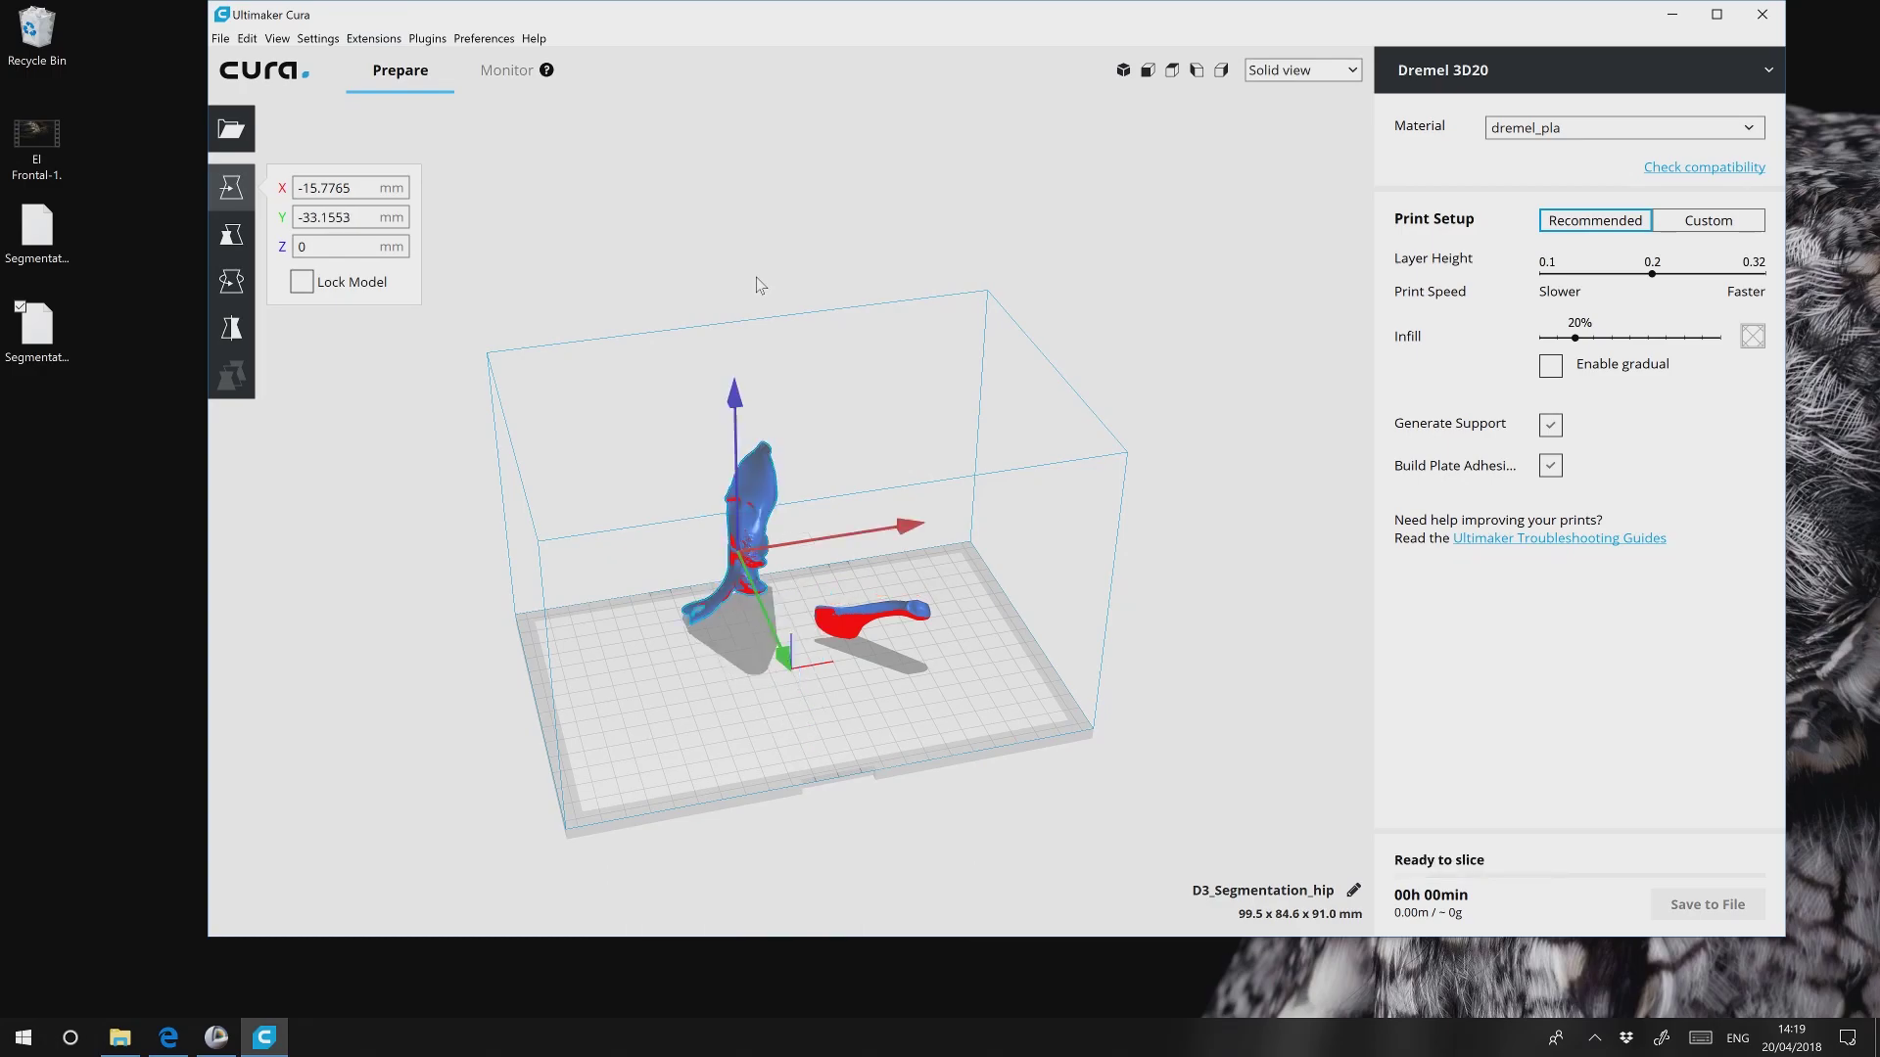
{"action": "left_click_drag", "start_coordinate": [789, 664], "coordinate": [824, 728]}
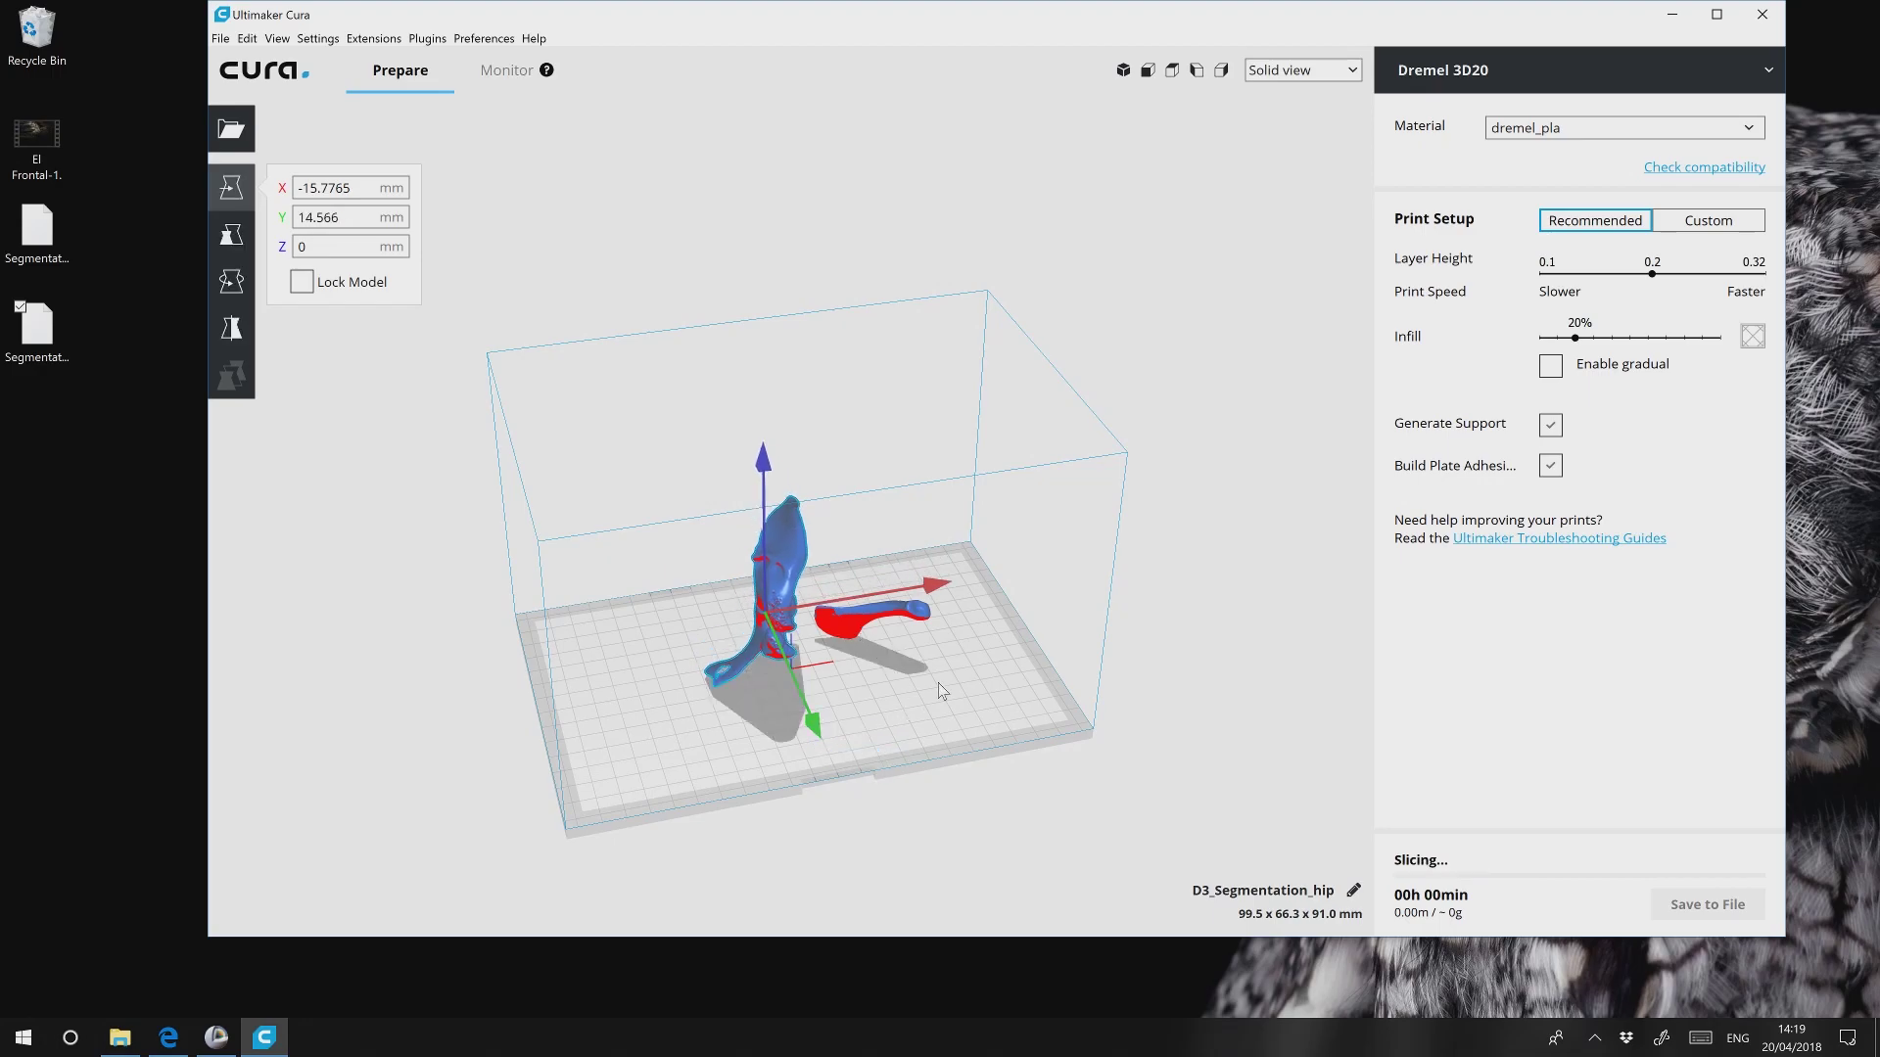
Run the fast Auto Orientation calculation again on the hip model and deselect it.
{"action": "right_click_drag", "start_coordinate": [866, 634], "coordinate": [954, 740]}
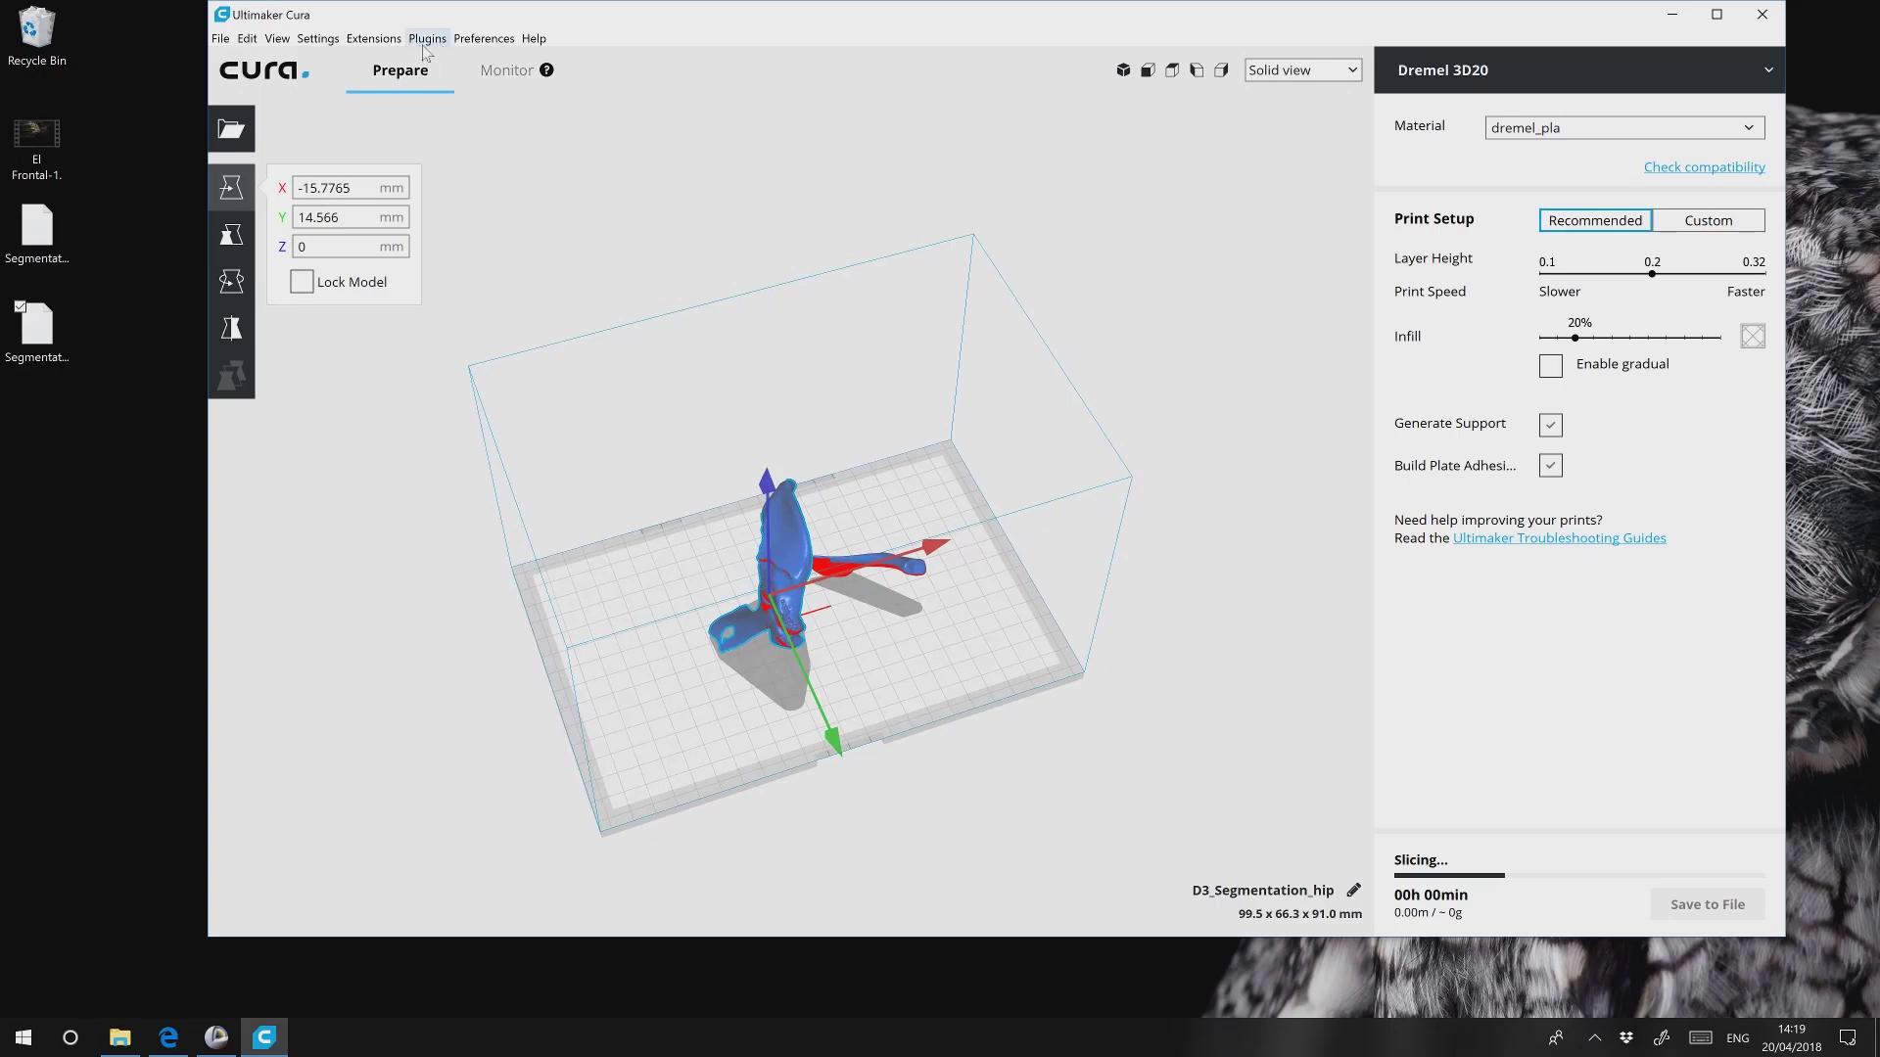
{"action": "left_click", "coordinate": [374, 38]}
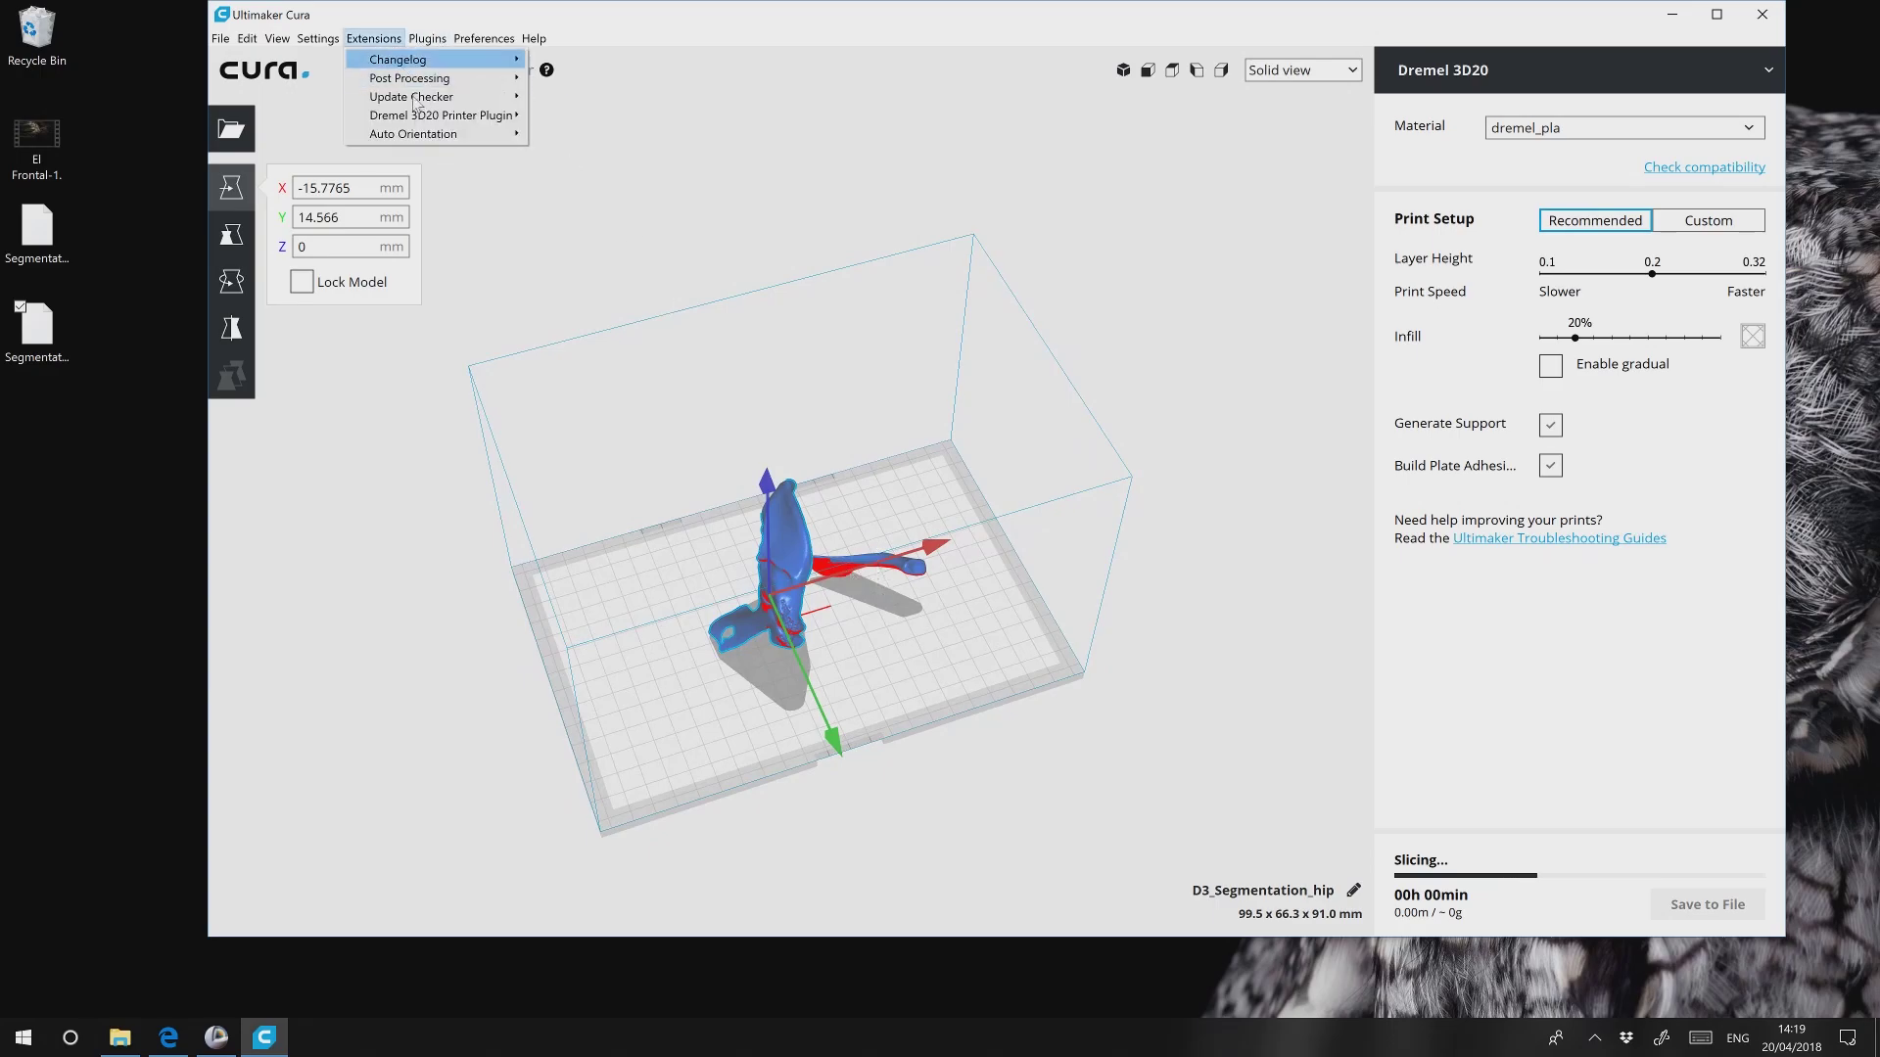
{"action": "mouse_move", "coordinate": [427, 143]}
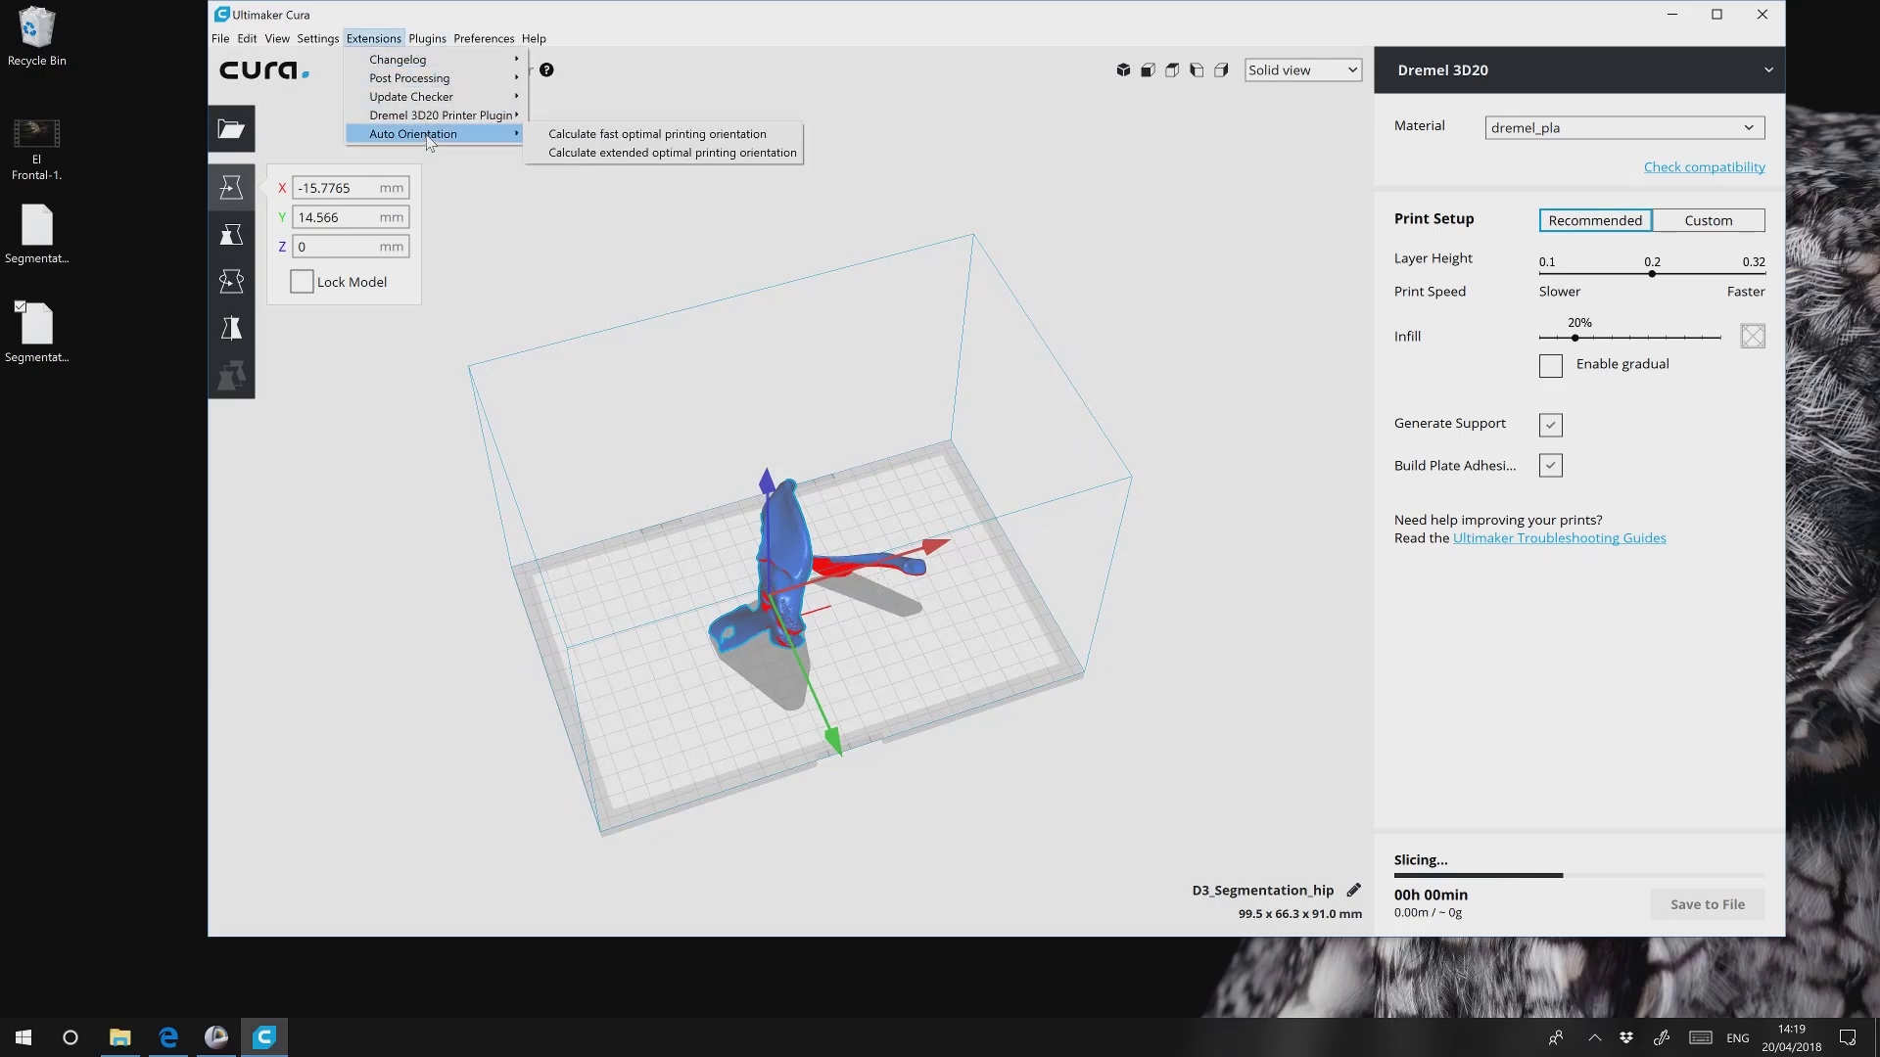
{"action": "left_click", "coordinate": [615, 137]}
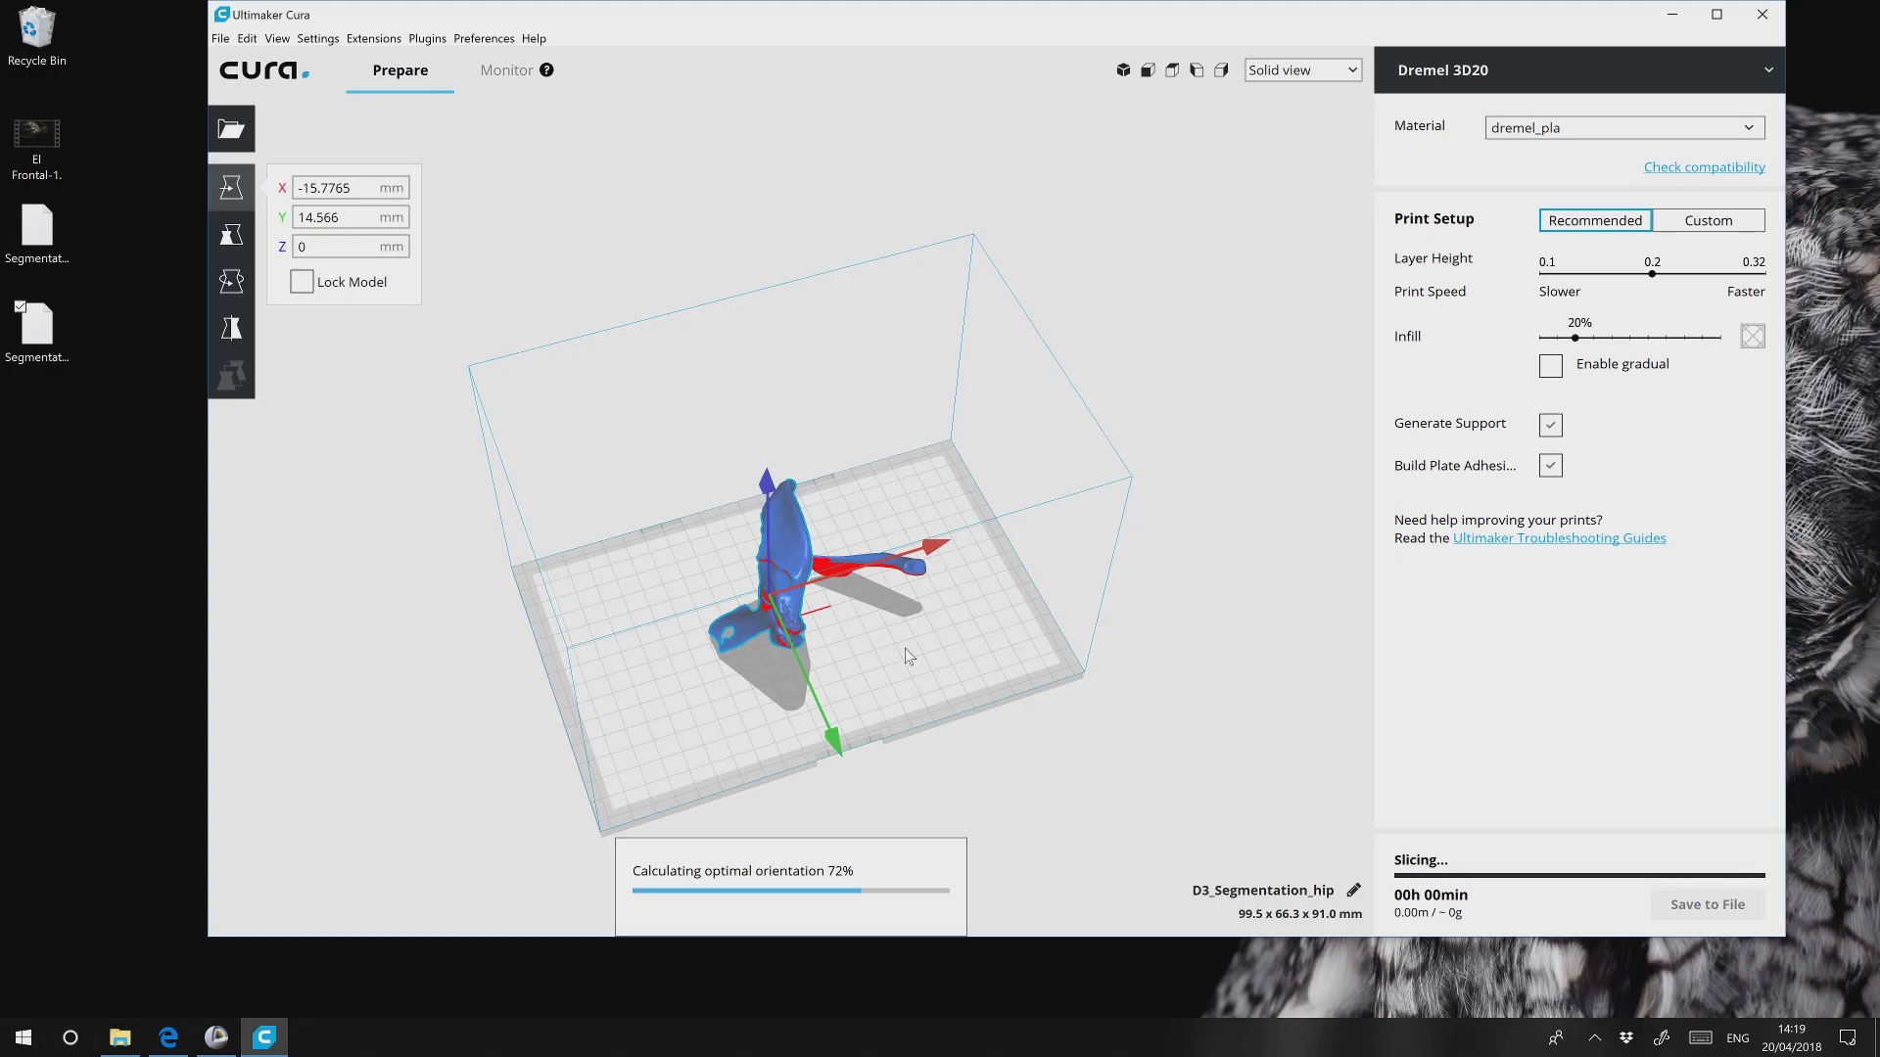
{"action": "left_click", "coordinate": [776, 693]}
{"action": "mouse_move", "coordinate": [773, 689]}
{"action": "right_mouse_down"}
{"action": "mouse_move", "coordinate": [944, 593]}
{"action": "mouse_move", "coordinate": [746, 690]}
{"action": "right_mouse_up"}
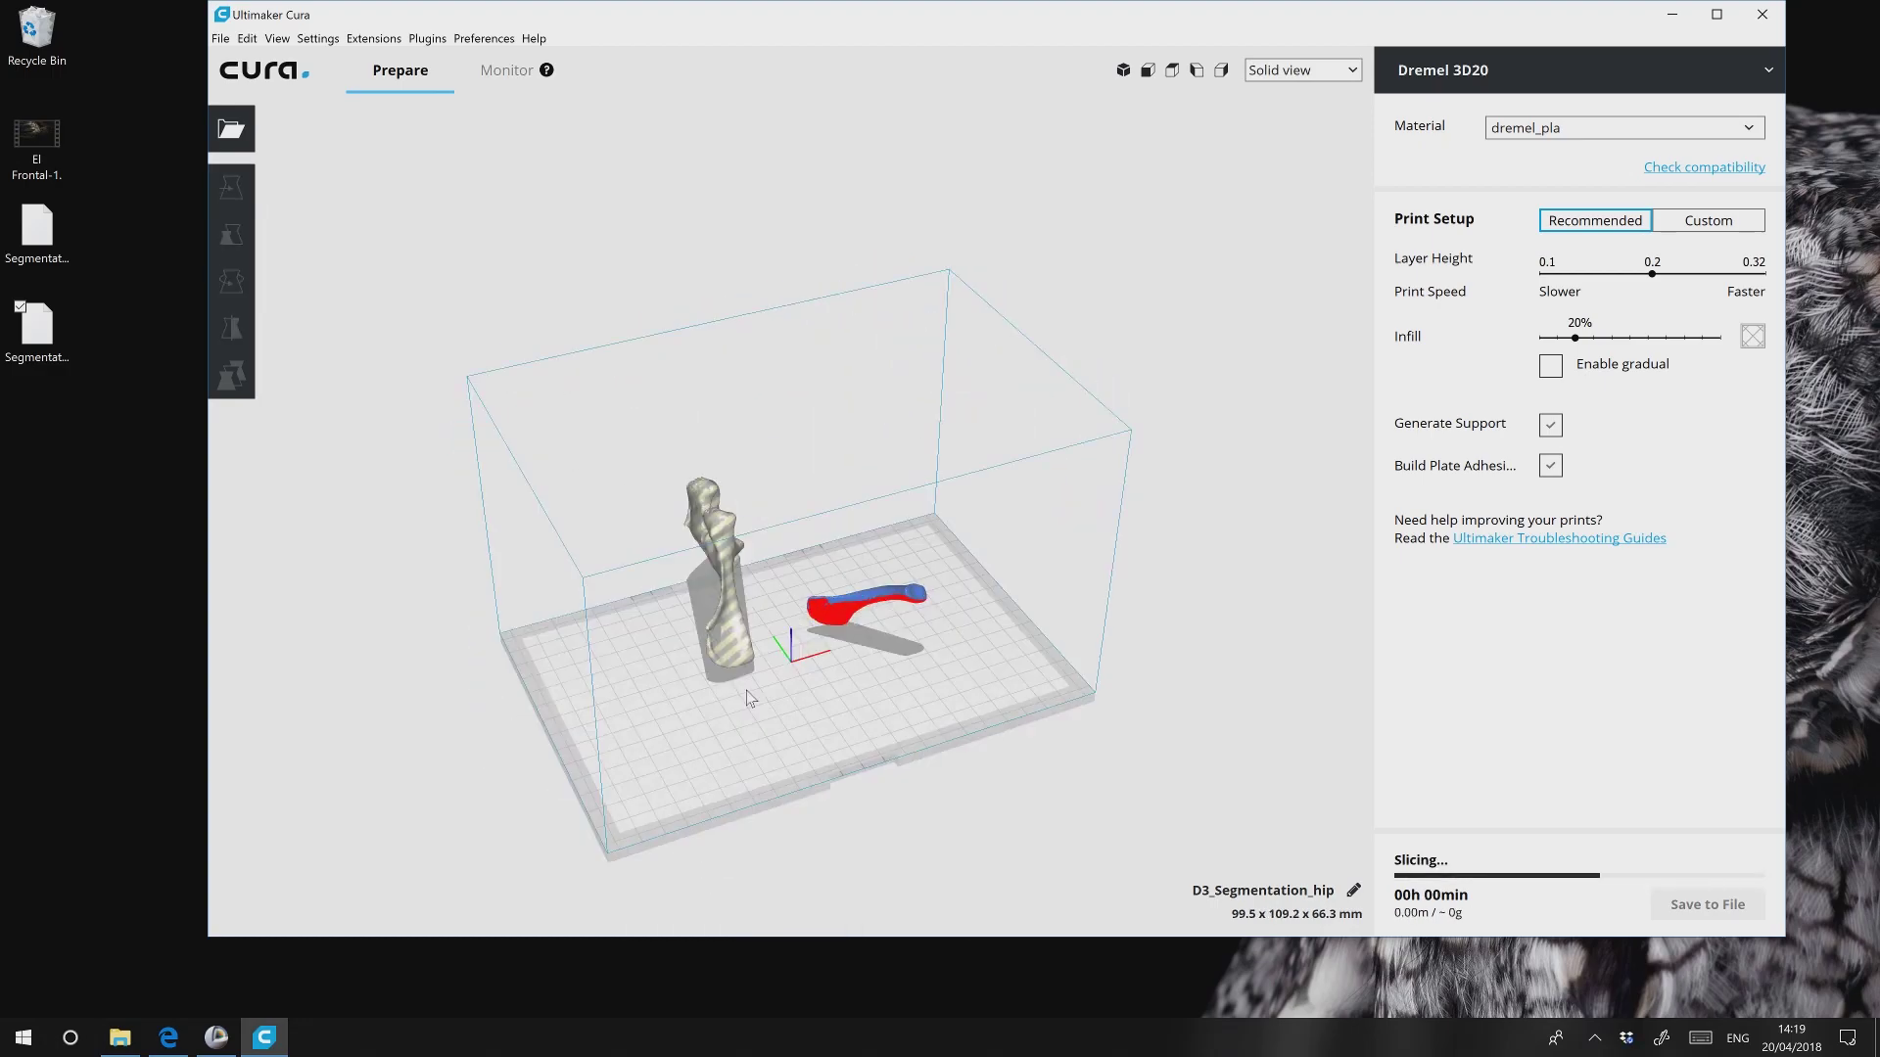
Apply the fast optimal printing orientation to the pubis model and move it along X to the negative-X side of the hip.
{"action": "left_click", "coordinate": [867, 605]}
{"action": "left_click", "coordinate": [374, 39]}
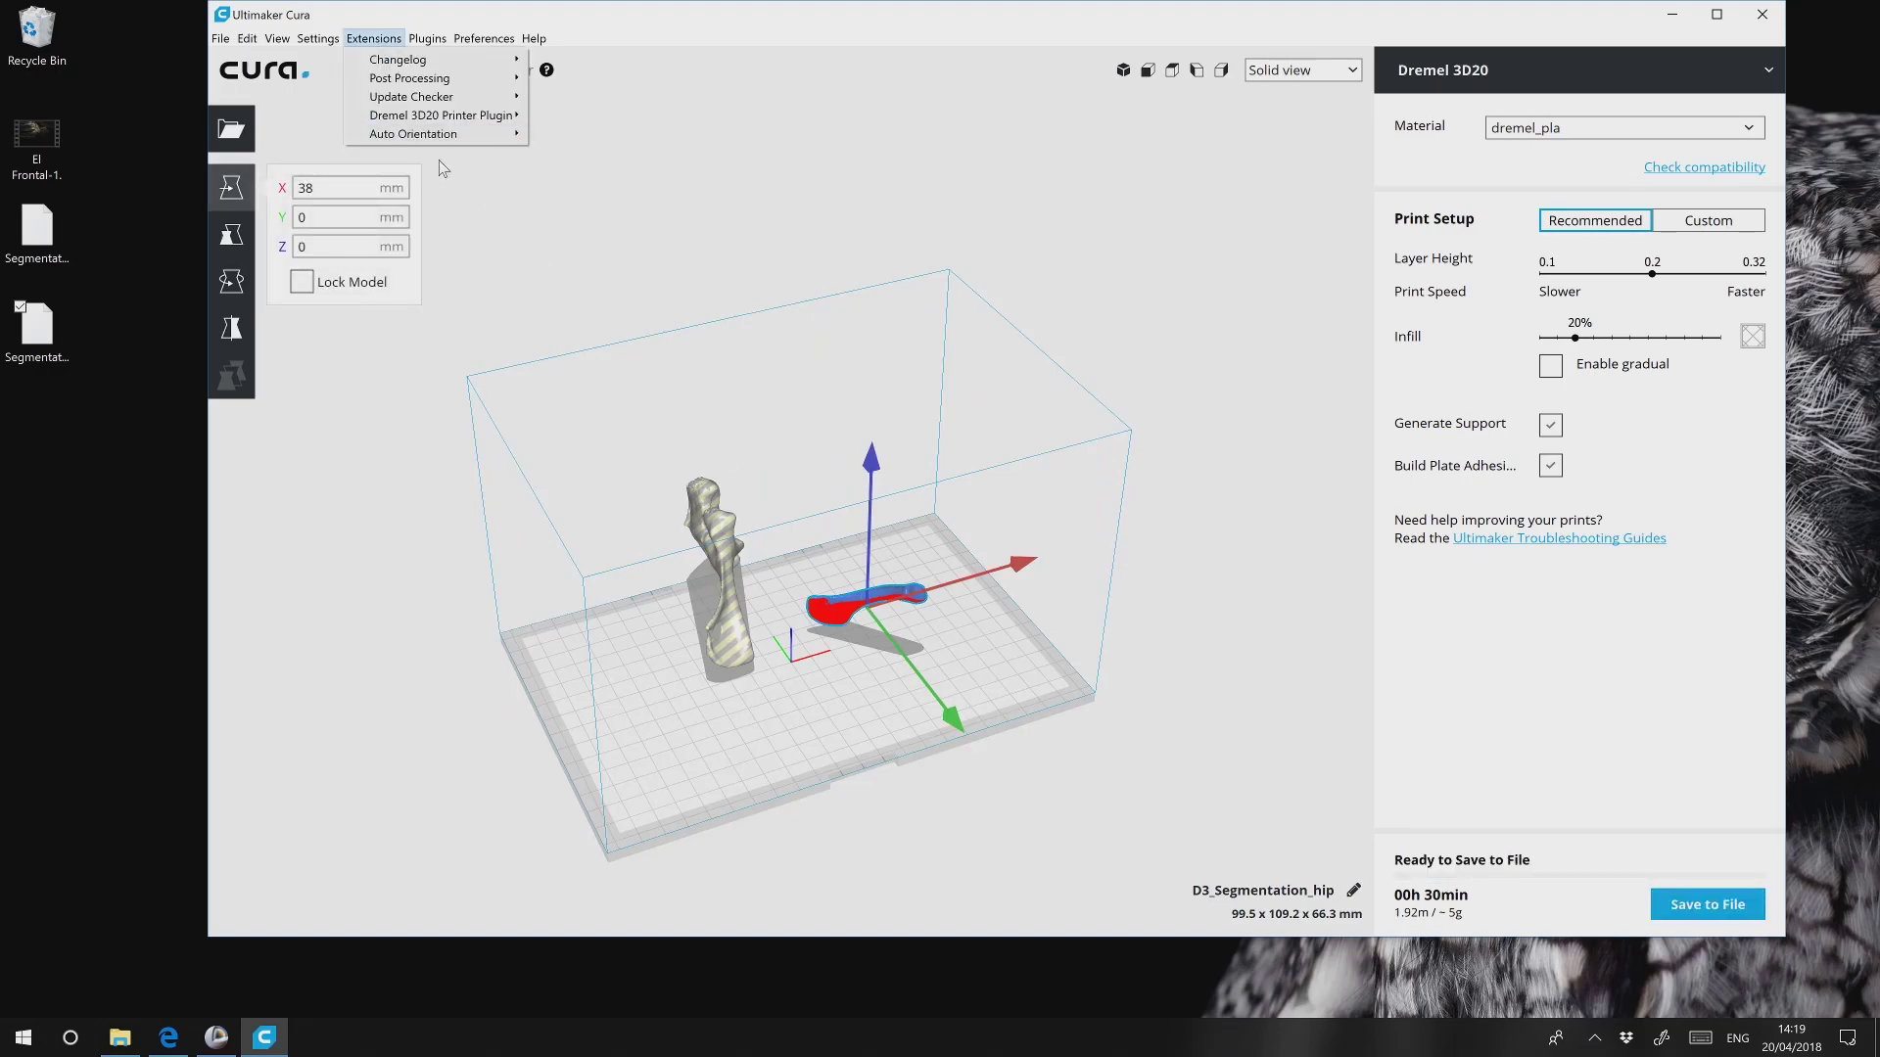
{"action": "mouse_move", "coordinate": [431, 134]}
{"action": "left_click", "coordinate": [627, 128]}
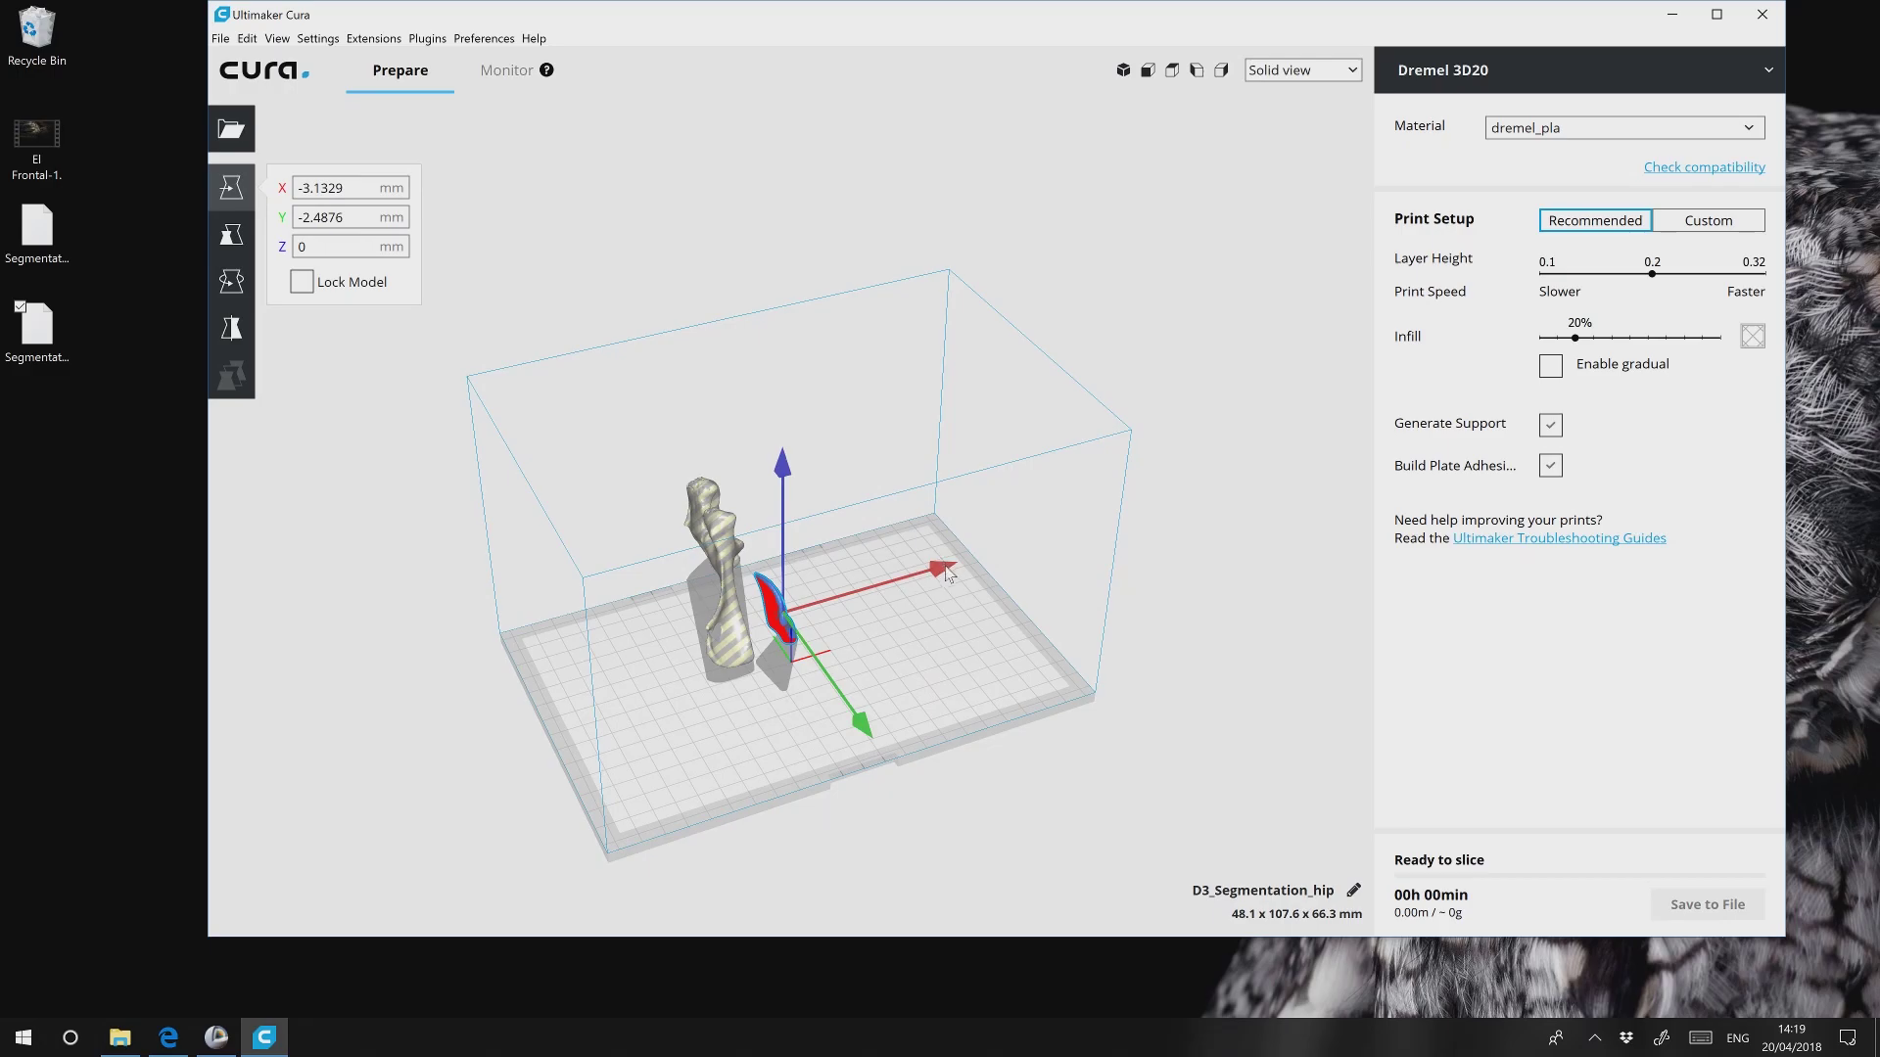
{"action": "left_click_drag", "start_coordinate": [947, 575], "coordinate": [827, 602]}
Move the hip model towards the build plate's centre, to about X 2 mm and Y -10.1 mm.
{"action": "left_click", "coordinate": [732, 607]}
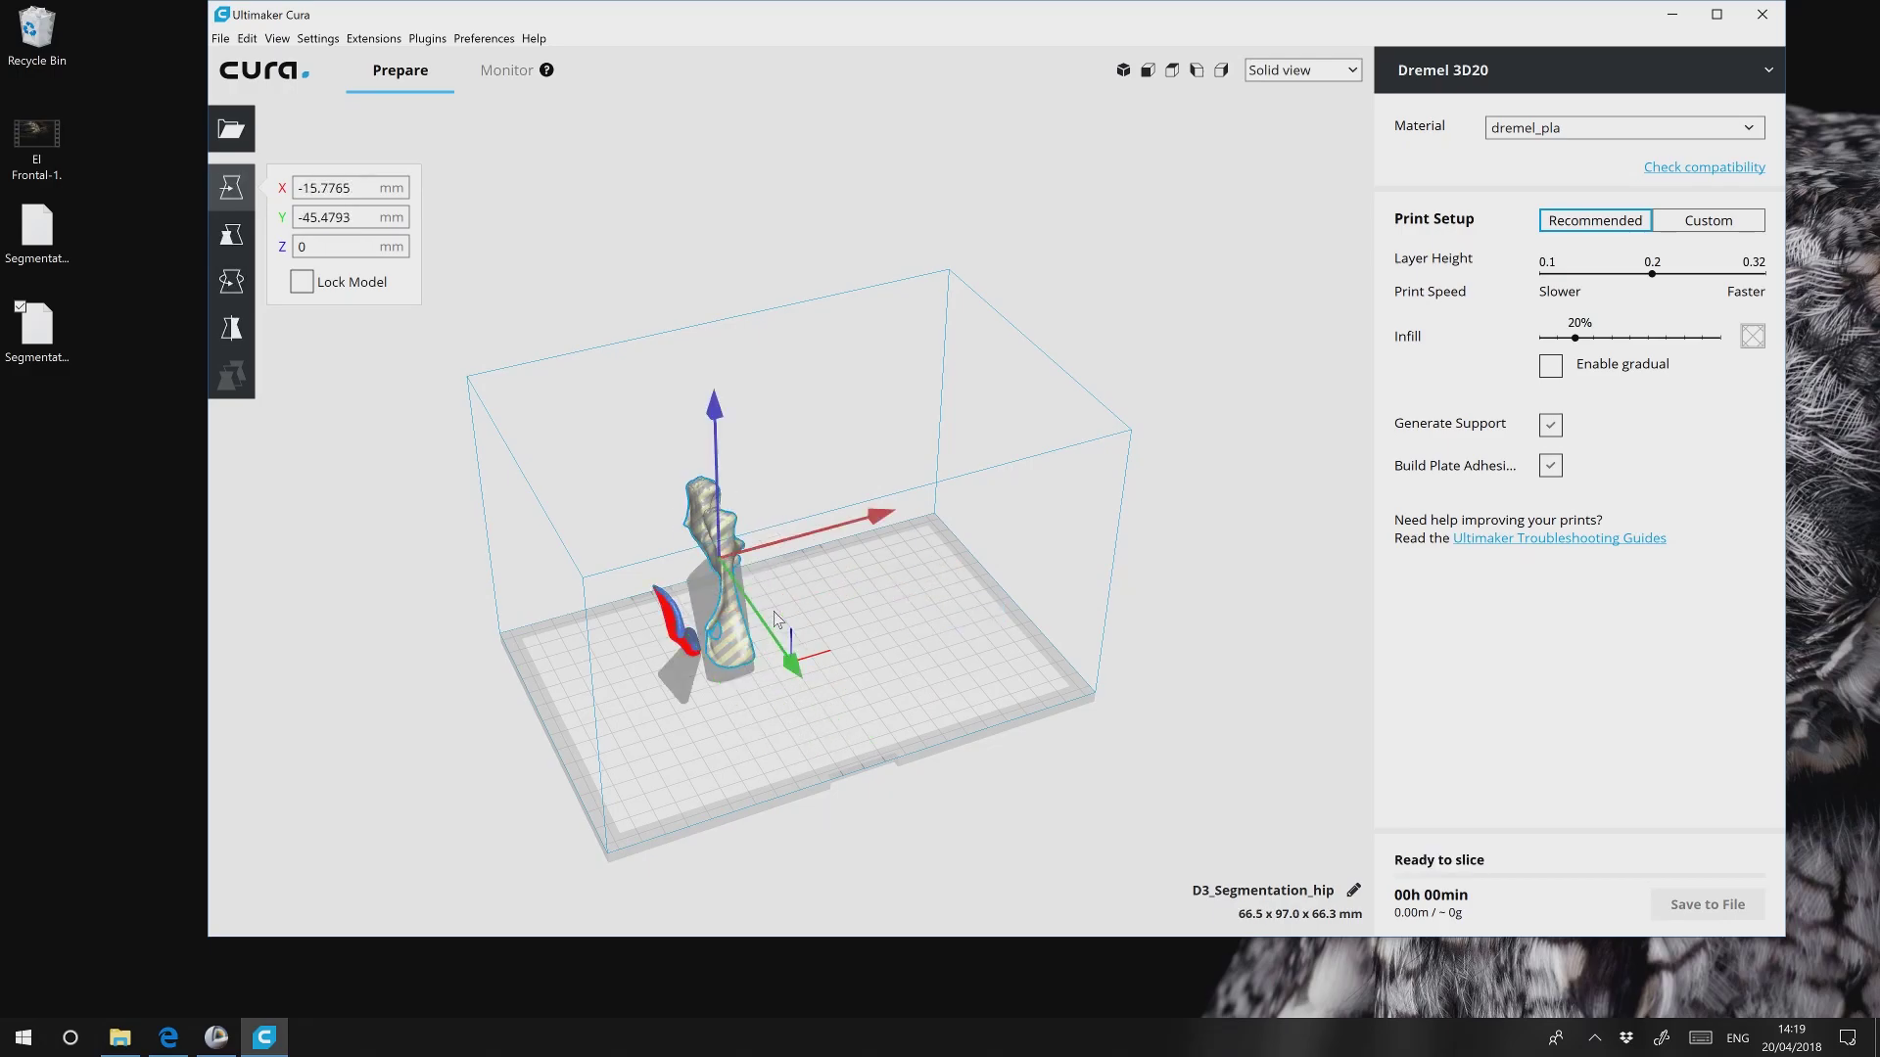
{"action": "left_click_drag", "start_coordinate": [795, 670], "coordinate": [828, 715]}
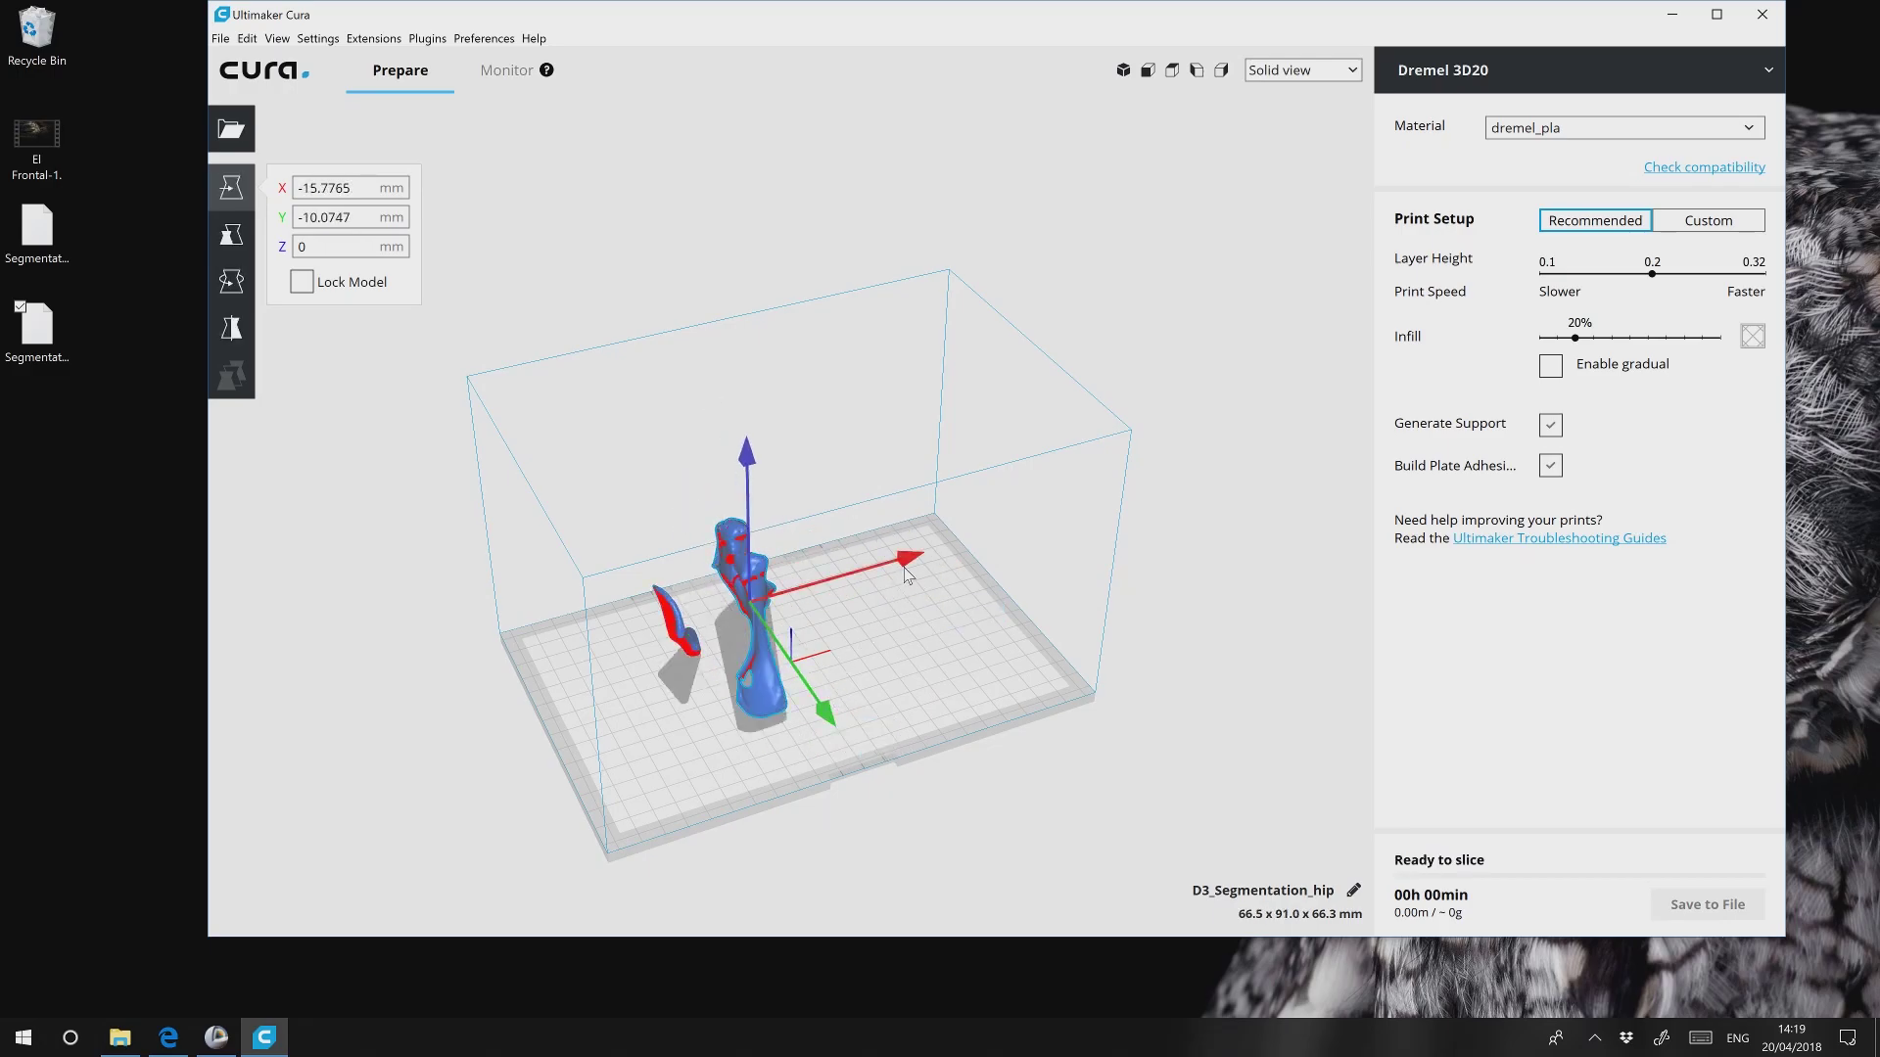
{"action": "left_click_drag", "start_coordinate": [907, 575], "coordinate": [954, 544]}
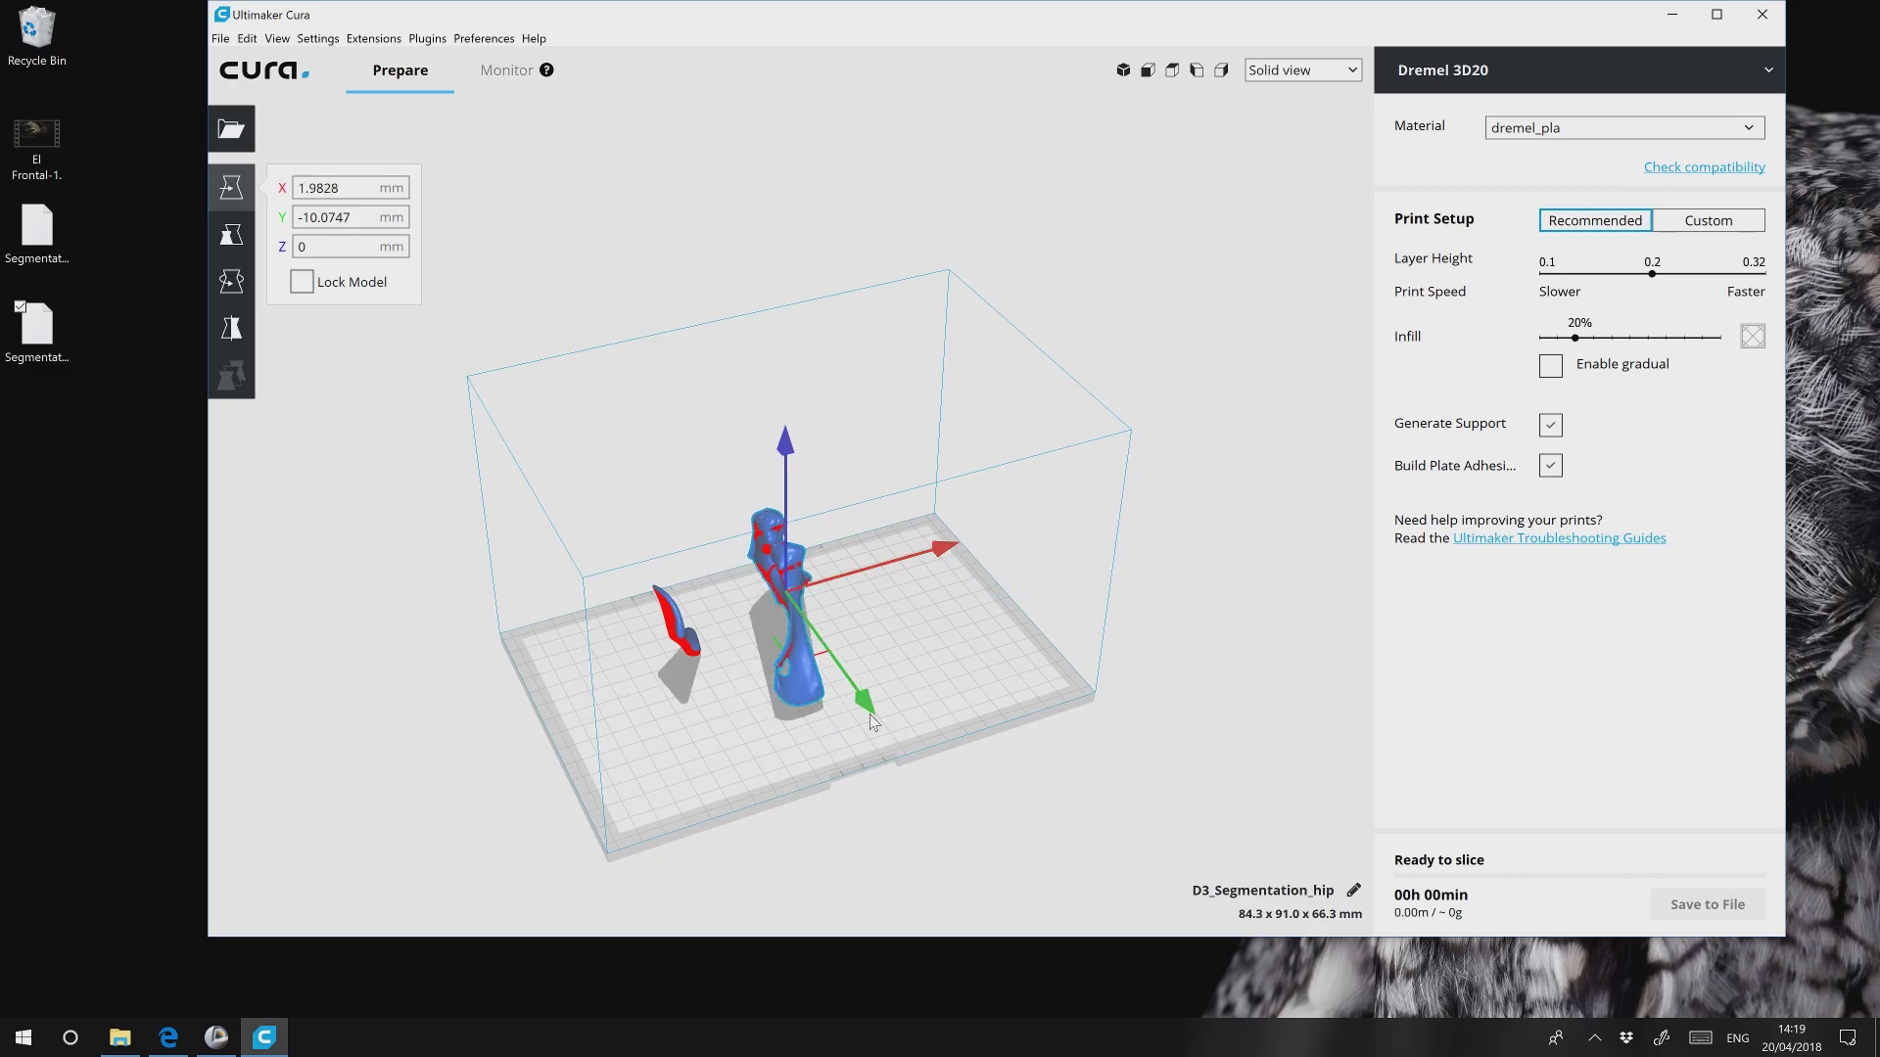
Move the pubis model close beside the hip, to about X -23.5 mm and Y -6.9 mm.
{"action": "right_click_drag", "start_coordinate": [873, 722], "coordinate": [732, 674]}
{"action": "left_click", "coordinate": [694, 583]}
{"action": "left_click_drag", "start_coordinate": [862, 558], "coordinate": [912, 546]}
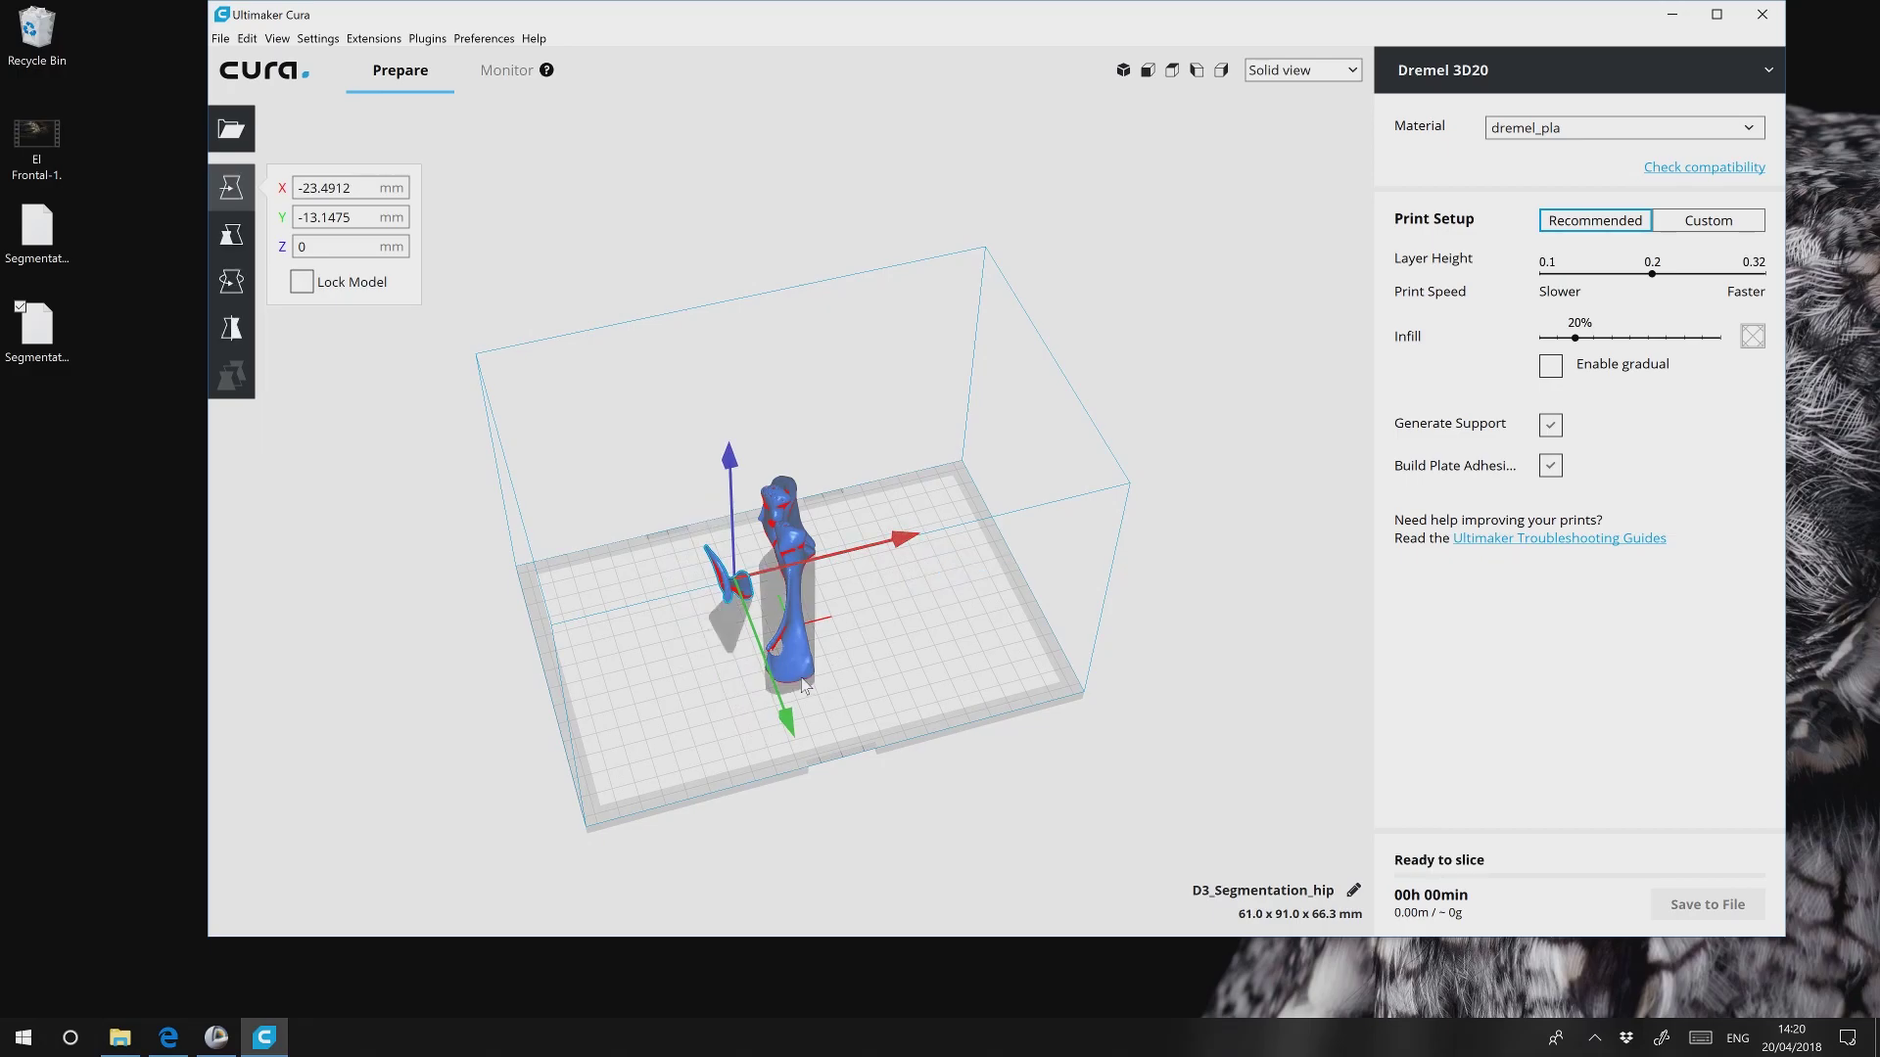
{"action": "left_click_drag", "start_coordinate": [798, 736], "coordinate": [804, 750]}
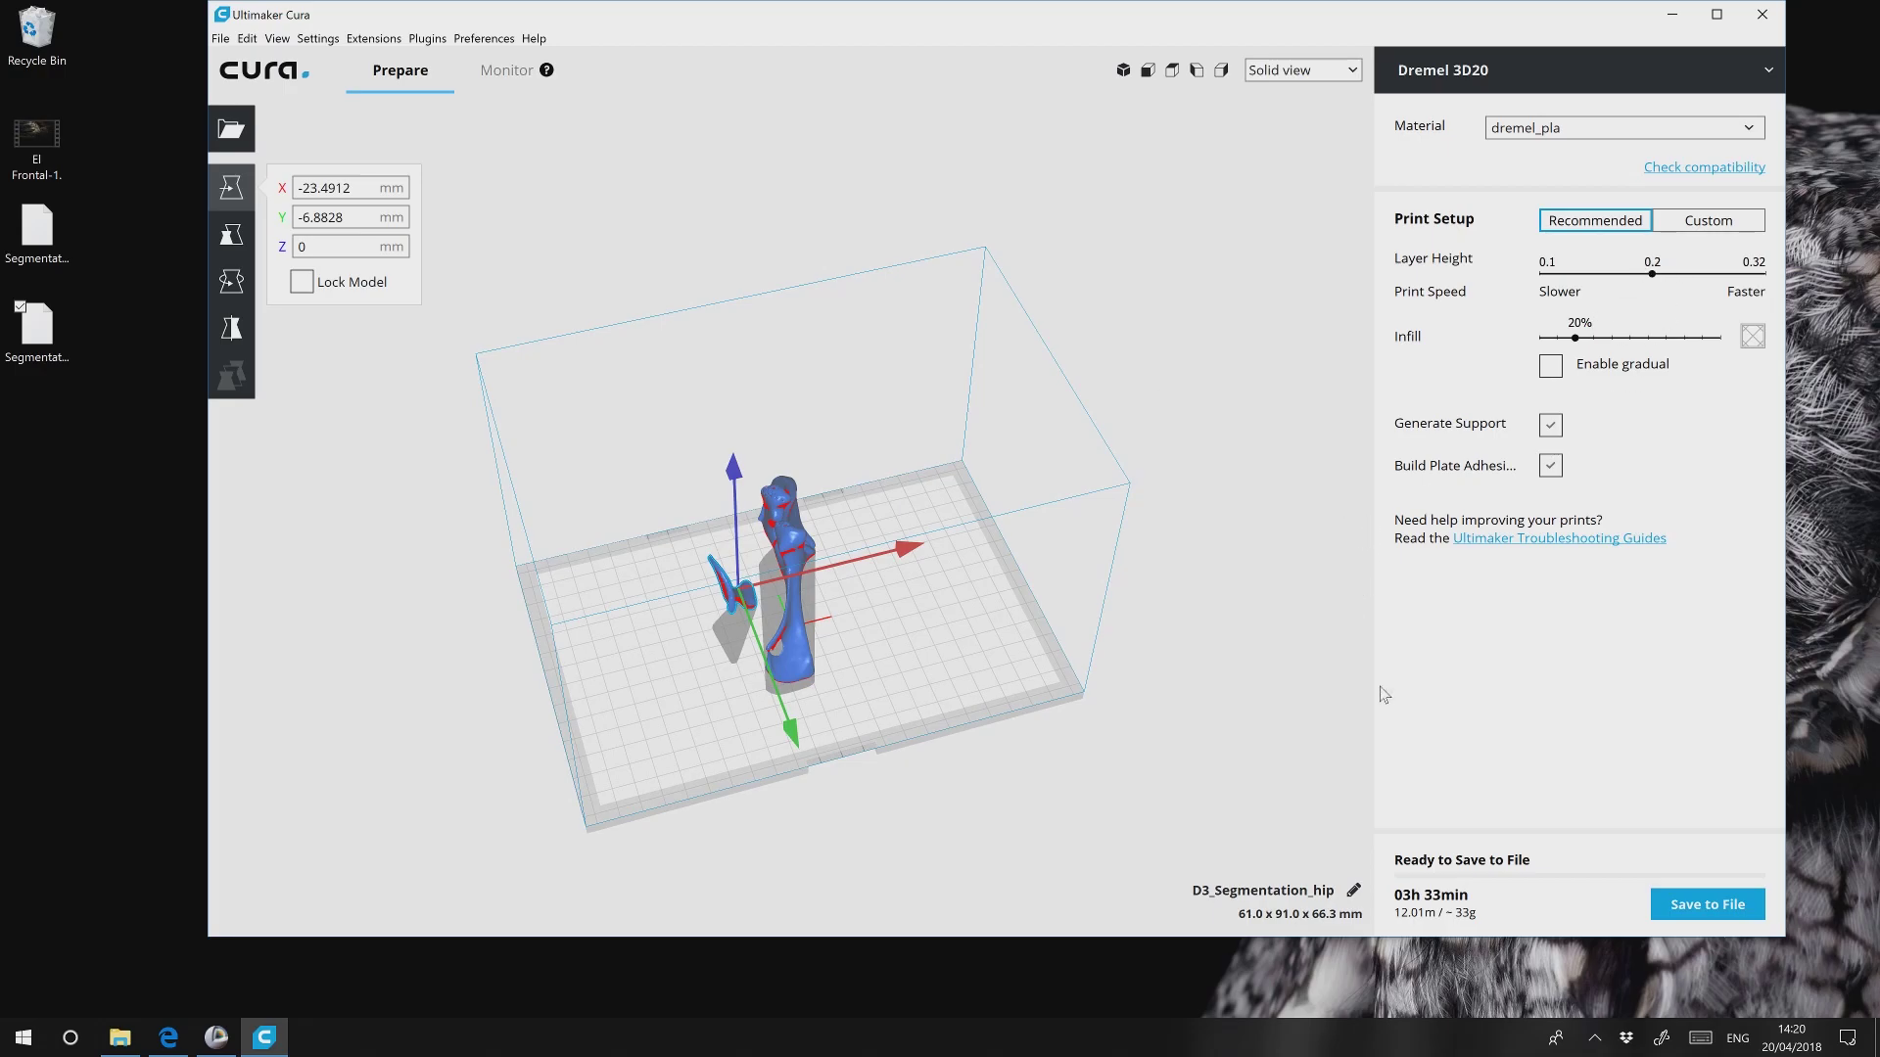
Switch to Layer view and examine the sliced layers, supports and build plate adhesion of both bones up close.
{"action": "left_click", "coordinate": [1298, 72]}
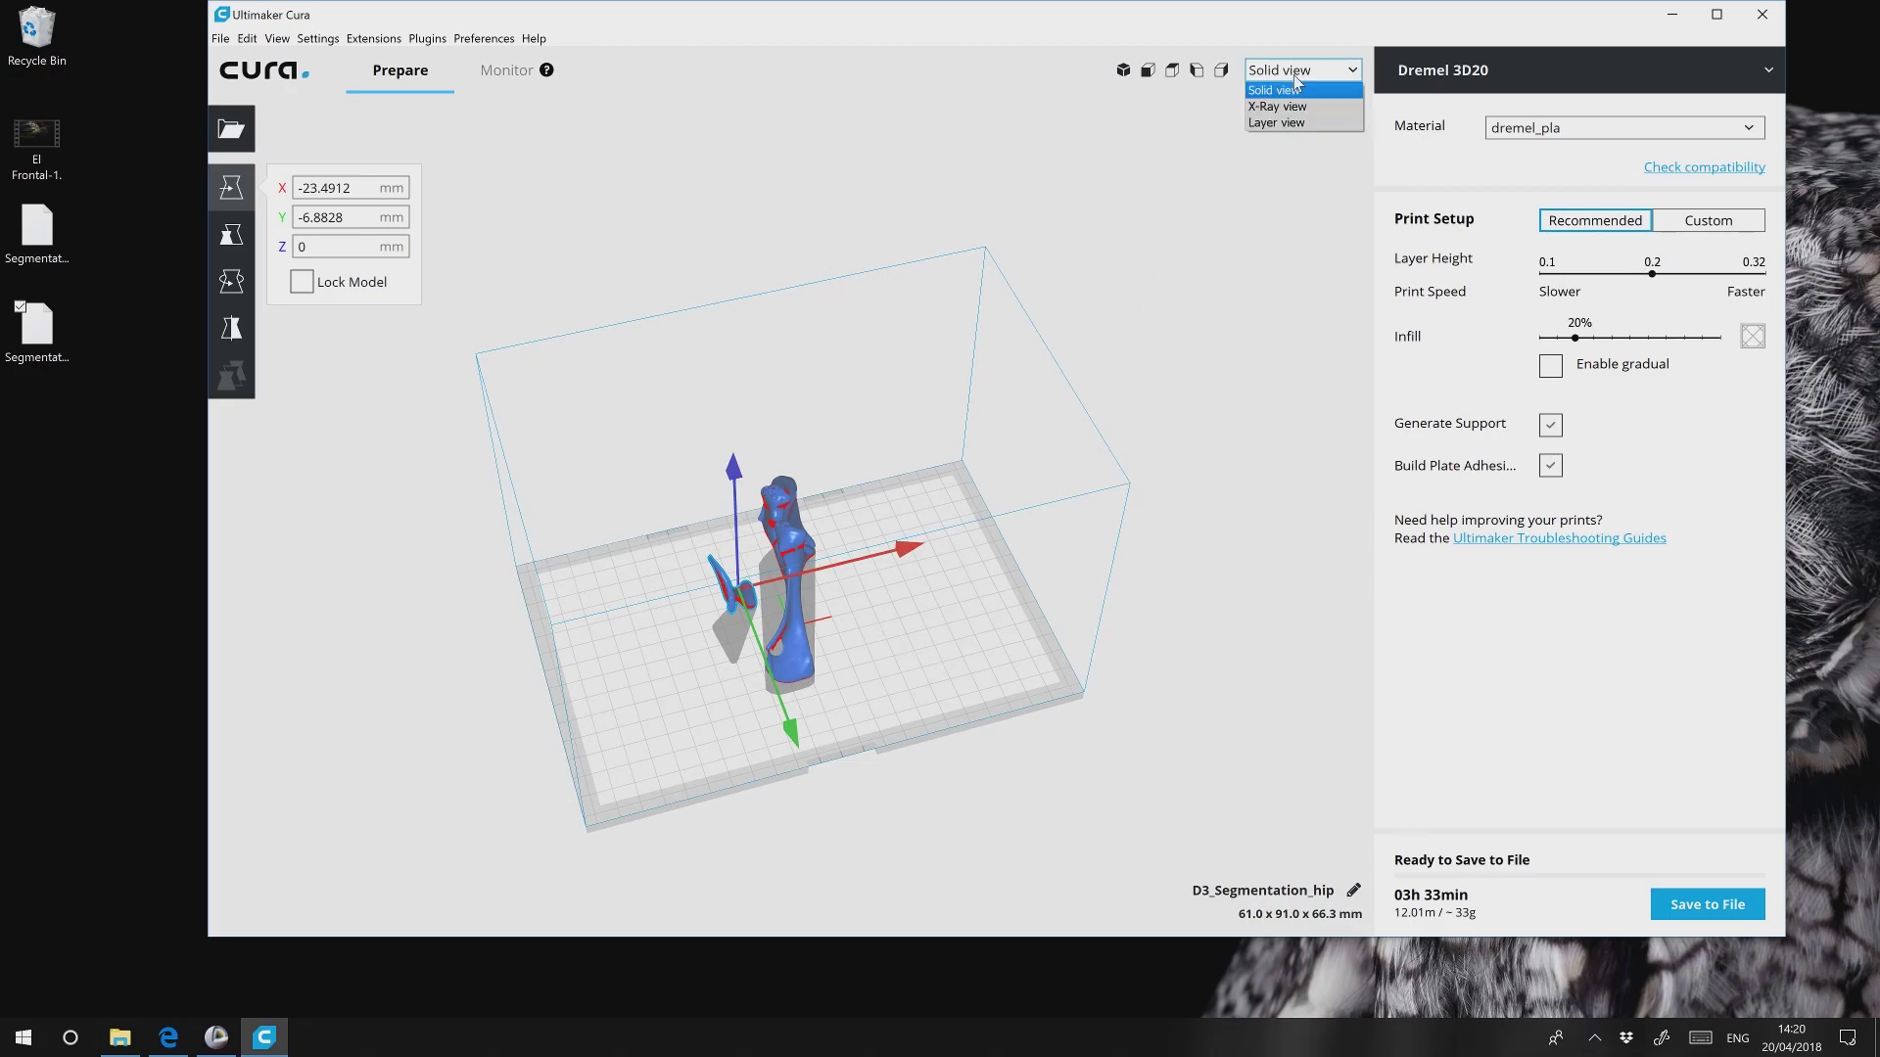
{"action": "left_click", "coordinate": [1276, 145]}
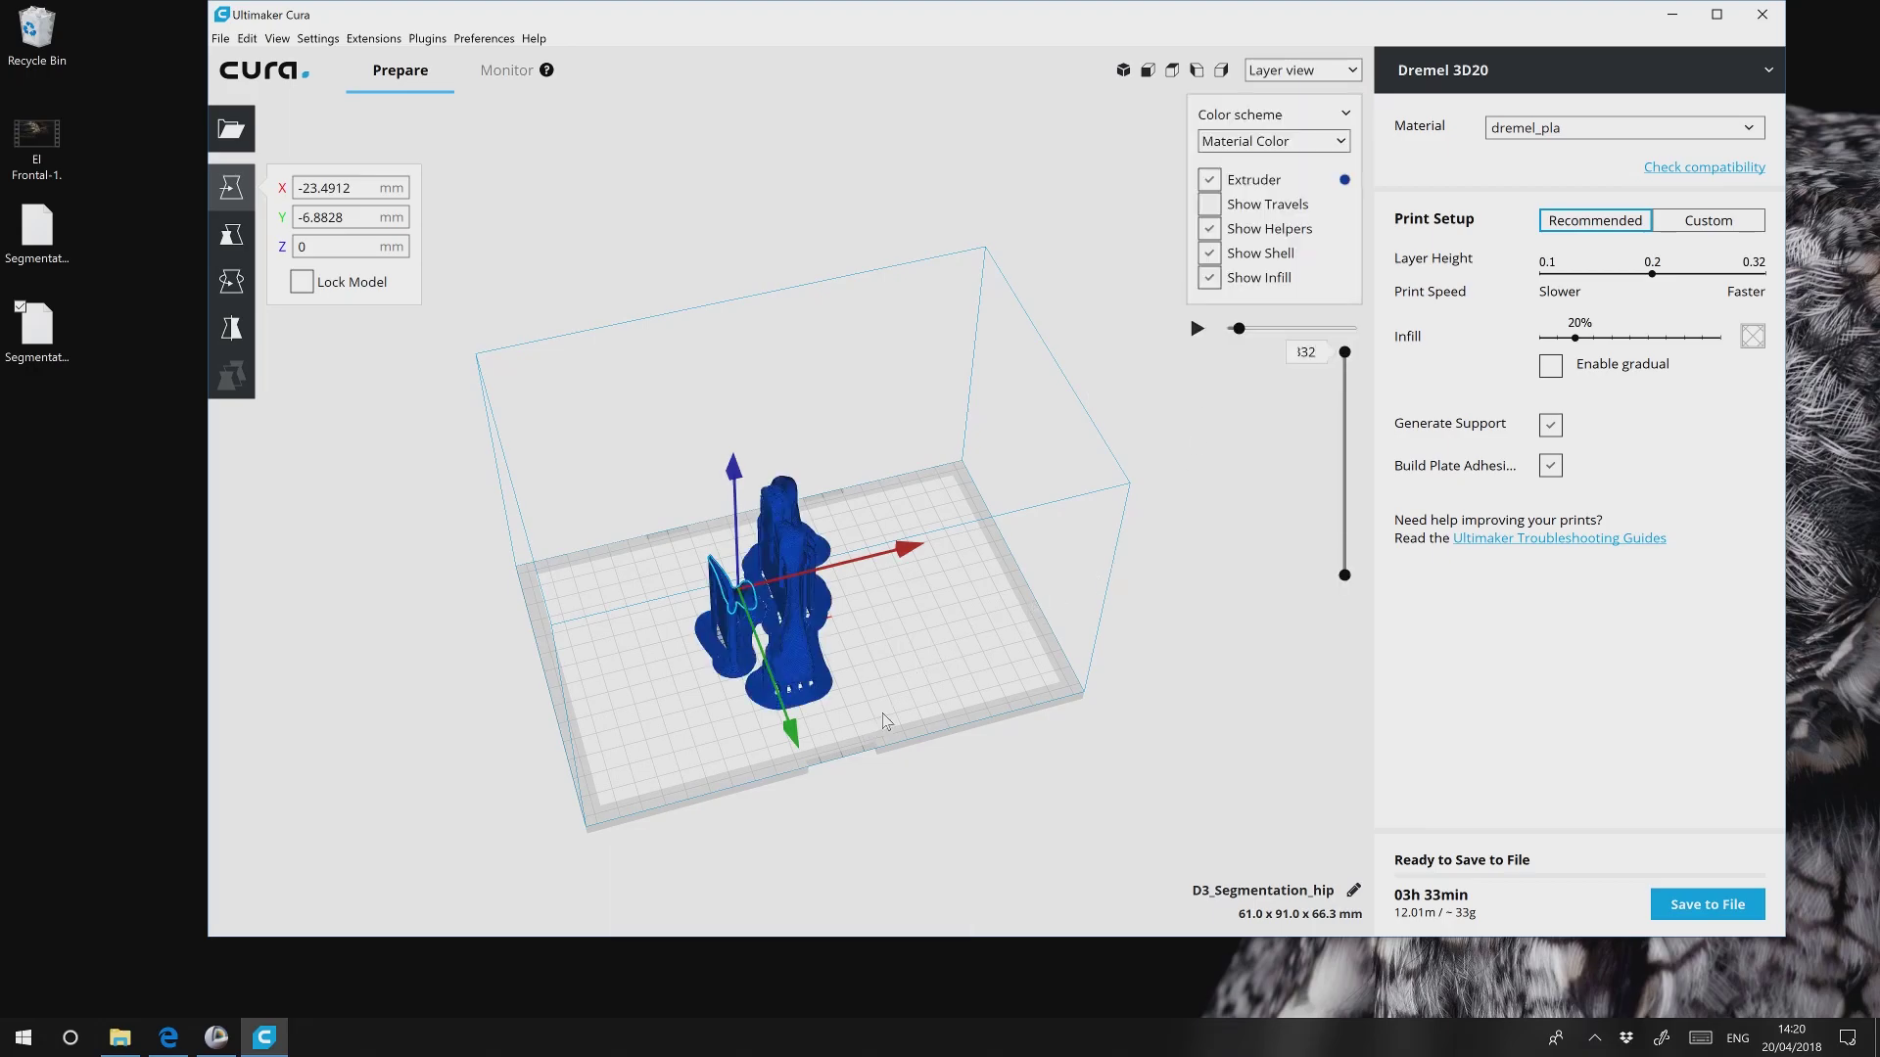
{"action": "right_click_drag", "start_coordinate": [884, 722], "coordinate": [820, 659]}
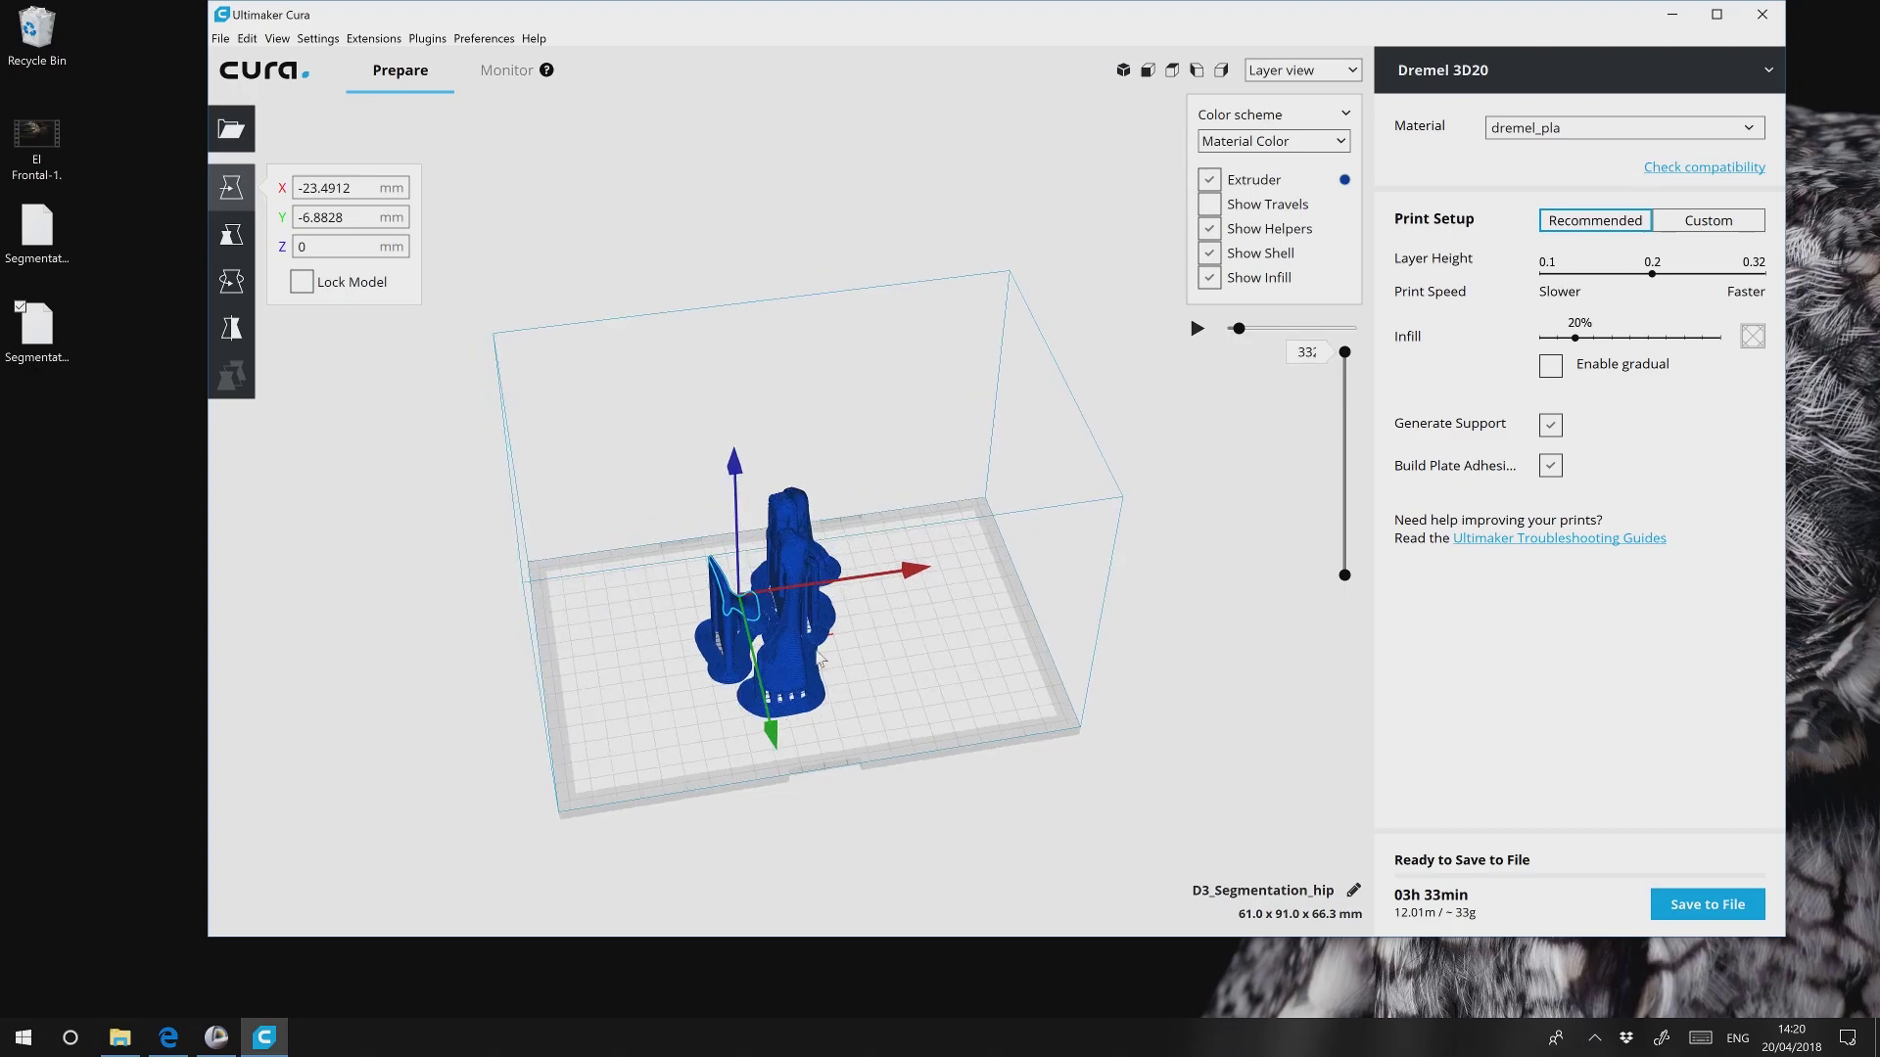
{"action": "scroll", "coordinate": [820, 659], "scroll_direction": "up", "scroll_amount": 10}
{"action": "right_click_drag", "start_coordinate": [871, 256], "coordinate": [830, 425]}
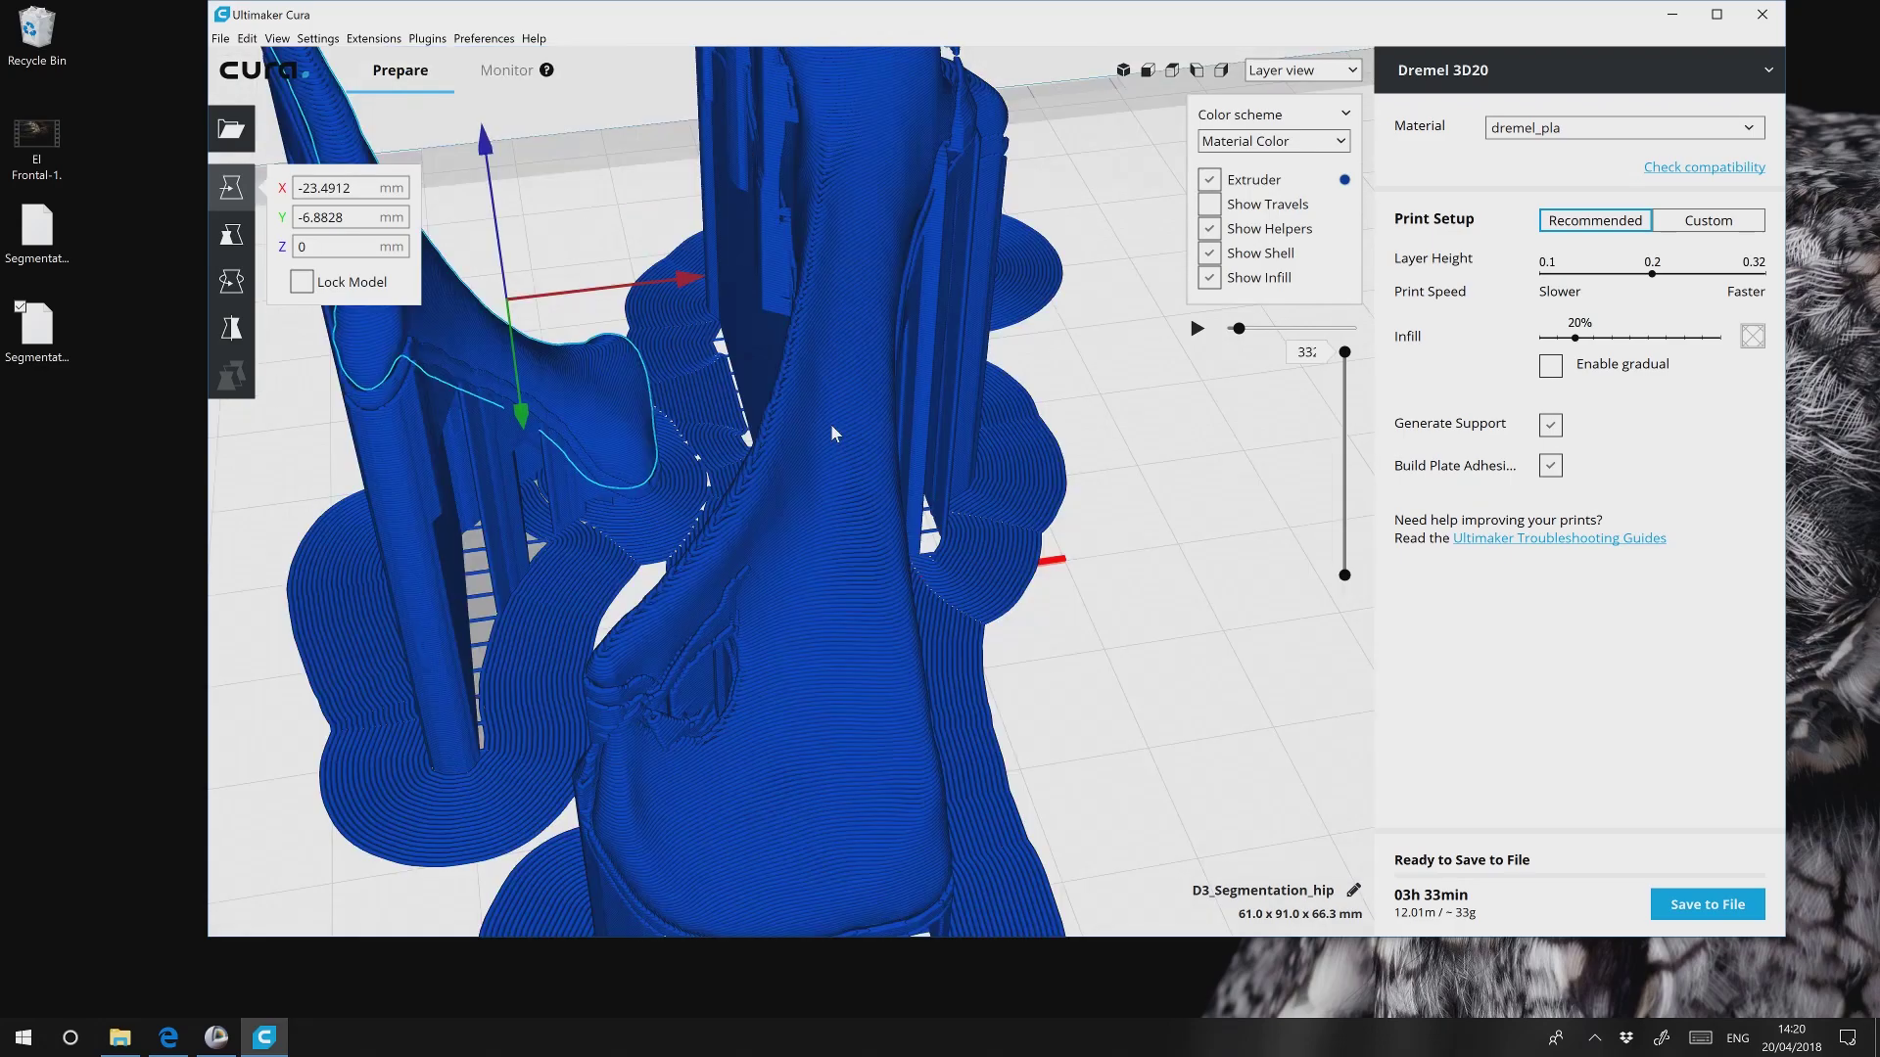
{"action": "scroll", "coordinate": [830, 425], "scroll_direction": "down", "scroll_amount": 4}
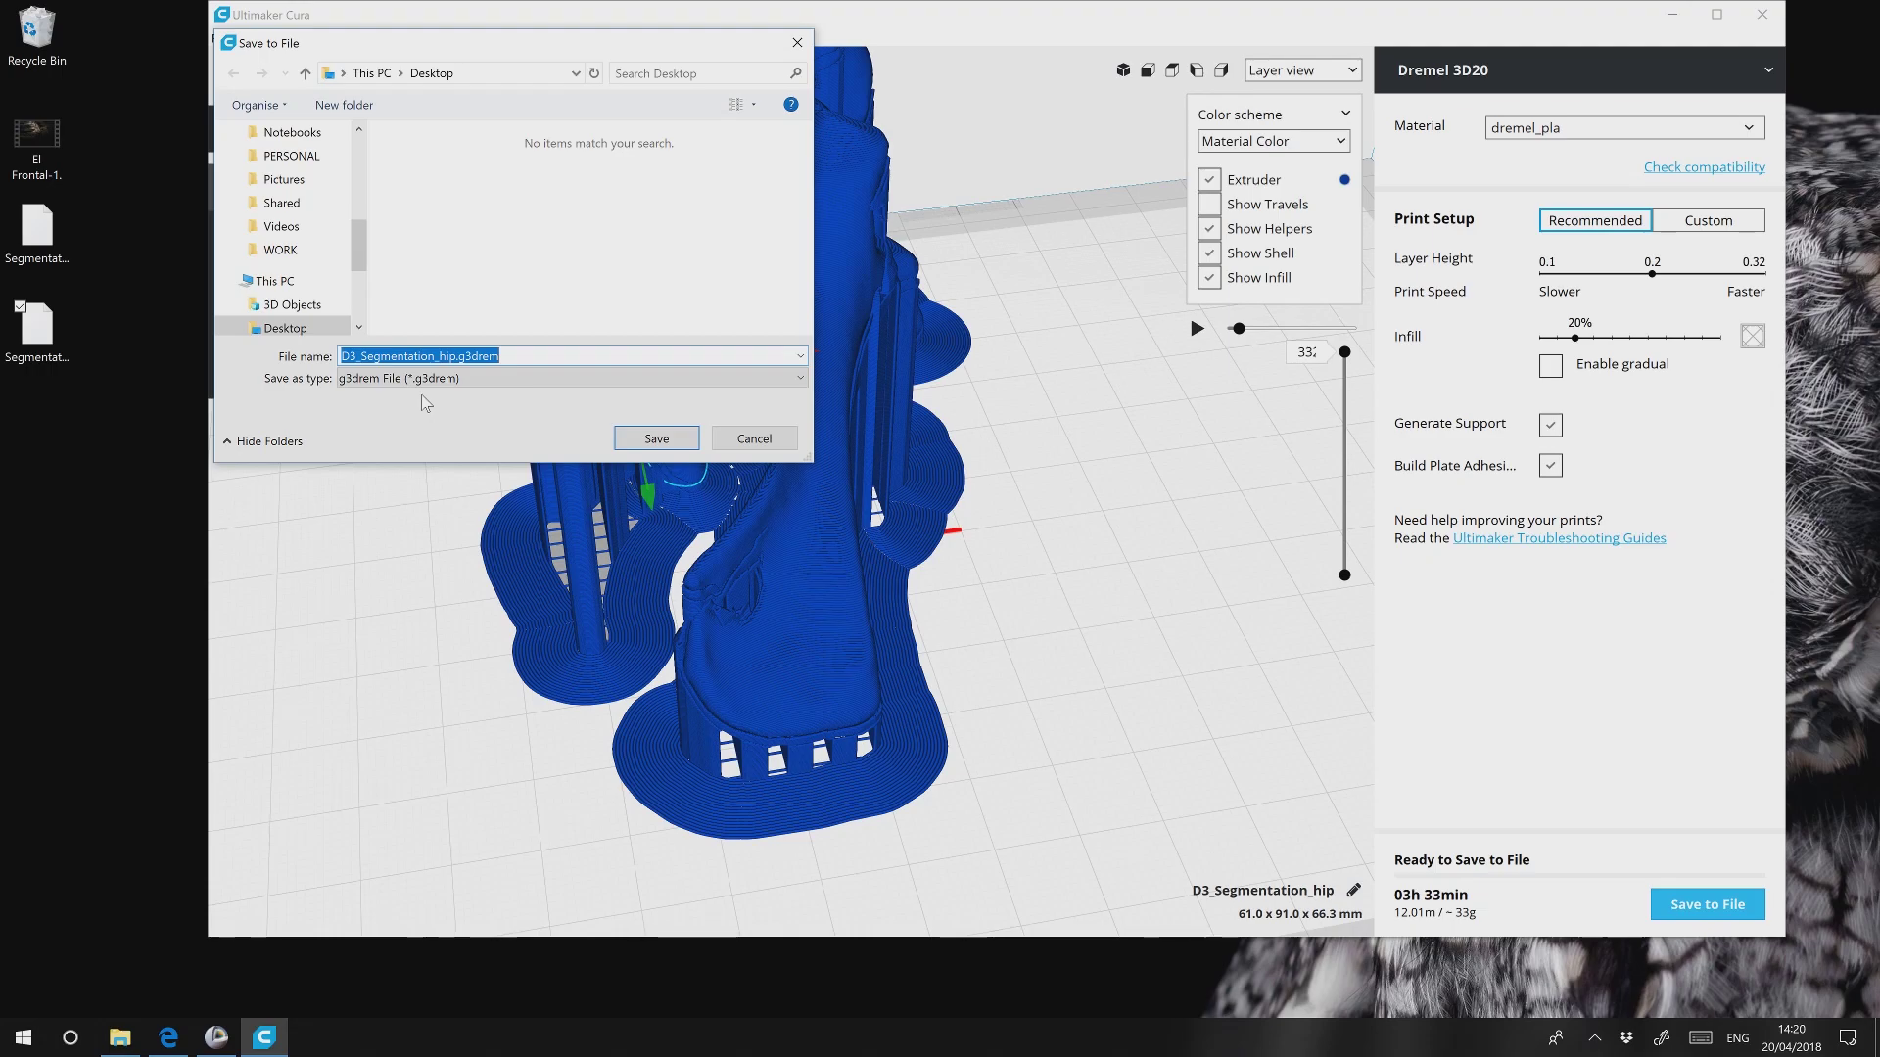
Review the file types available for saving the sliced D3_Segmentation_hip print, keeping the g3drem format.
{"action": "left_click", "coordinate": [457, 355]}
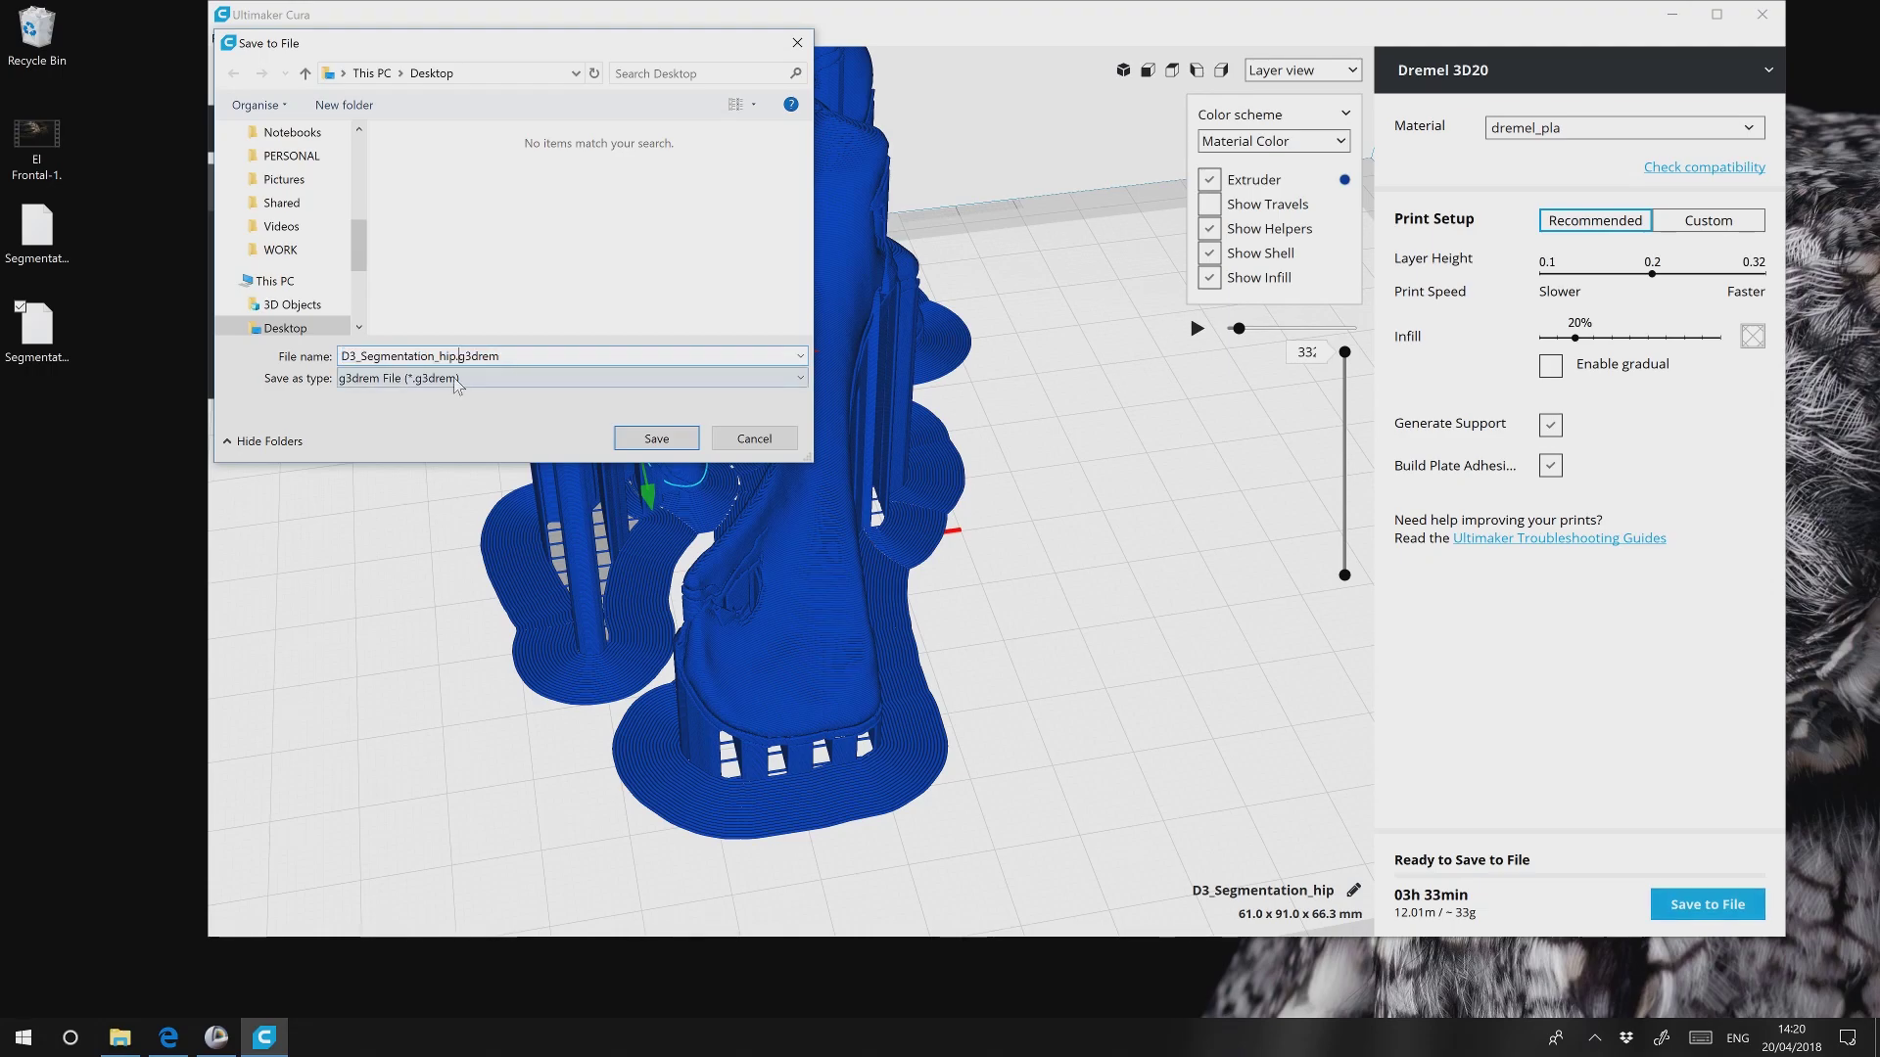
{"action": "left_click", "coordinate": [455, 380]}
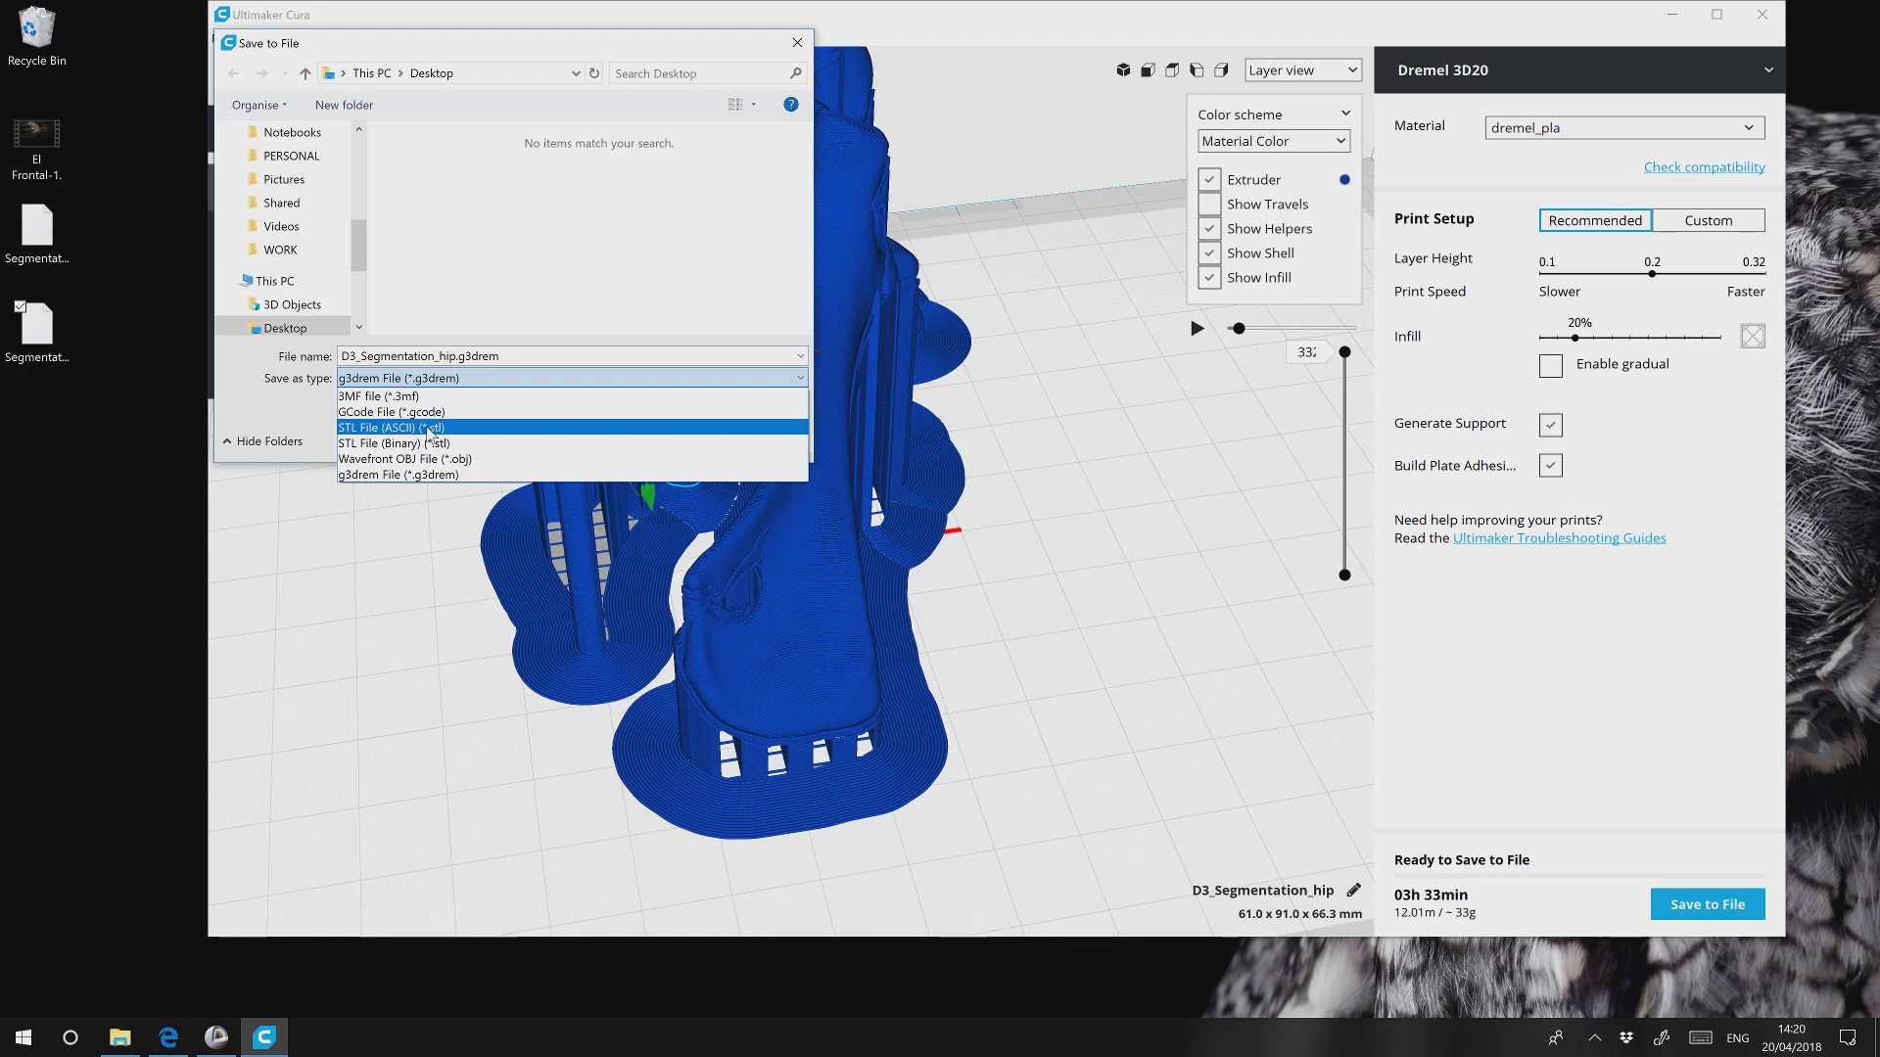
{"action": "left_click", "coordinate": [609, 315]}
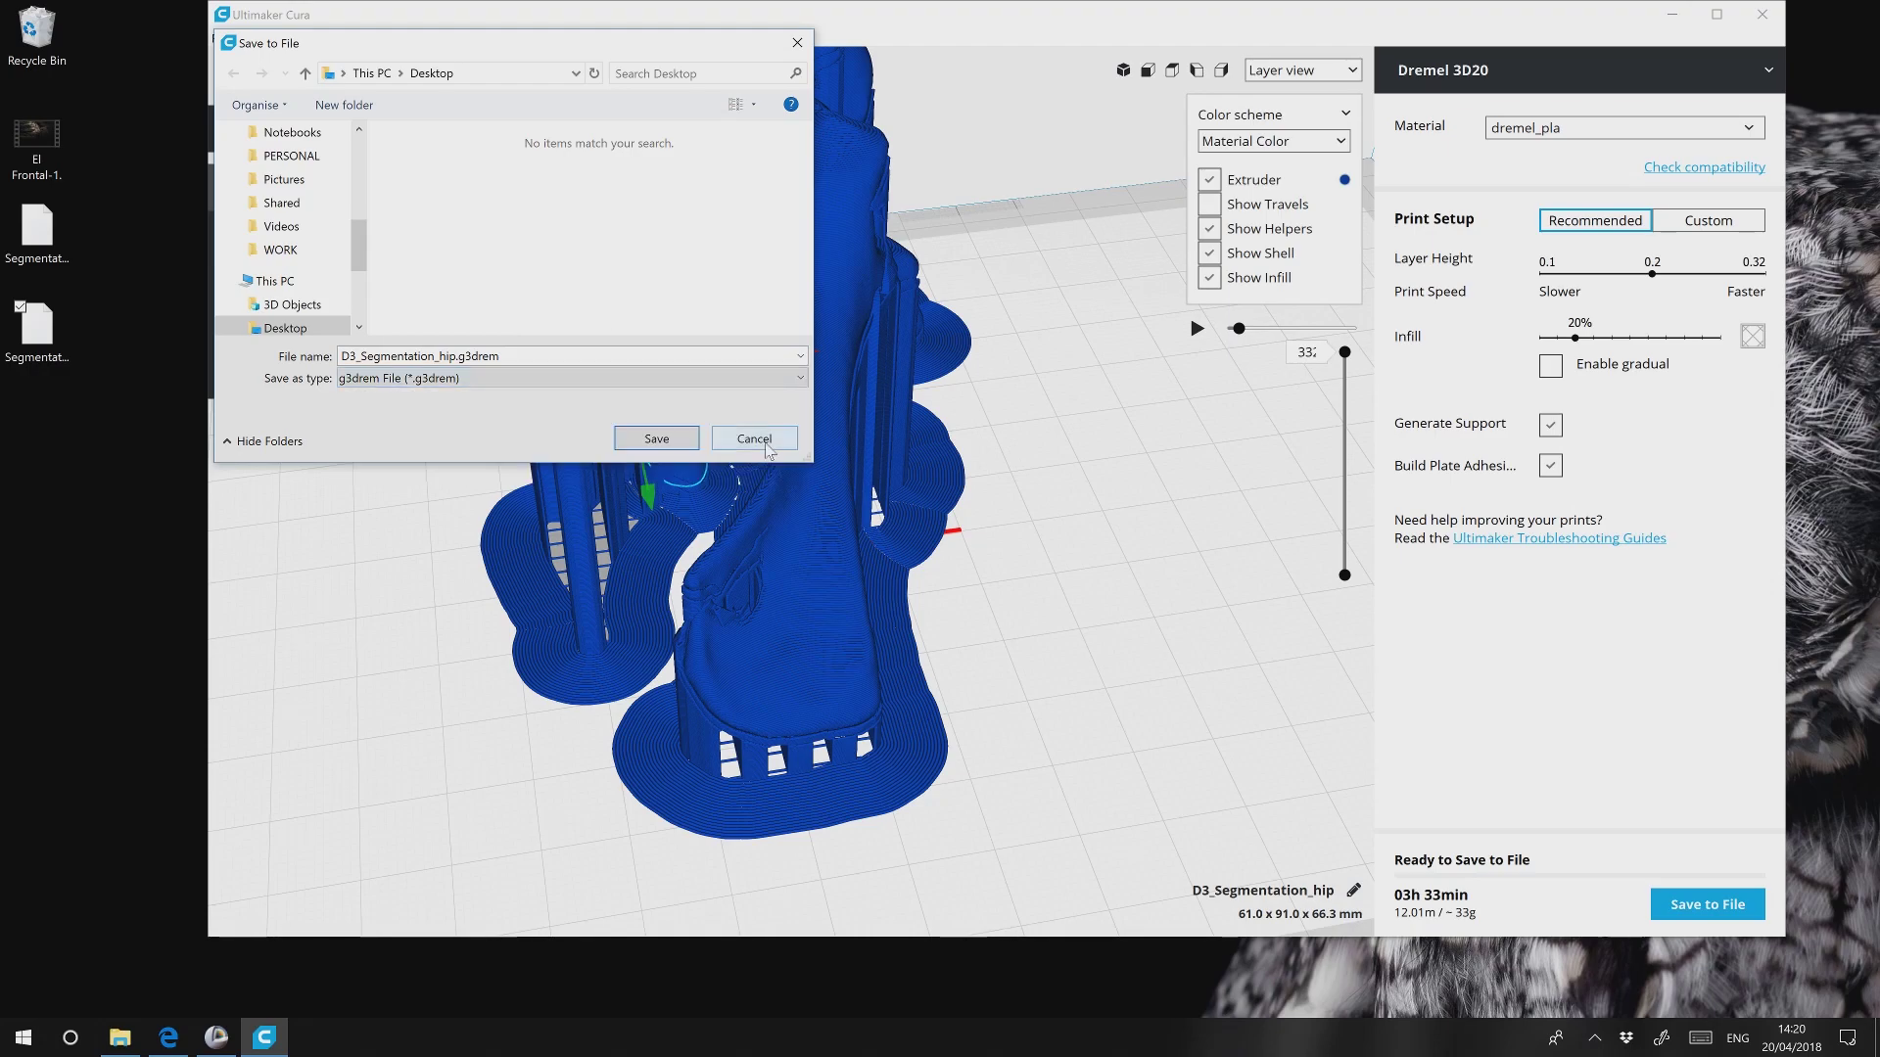